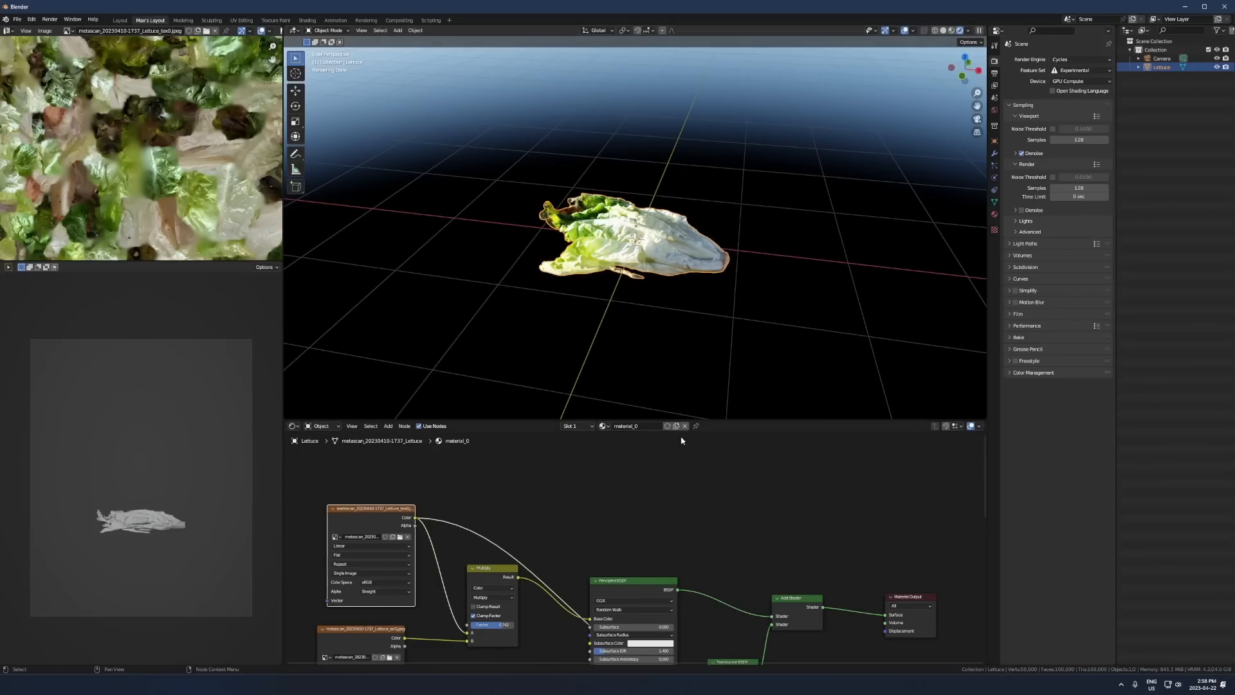
- Turn off the floor grid overlay in the 3D viewport
key(Home)
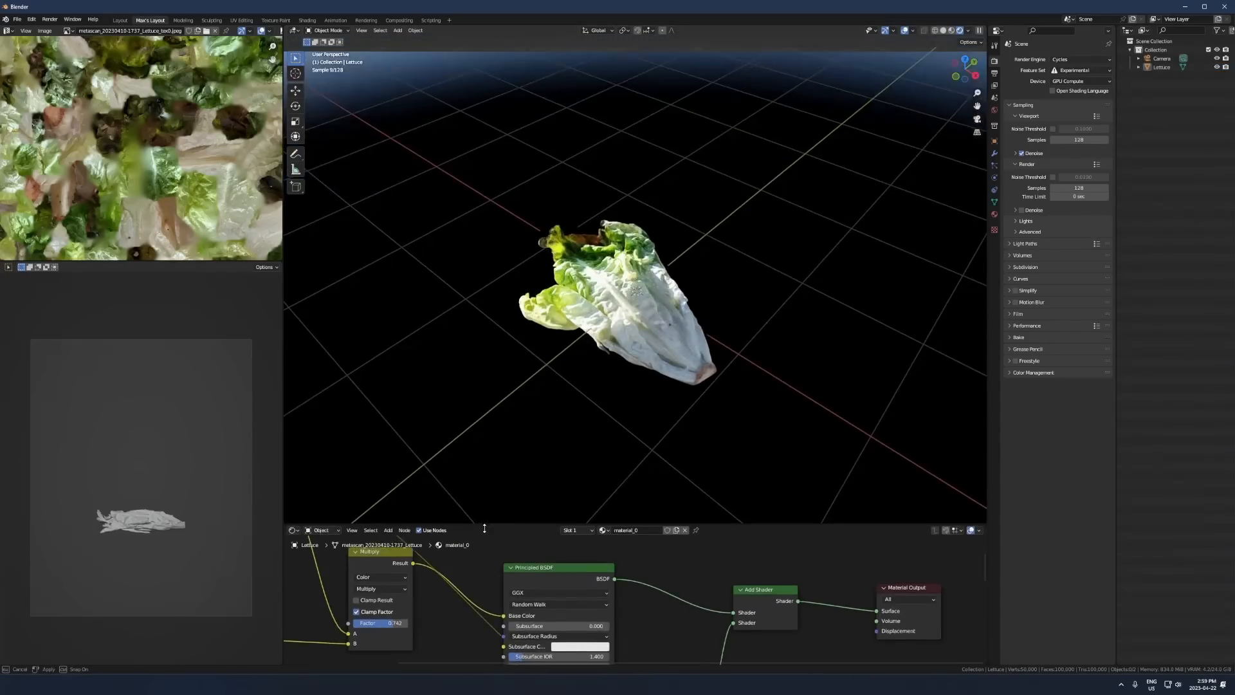
click(914, 32)
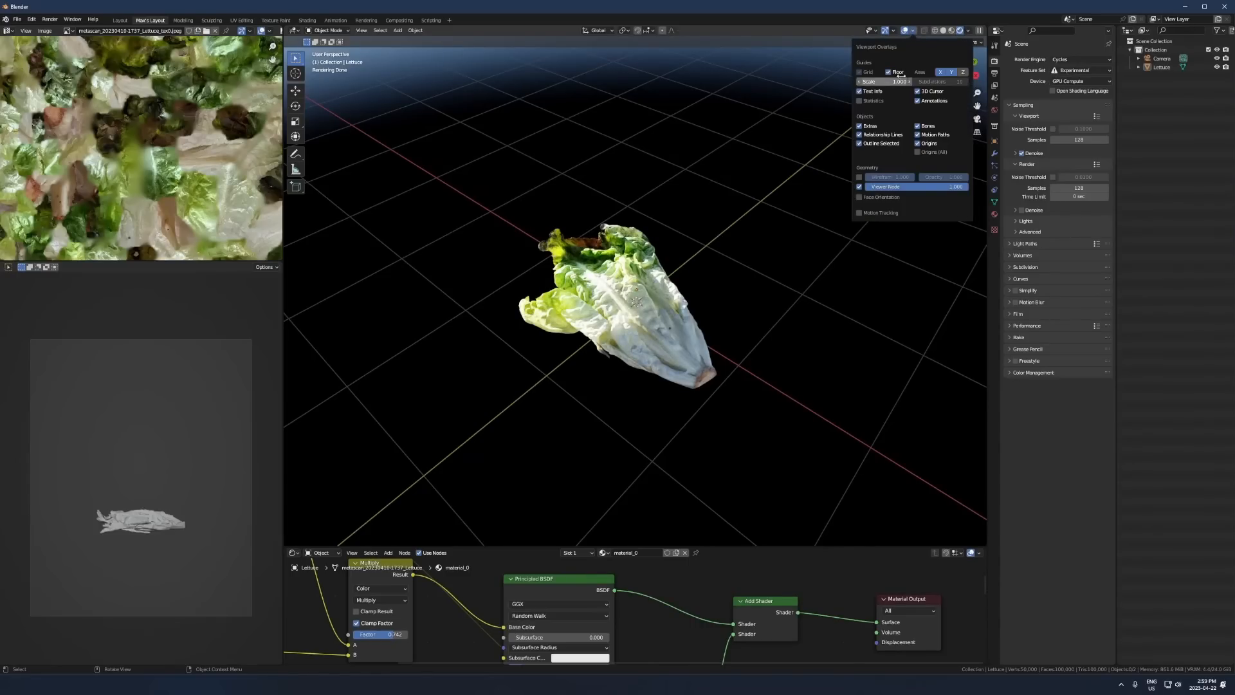
click(892, 74)
middle_drag(869, 326, 860, 287)
scroll(860, 288, down, 4)
middle_drag(640, 314, 603, 442)
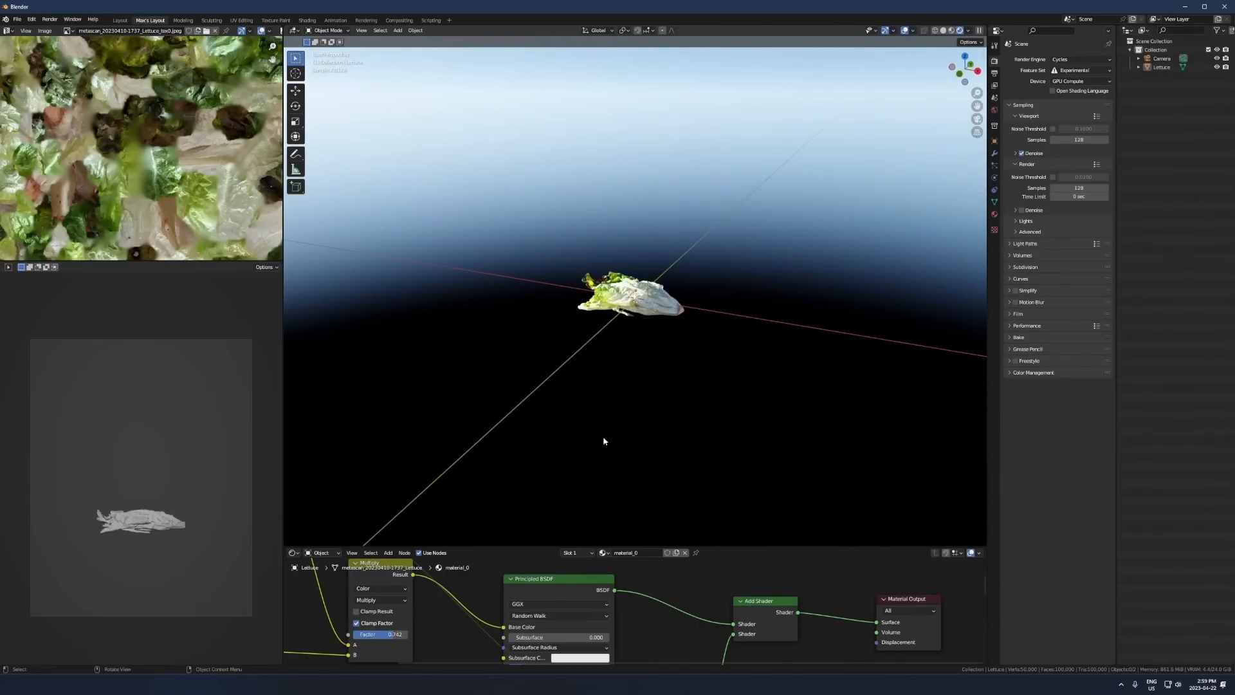
- Delete the Sky Texture node from the World shader and return to the Object shader nodes
click(329, 553)
click(400, 544)
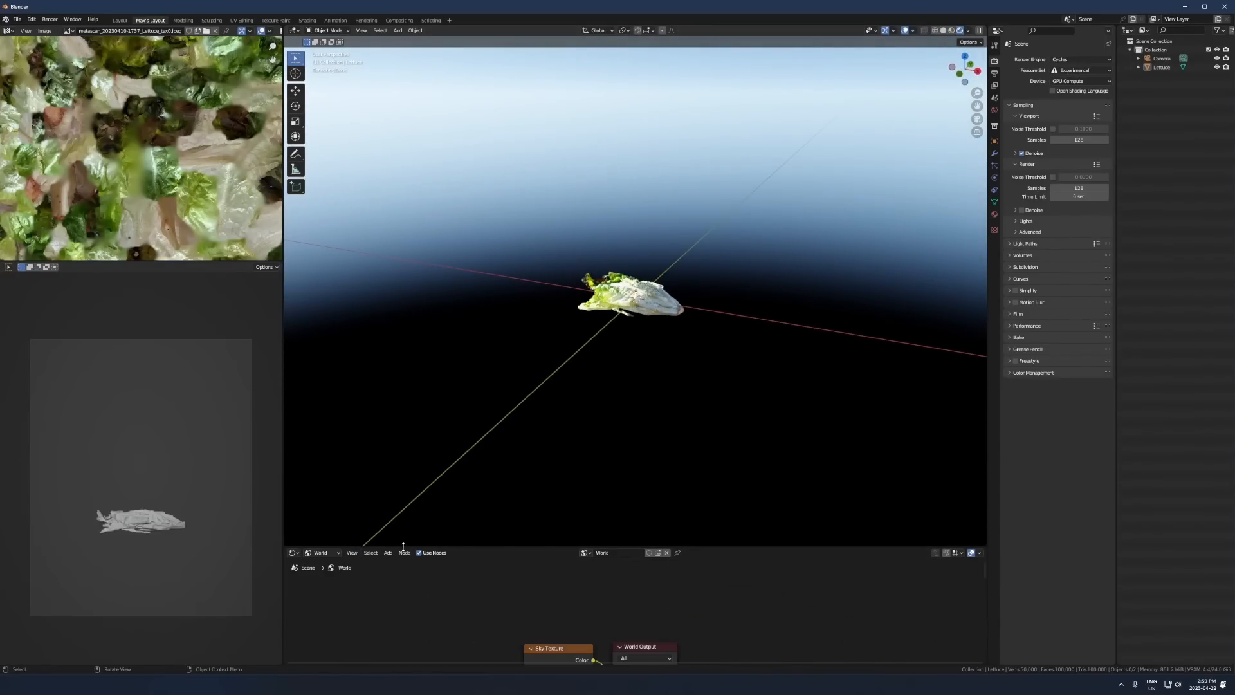
drag(403, 546, 408, 373)
click(491, 515)
key(x)
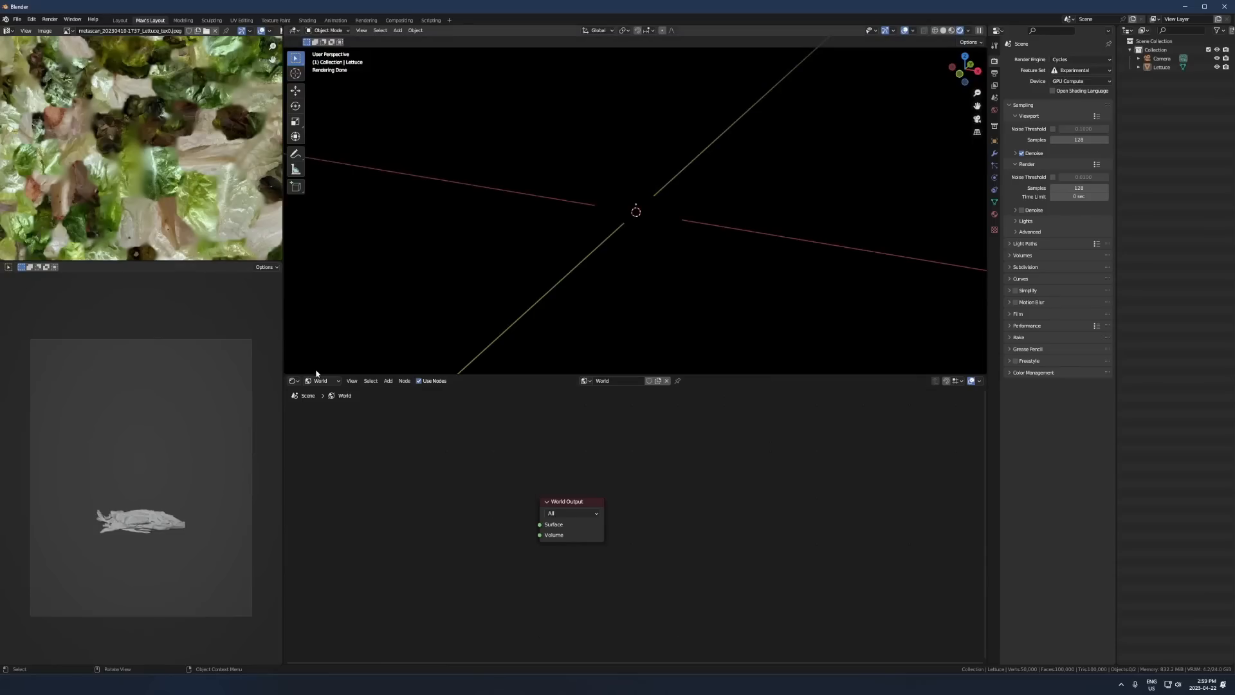
click(325, 383)
click(325, 396)
middle_drag(361, 490, 403, 491)
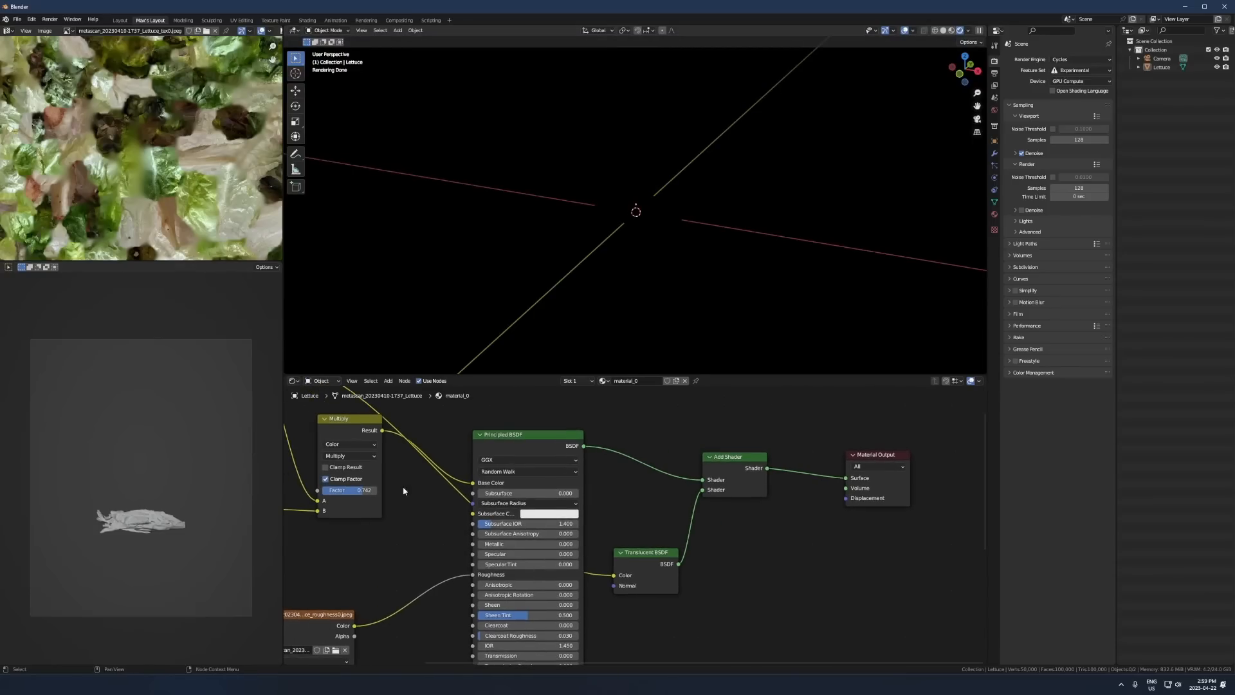
- Add a plane at the world origin and scale it up about 7 times as a floor
right_click(642, 211)
drag(507, 373, 507, 511)
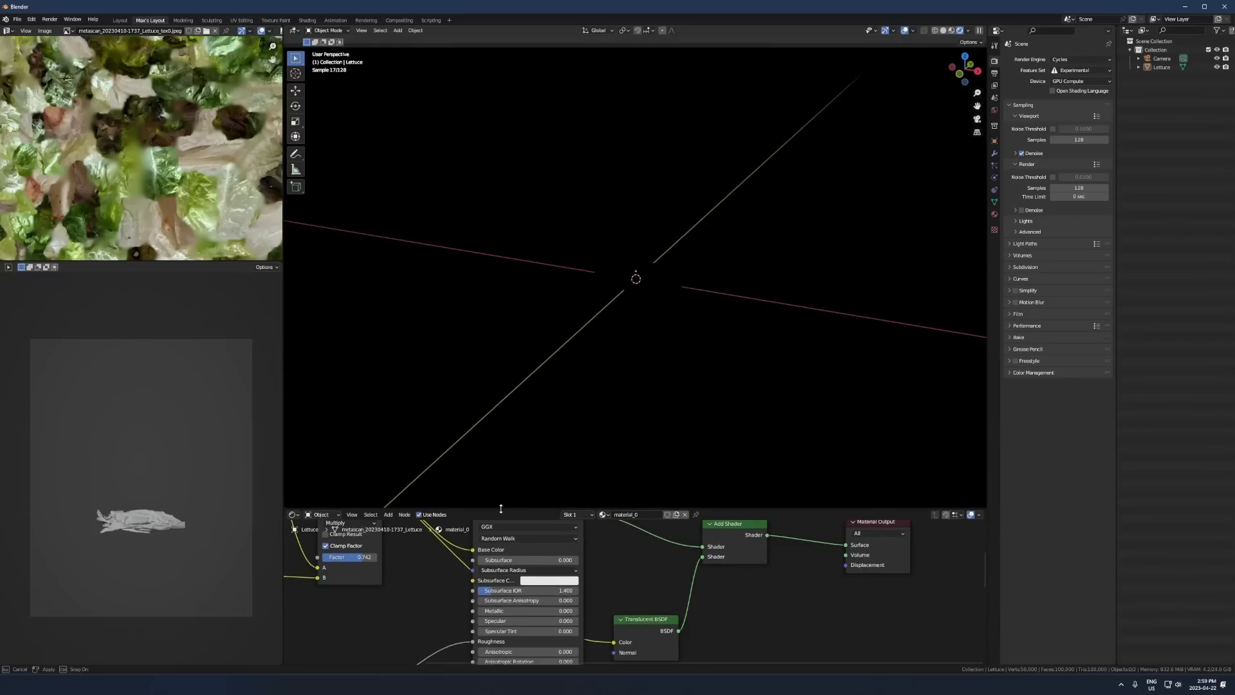
key(shift+a)
click(653, 340)
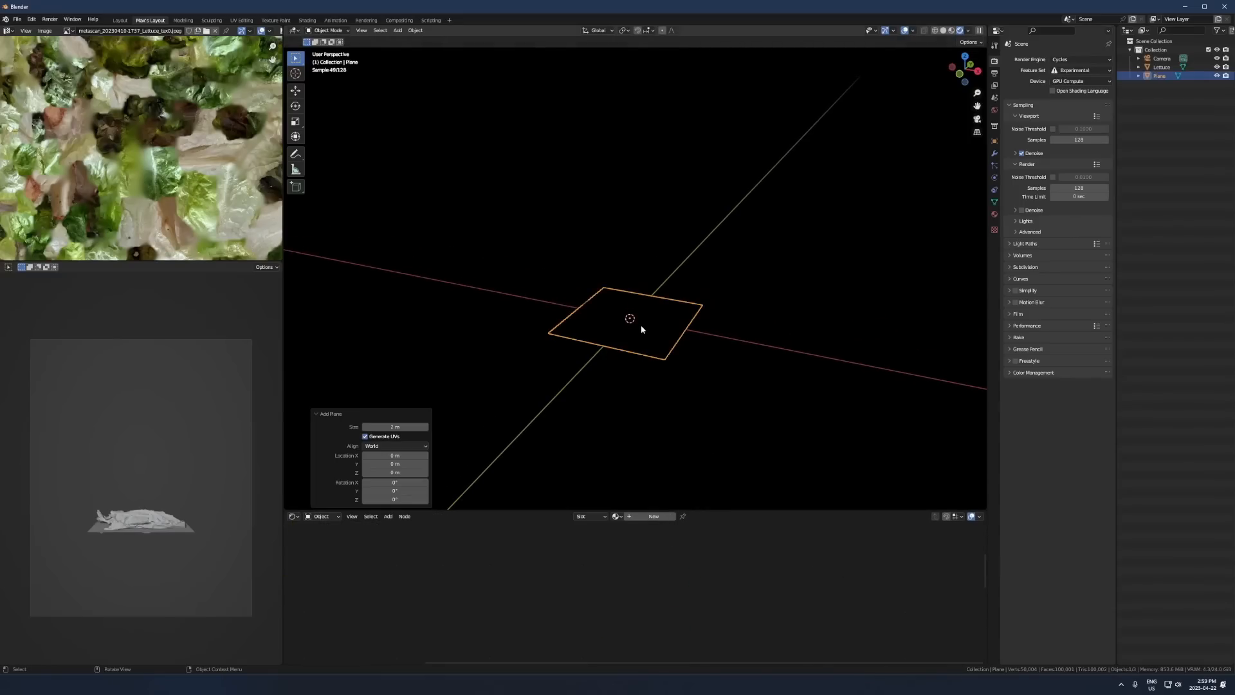
key(s)
click(604, 384)
- Add a spot light and raise it about 2.8 m above the lettuce
key(shift+a)
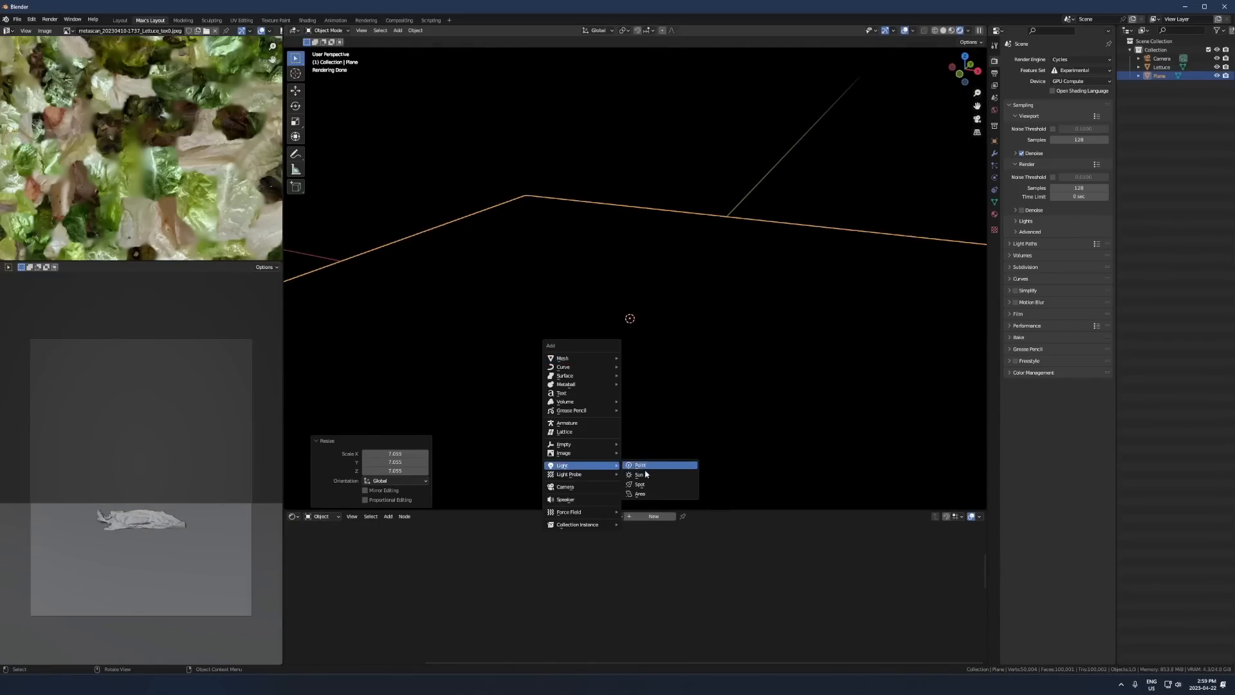
click(640, 484)
click(664, 242)
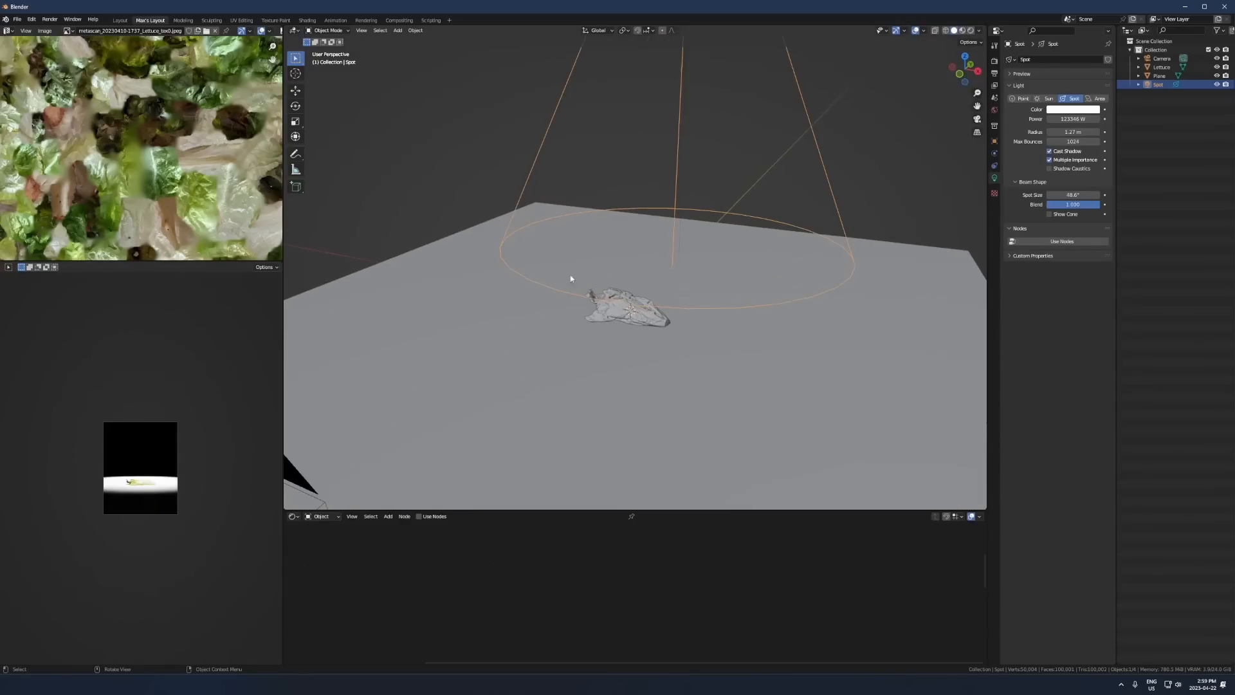
- Scale the lettuce up about 2.1 times and tilt it around the global X axis to lie on the floor plane
click(670, 350)
shift+middle_drag(670, 350, 629, 306)
click(594, 278)
scroll(593, 278, down, 5)
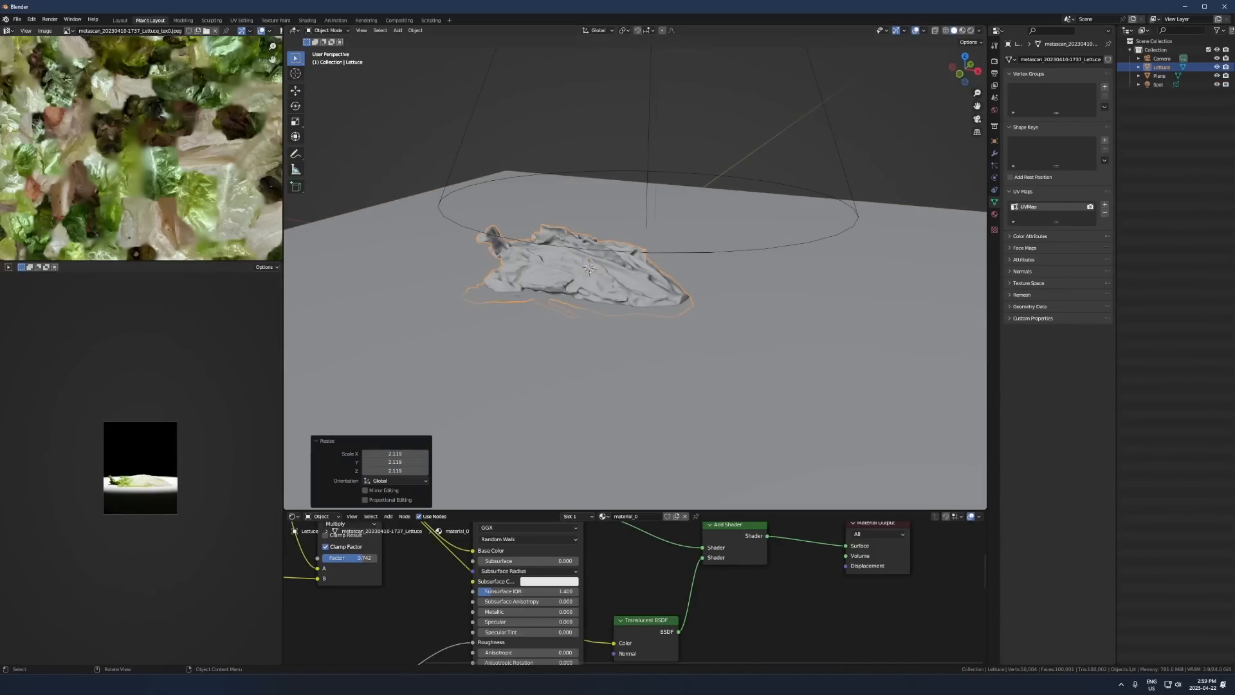
key(s)
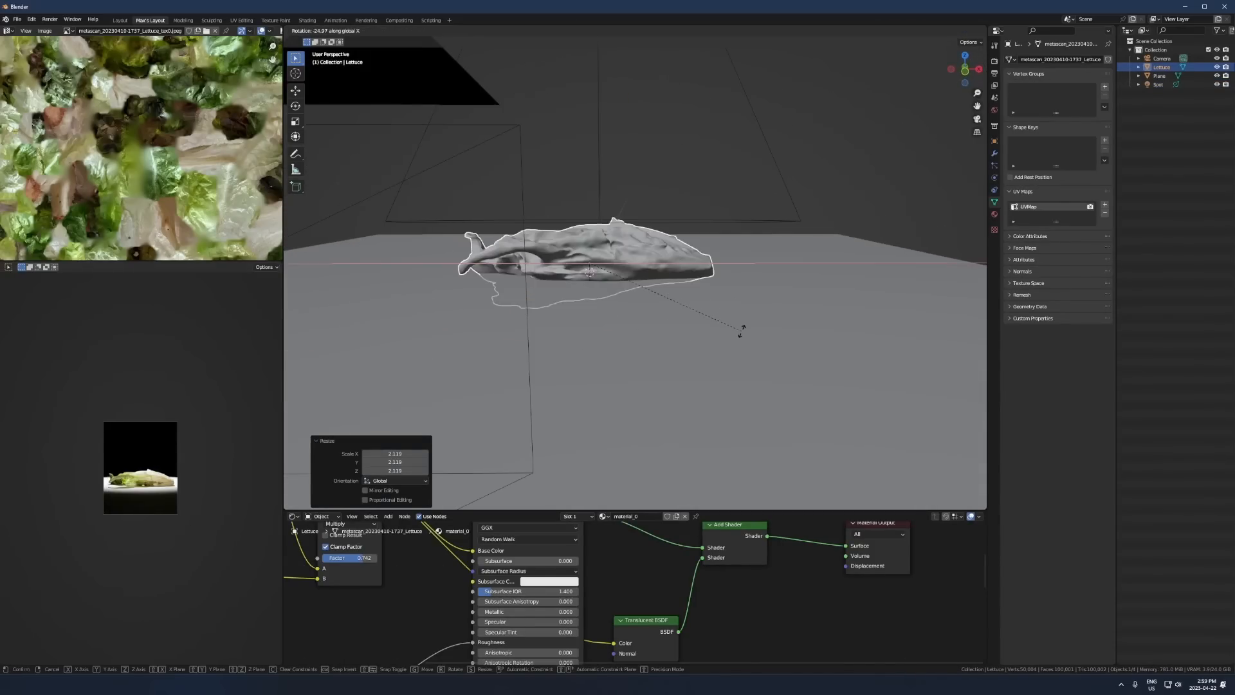
click(651, 317)
scroll(651, 318, up, 5)
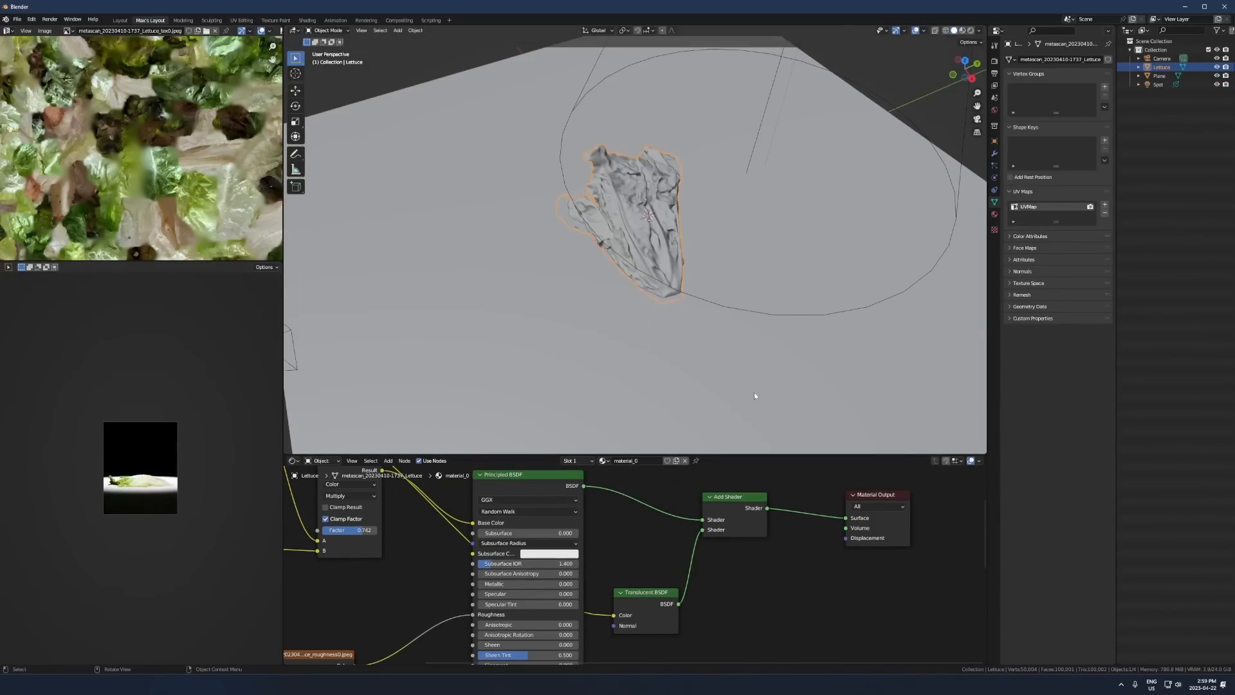
scroll(205, 428, up, 4)
scroll(207, 427, up, 1)
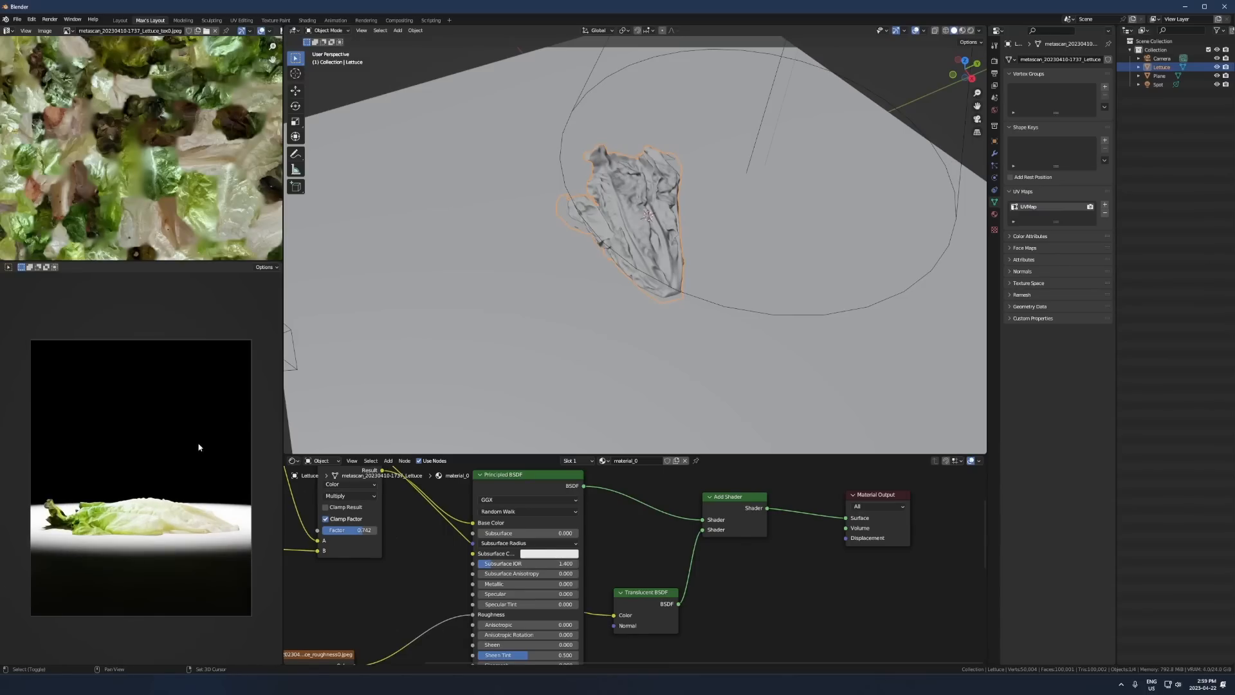
scroll(728, 237, down, 2)
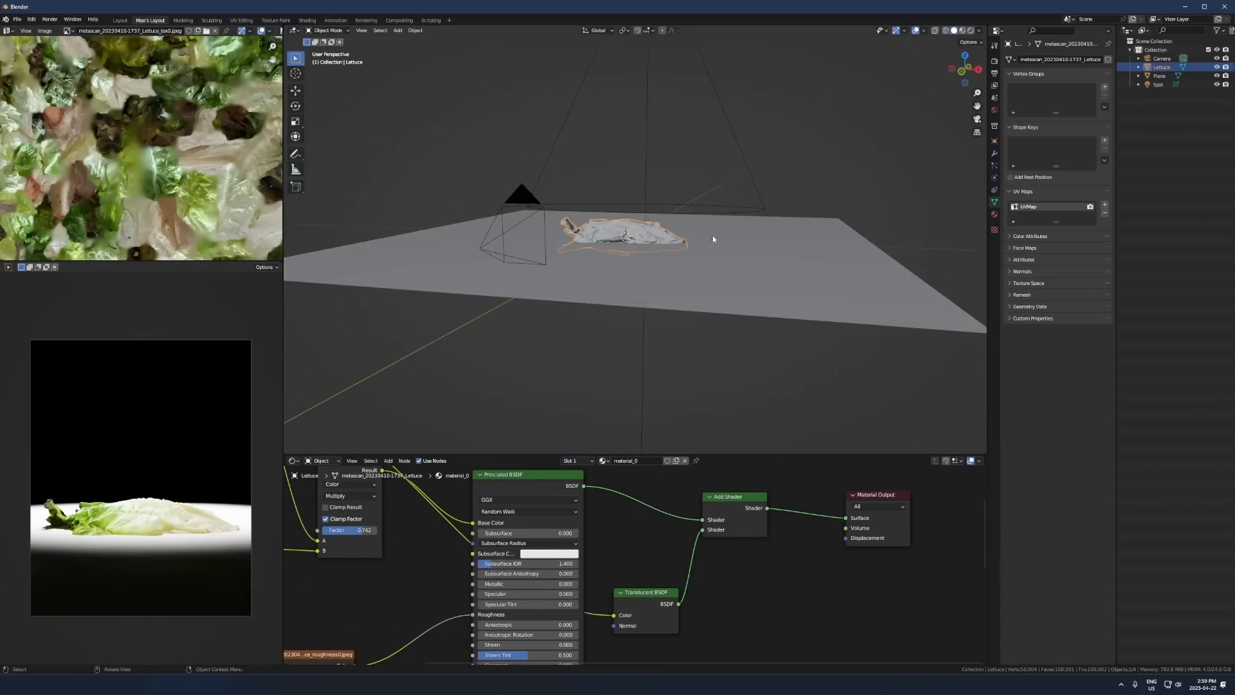
- Add a cube mesh at the centre of the floor plane
key(shift+a)
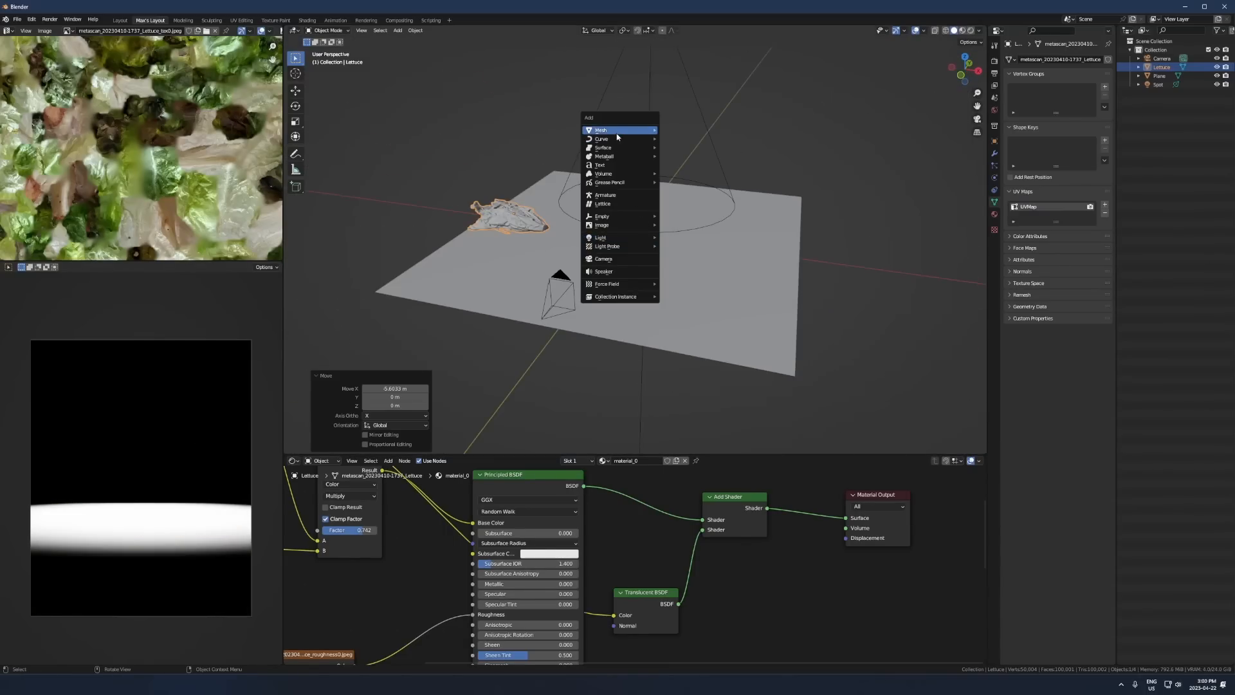
mouse_move(617, 133)
click(687, 139)
click(743, 272)
key(g)
key(z)
click(731, 333)
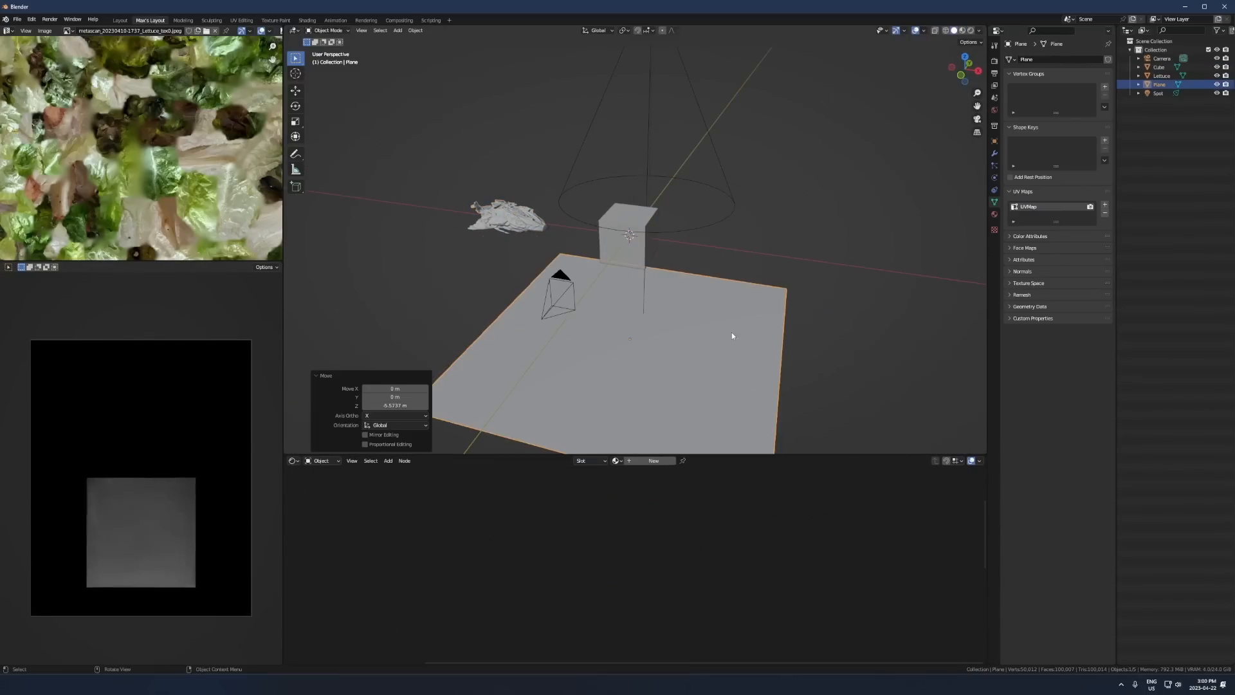
key(ctrl+z)
key(ctrl+z)
- Raise the cube about 2.5 m along Z and scale it down to about 0.28 of its size
key(g)
key(z)
click(623, 190)
scroll(669, 212, up, 3)
shift+middle_drag(707, 212, 662, 315)
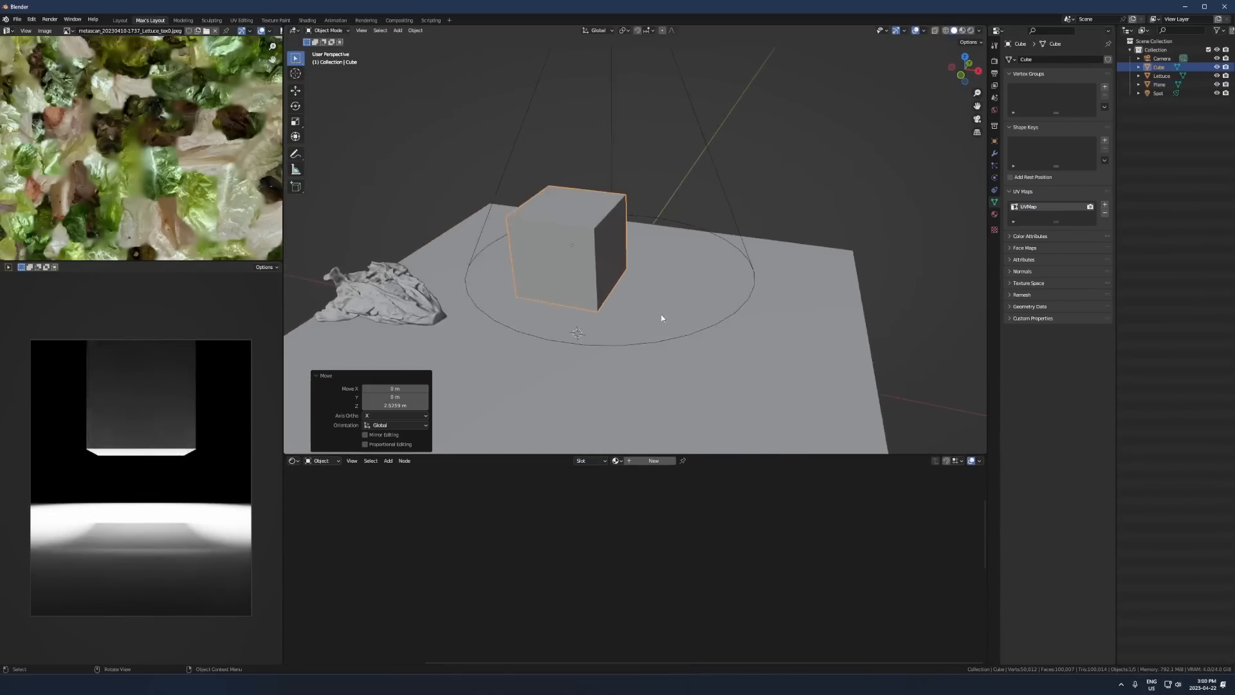
scroll(662, 315, down, 1)
key(s)
click(651, 275)
- Add a particle system of type Hair to the small cube
click(995, 167)
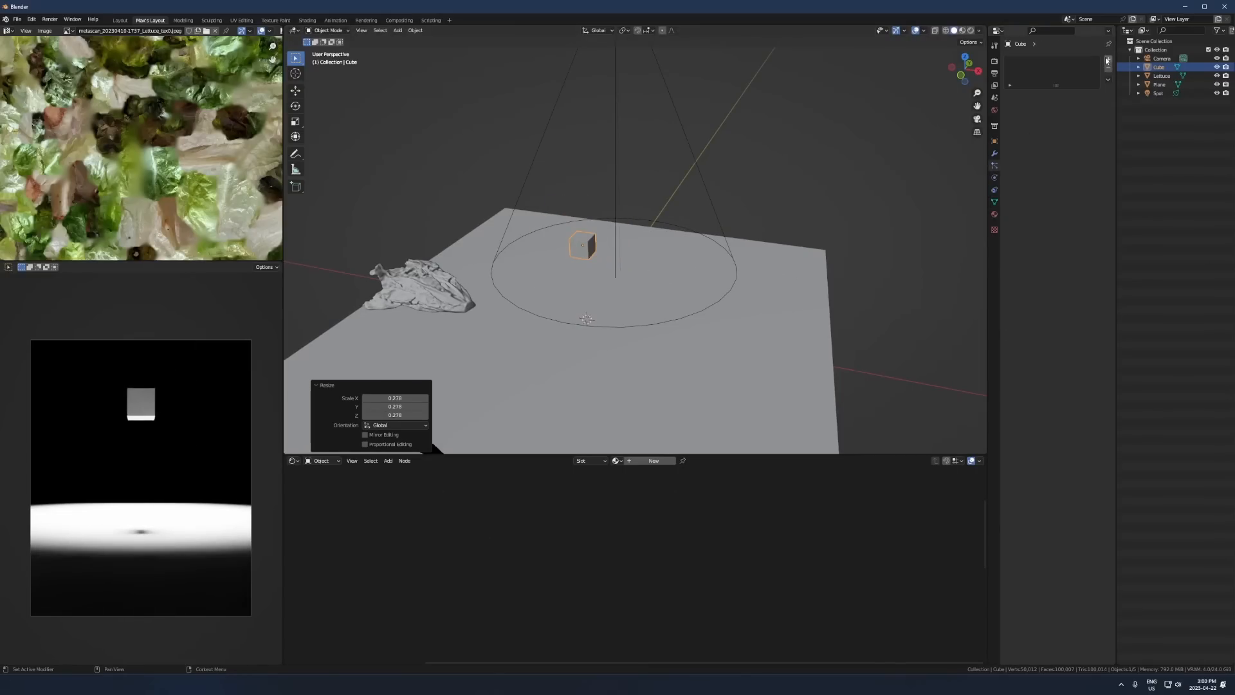
click(1107, 60)
click(1086, 108)
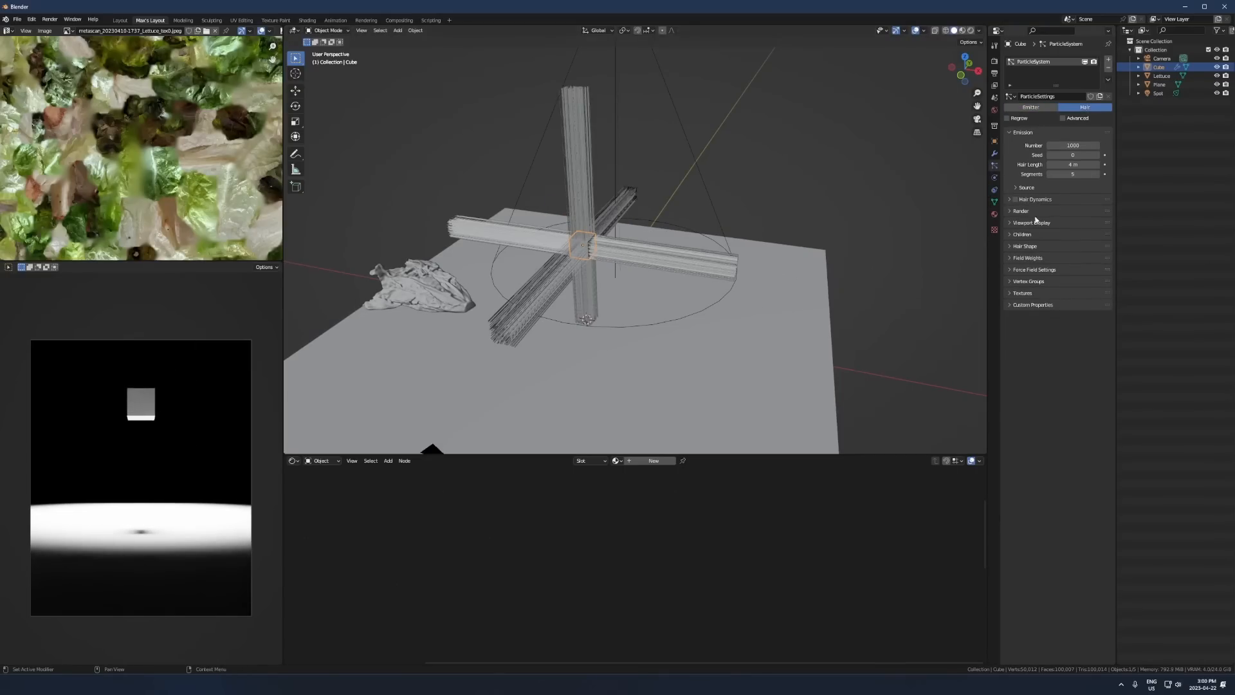
- Render the cube's hair particles as Object, using the Lettuce as the instance object
click(1021, 211)
click(1072, 224)
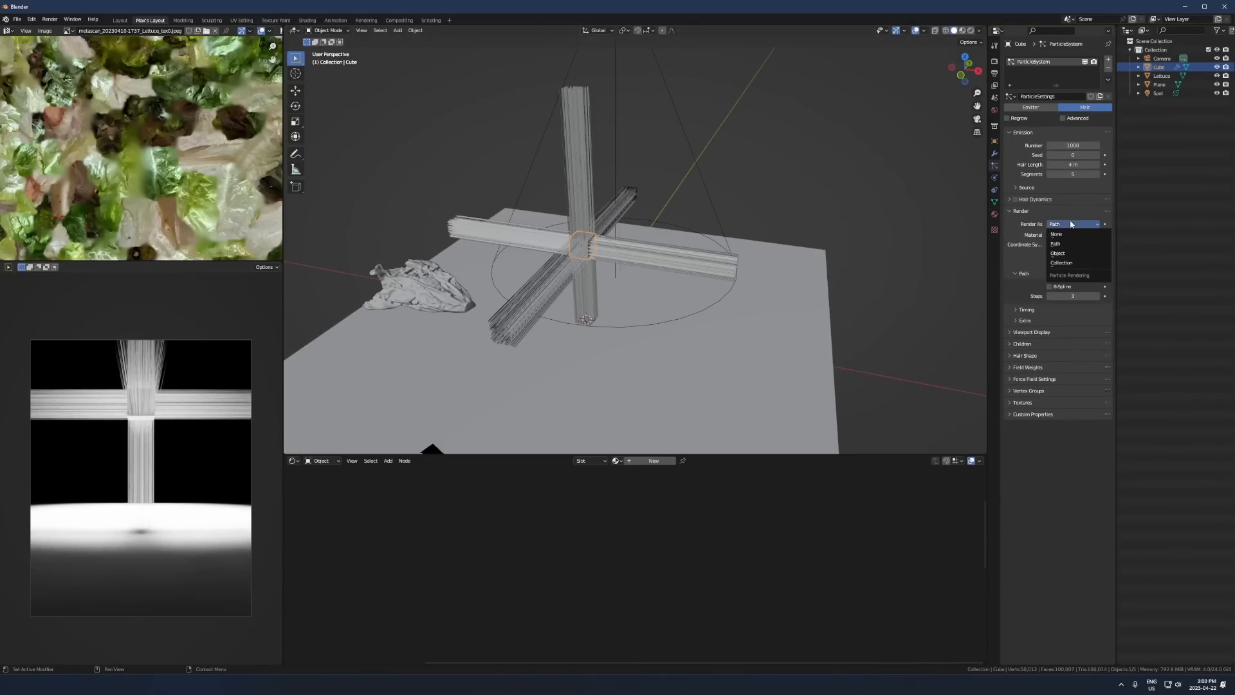
click(1062, 262)
click(1058, 253)
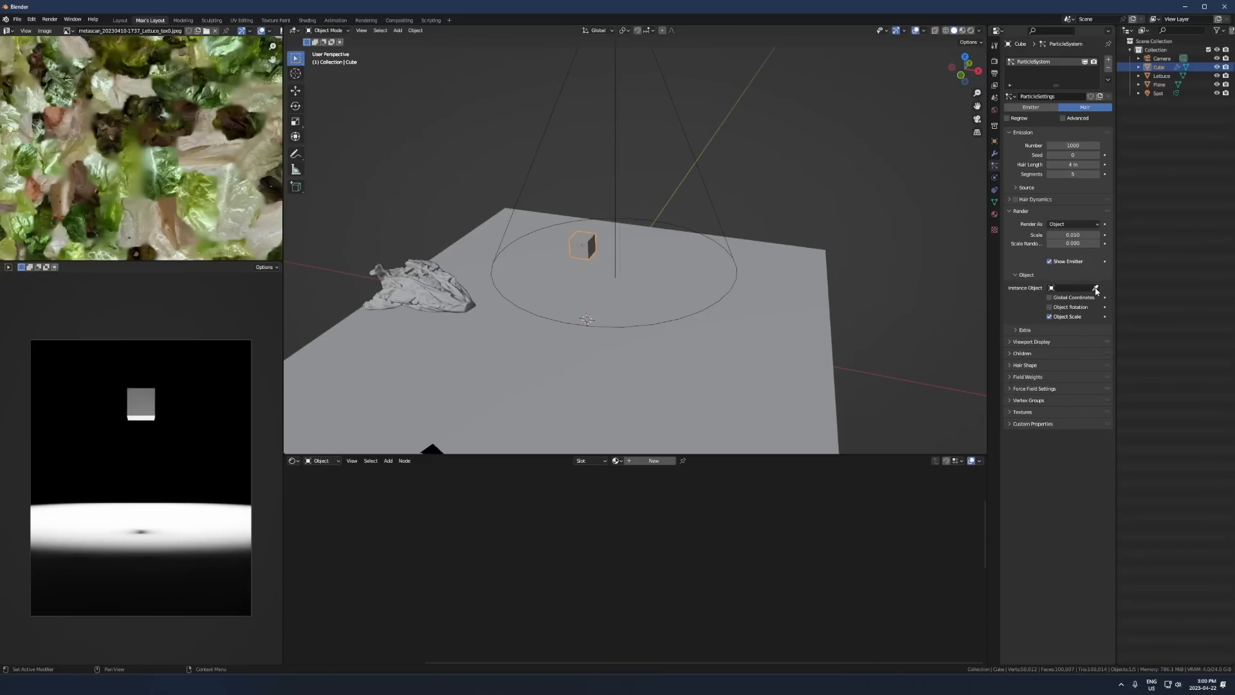
click(434, 286)
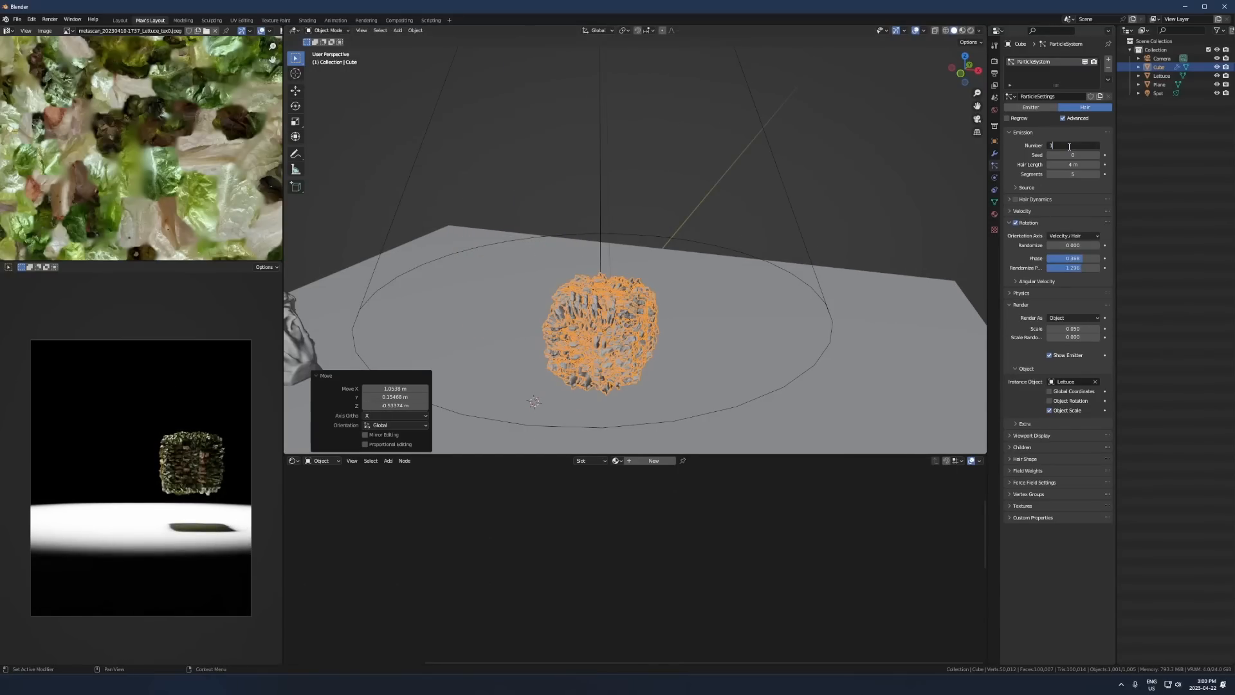
- Set the number of hair particles on the cube to 100
click(1070, 146)
text(100)
key(Return)
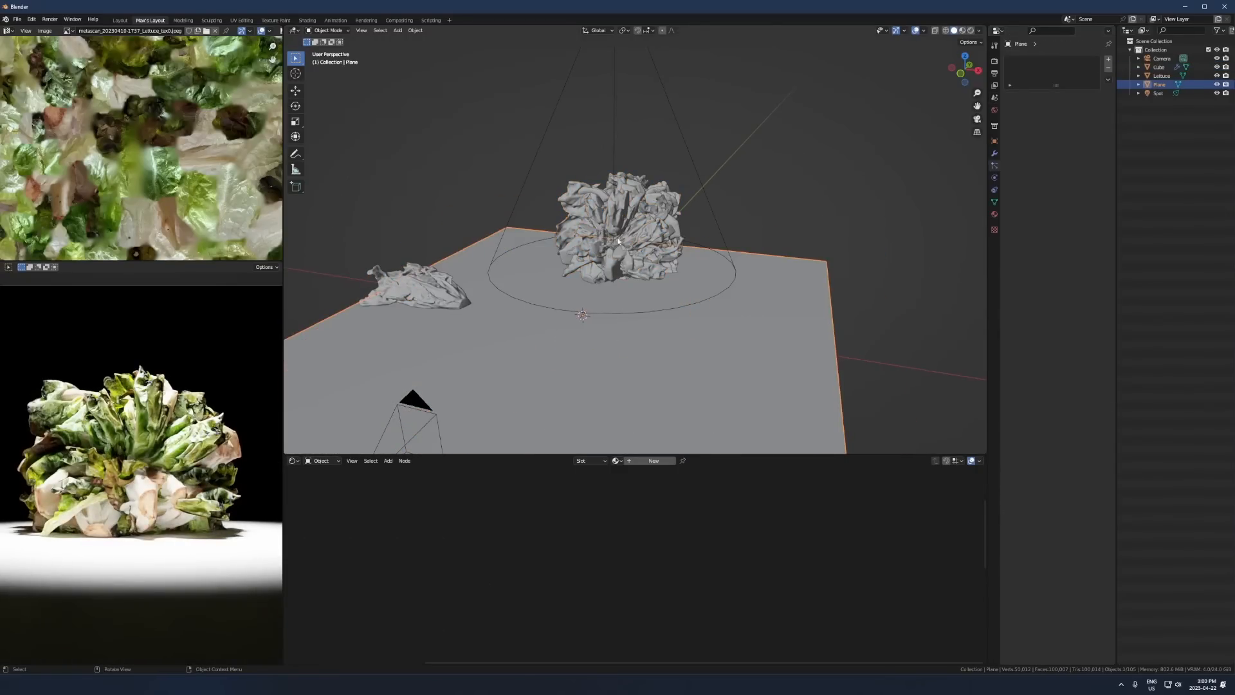
- Delete the cube carrying the lettuce particles
key(x)
click(618, 233)
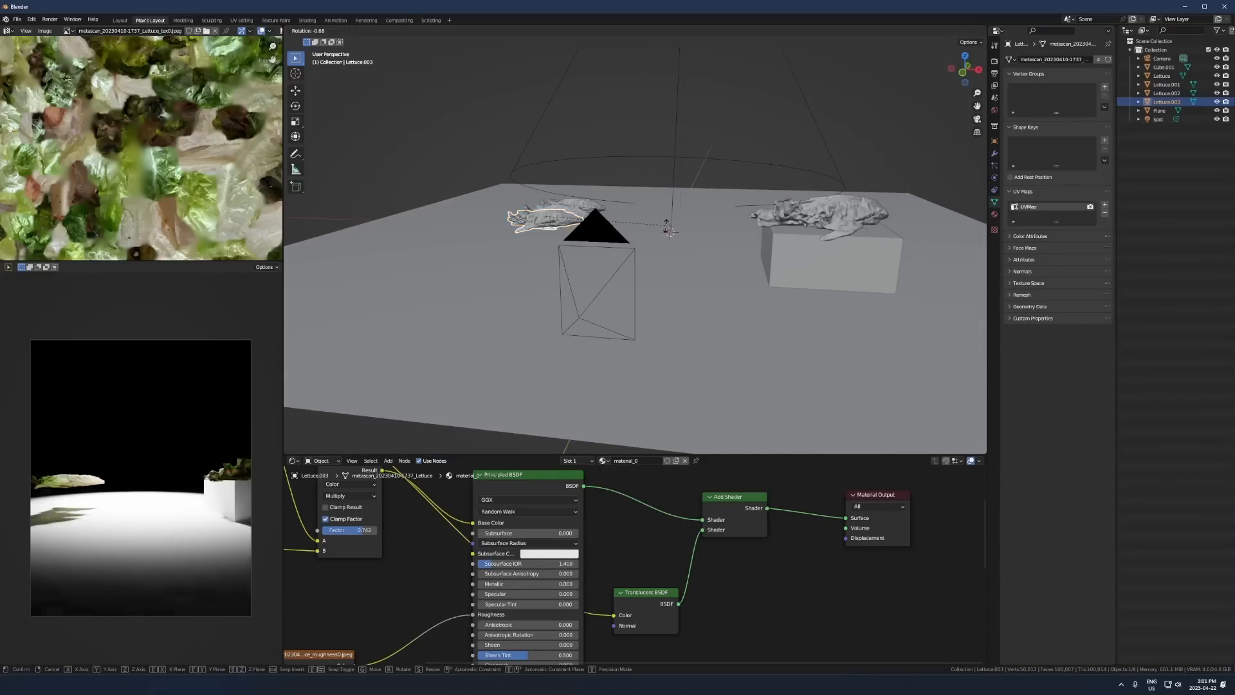
- Rotate the lettuce copy beside the camera in the view, and free-rotate it so its leafy end tilts upward
key(r)
click(732, 302)
key(r)
key(r)
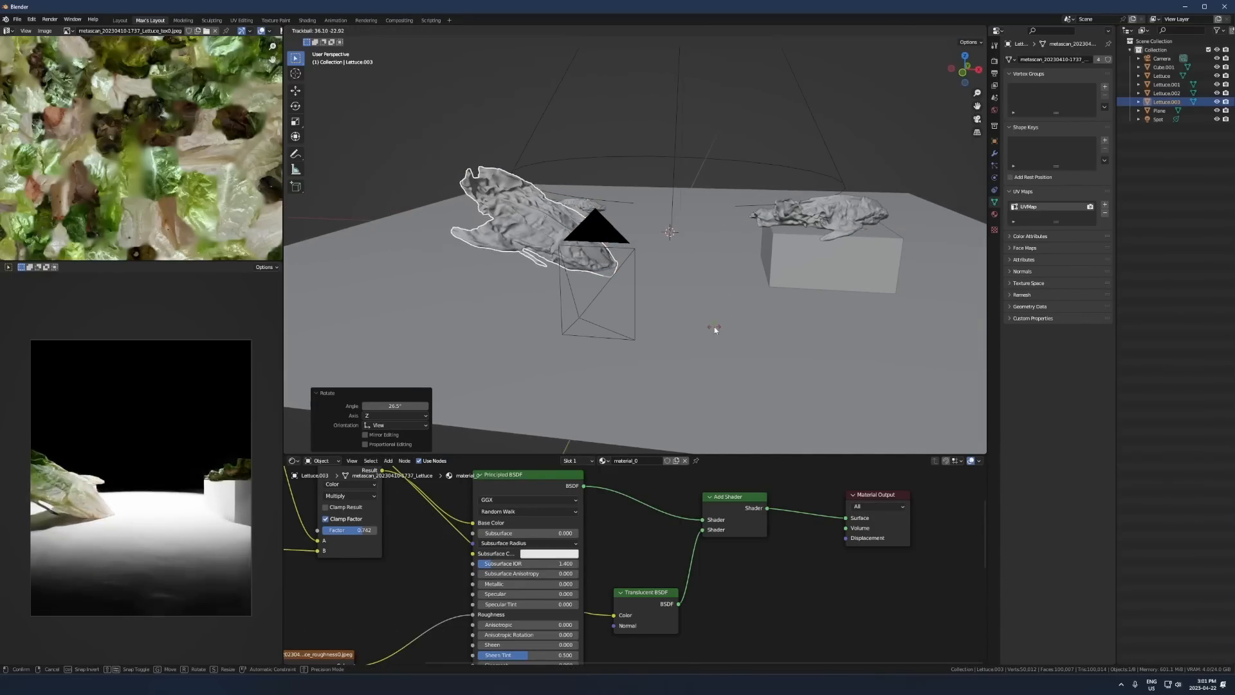
click(714, 329)
- Delete the two small lettuces overlapping the large copy, and rotate the large copy about 33° toward upright
middle_drag(711, 325, 650, 364)
click(551, 244)
click(551, 243)
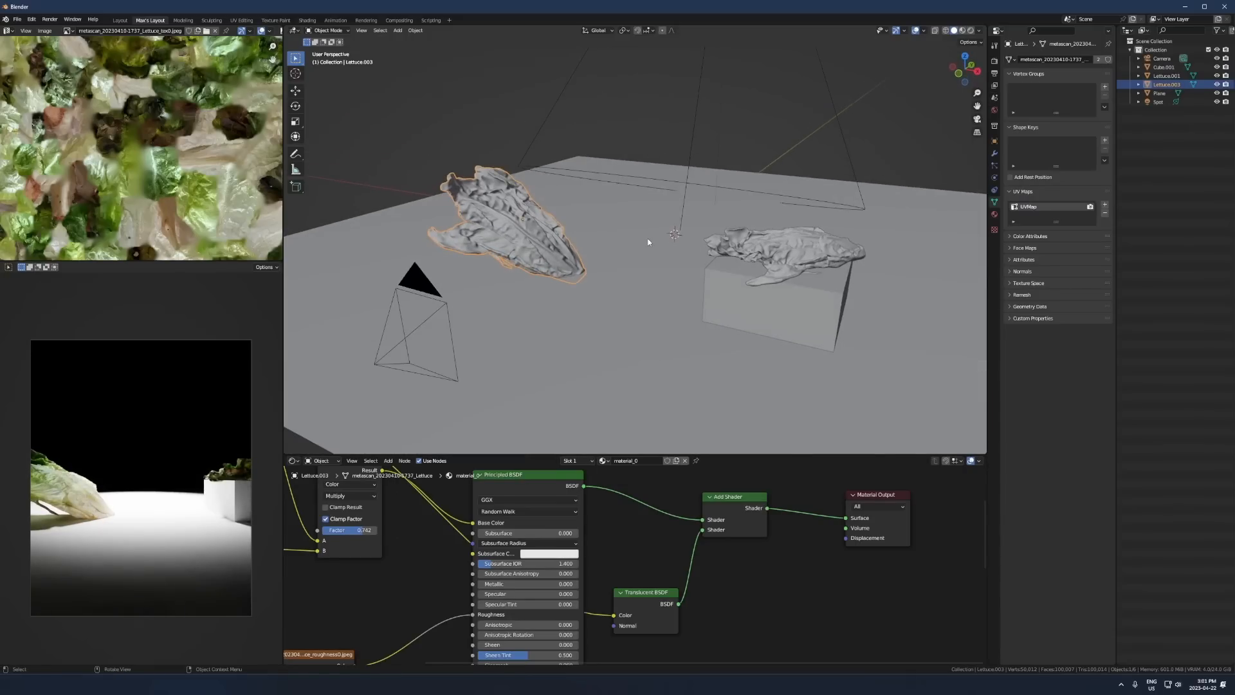
key(r)
click(666, 256)
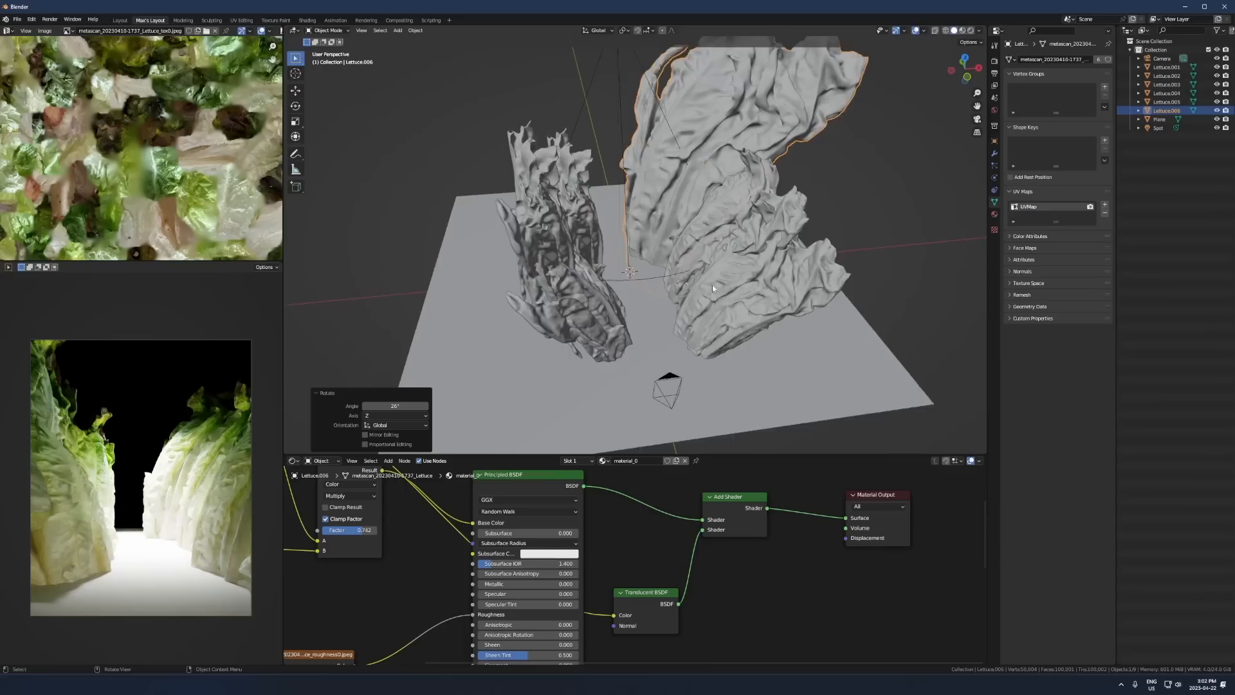
- Create a linked duplicate of the large rear lettuce and rotate it about 78° around Z
scroll(712, 285, up, 1)
shift+middle_drag(712, 285, 690, 308)
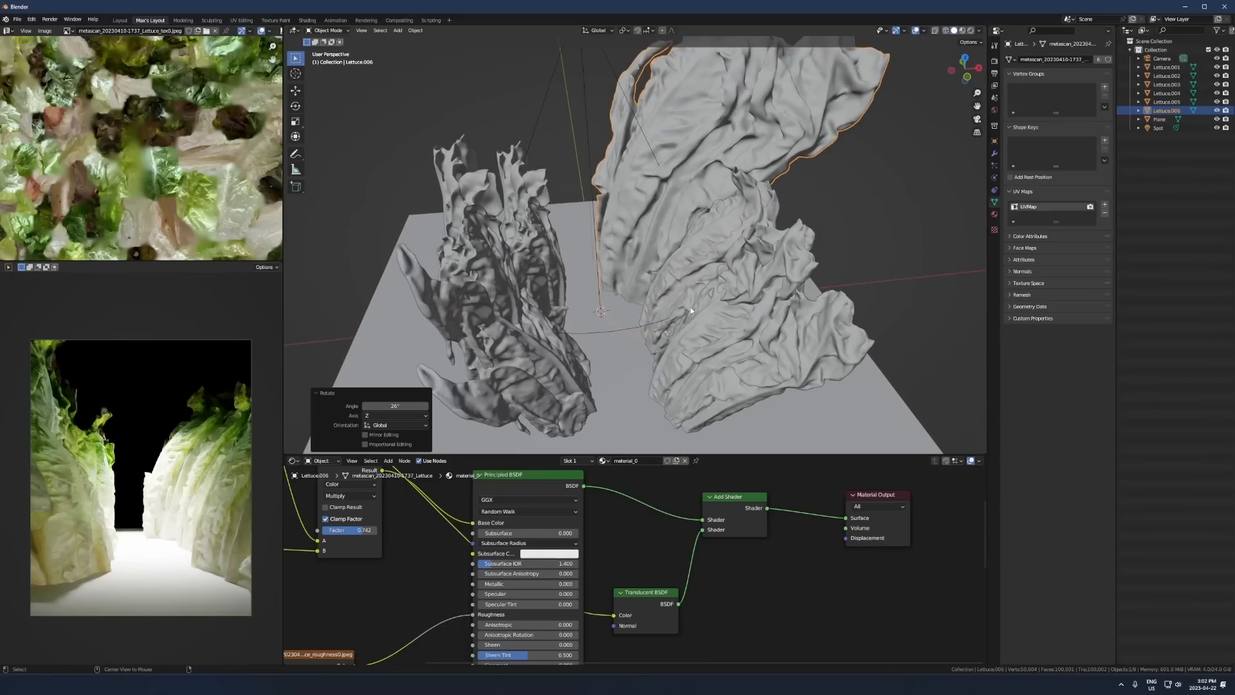
key(alt+d)
click(689, 309)
key(r)
key(z)
click(675, 228)
- Move the new lettuce into the gap at the back of the lettuce walls and fine-tune its tilt by rotating it
key(g)
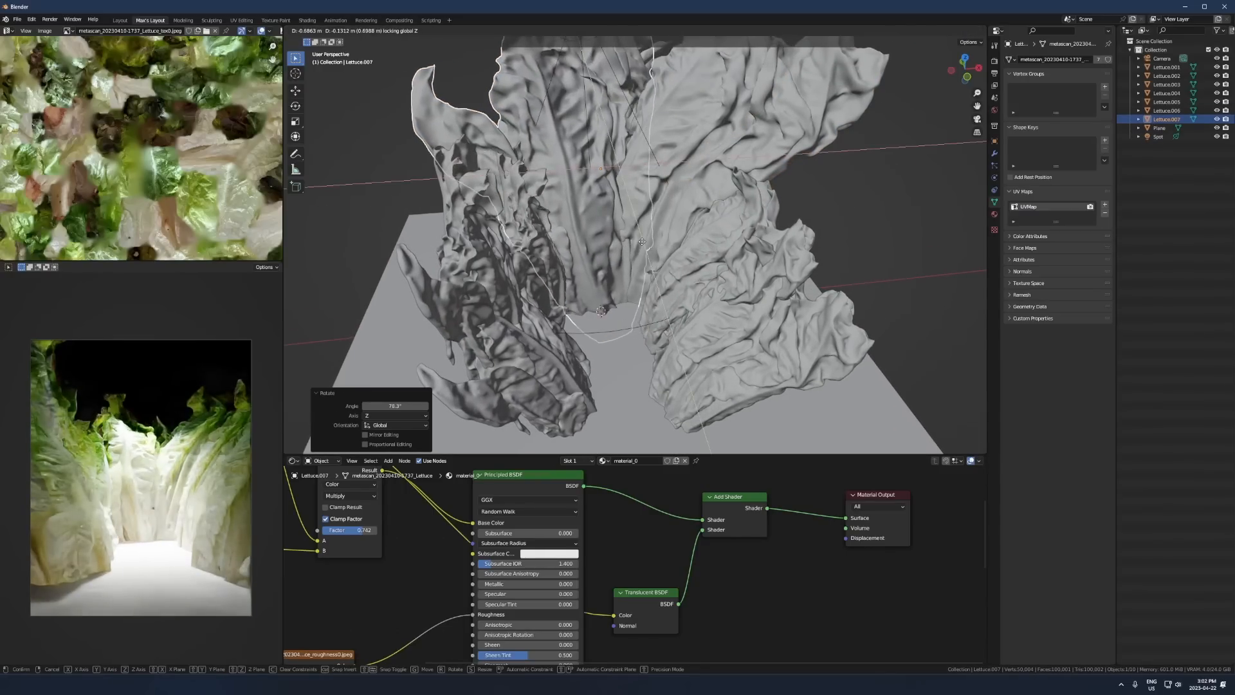
click(656, 245)
key(r)
click(688, 264)
key(r)
key(r)
click(708, 267)
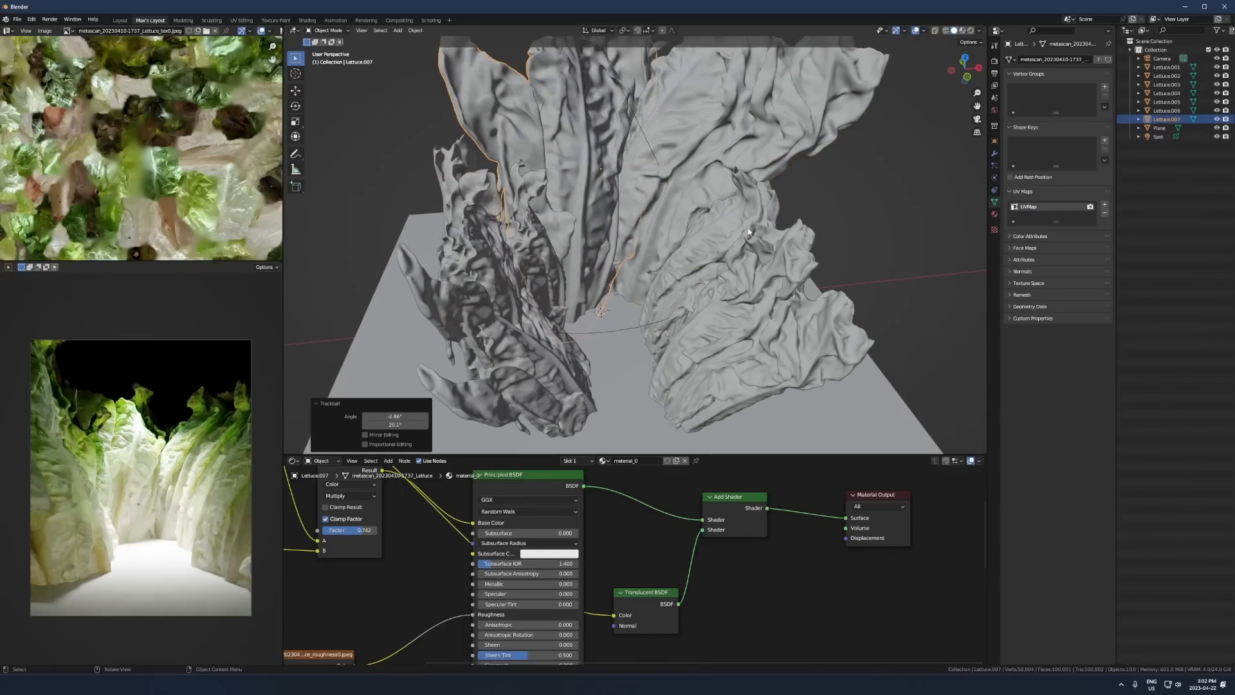
key(r)
click(719, 250)
- Duplicate the back lettuce, place the copy away from the walls, and rotate it about -29° around Z
scroll(630, 259, down, 3)
shift+middle_drag(630, 258, 508, 256)
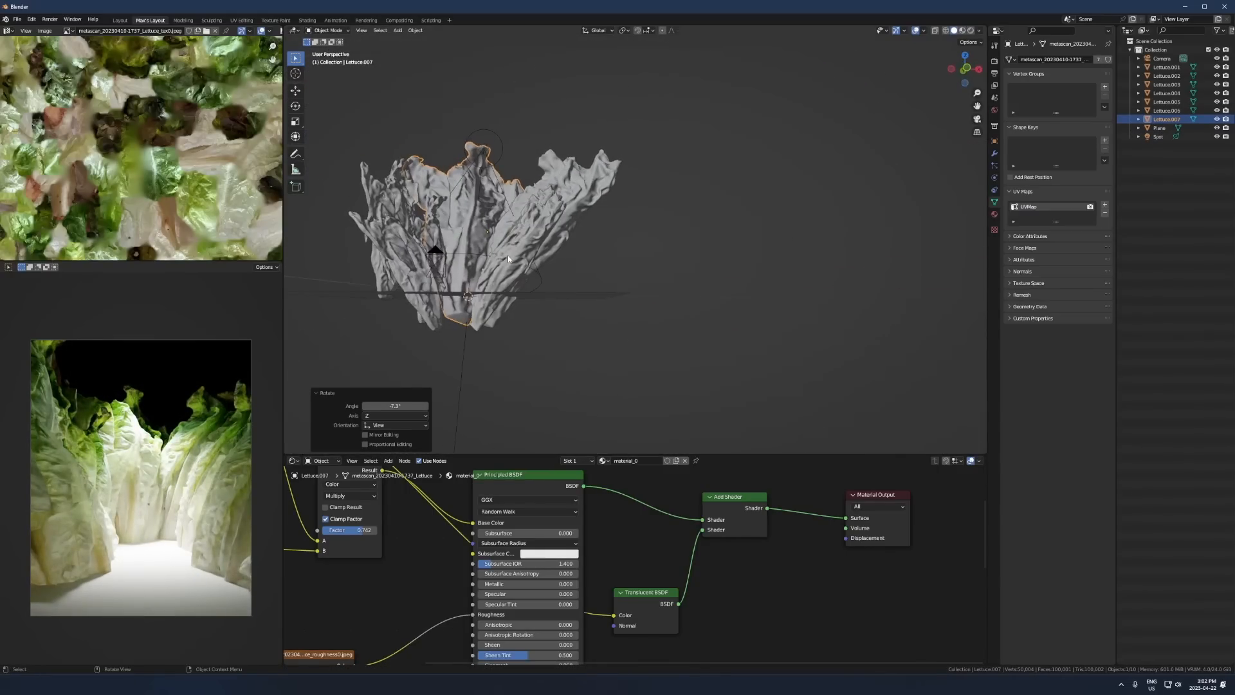
key(shift+d)
click(676, 264)
scroll(675, 263, up, 3)
key(r)
key(z)
middle_drag(675, 264, 693, 392)
click(785, 351)
- Free-rotate the separate lettuce copy in top view by about -17° and -3°
key(KP_7)
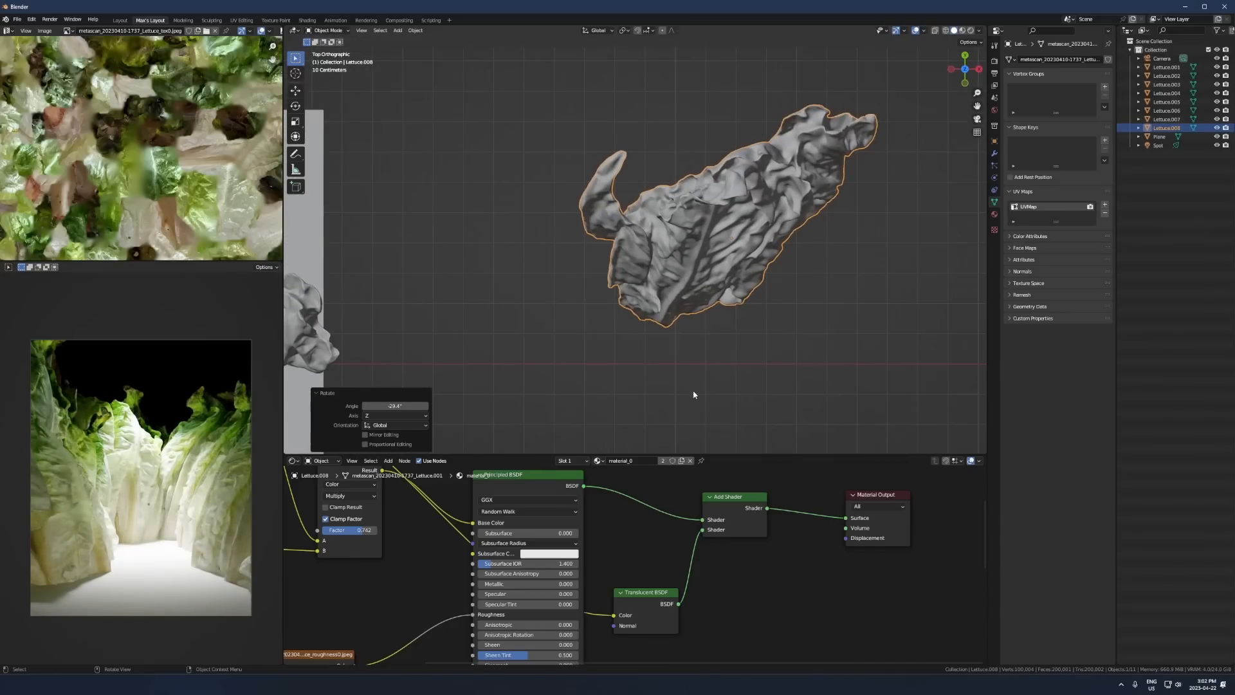
key(r)
key(r)
click(736, 353)
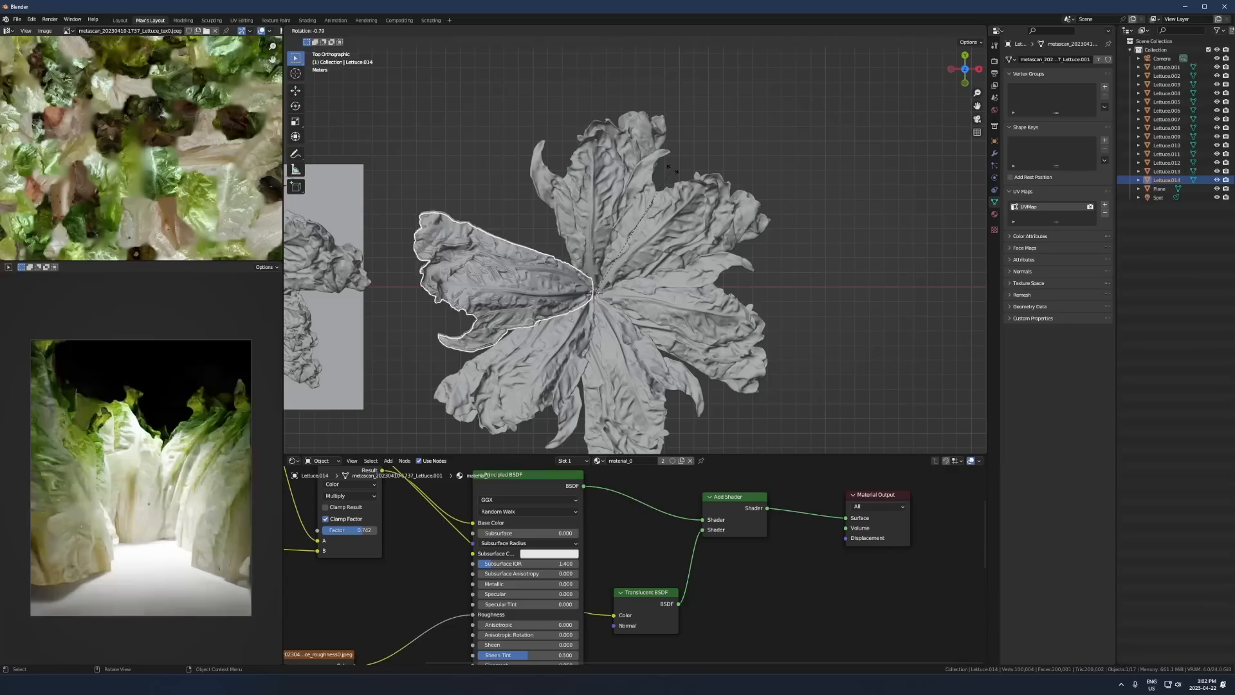
- Arrange linked duplicates of the lettuce in a ring around its base, and rotate the original lettuce in the ring about 12°
click(672, 169)
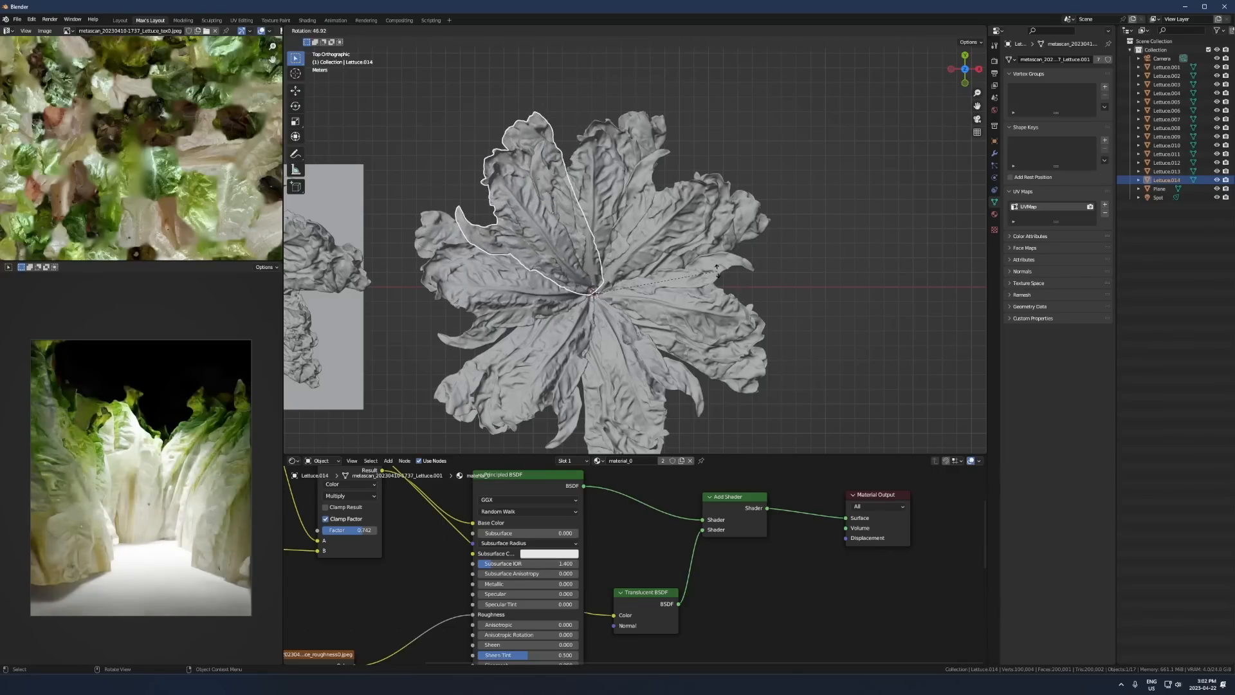
click(617, 218)
key(r)
click(656, 87)
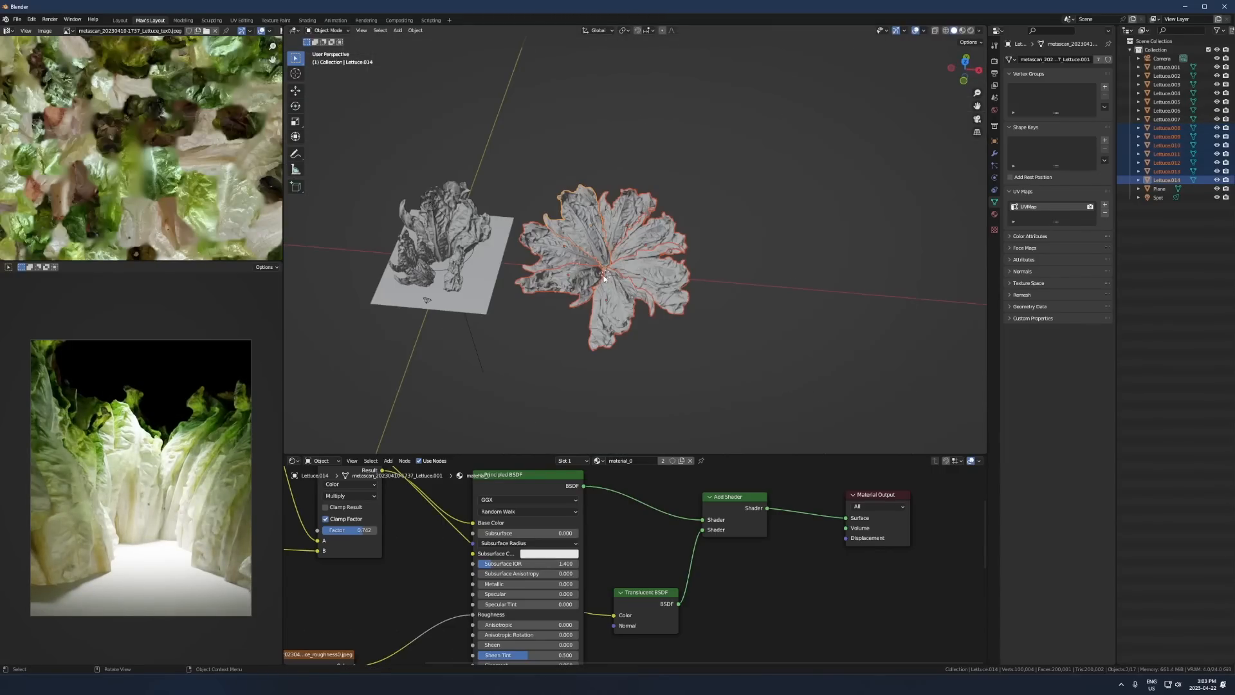
- Join the ring of lettuce copies into a single radial cluster object
scroll(603, 278, up, 2)
key(ctrl+j)
scroll(611, 275, up, 2)
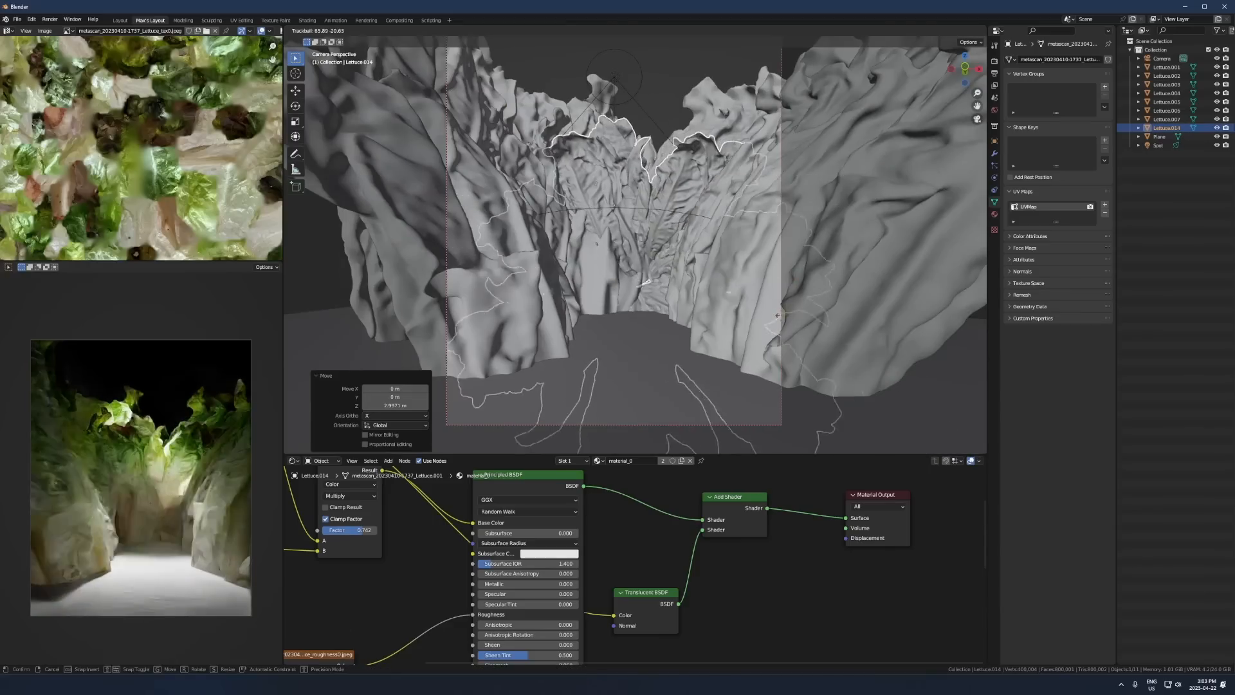
- Move the joined radial cluster into the gap at the back of the lettuce walls and free-rotate it to face the camera
key(g)
key(r)
key(r)
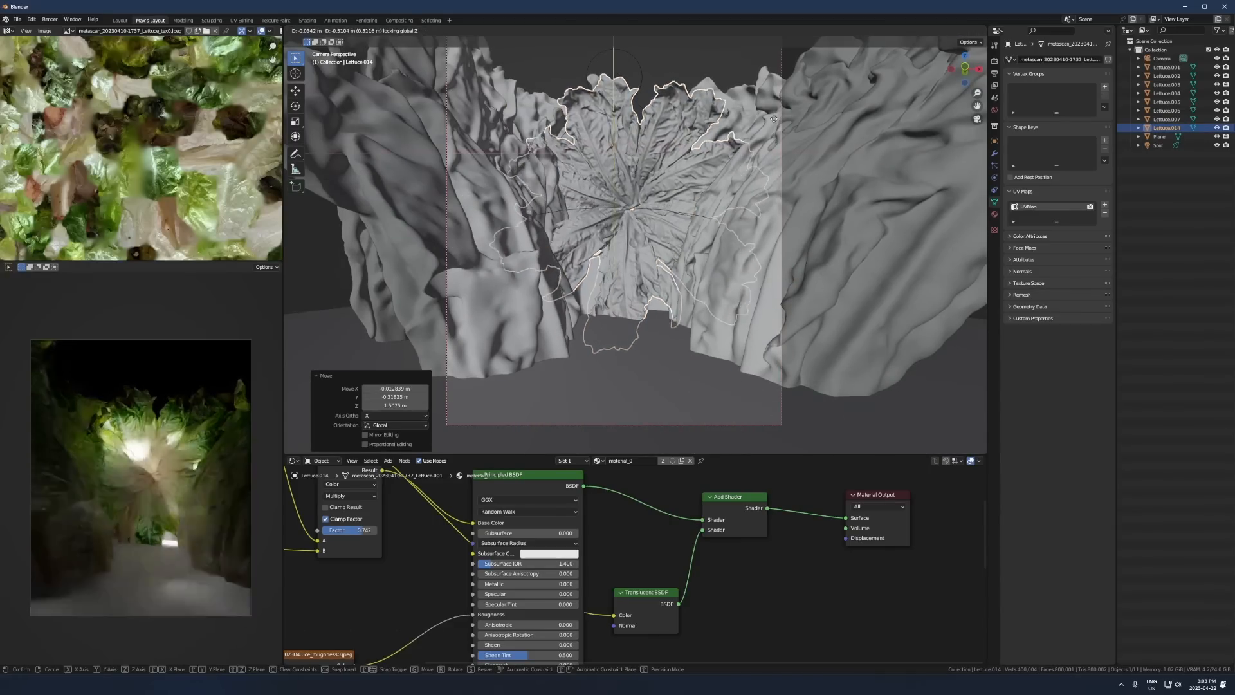
click(789, 149)
key(g)
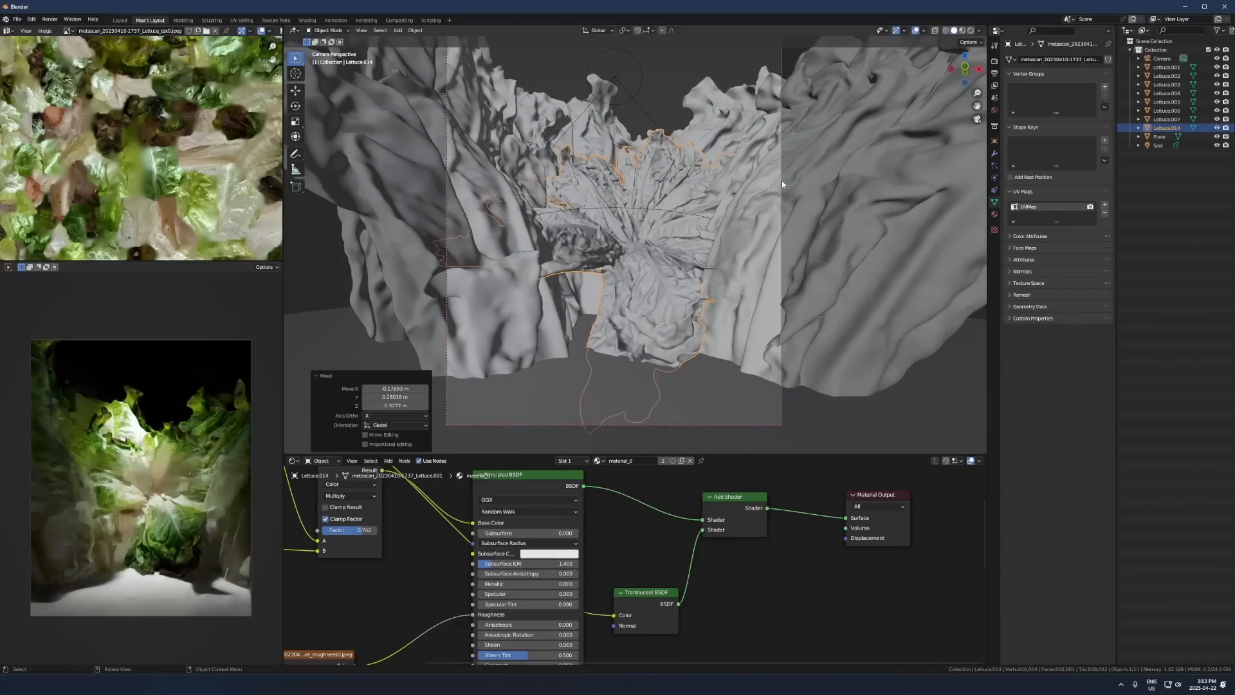
click(465, 407)
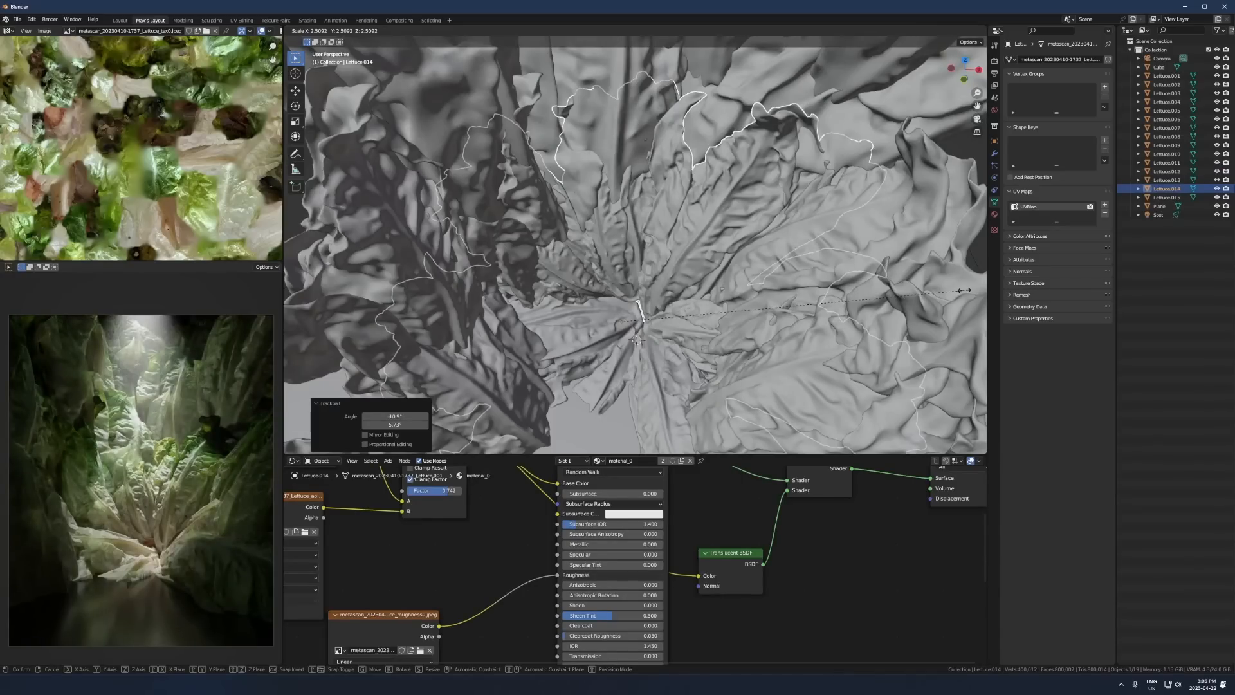
right_click(895, 285)
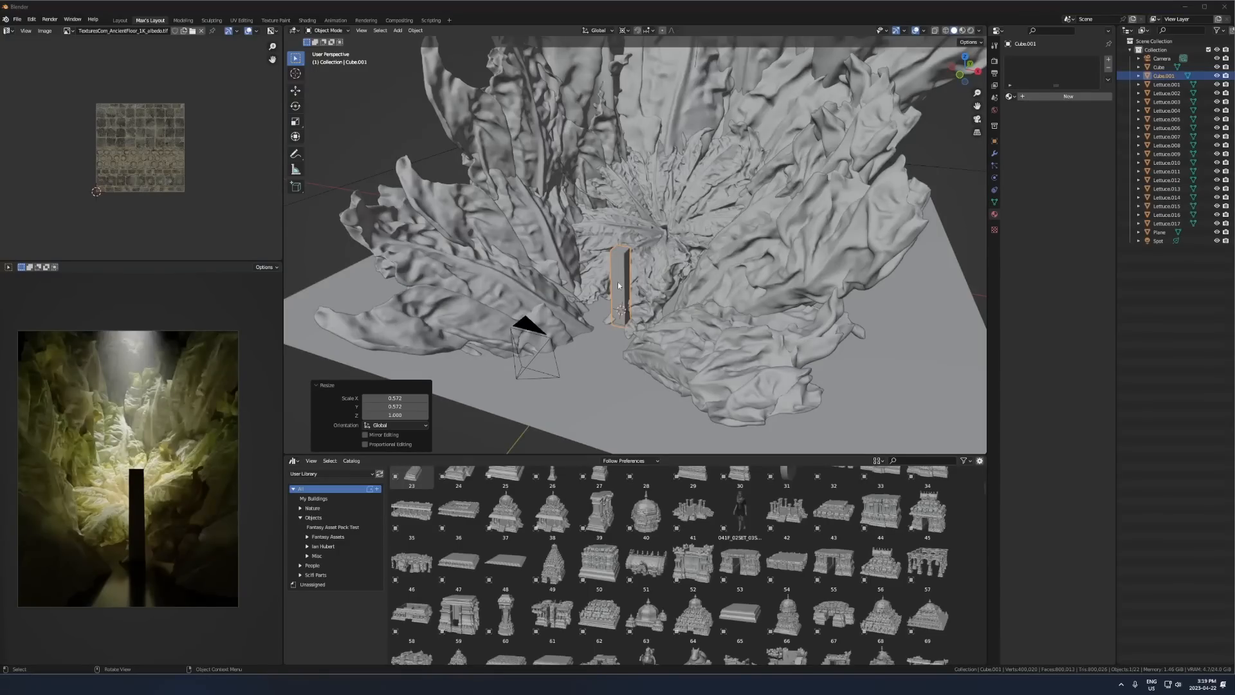
- Scale the pillar in front of the radial cluster to 0.847 and move it aside, out of the camera's view
middle_drag(622, 263, 619, 316)
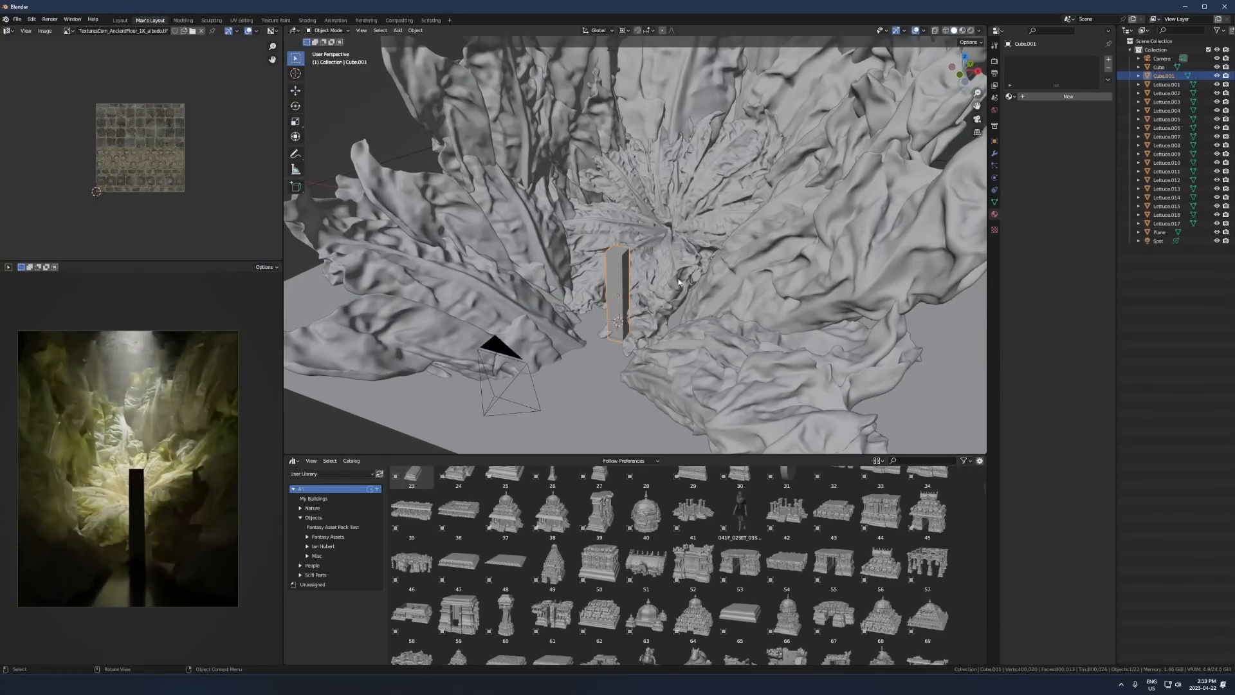
middle_drag(604, 280, 698, 294)
click(759, 245)
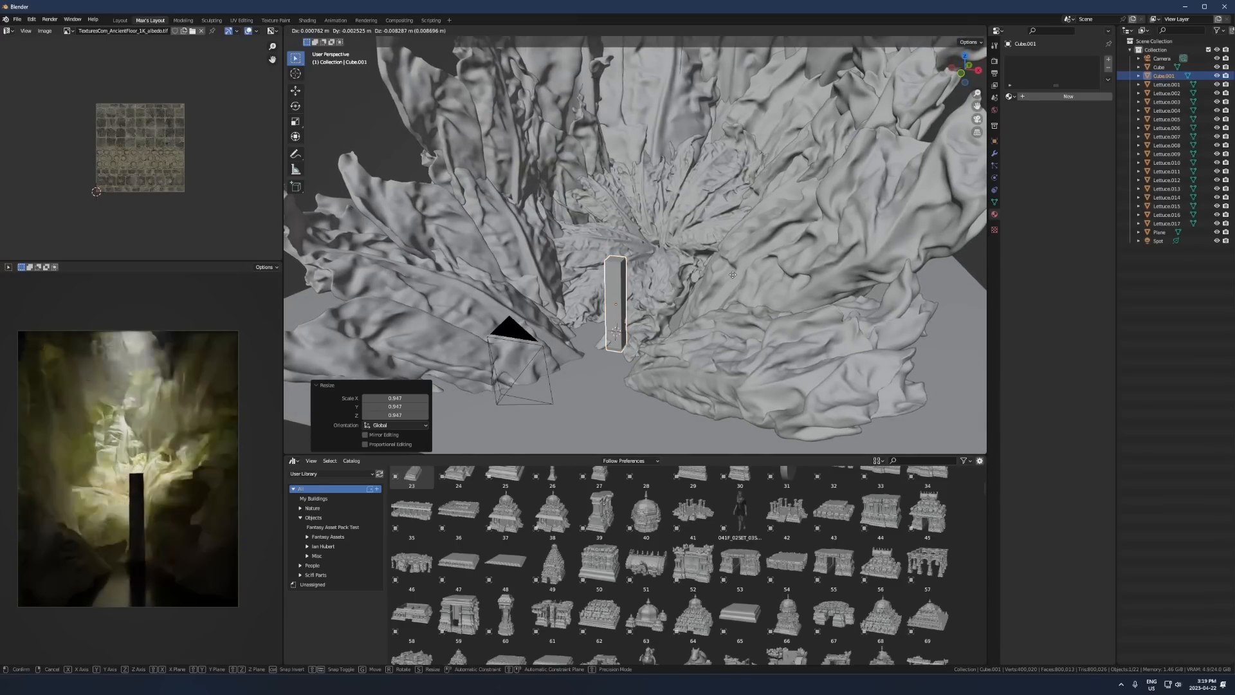
click(704, 262)
key(KP_Decimal)
scroll(724, 277, down, 3)
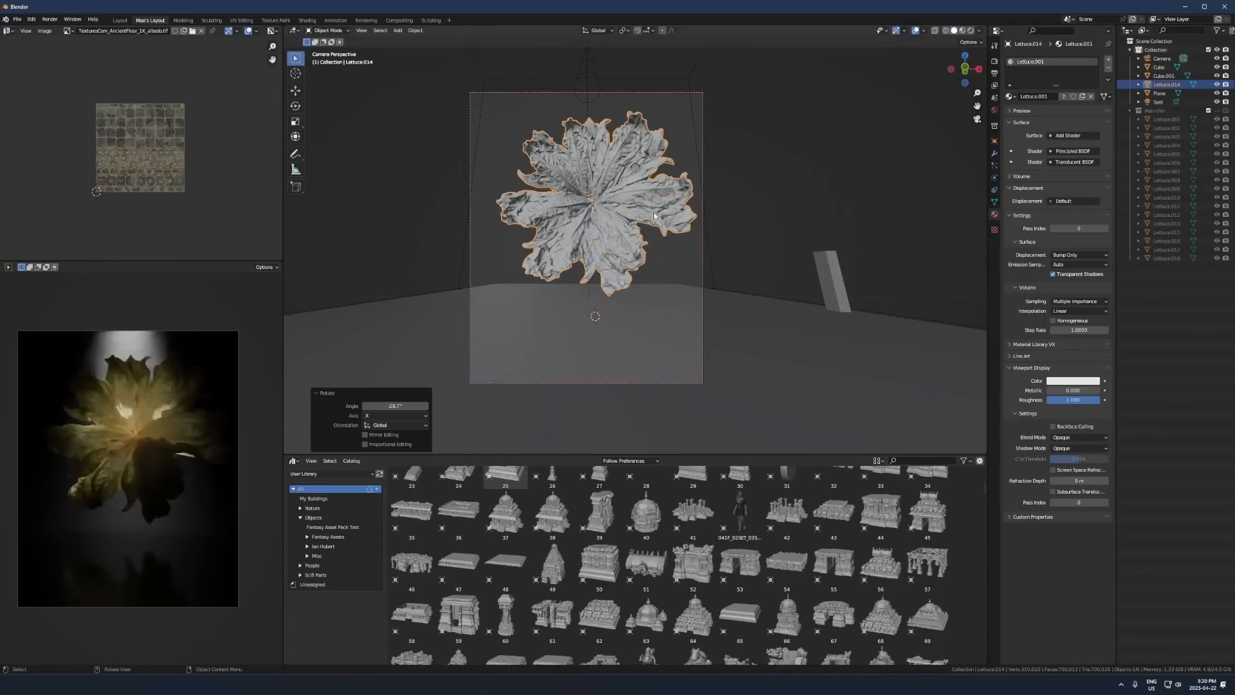
- Rotate the isolated radial lettuce cluster around global X, scale it to 0.833 and position it within the camera frame
key(s)
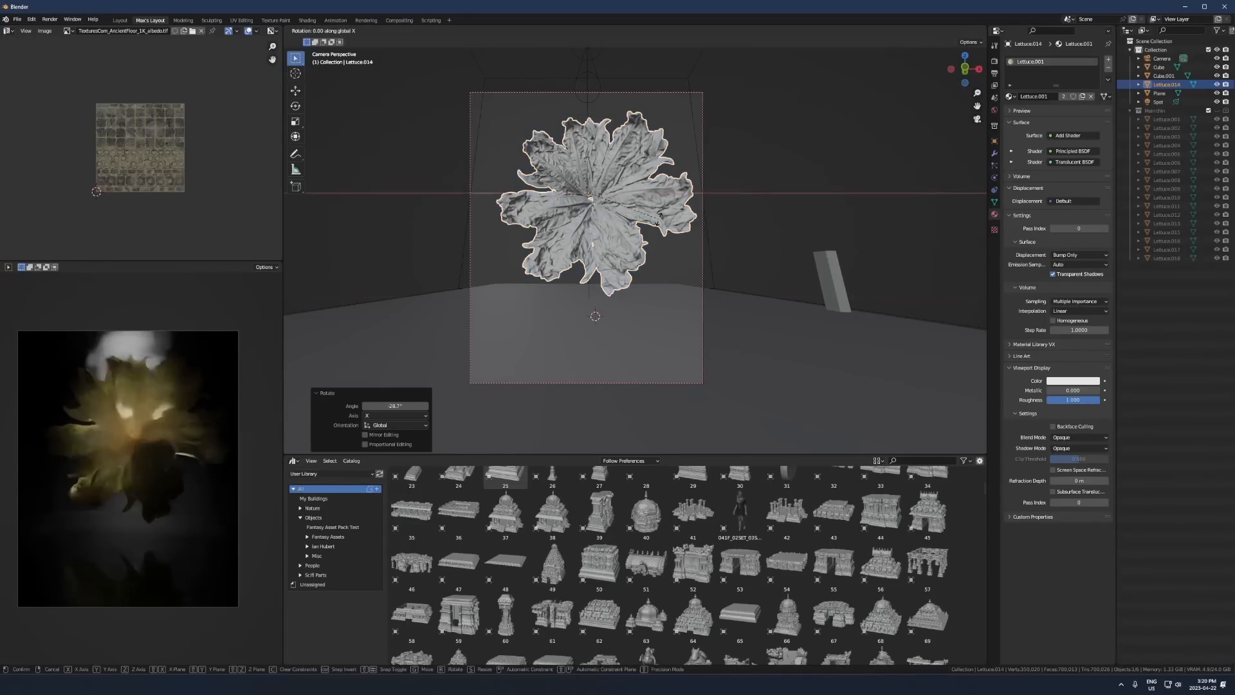
click(655, 247)
key(g)
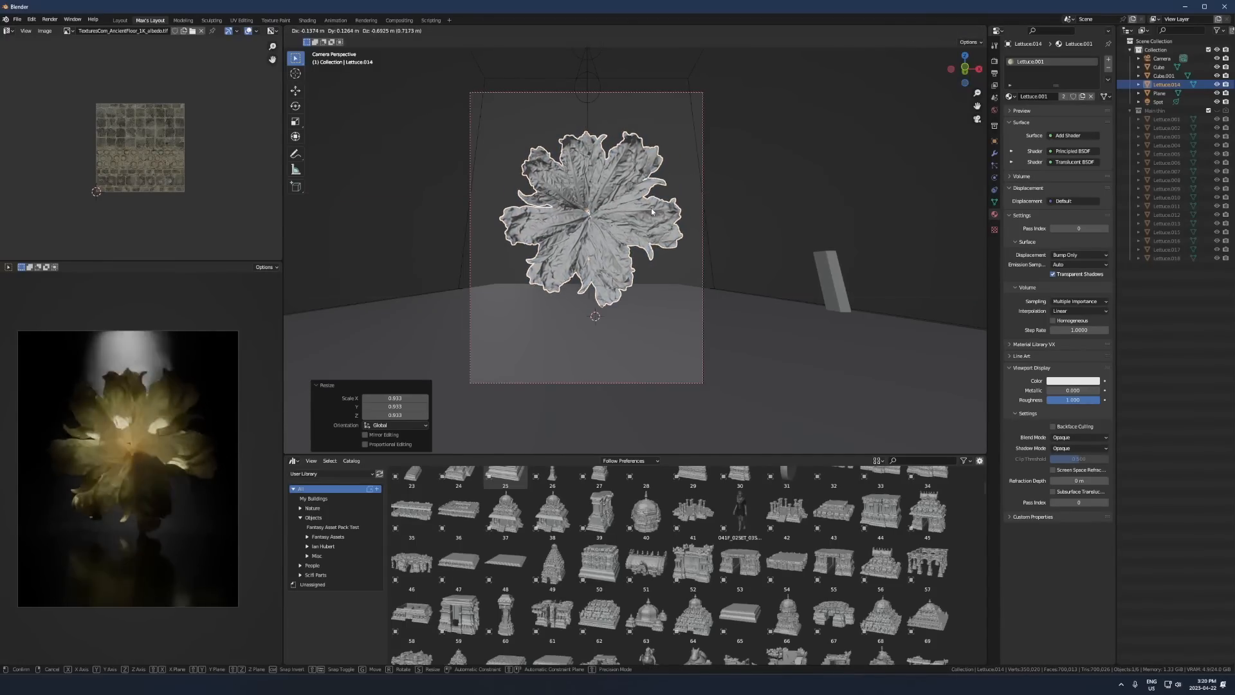
click(605, 219)
- Add a plane at the cluster's center, rotate it 90° to stand upright and scale it to cover the middle
key(shift+a)
click(624, 218)
key(s)
click(741, 243)
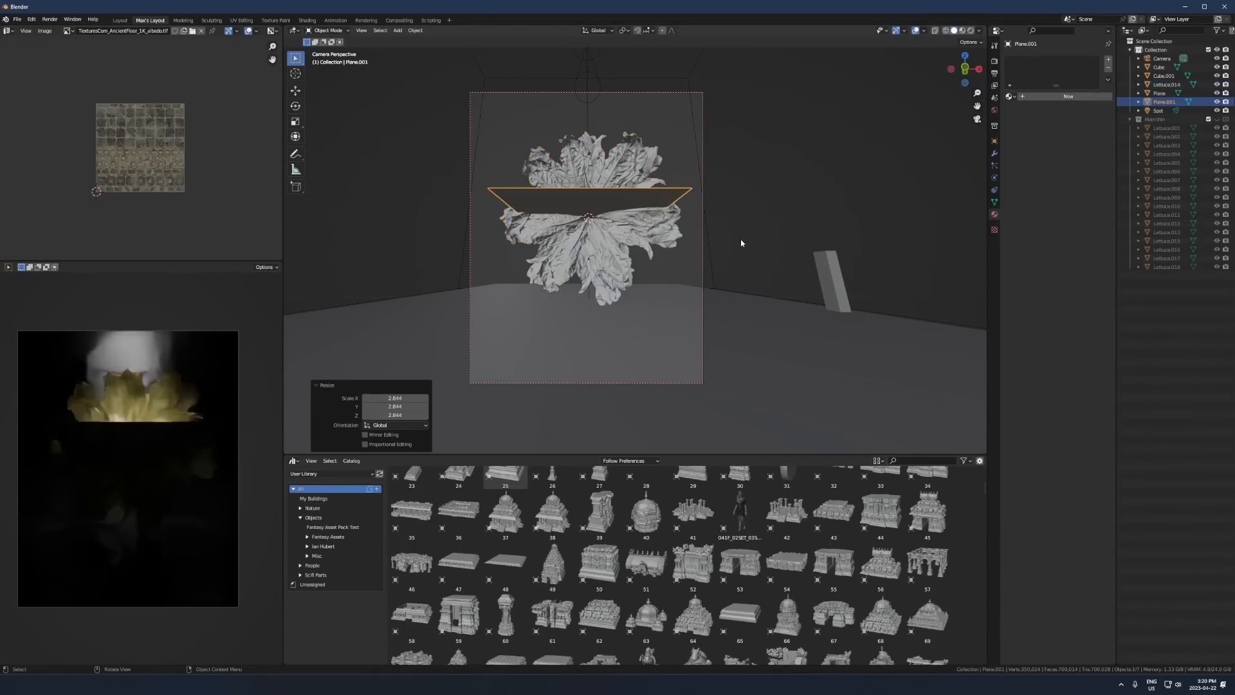
text(90)
key(Return)
key(s)
click(682, 225)
- Move the upright plane horizontally in front of the cluster's center and lower it about 0.14 m along Z
key(g)
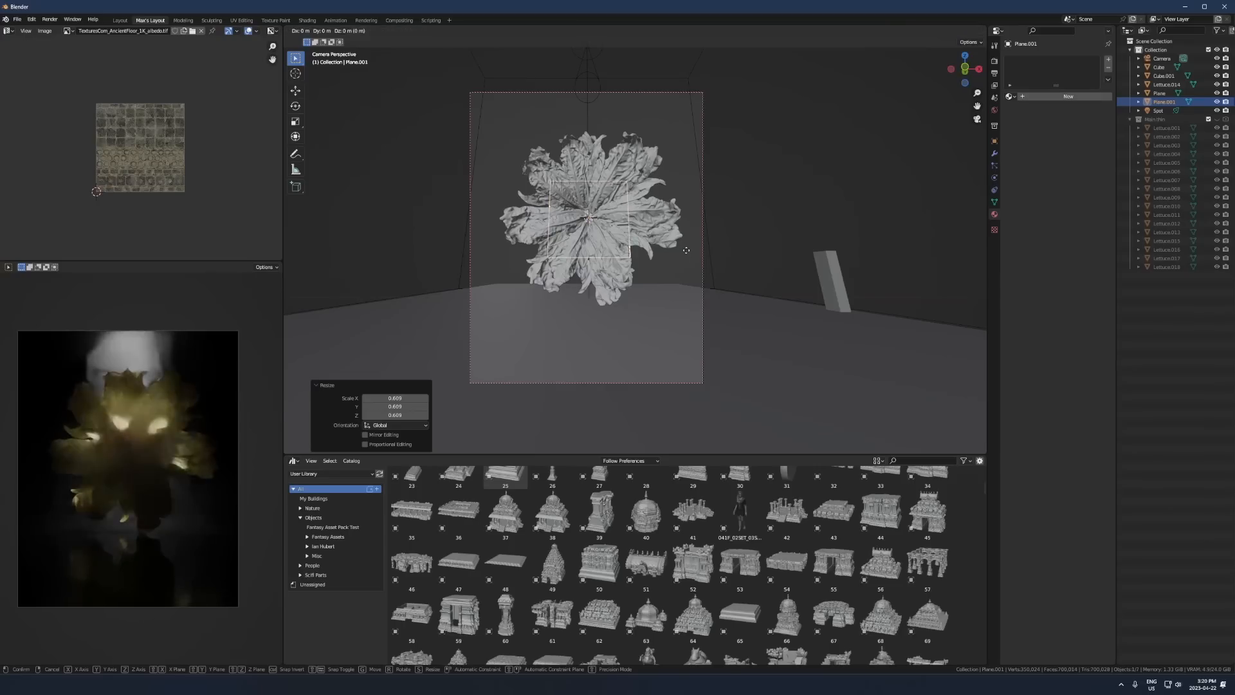
key(shift+z)
click(675, 181)
key(g)
key(z)
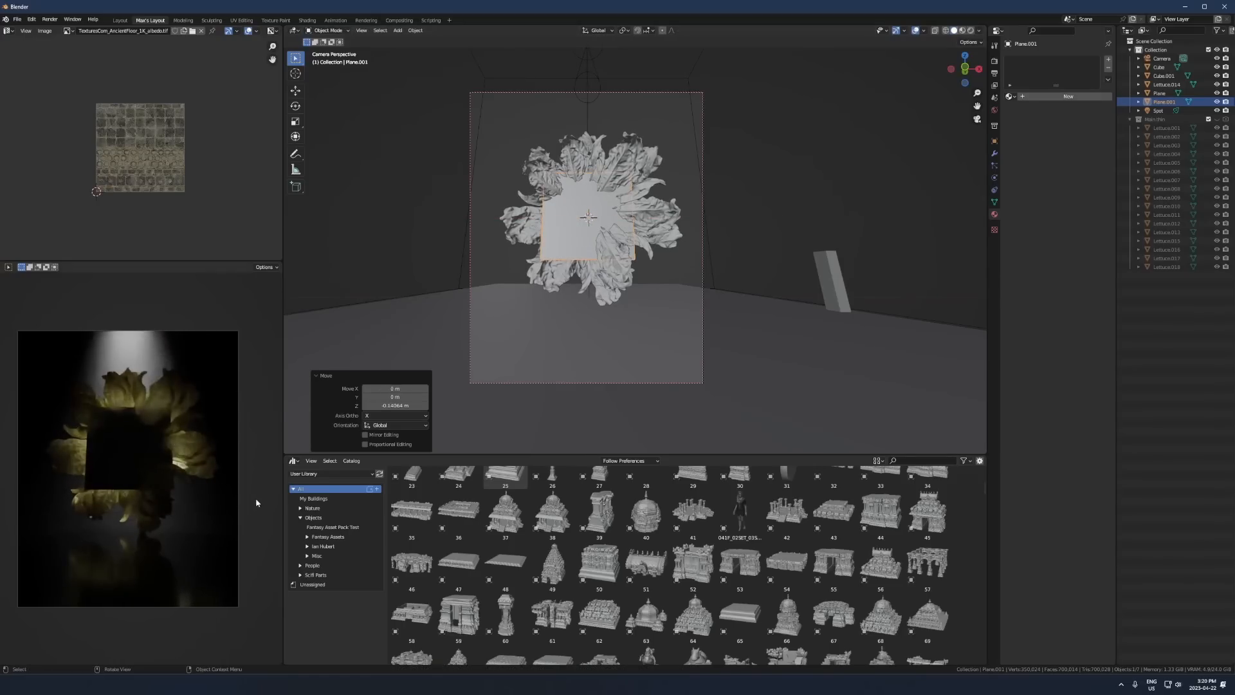
- Switch the asset browser area to the Shader Editor and create a new material for the plane
click(294, 461)
click(322, 545)
click(629, 461)
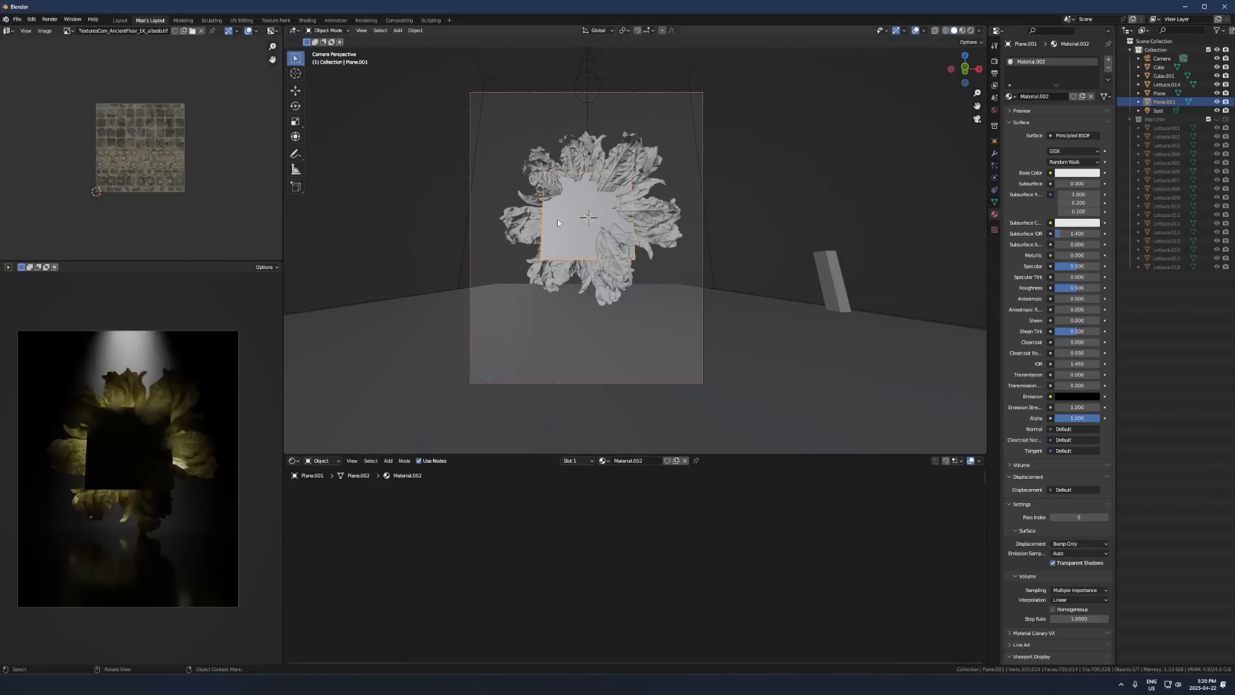
- Replace the plane with a circle and use the green kira-laktionov leaf photo for its material's emission and alpha
key(shift+a)
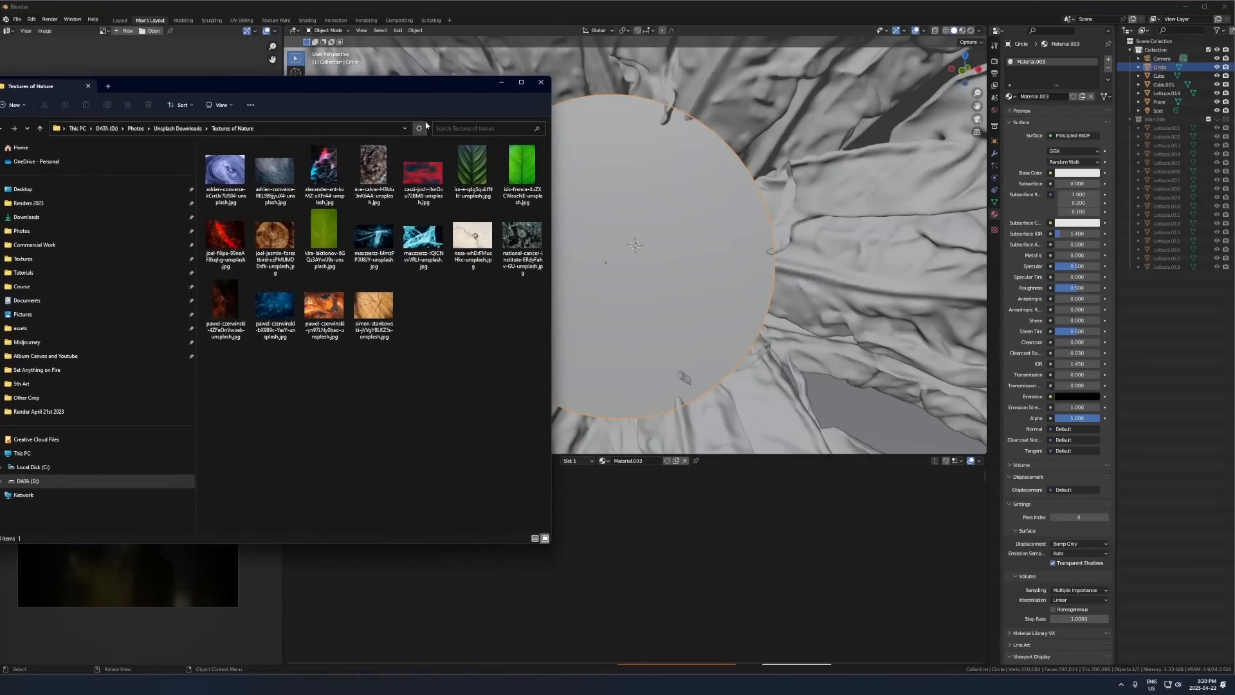
click(518, 165)
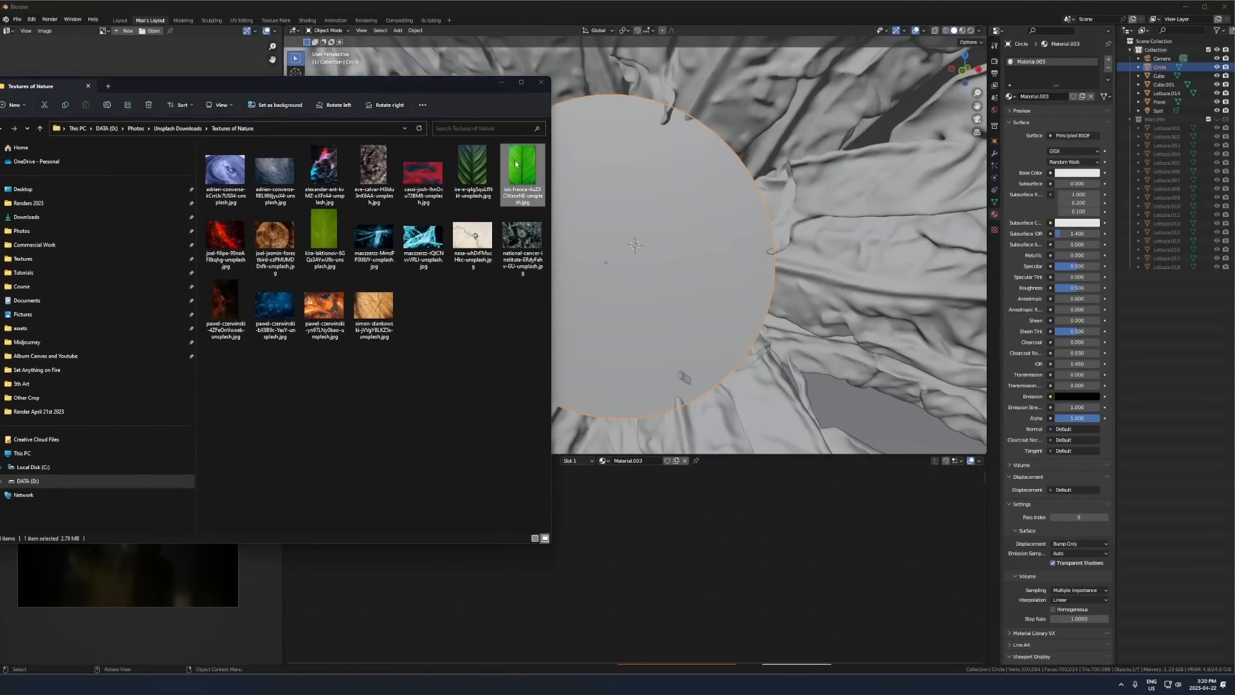
double_click(518, 164)
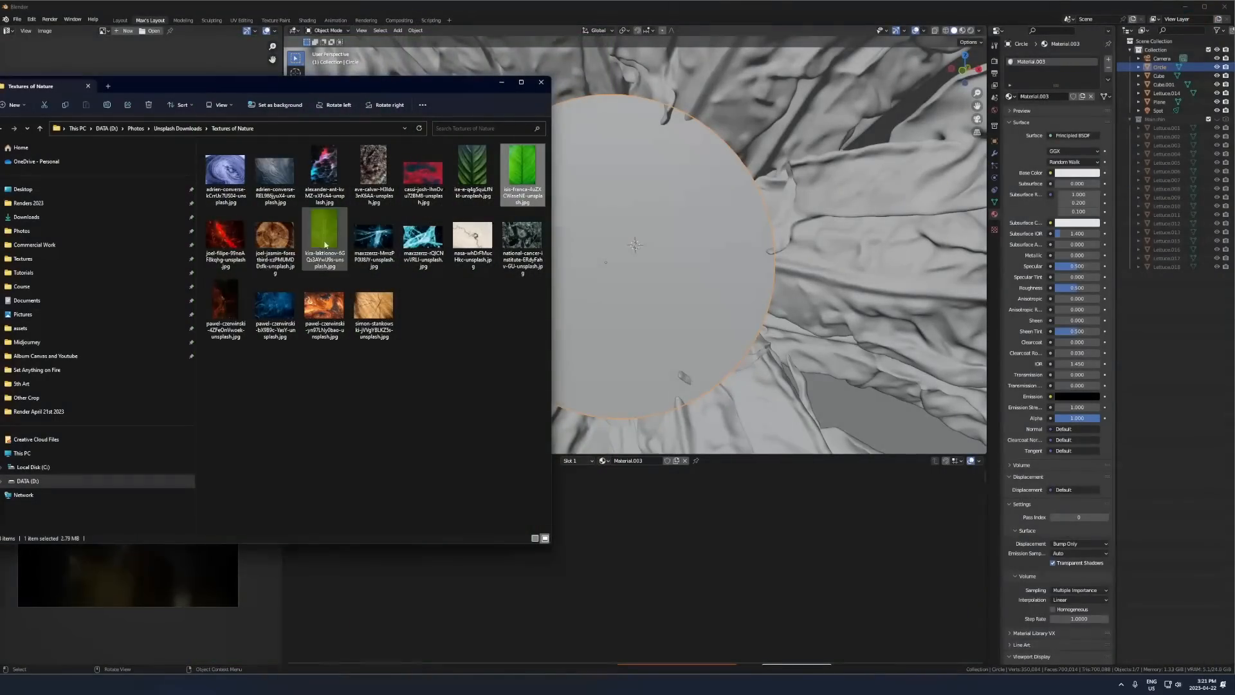
click(337, 240)
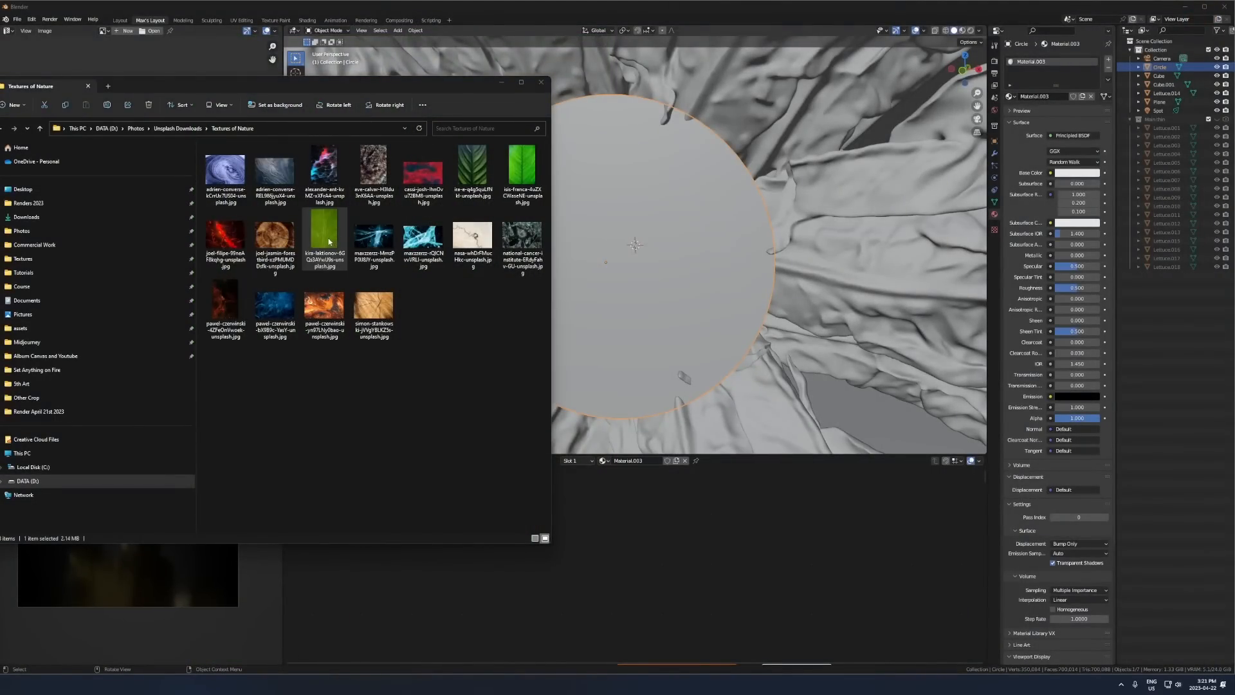
double_click(330, 242)
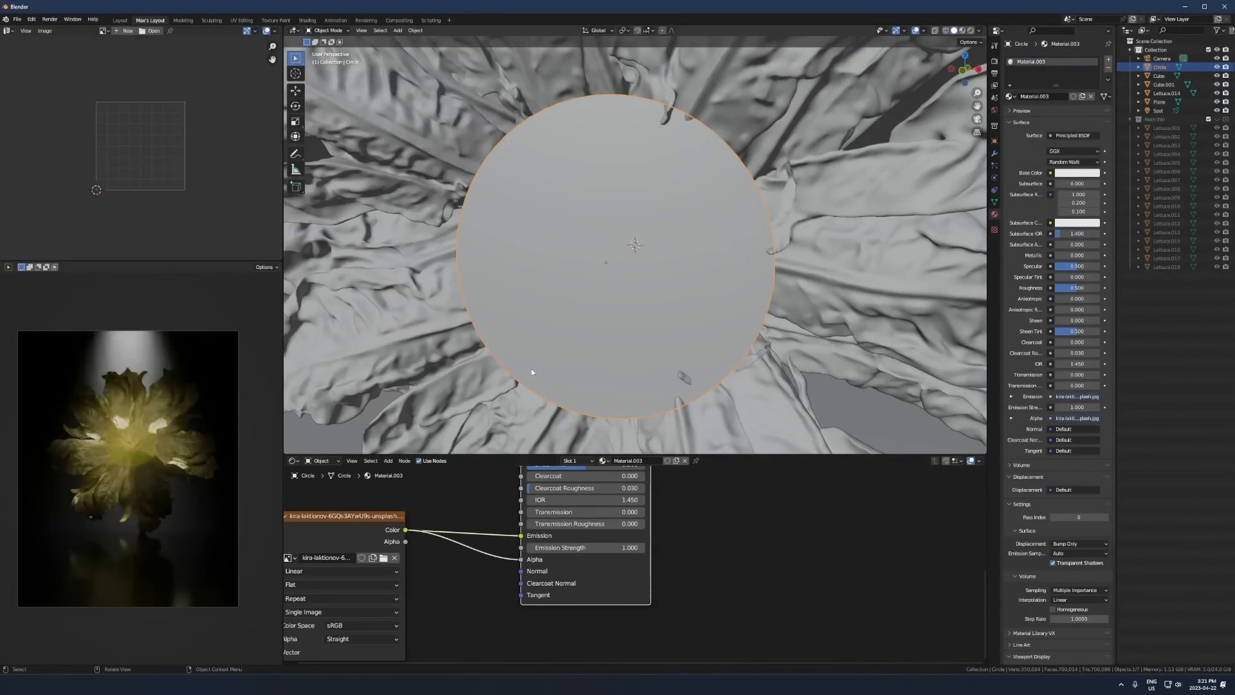
- Unwrap the circle's UVs and set its material's emission strength to 65.5
scroll(611, 341, up, 3)
key(Tab)
key(u)
click(610, 338)
key(Tab)
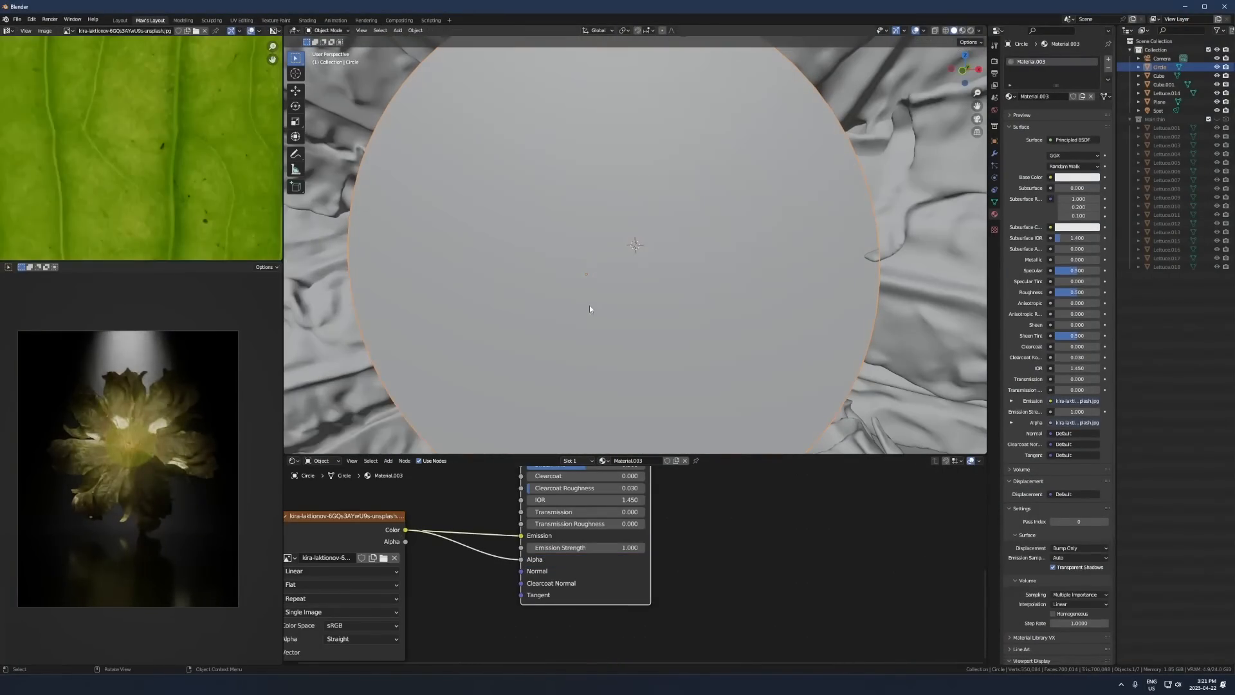
drag(571, 547, 627, 548)
scroll(633, 257, down, 4)
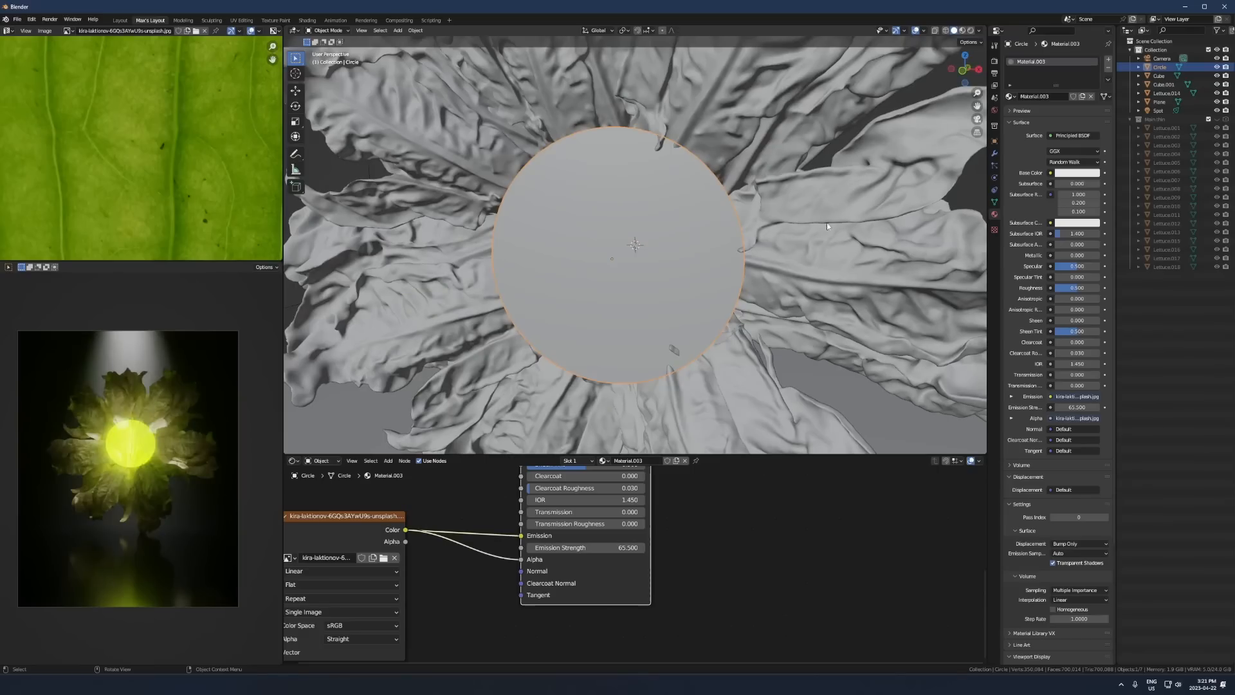
- Replace the circle with a sphere using the same glowing leaf material, and move it about 0.943 m along Y
key(s)
click(893, 214)
key(g)
key(y)
click(723, 206)
scroll(722, 206, down, 2)
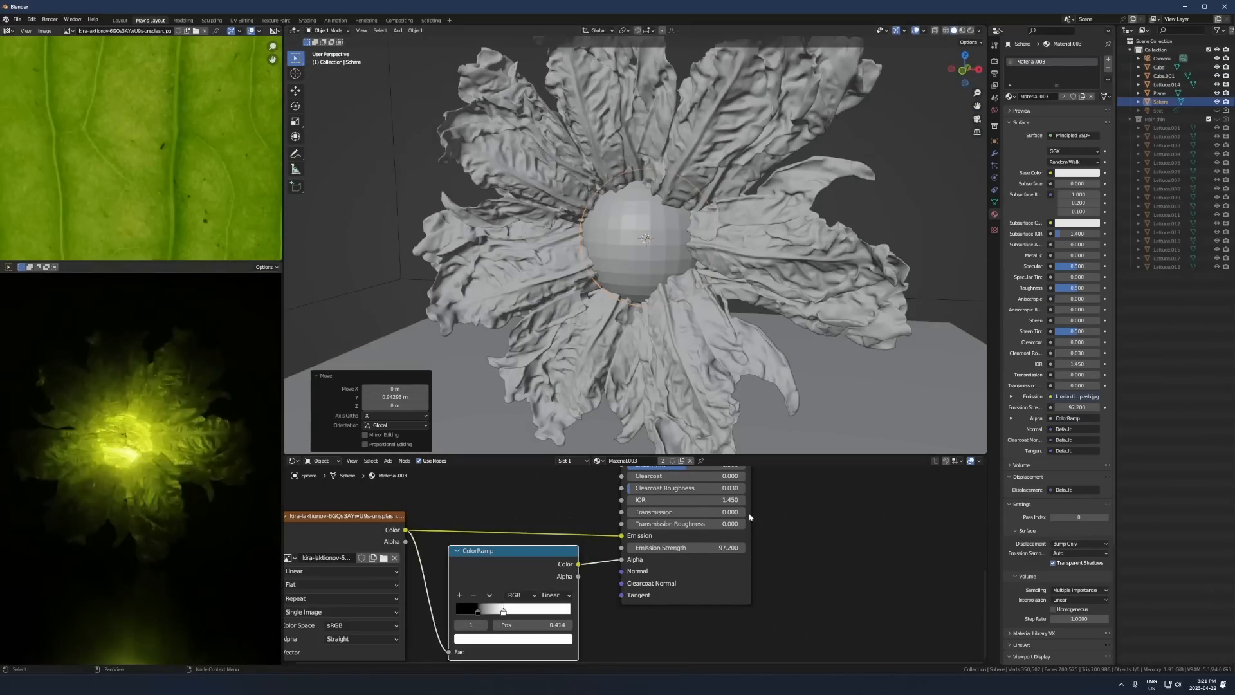
- Set the sphere material's emission strength to 110.6 and its alpha ramp's white stop to position 0.327
drag(698, 547, 727, 547)
drag(514, 610, 504, 610)
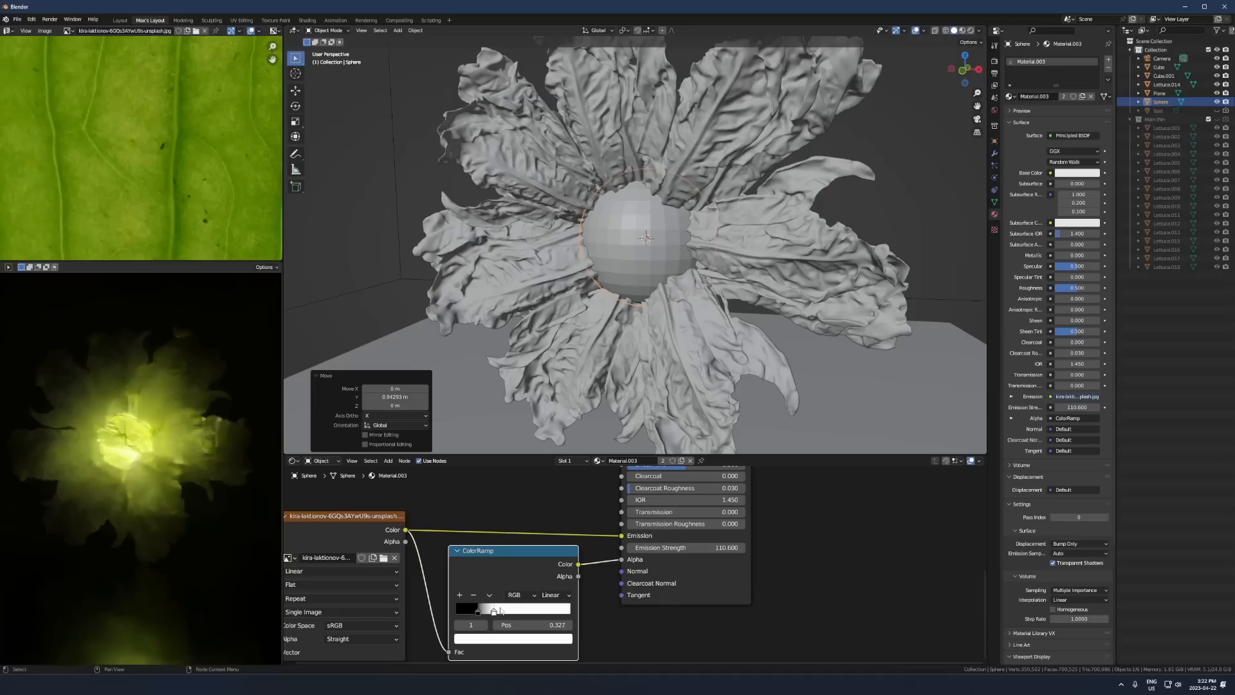
- Free-rotate the glowing sphere to reorient its leaf texture
key(r)
key(r)
click(655, 531)
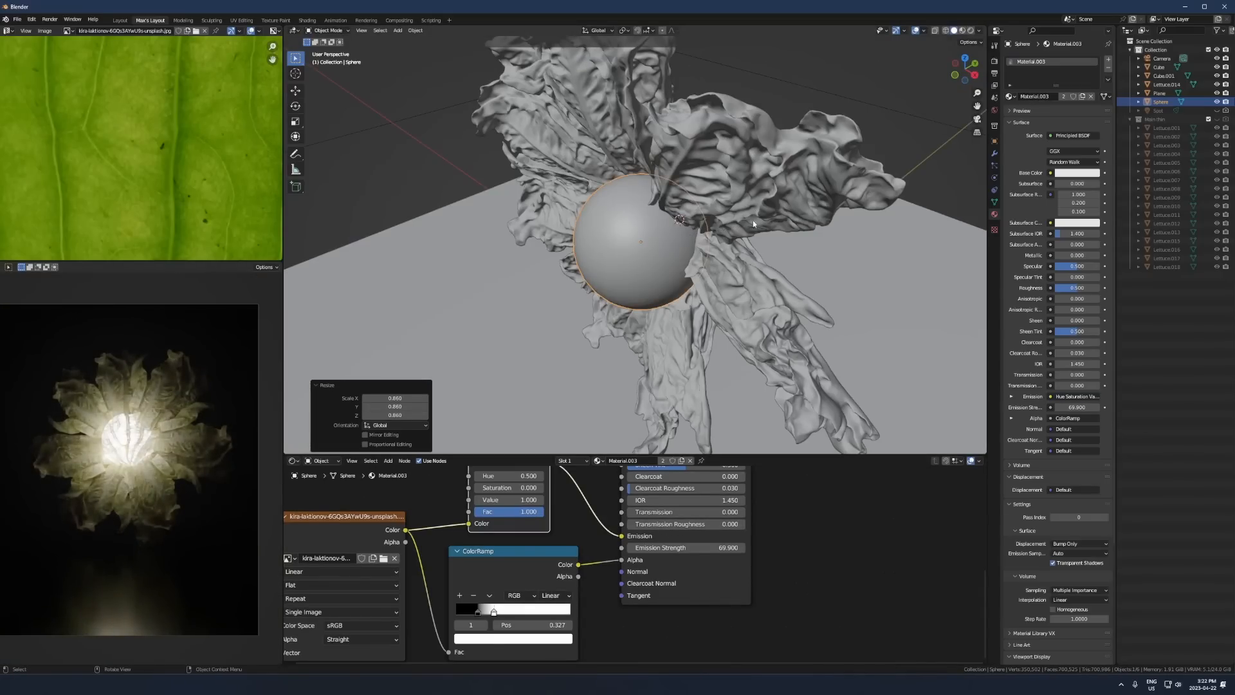
- Duplicate the radial lettuce cluster in place, mirror the copy with a Y scale of -1 and free-rotate it
click(753, 222)
key(KP_0)
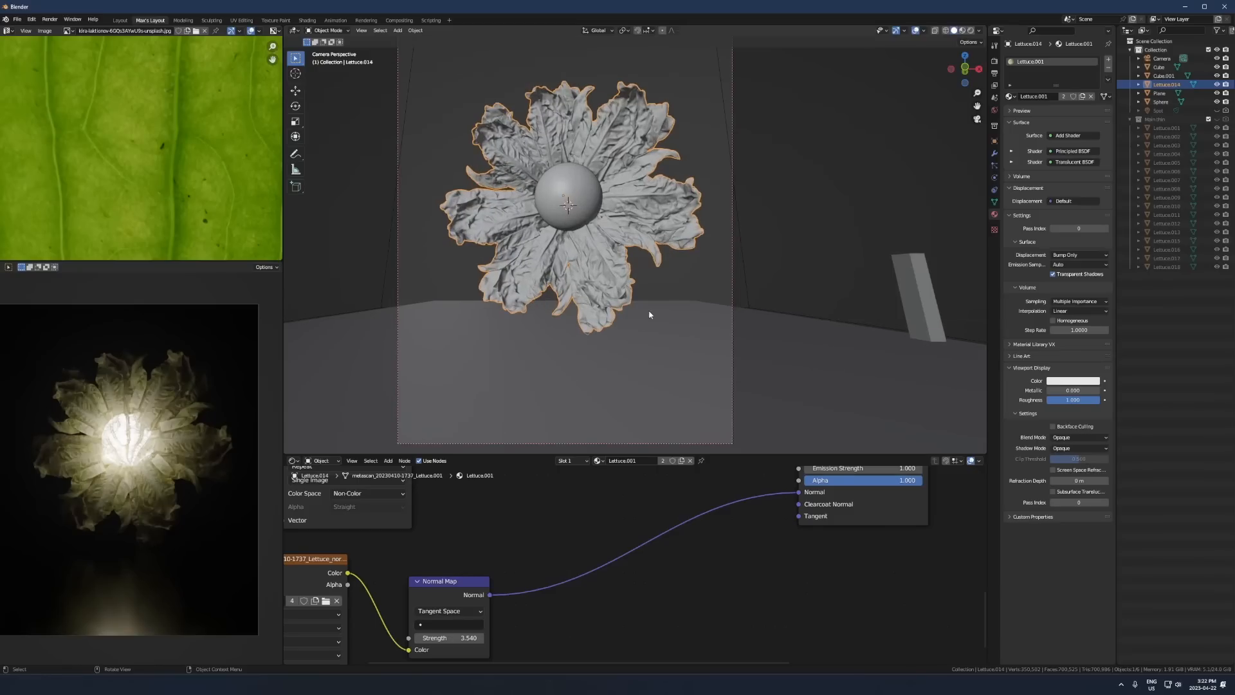
key(shift+d)
key(Escape)
text(sy-1)
key(Return)
key(r)
key(r)
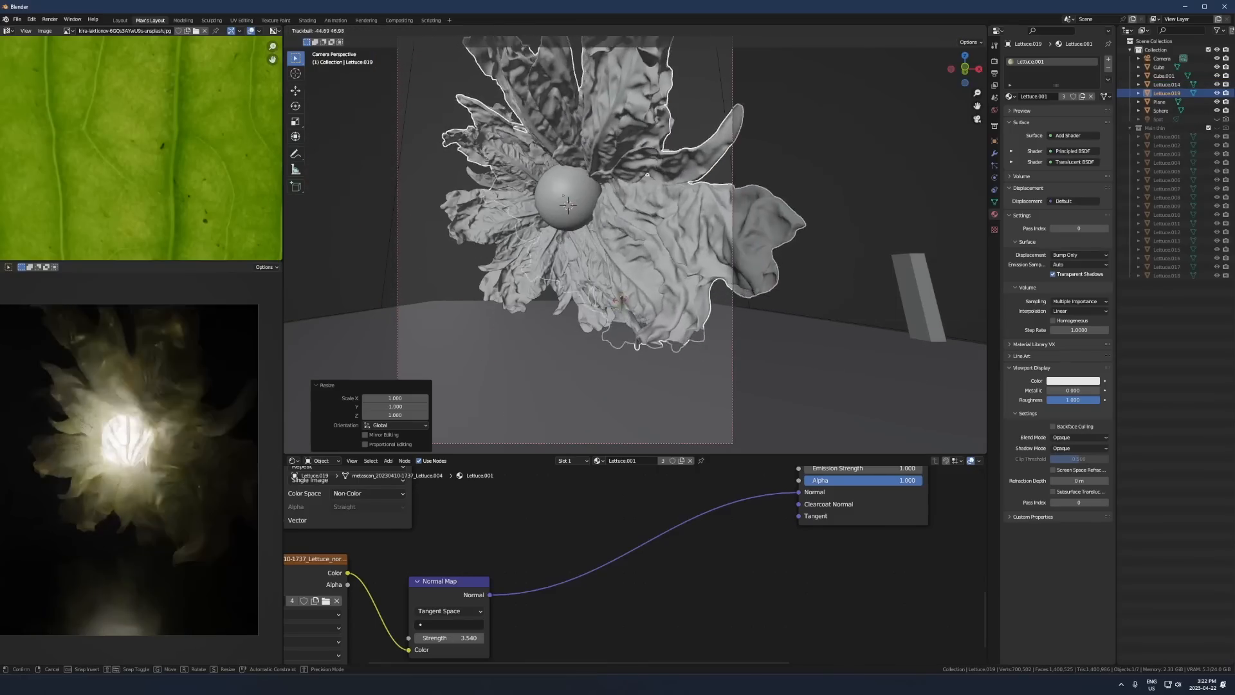
click(676, 299)
- Move the mirrored cluster copy about 0.575 m along Y, behind the original cluster
key(g)
key(y)
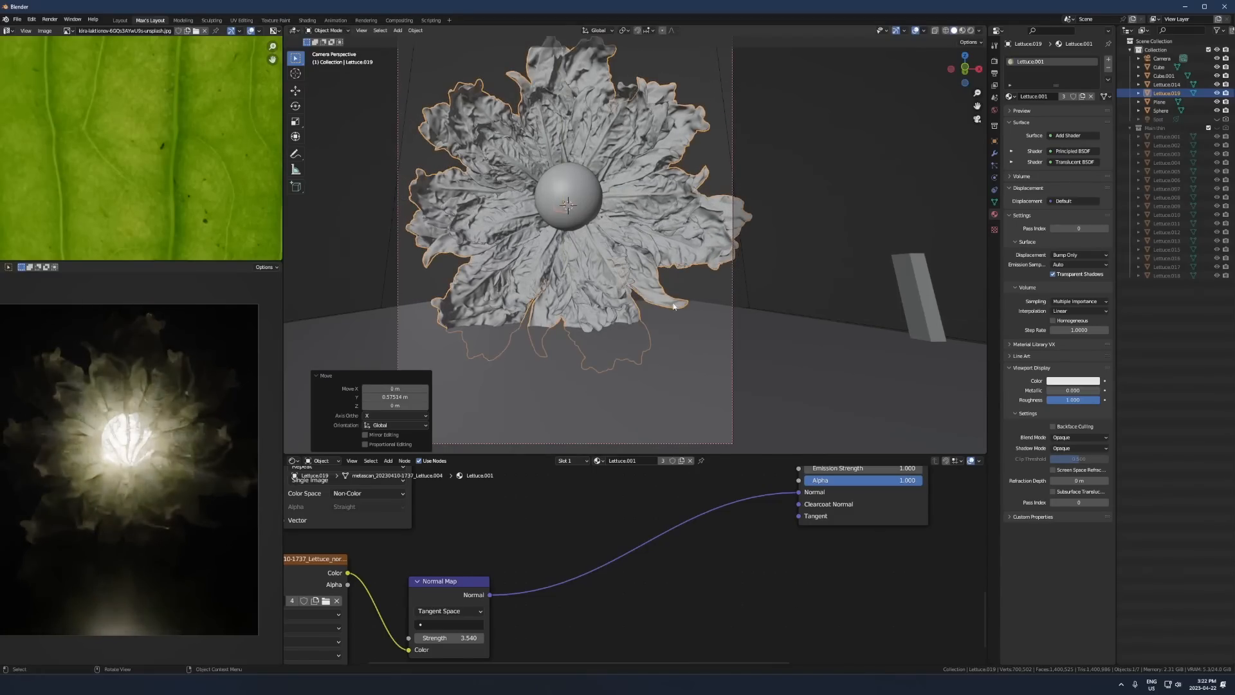
key(z)
click(671, 253)
- Select both lettuce clusters together with the sphere and free-rotate them so the flower tilts upward
shift+click(621, 222)
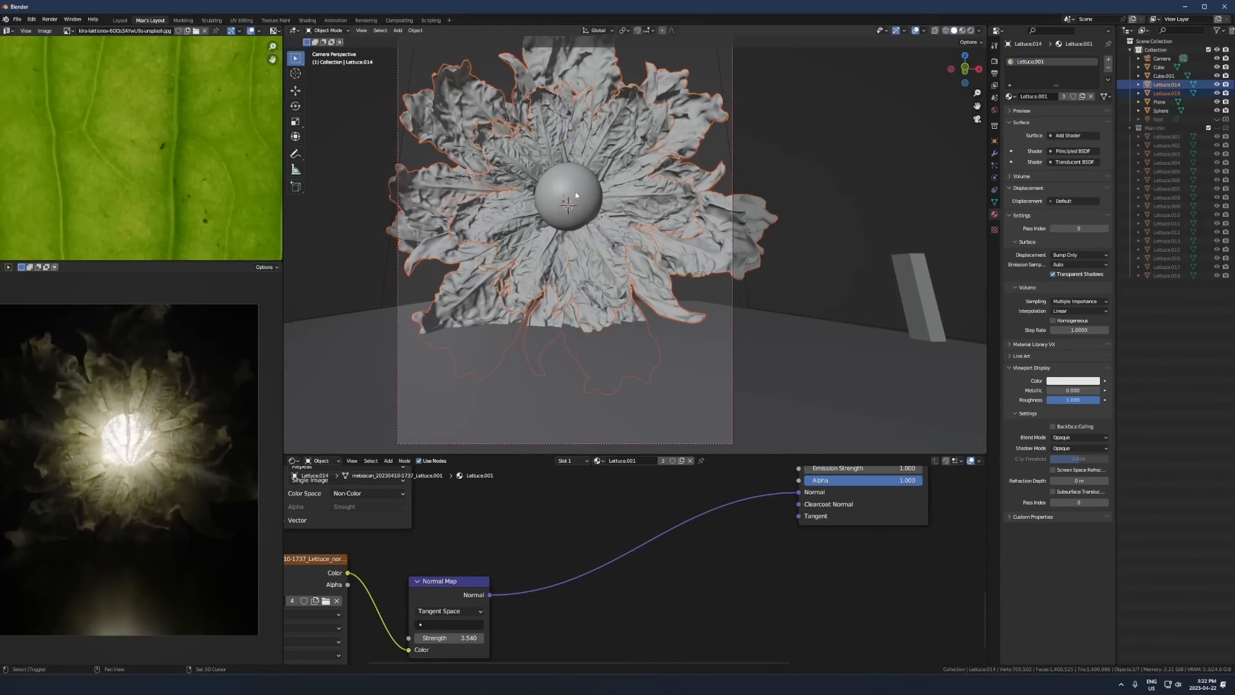
shift+click(576, 191)
key(r)
key(r)
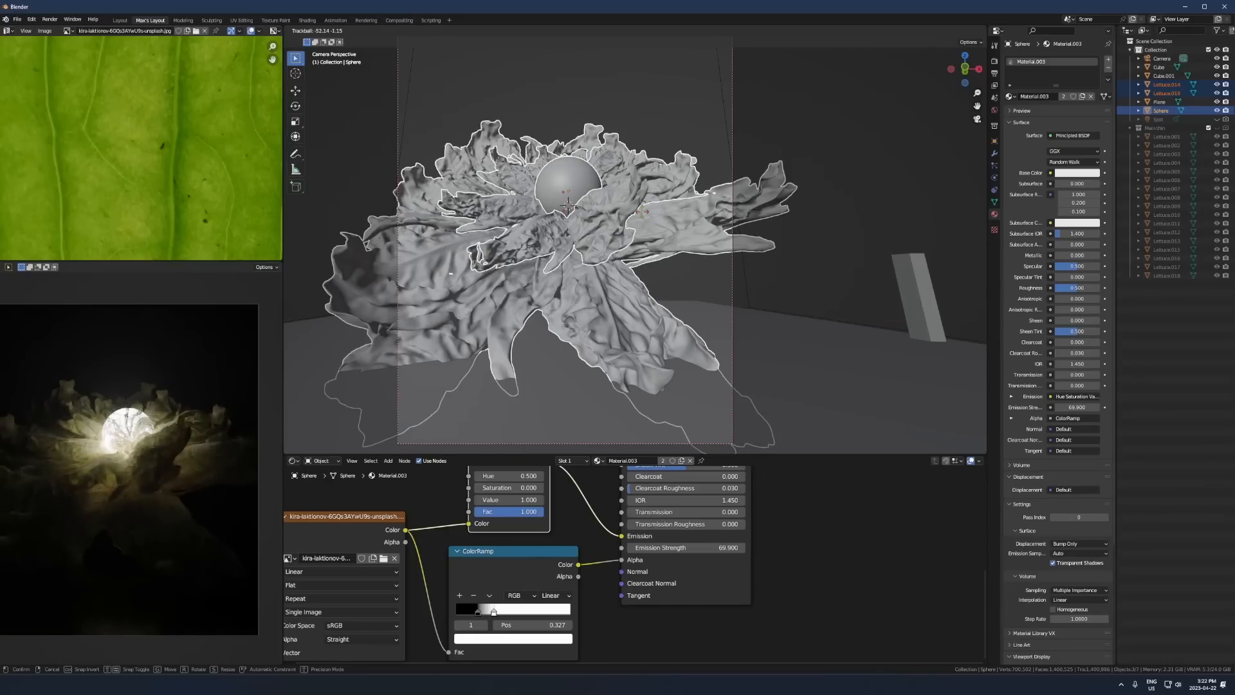
click(597, 264)
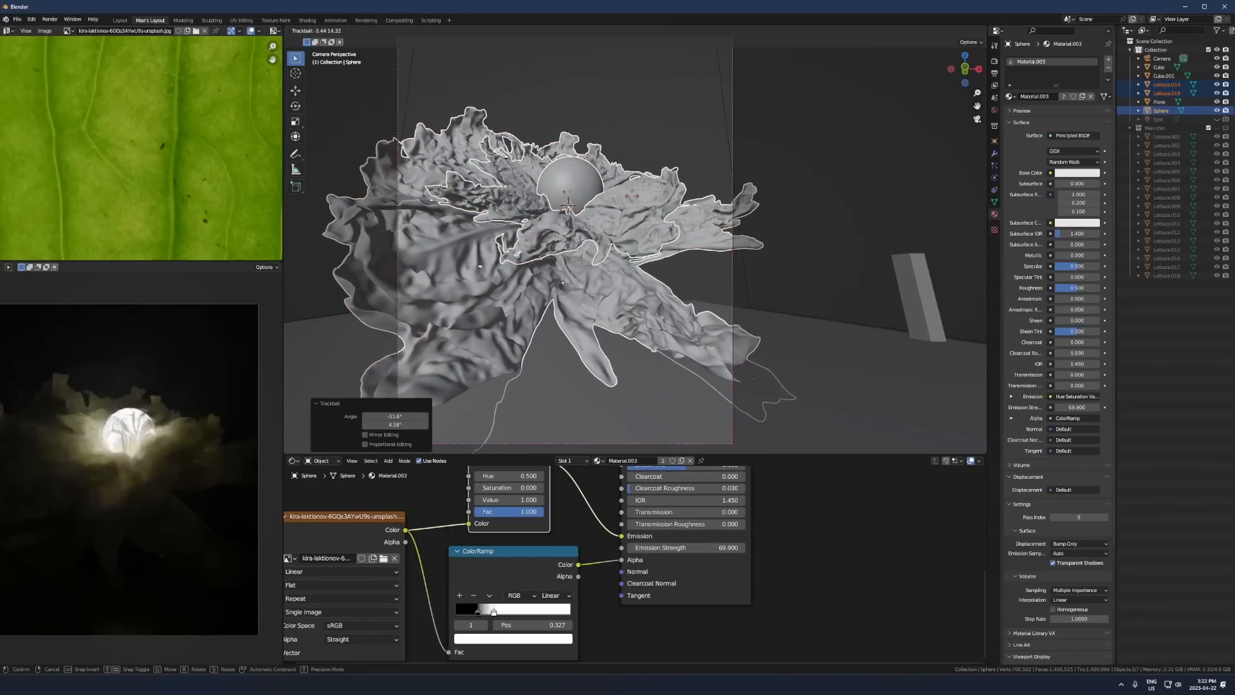
click(597, 265)
key(r)
right_click(601, 265)
- Adjust the tilt of the outer mirrored lettuce copy with several view and free rotations
click(626, 278)
key(r)
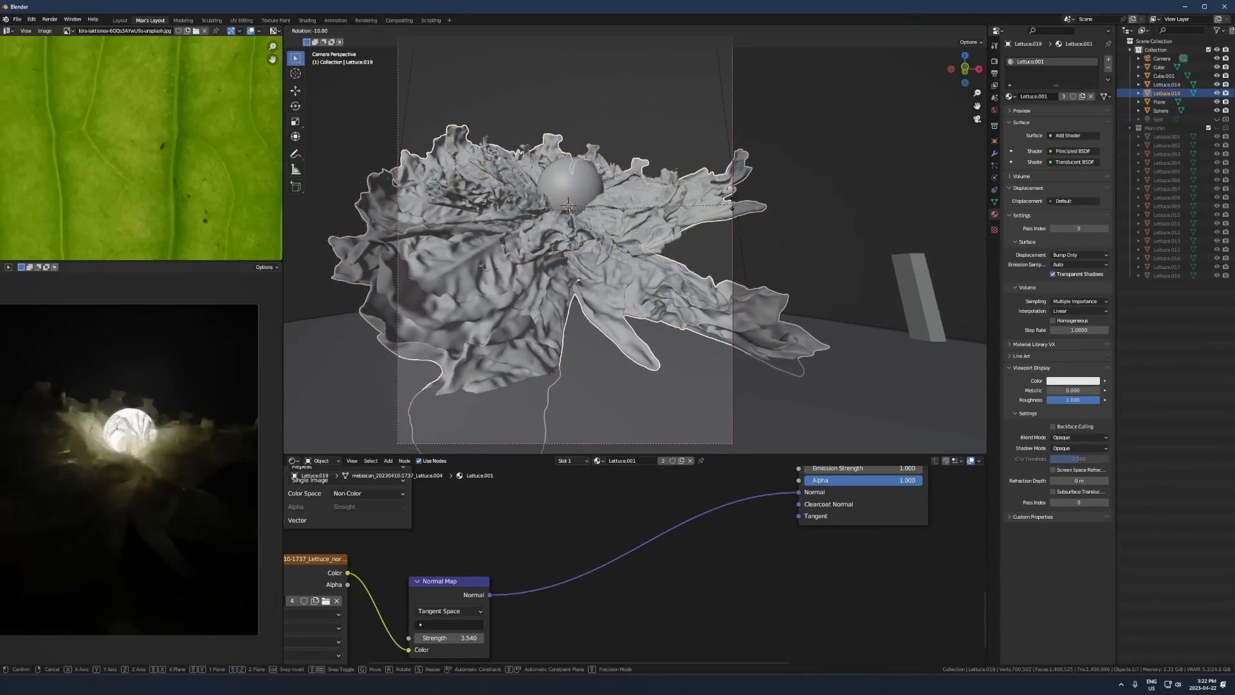
click(731, 206)
key(r)
key(r)
click(734, 209)
key(r)
click(736, 204)
- Scale the outer lettuce copy to about 0.82 and rotate it about -140° around its local Z axis
key(s)
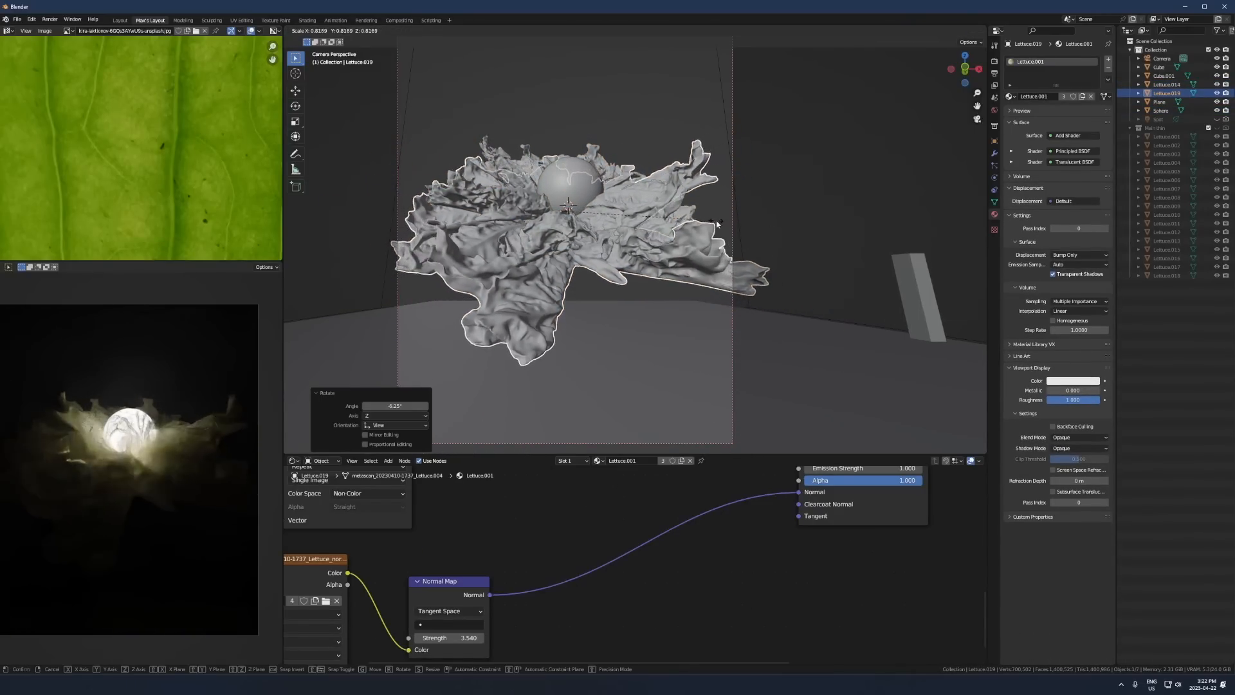
click(720, 238)
key(r)
click(723, 235)
key(r)
key(z)
key(z)
click(398, 311)
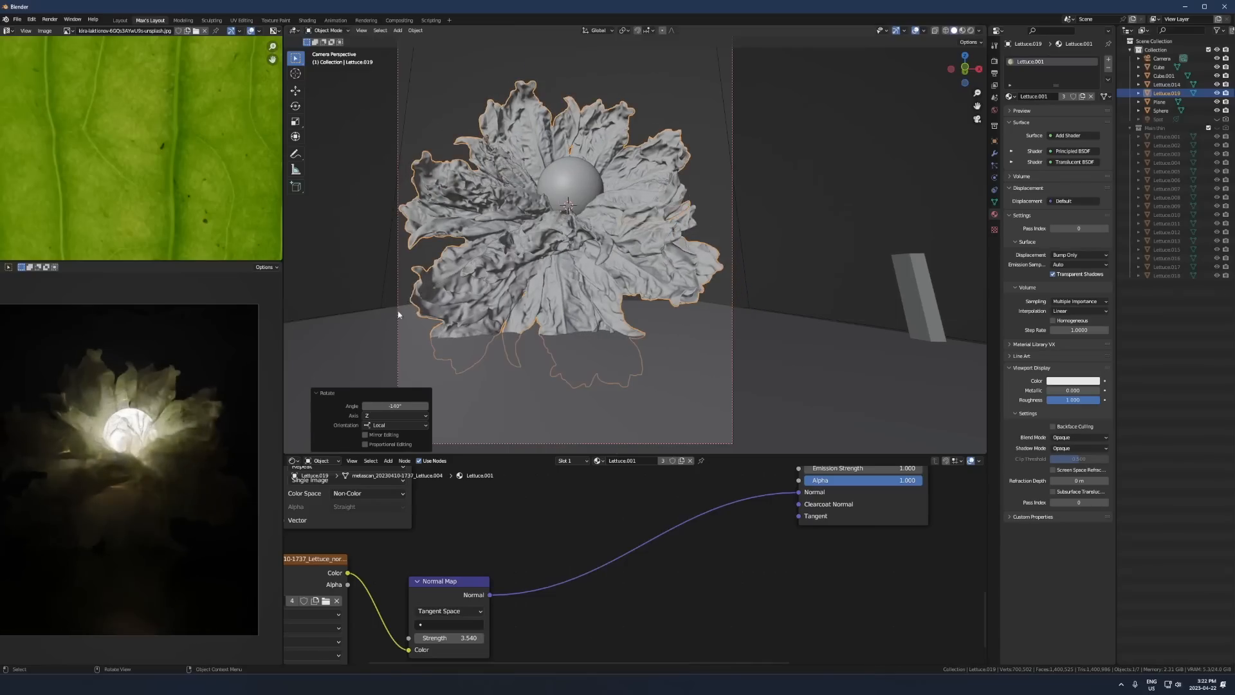
- Free-rotate the outer lettuce copy to fit its leaves around the inner cluster
key(r)
key(r)
key(r)
click(662, 211)
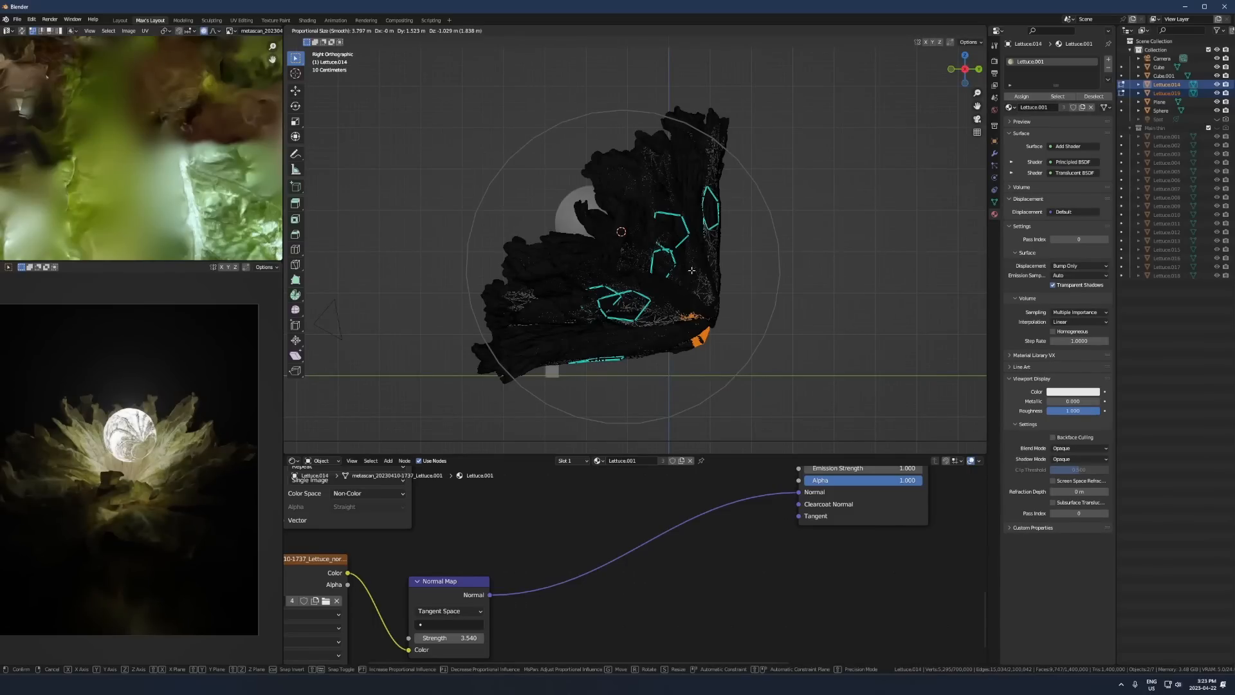
- Pull the base of both lettuce clusters back and down with proportional editing, leave Edit Mode and turn off X-ray
click(692, 270)
mouse_move(692, 271)
middle_down()
mouse_move(695, 292)
mouse_move(745, 320)
middle_up()
key(Tab)
key(alt+z)
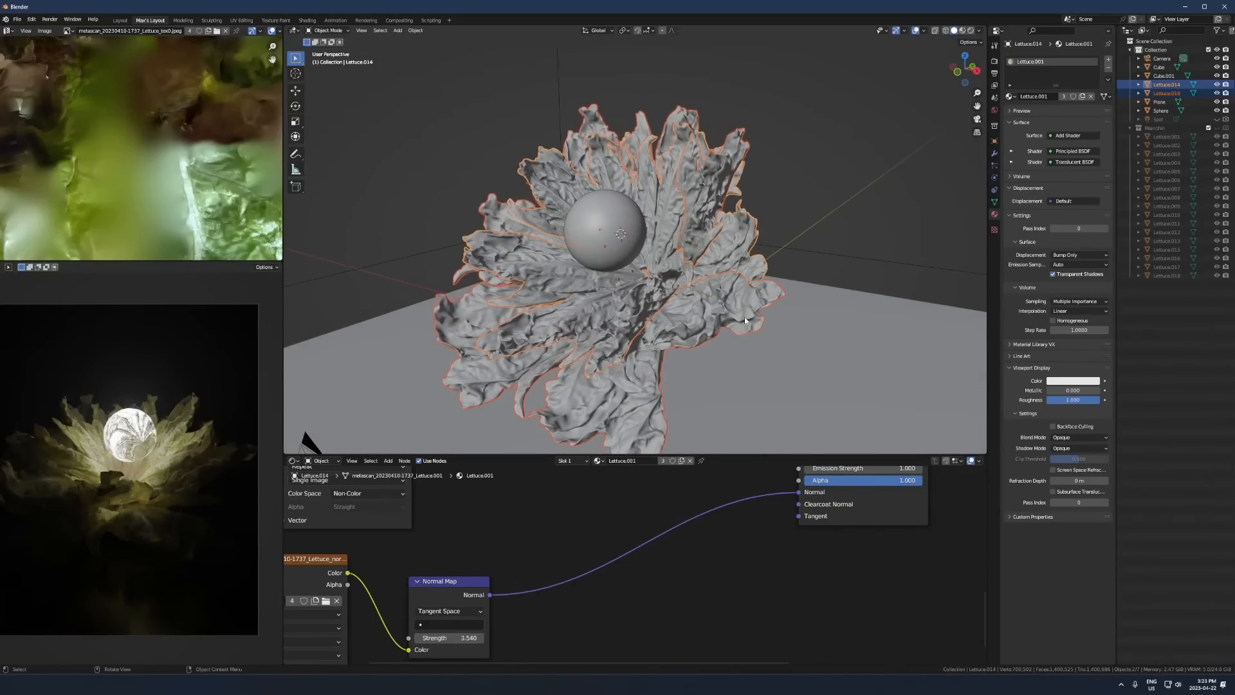
- Select the outer lettuce copy on its own and reposition it around the glowing sphere
click(621, 247)
middle_drag(621, 247, 589, 212)
key(g)
click(659, 316)
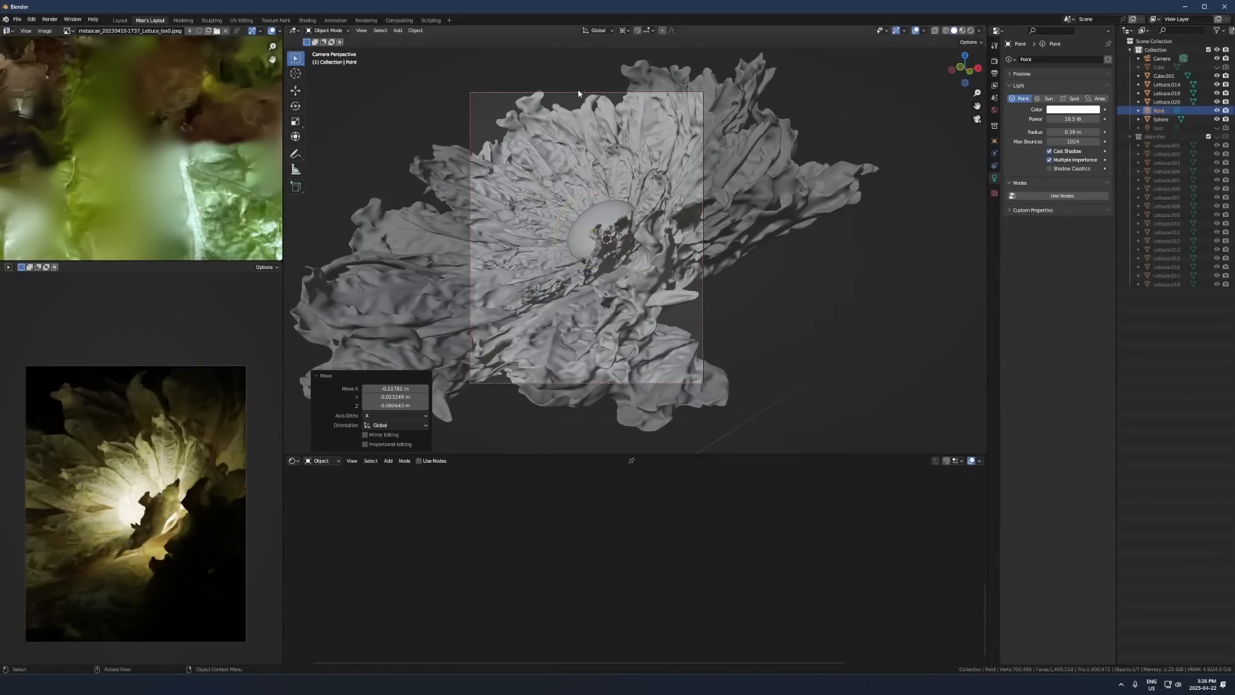
click(577, 93)
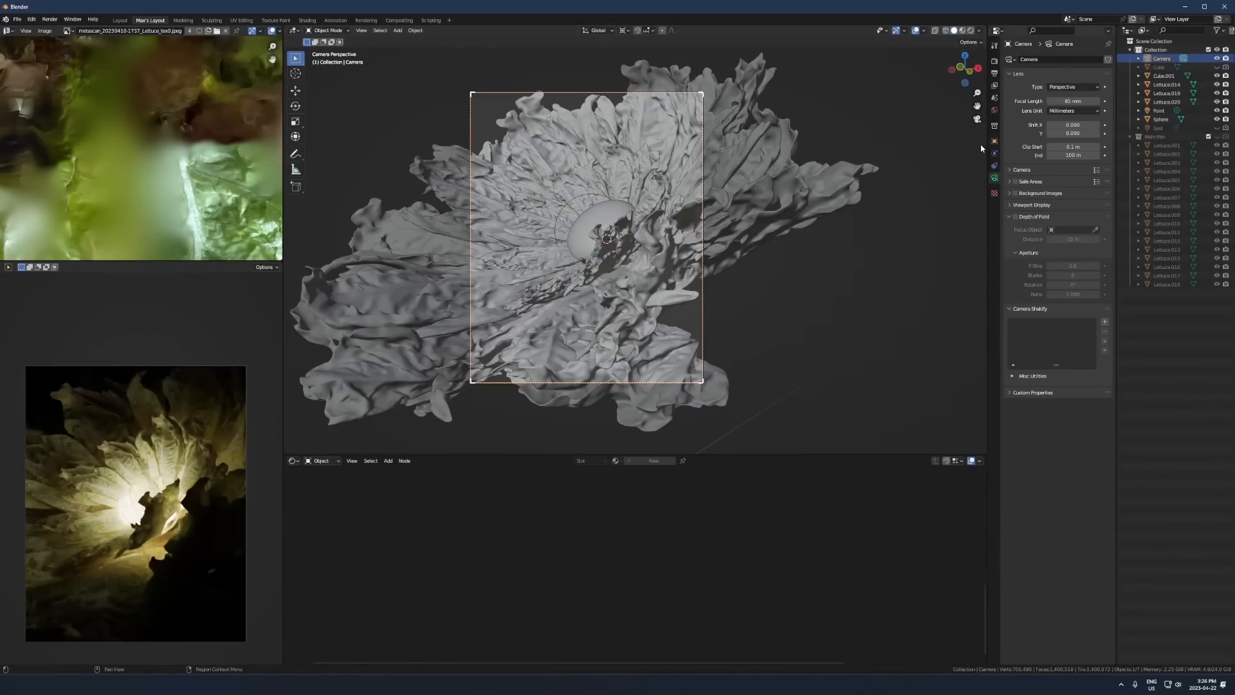
- Reframe the cluster by moving the camera along its local Z, rotating it about global Z and shifting it in the view plane
click(638, 270)
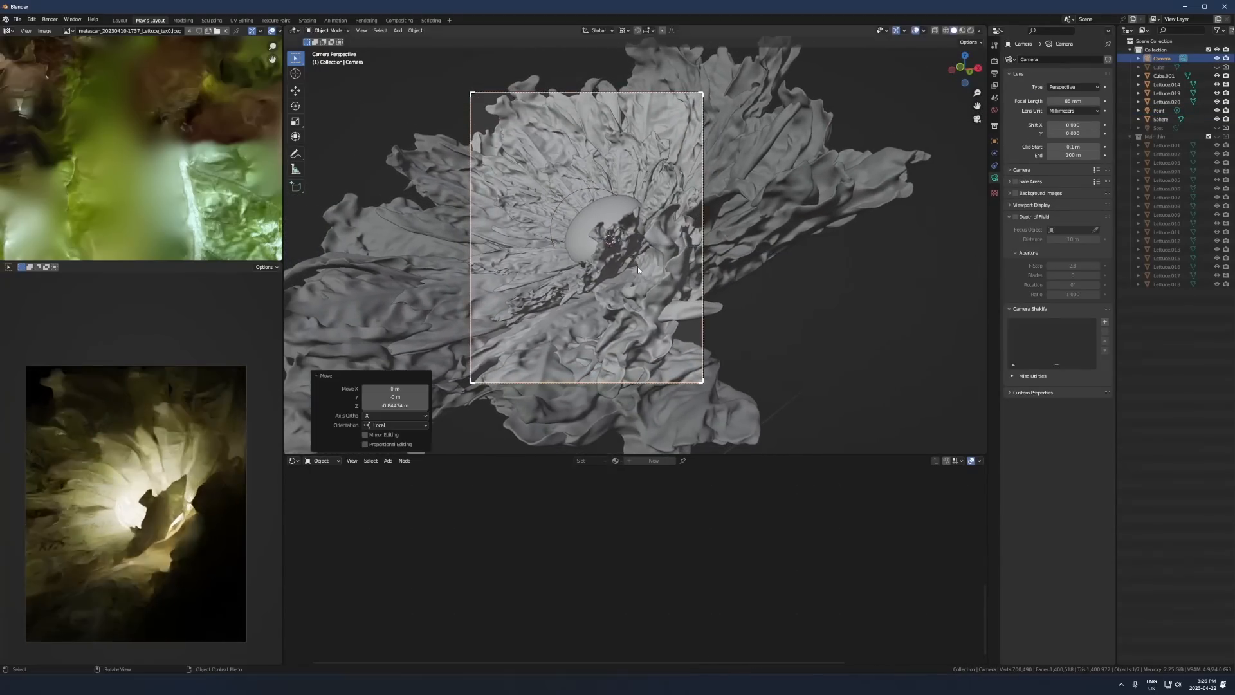
key(z)
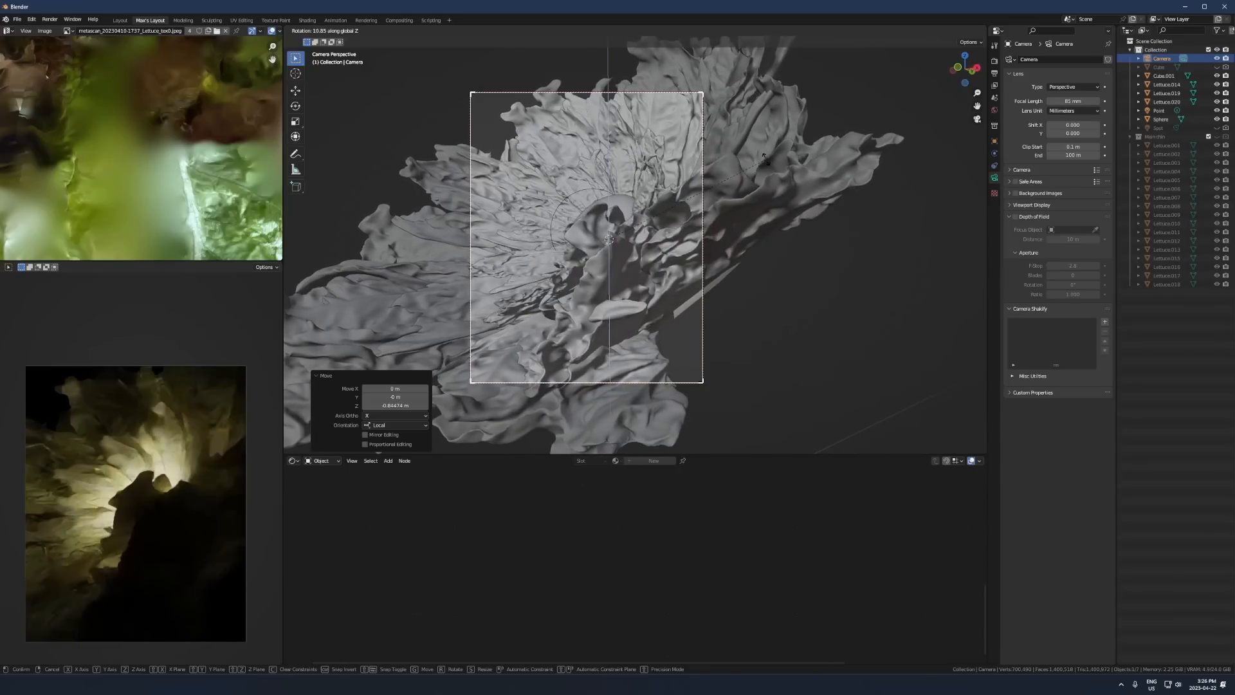
click(789, 163)
key(g)
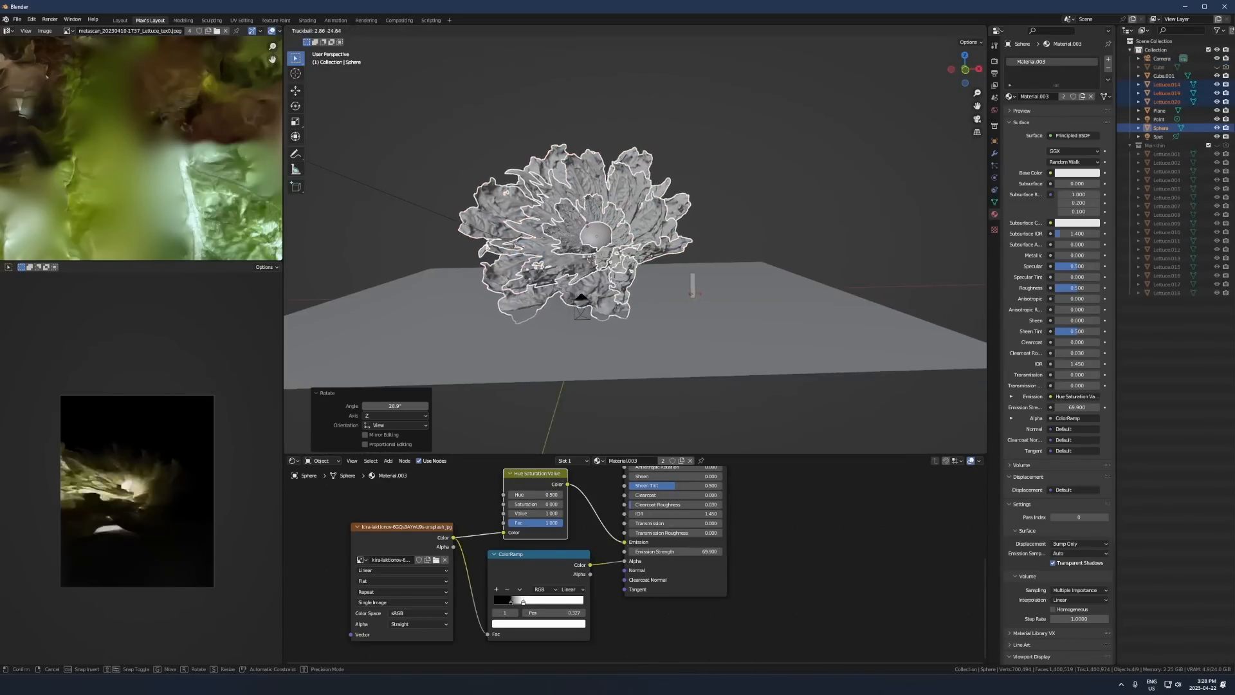
- Turn the selected lettuce copies and sphere together with several view and free rotations, checking them through the camera
click(647, 312)
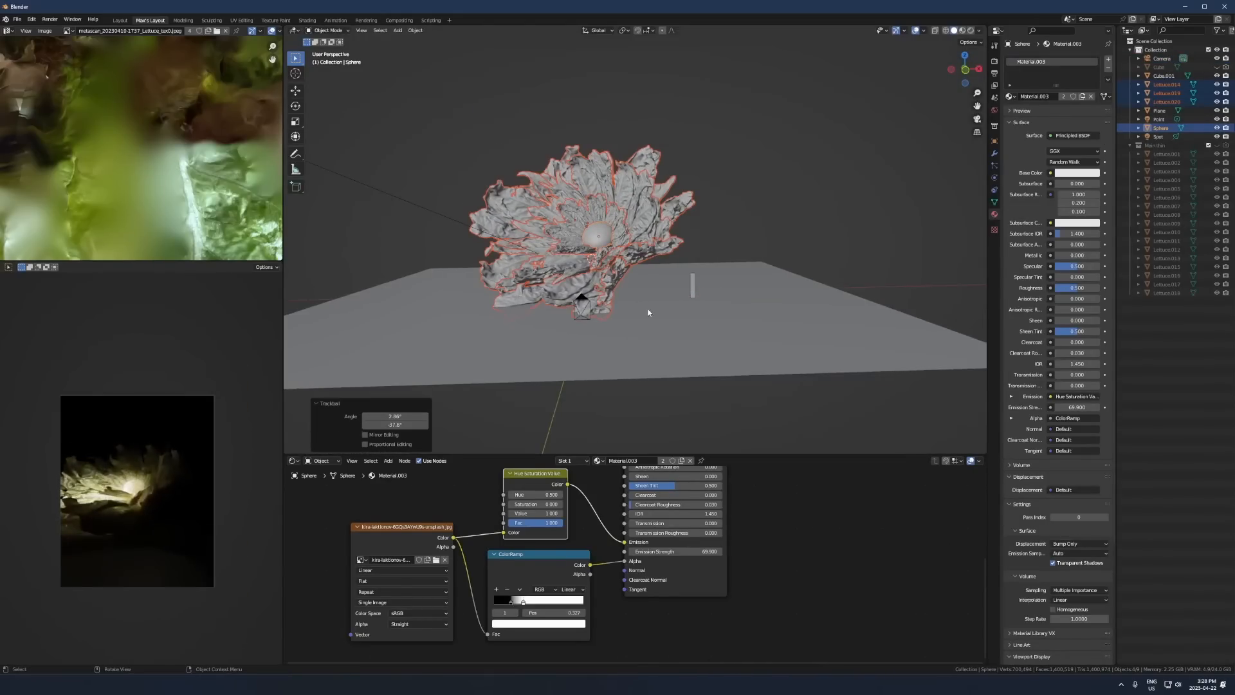
scroll(648, 311, up, 2)
key(KP_0)
scroll(178, 480, up, 4)
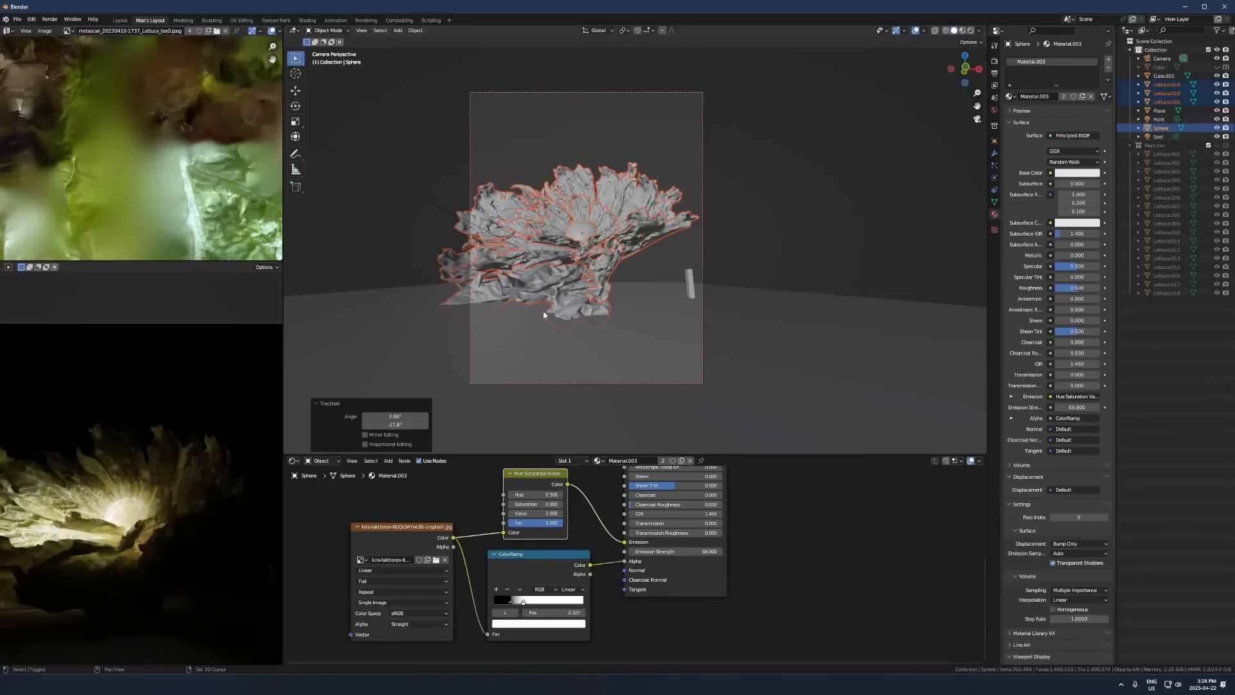
key(r)
click(583, 364)
key(r)
key(r)
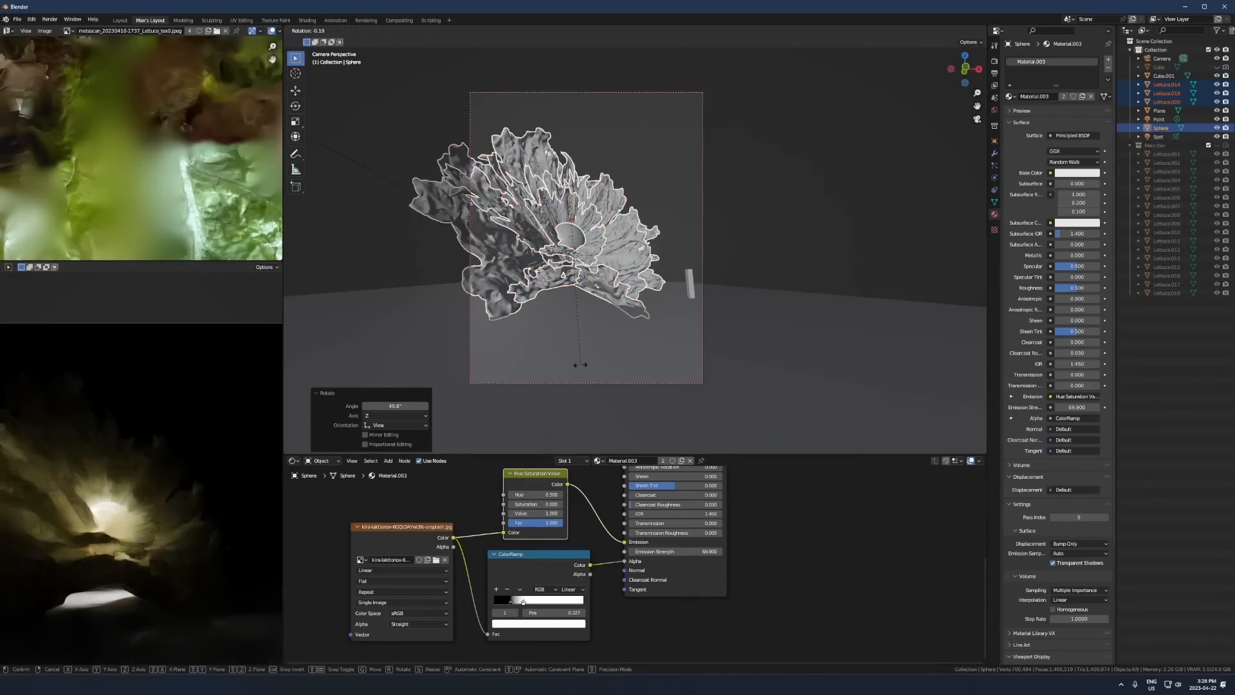
click(542, 351)
key(r)
click(666, 300)
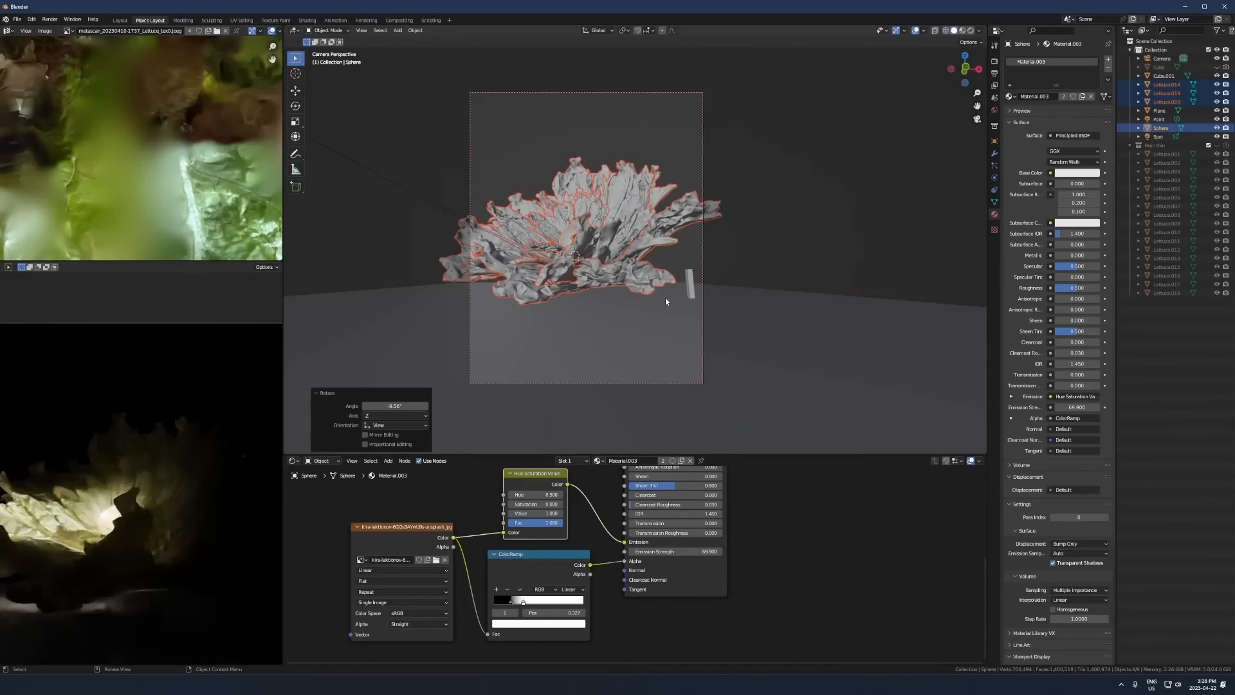
- Free-rotate the lettuce copies and sphere by about 12° and 1.15° and shift the group slightly in the camera view
scroll(192, 482, down, 2)
key(r)
key(r)
click(680, 291)
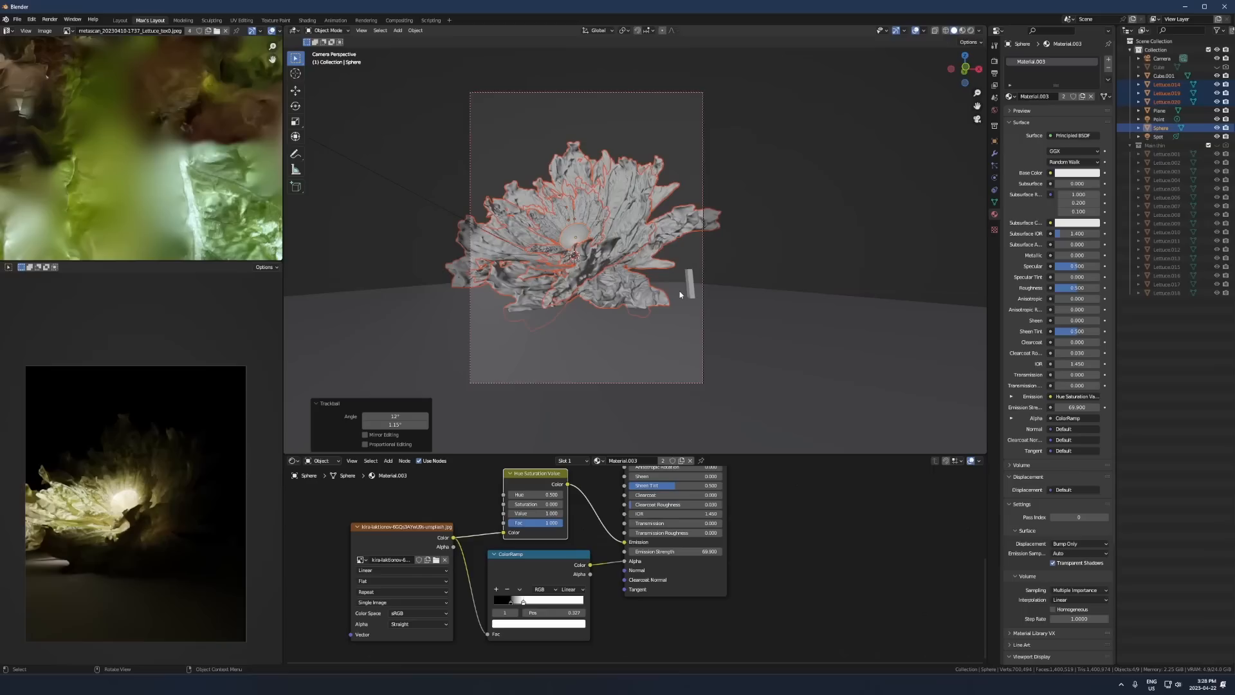
key(g)
click(680, 285)
- Select the spot light and adjust its height along global Z
click(414, 195)
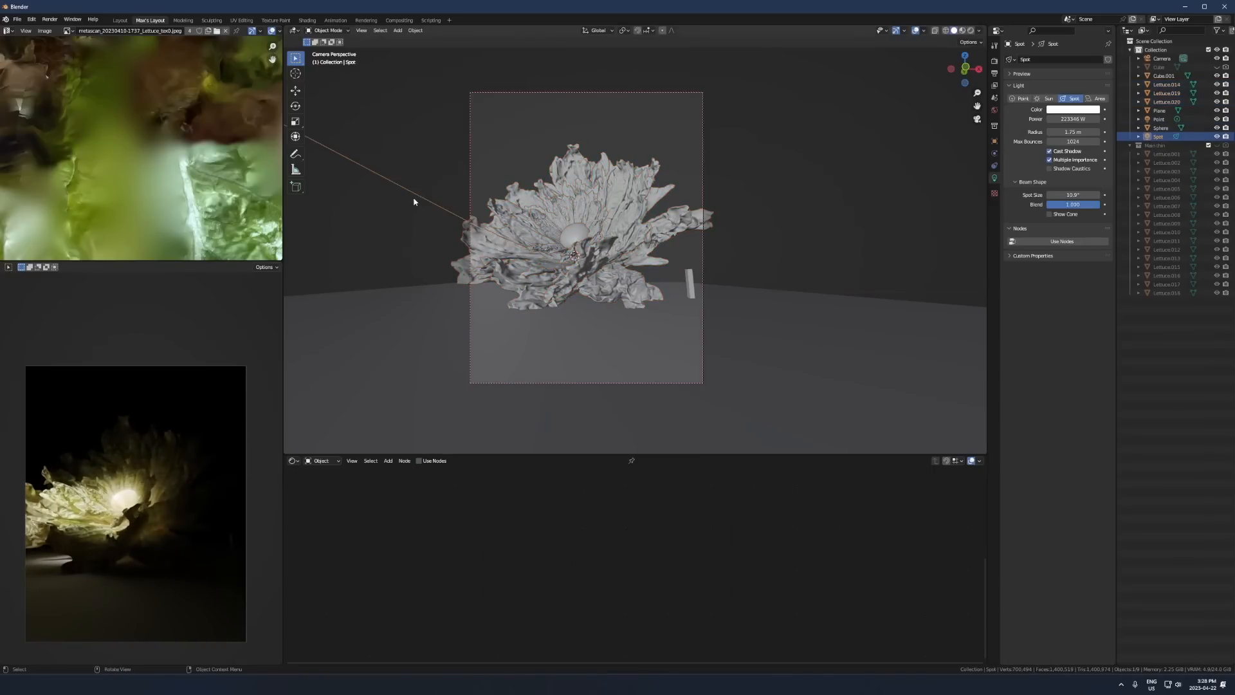
middle_drag(414, 196, 473, 247)
scroll(547, 241, down, 1)
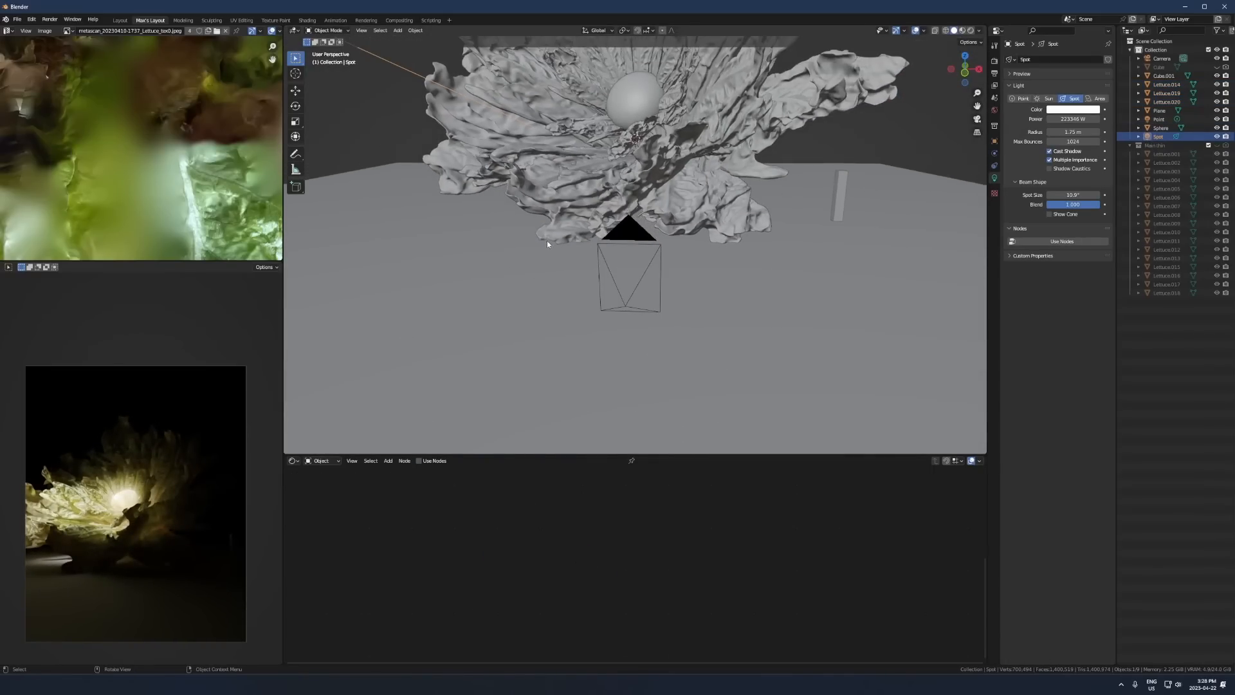
- Set the lettuce material's Metallic to 1.000, insert a ColorRamp on its roughness texture link and adjust the ramp
click(559, 96)
middle_drag(544, 523, 976, 608)
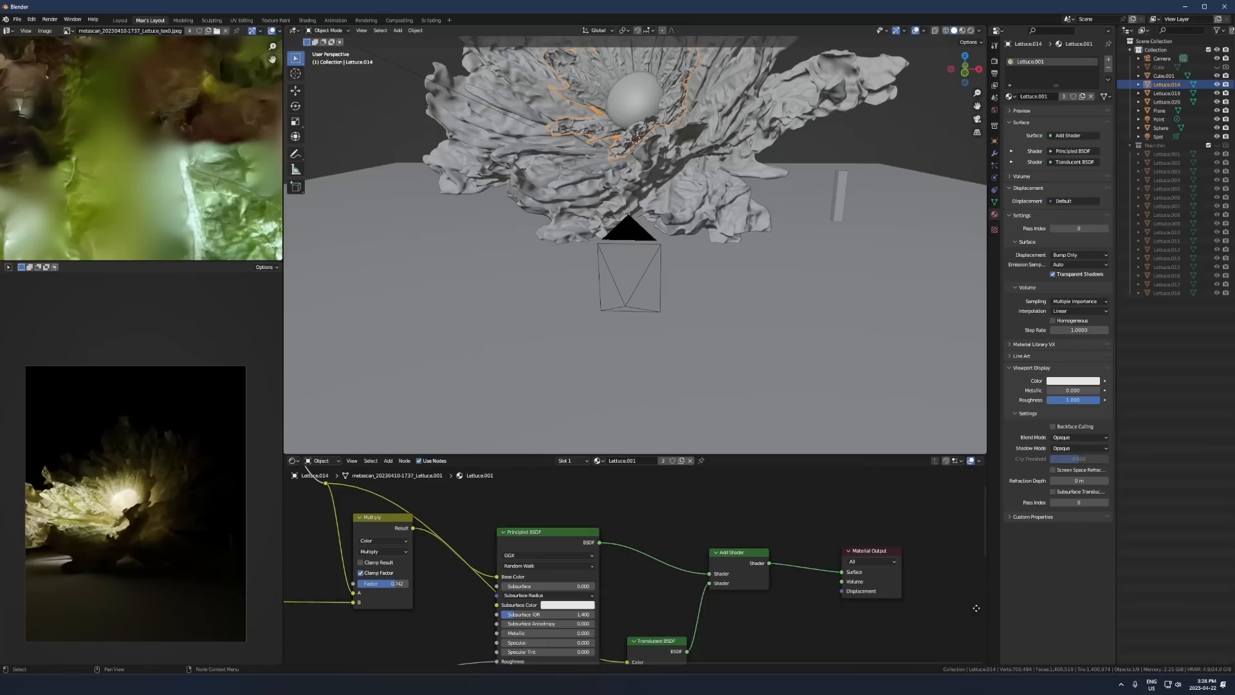
scroll(621, 633, up, 1)
key(shift+a)
text(col)
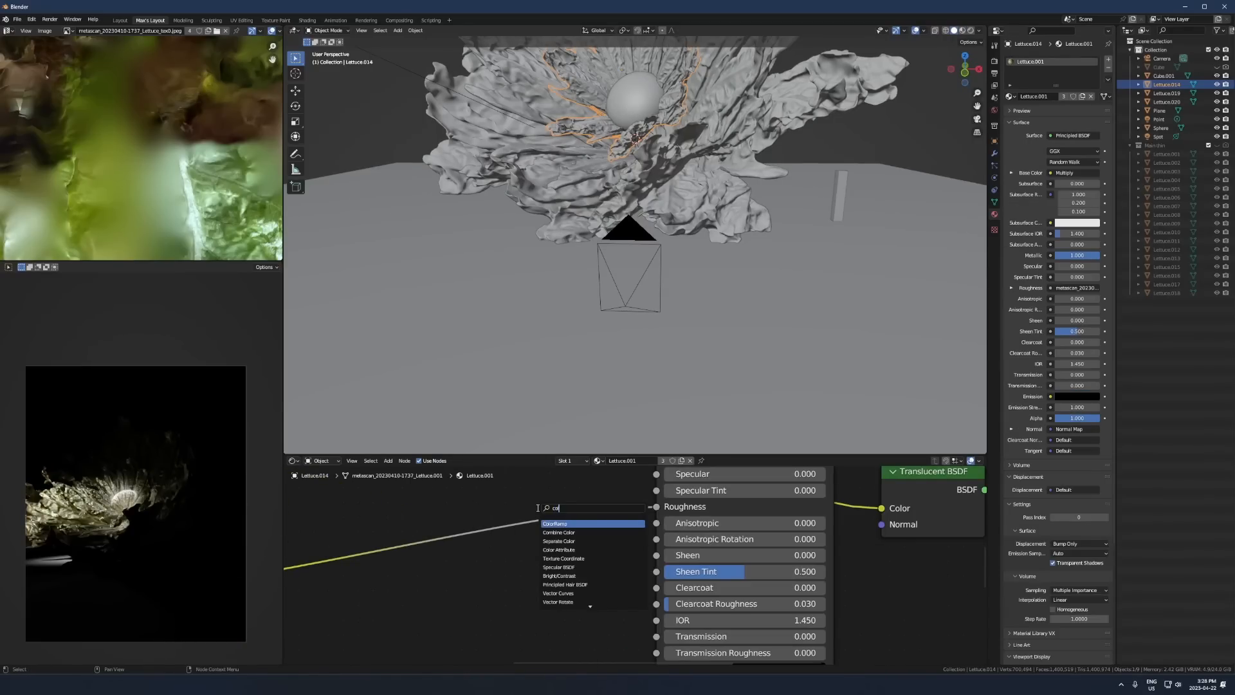
key(Return)
click(532, 495)
drag(442, 582, 487, 570)
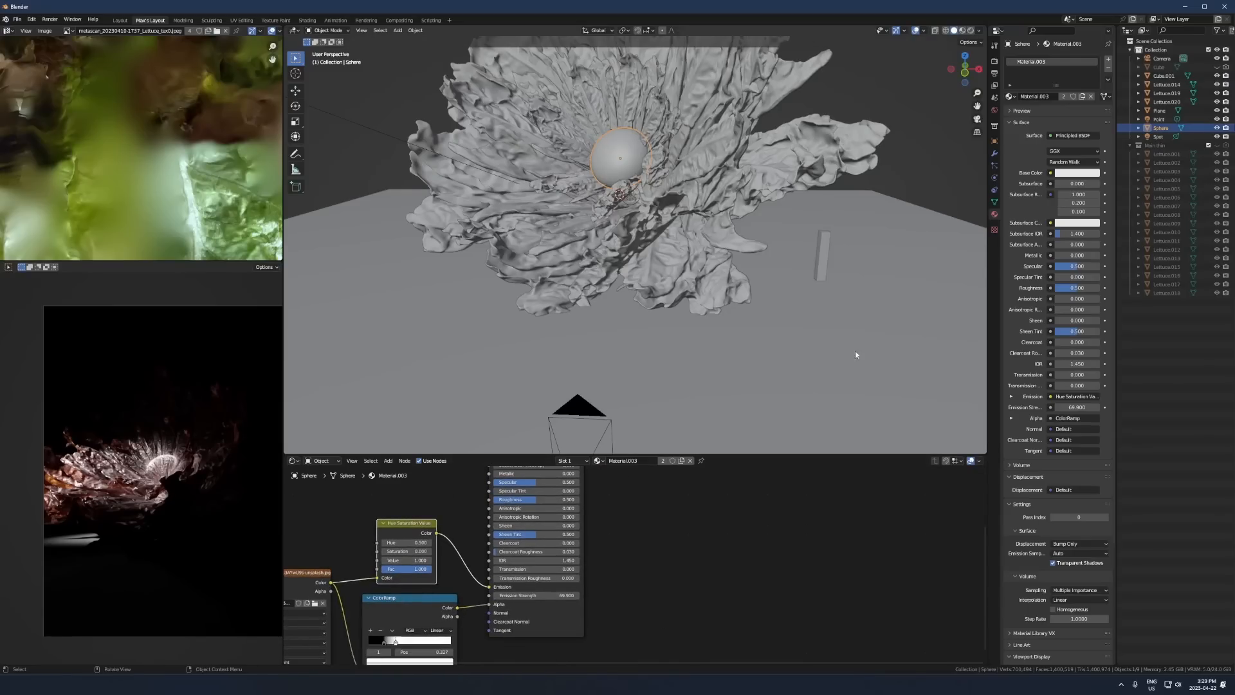
- Undo hiding the sphere and move the point light up about 1.76 m onto the sphere
key(h)
key(ctrl+z)
click(638, 210)
key(g)
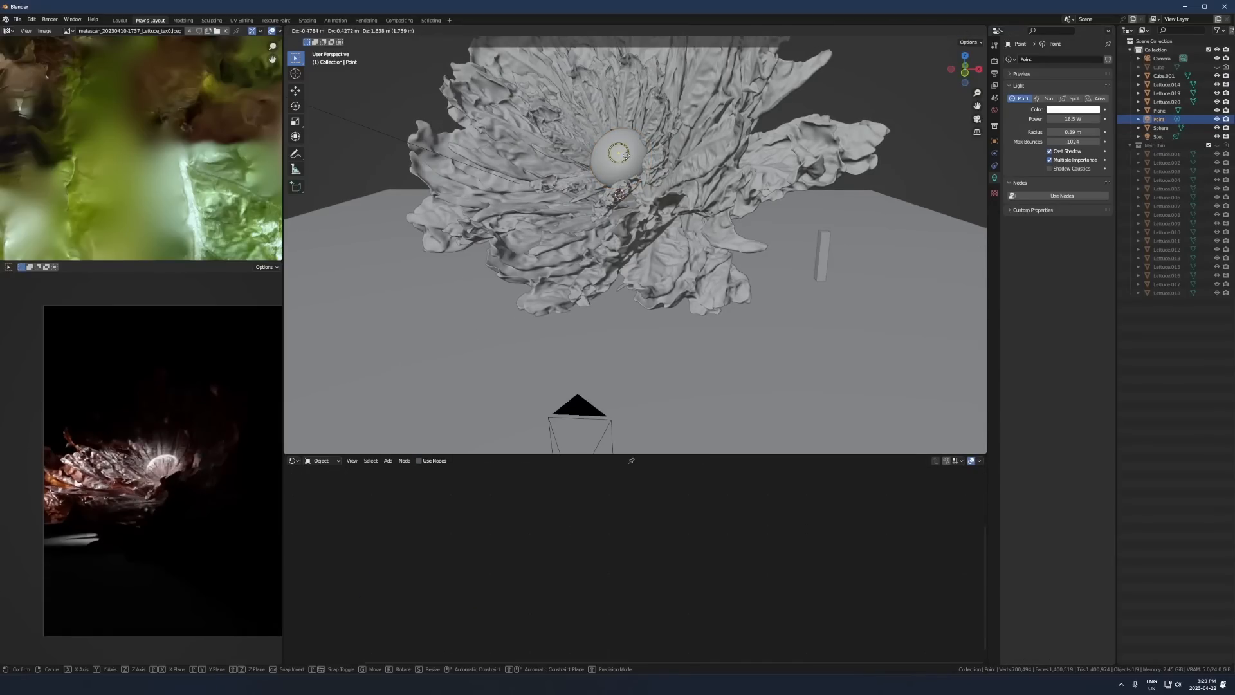
click(629, 162)
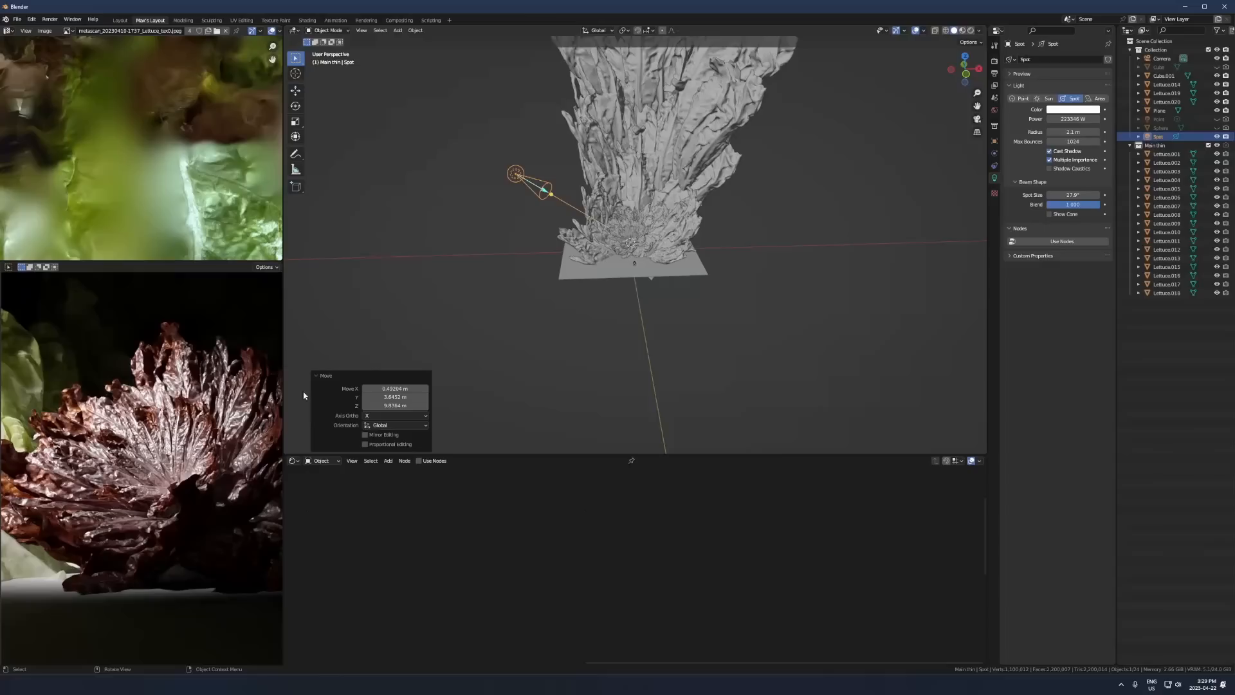
- Set the Factor of the orange Multiply node in the lettuce material to 0.000
scroll(569, 359, up, 1)
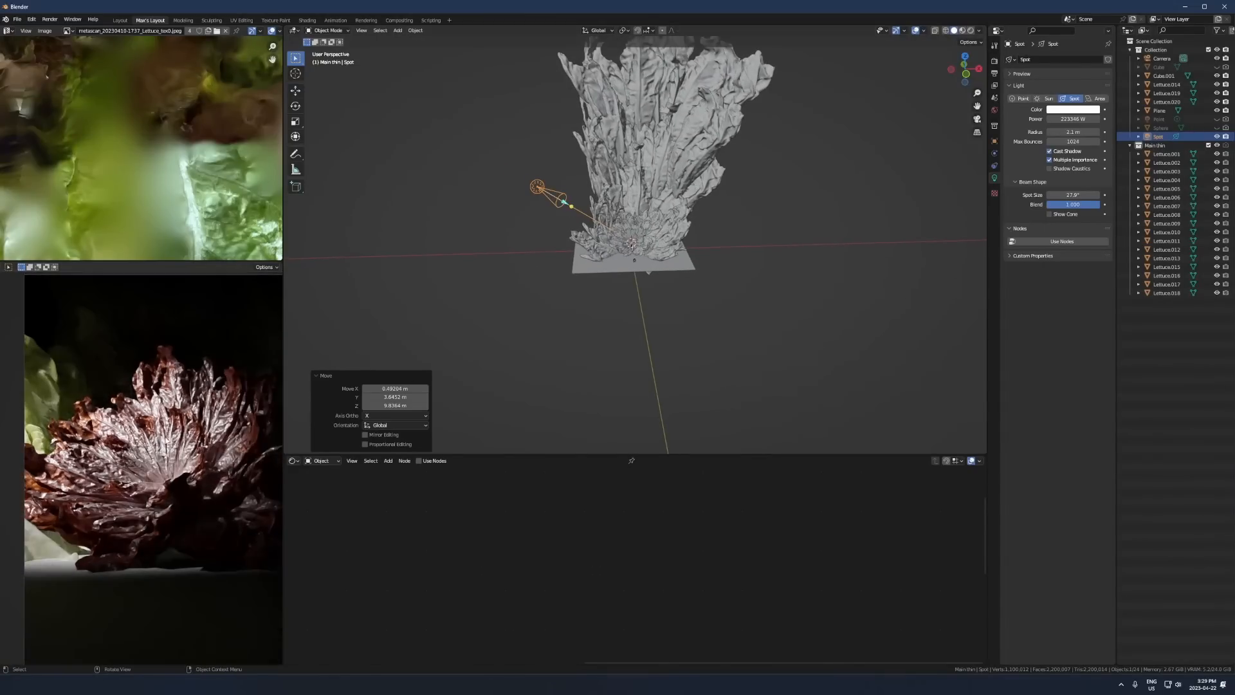
scroll(130, 456, up, 1)
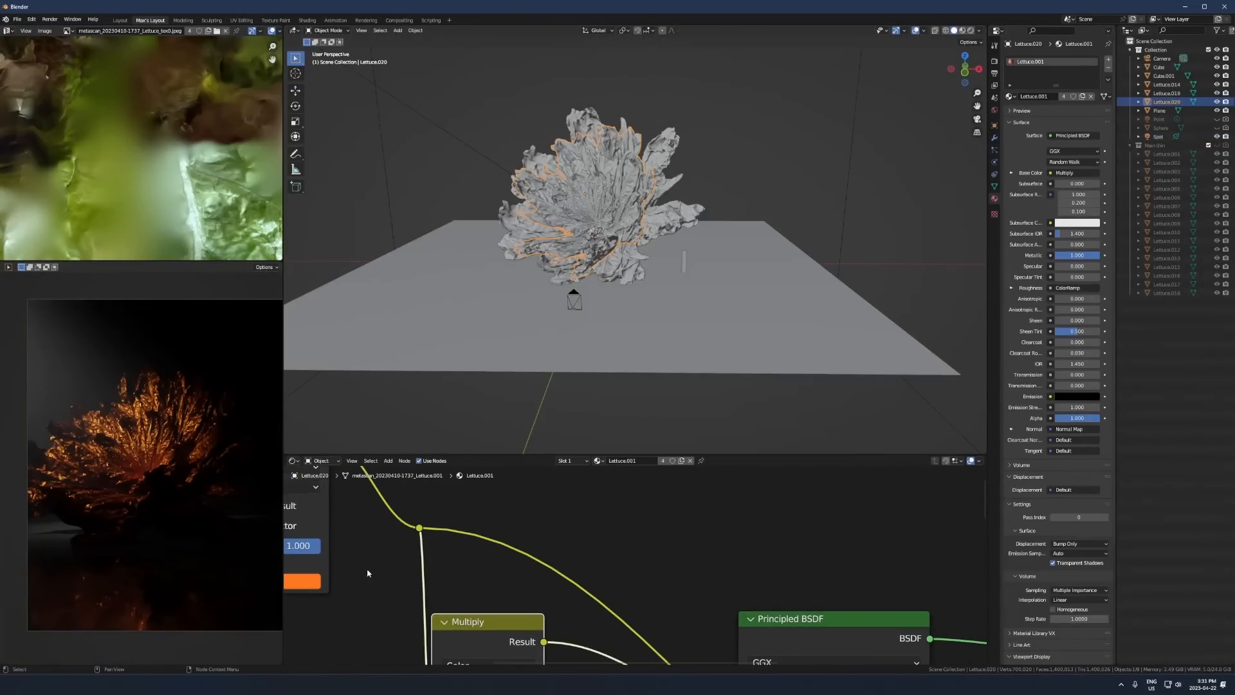
middle_drag(268, 545, 469, 546)
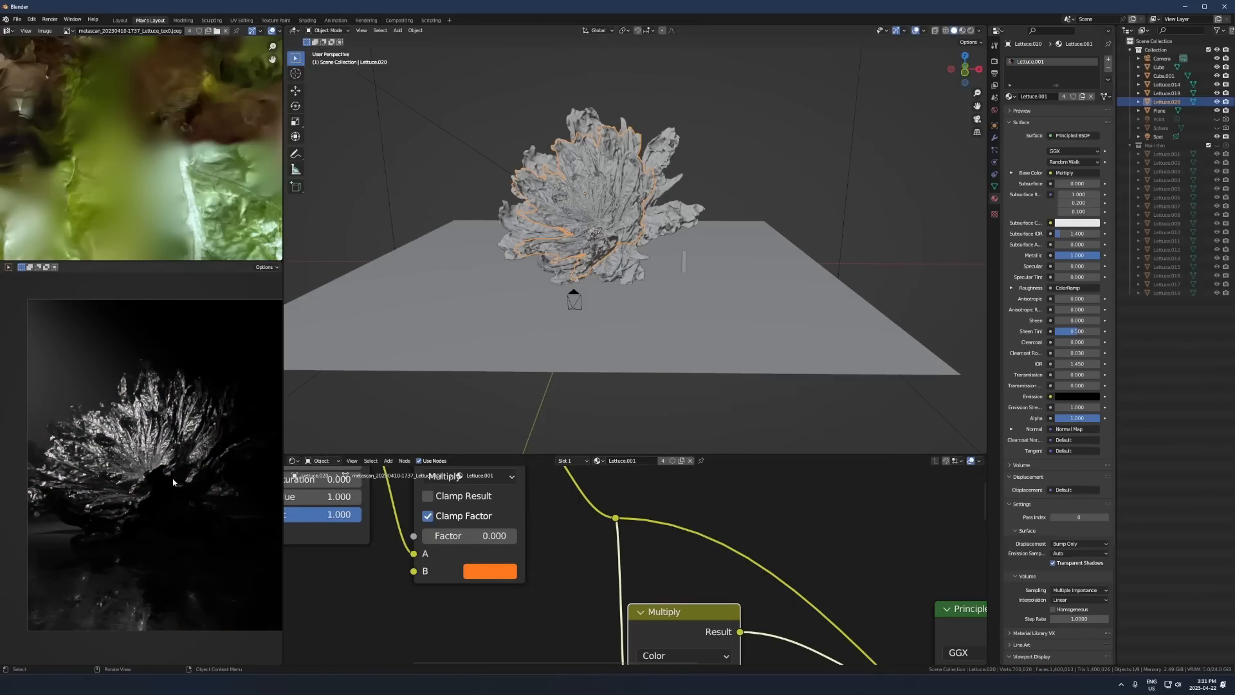
scroll(558, 598, down, 2)
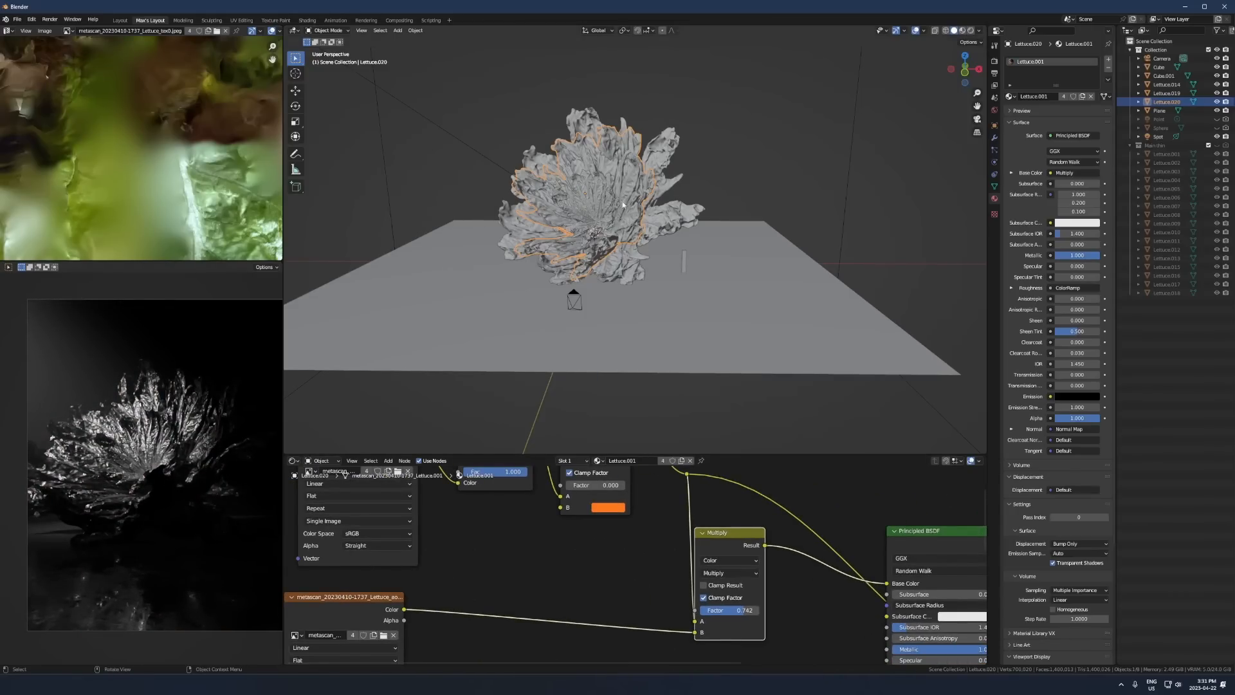
- Preview the noise-driven ColorRamp on the inner lettuce's material and reconnect the Principled BSDF to the output
scroll(622, 203, up, 2)
middle_drag(622, 203, 599, 190)
click(698, 215)
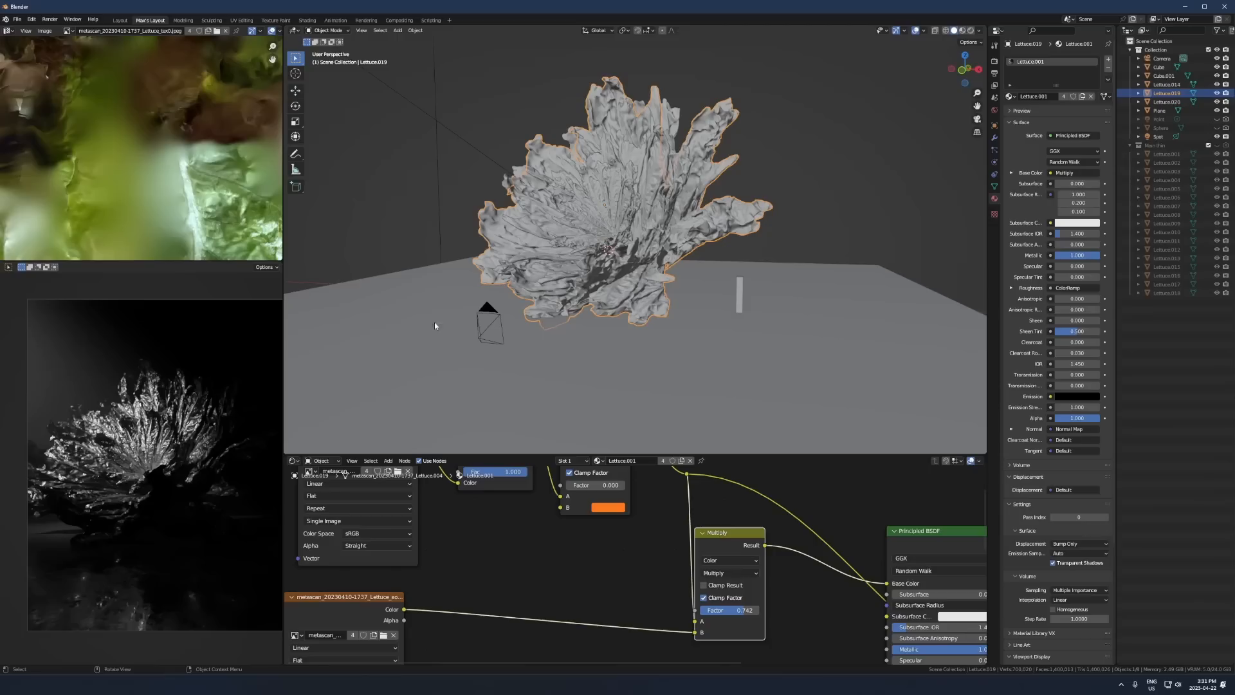
click(621, 193)
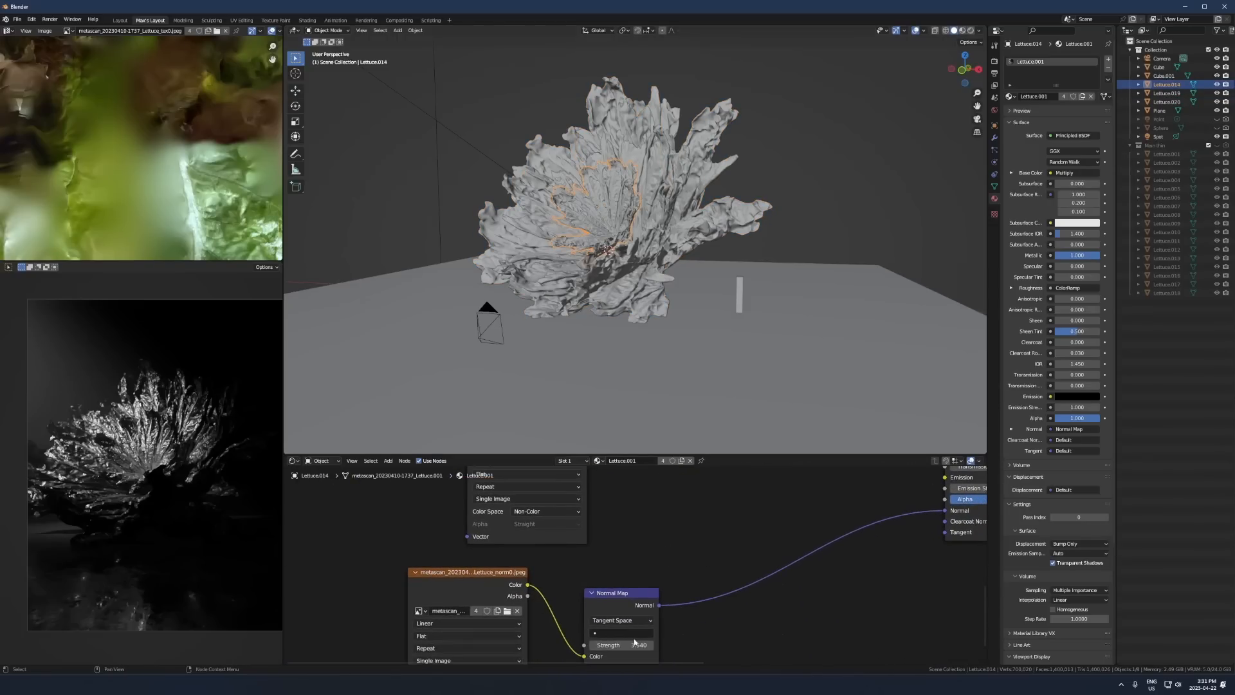
drag(404, 579, 410, 579)
scroll(454, 574, down, 3)
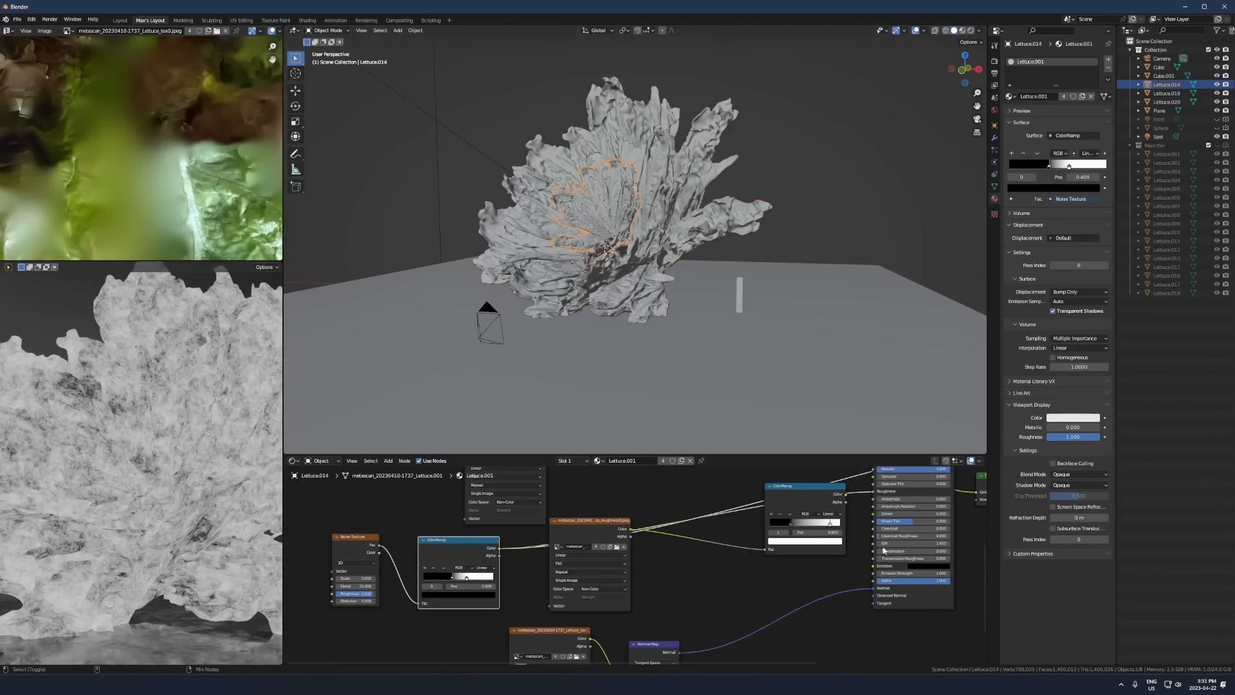
ctrl+shift+click(915, 592)
- Inspect the rendered lettuce through the camera and reconnect the roughness ColorRamp to the Principled BSDF's Roughness input
scroll(193, 444, down, 3)
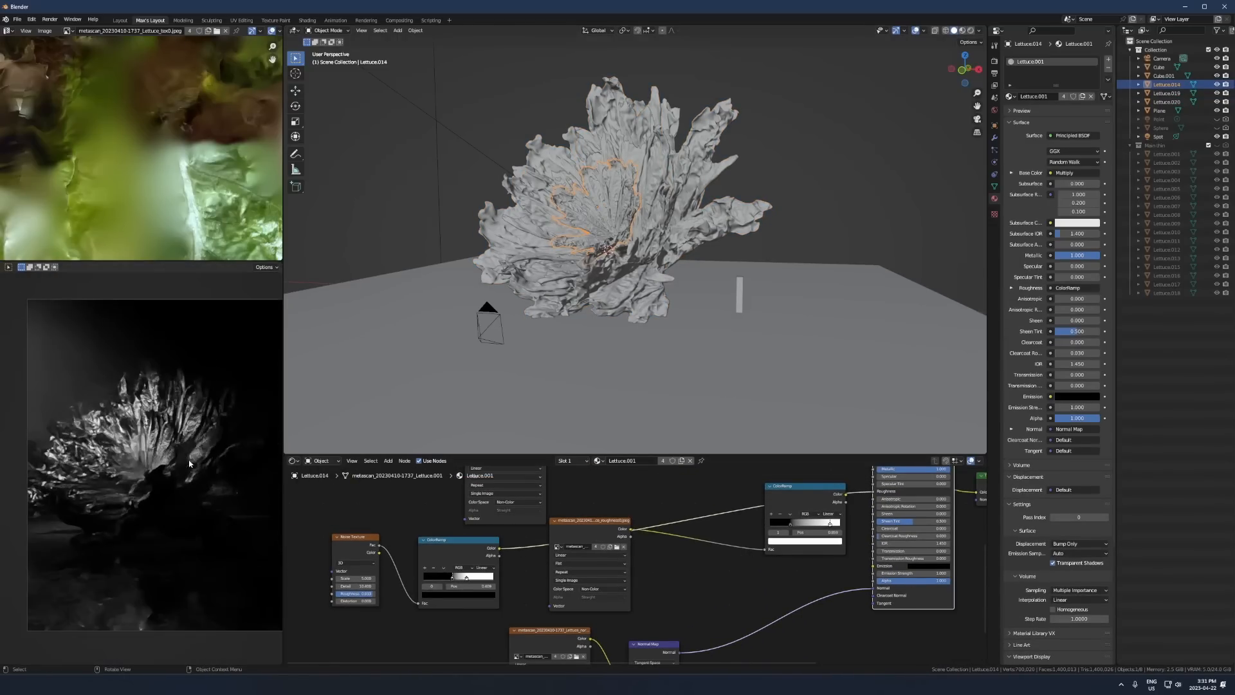
middle_drag(193, 444, 164, 448)
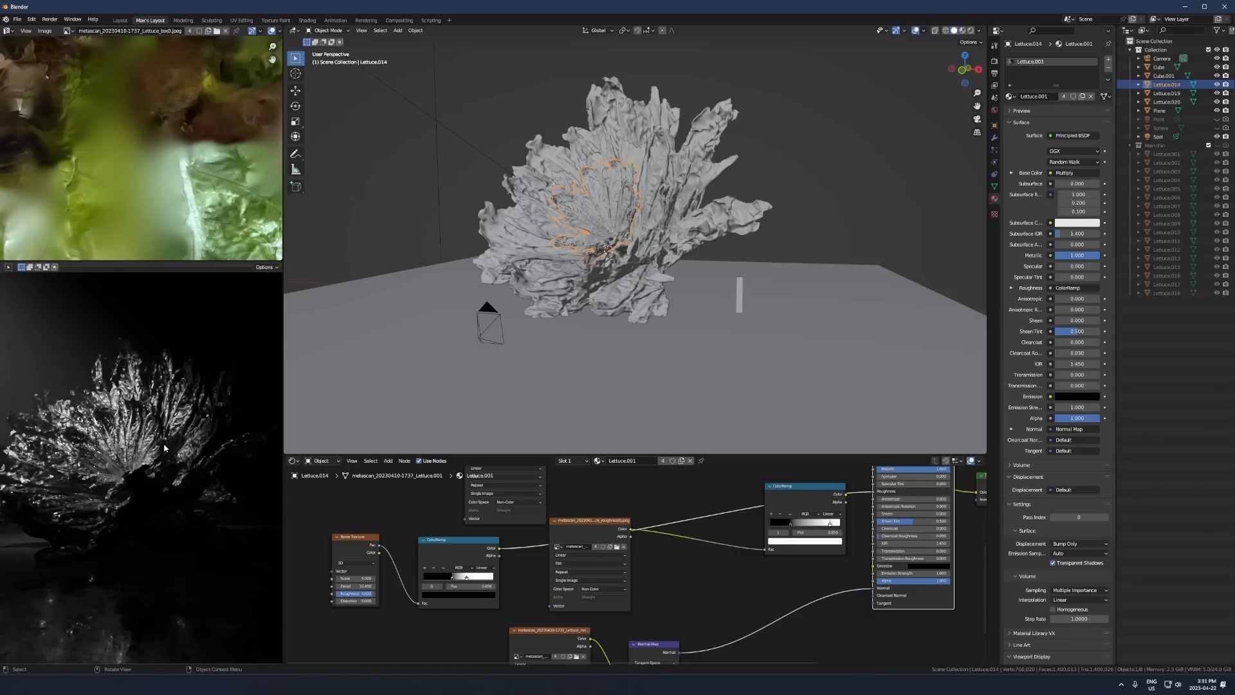
key(KP_0)
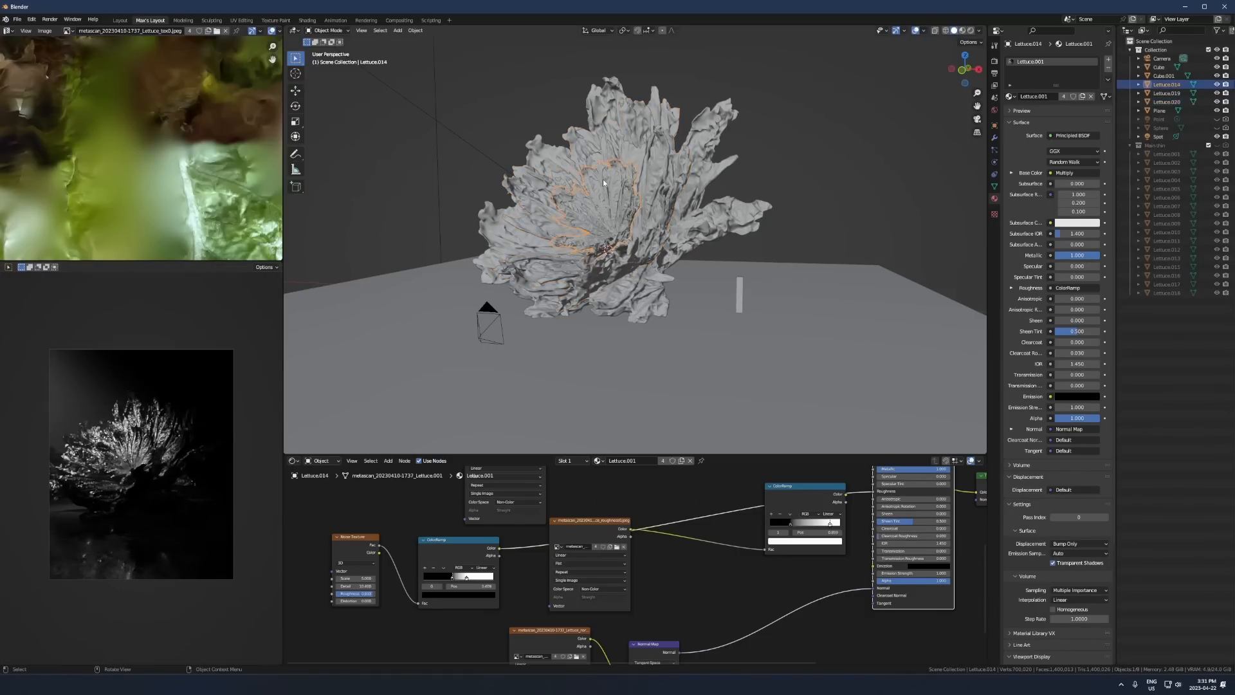
scroll(209, 458, up, 3)
middle_drag(866, 498, 725, 593)
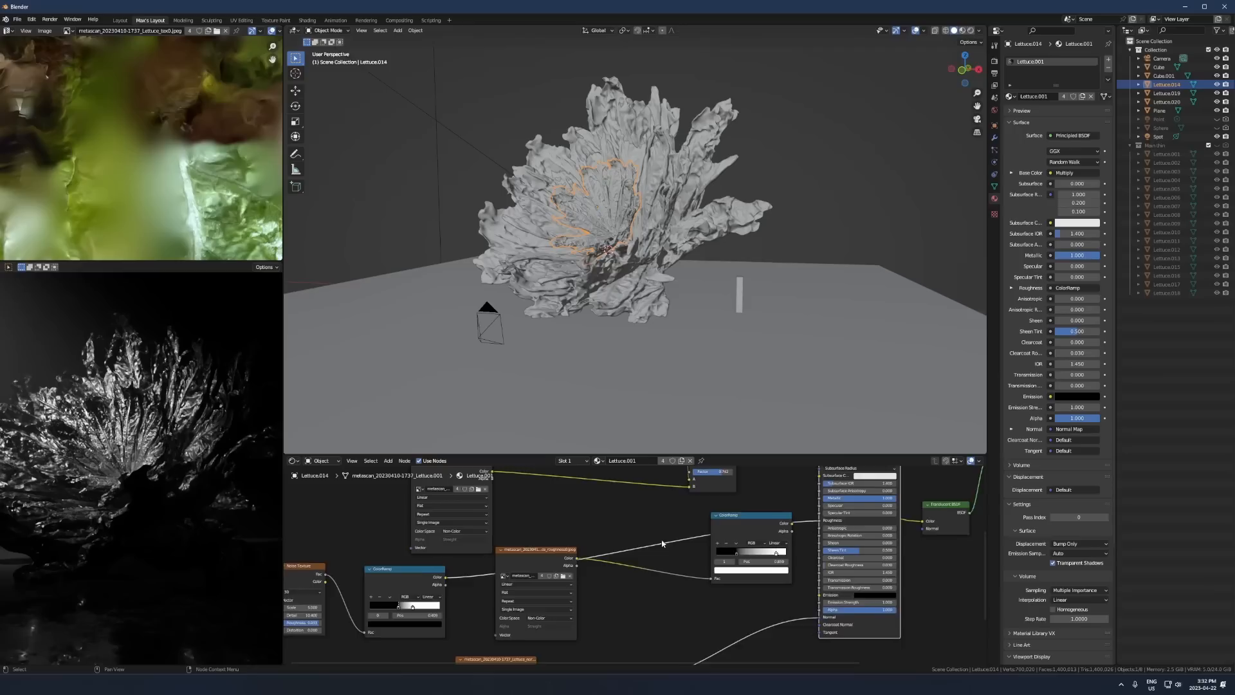
drag(735, 579, 733, 586)
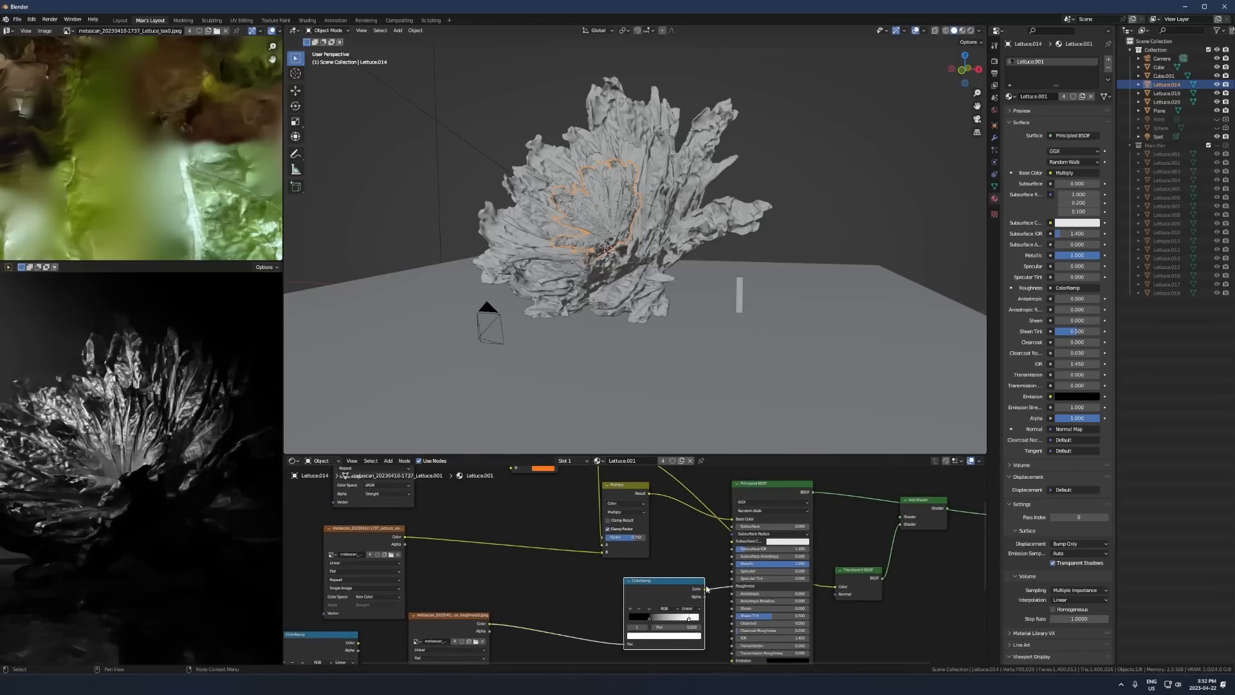
- Select all three lettuce copies and free-rotate them together so the flower faces the camera
click(478, 265)
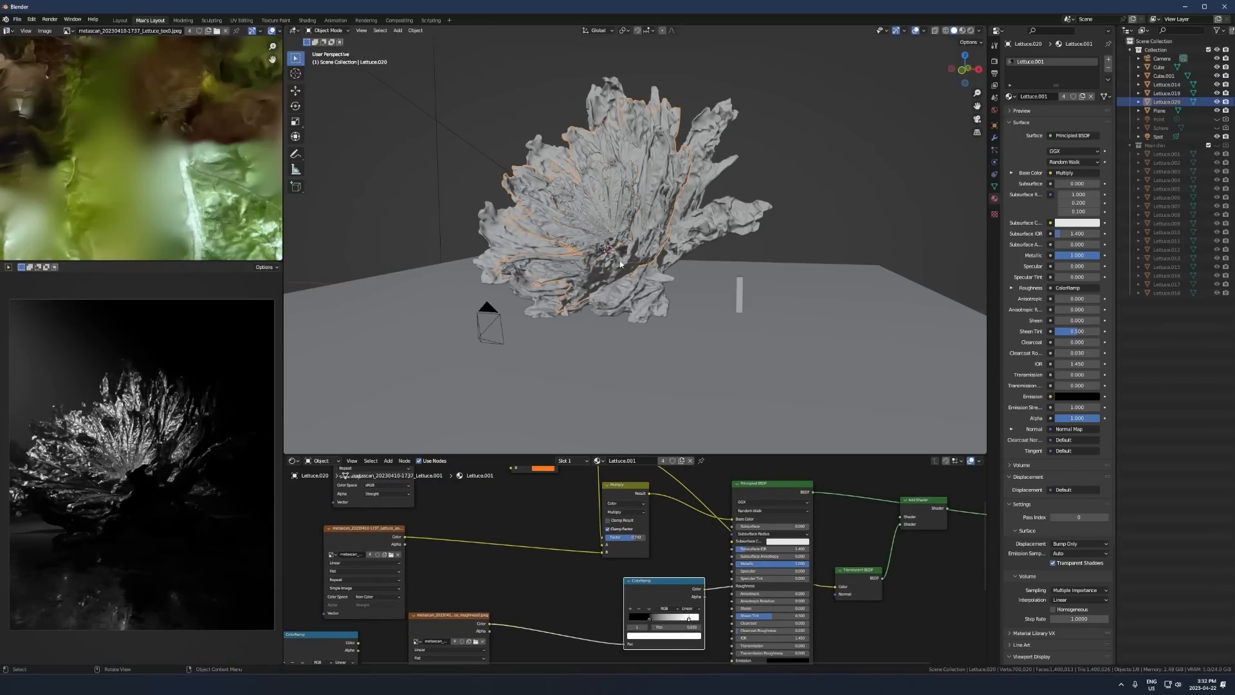
middle_drag(478, 265, 626, 214)
key(r)
key(r)
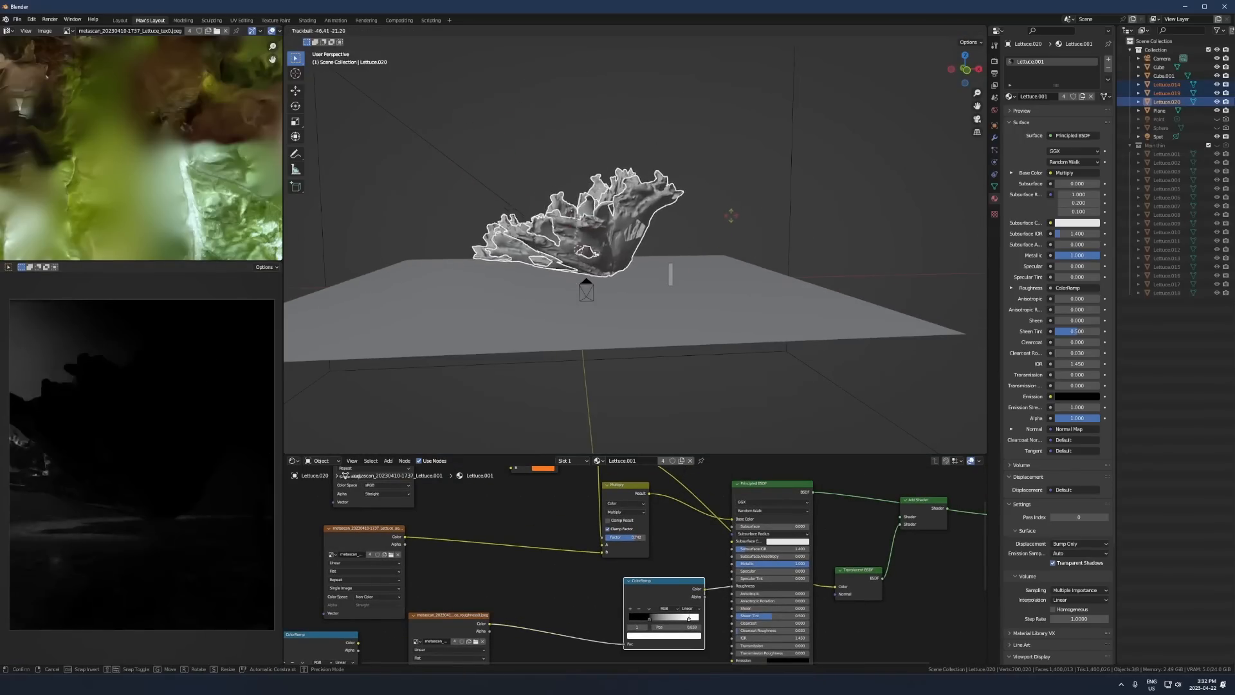
right_click(741, 277)
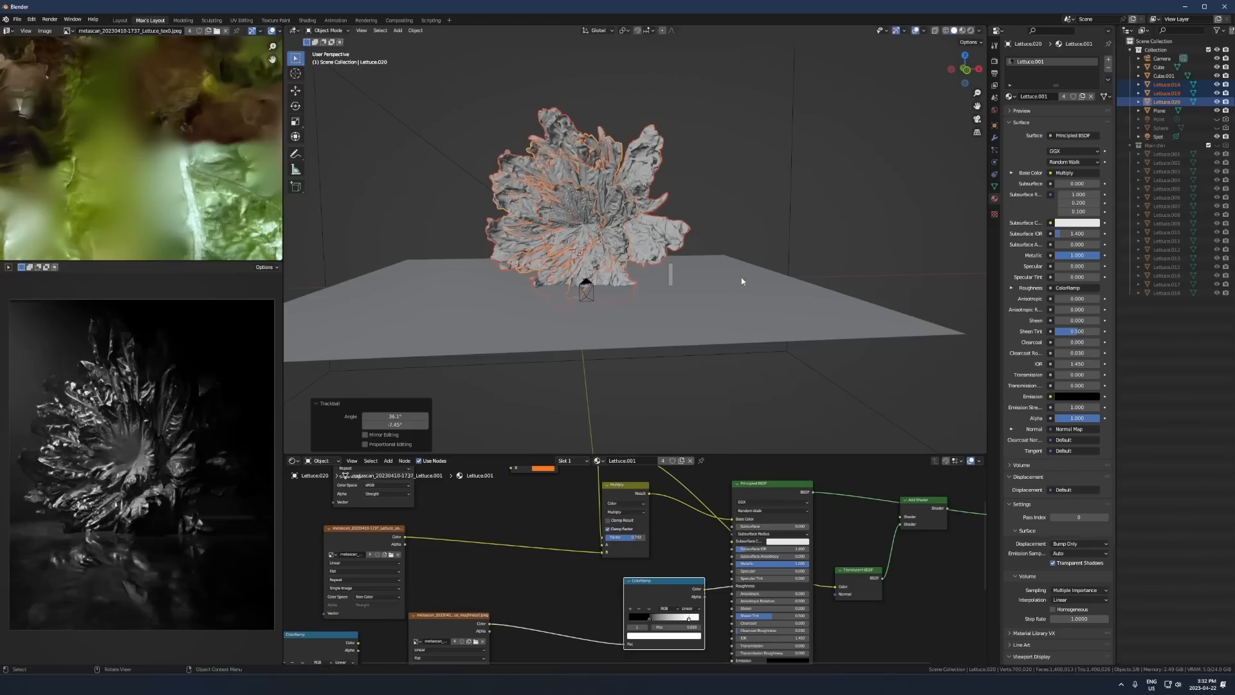
- Raise the three lettuce copies along global Z by about 1.04 m and another 0.21 m
scroll(669, 313, up, 2)
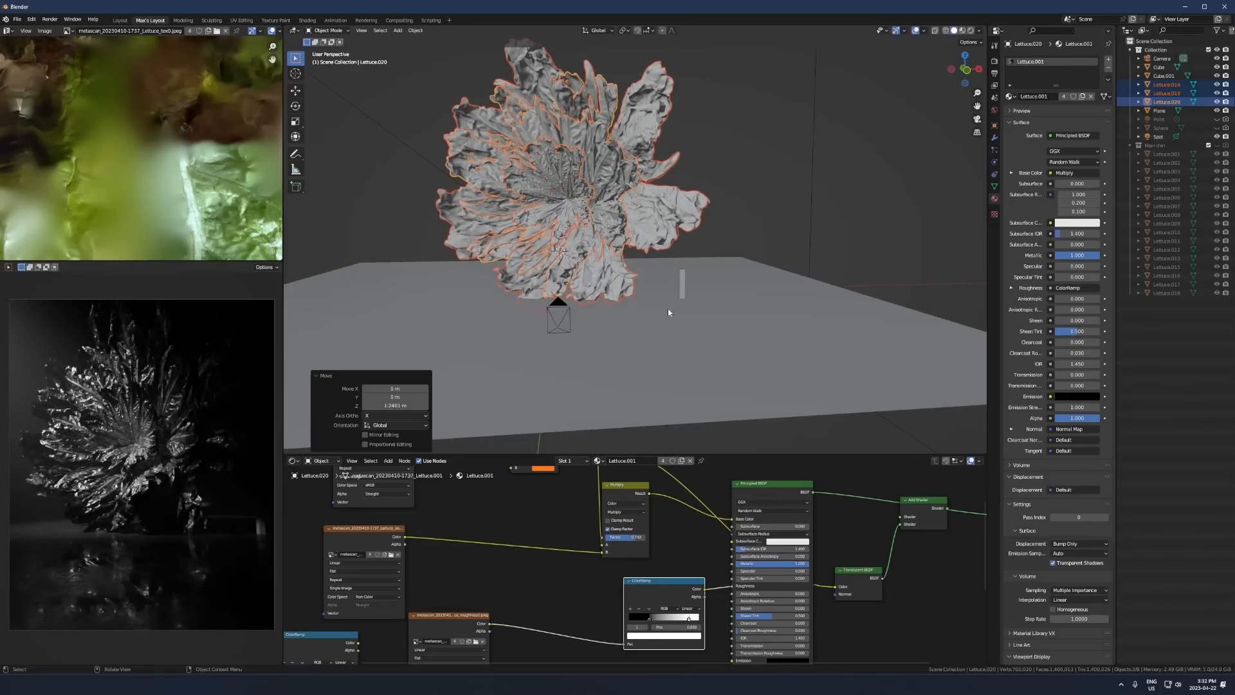
key(g)
key(z)
click(686, 306)
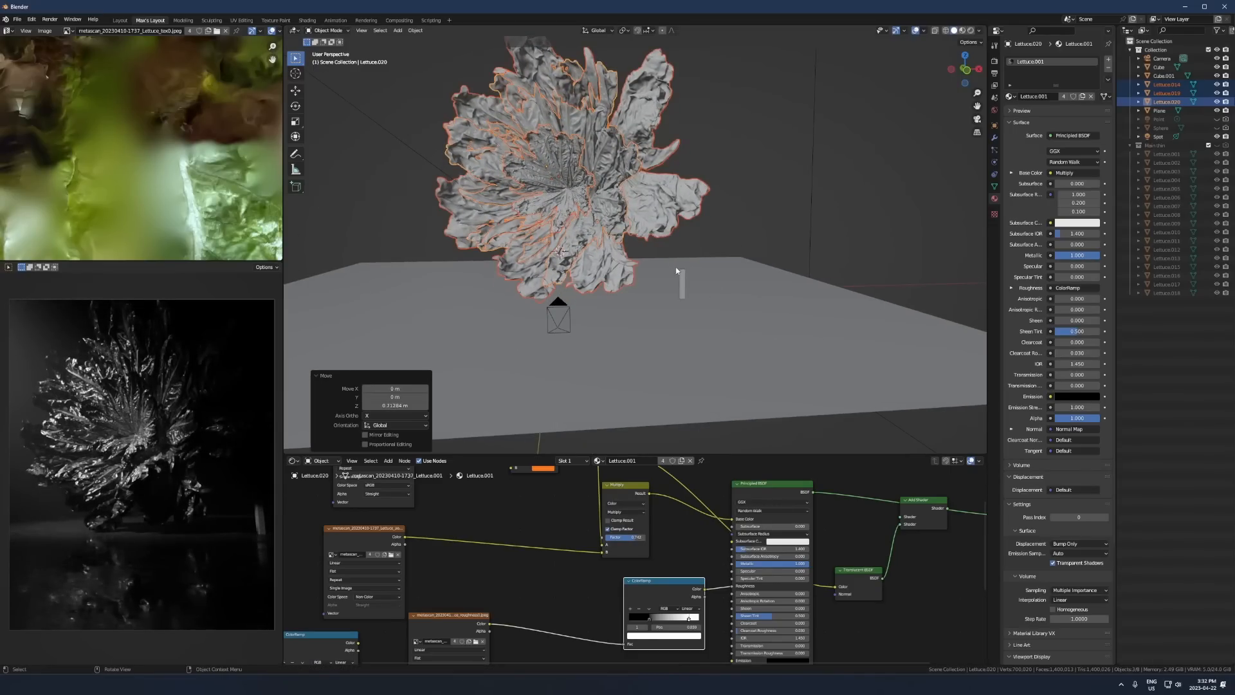
- Move the thin upright block about 7 m horizontally, locking its height, to stand beneath the lettuce flower
click(682, 281)
key(g)
key(shift+z)
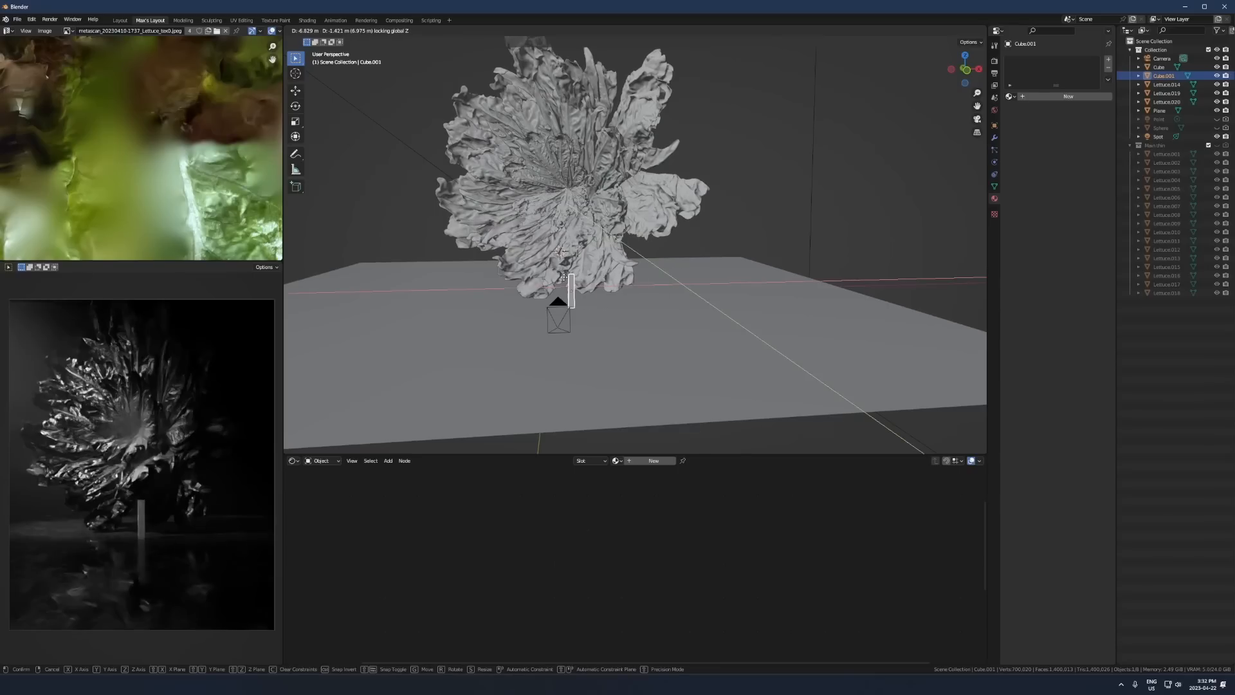
click(568, 281)
- Tilt the camera about its local X axis to reframe the lettuce flower, and check the framing in the render
click(557, 306)
key(r)
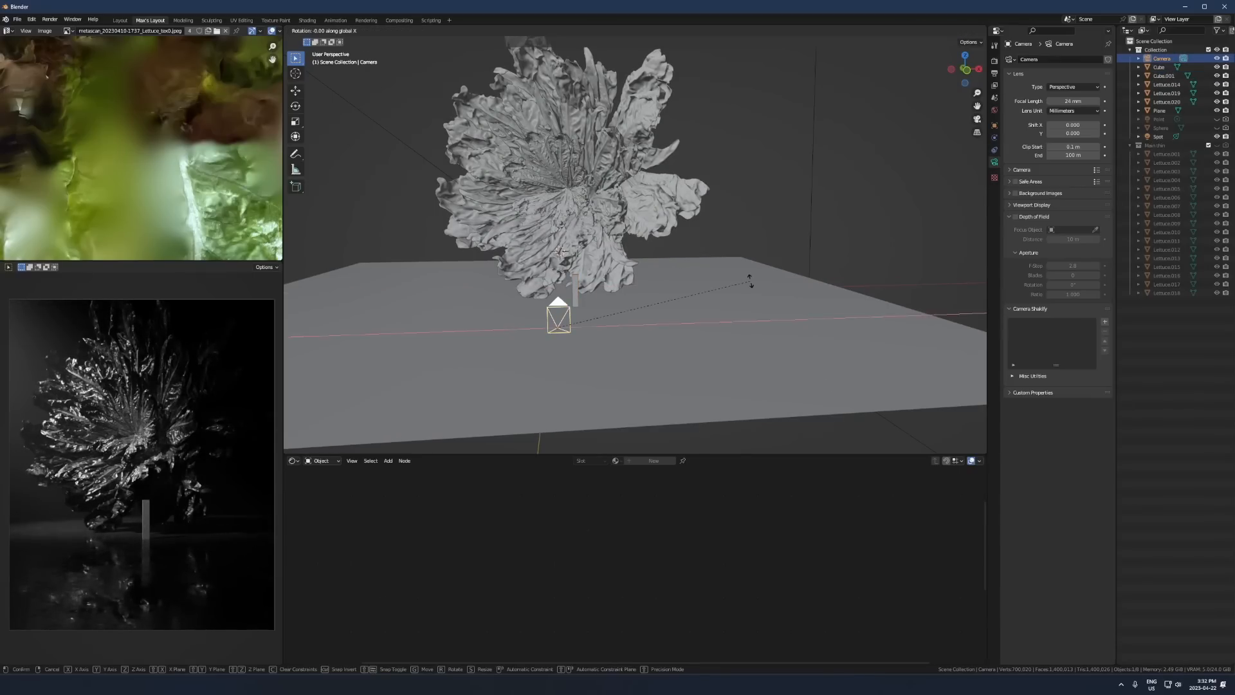
key(x)
key(x)
click(188, 482)
scroll(188, 482, up, 2)
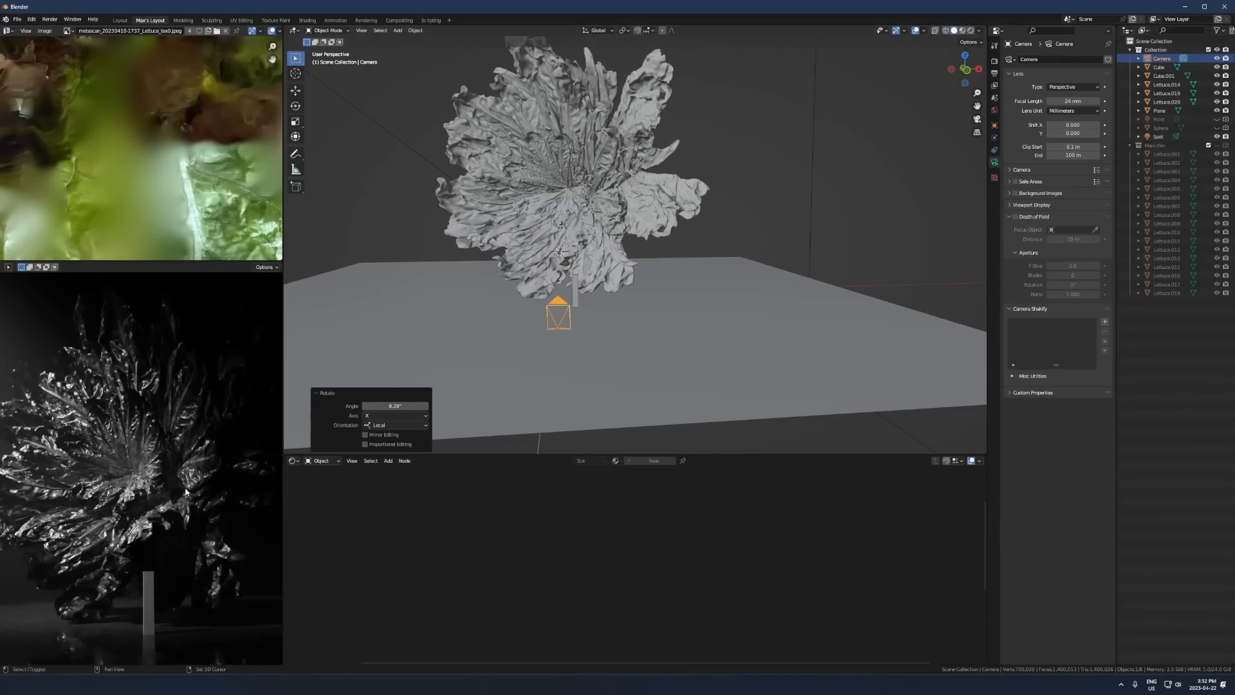
shift+middle_drag(186, 491, 189, 475)
scroll(190, 475, down, 1)
- Change the tint colour of the central lettuce material's Multiply node to a pale warm cream
middle_drag(486, 261, 557, 223)
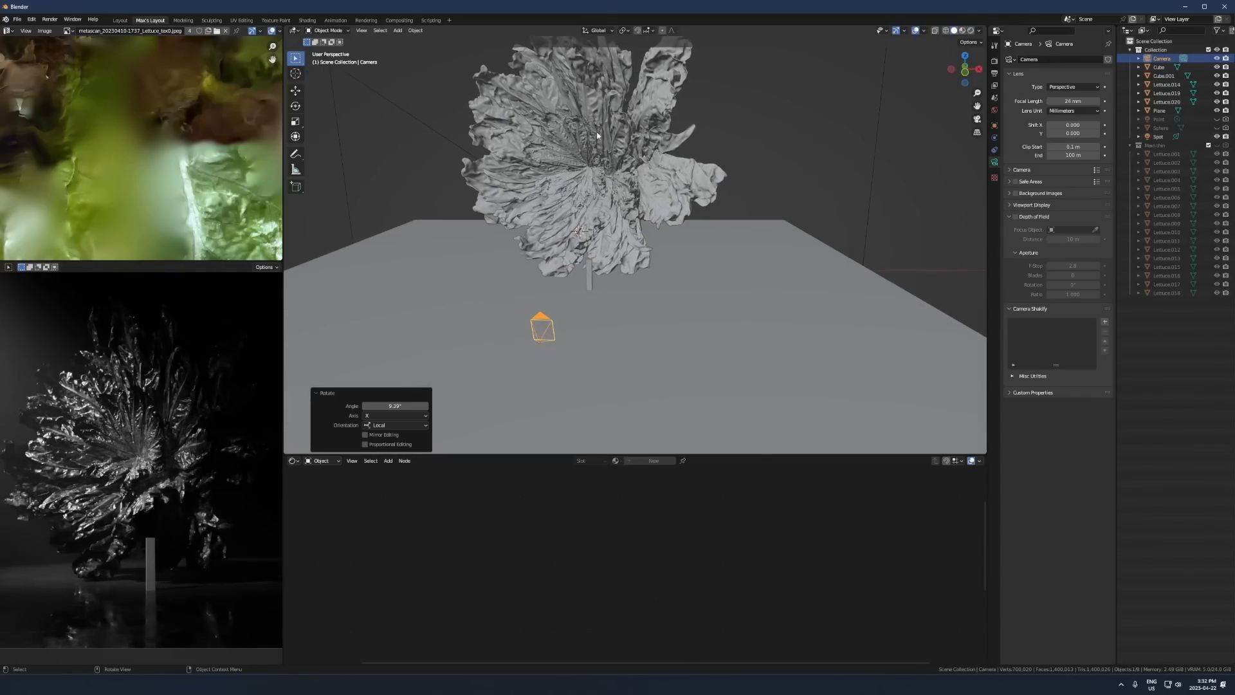
scroll(597, 136, down, 4)
click(560, 202)
click(594, 204)
middle_drag(627, 518, 675, 643)
scroll(676, 643, up, 4)
scroll(675, 630, down, 1)
drag(567, 564, 618, 563)
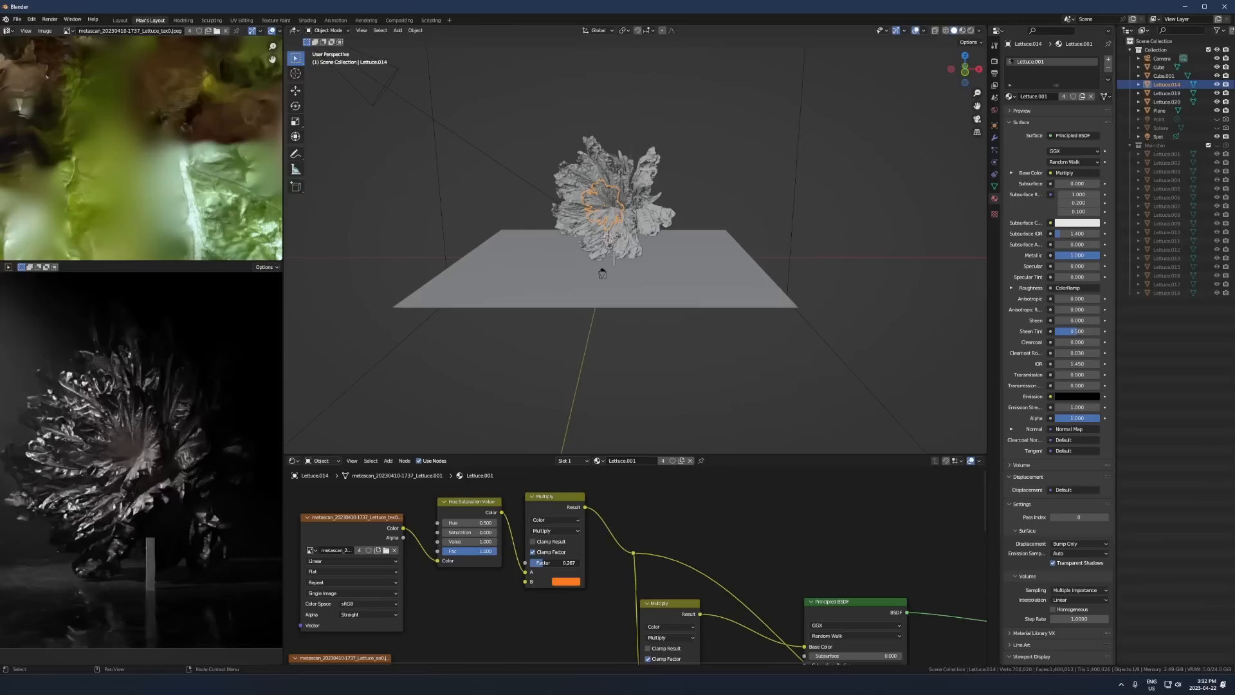
click(566, 581)
click(579, 496)
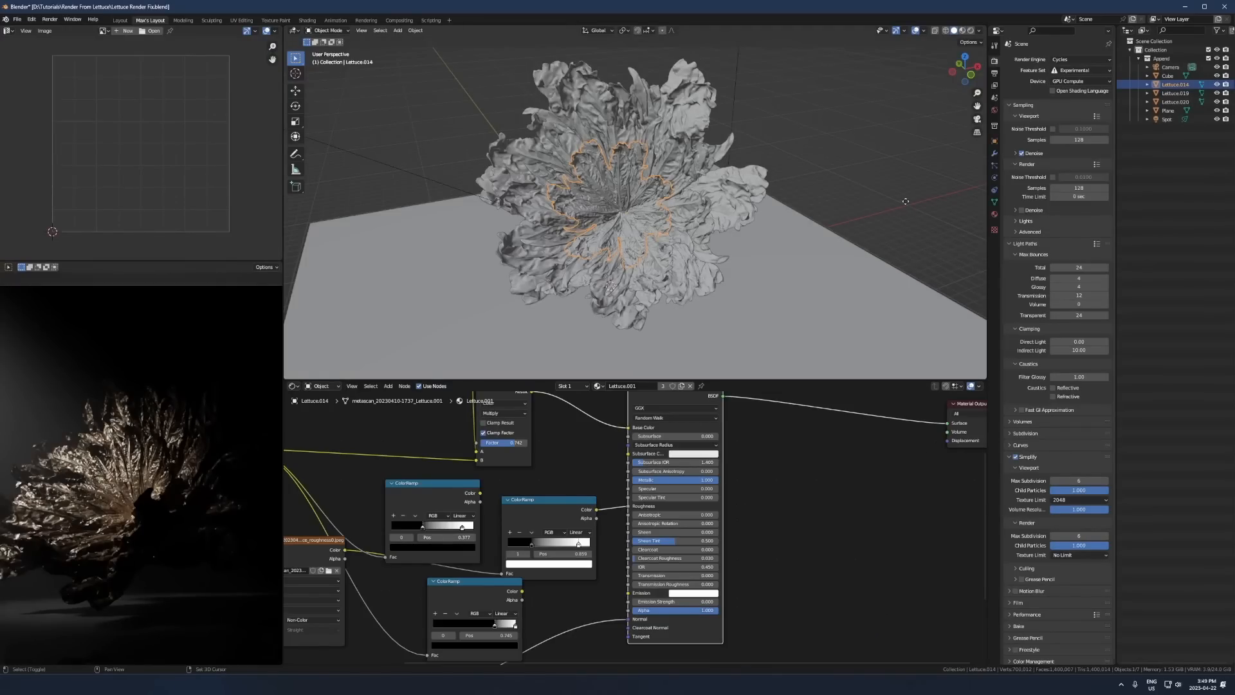
- Duplicate the central lettuce and place the copy clear of the flower, about 15 m along X and 7 m along Y
key(shift+d)
click(906, 201)
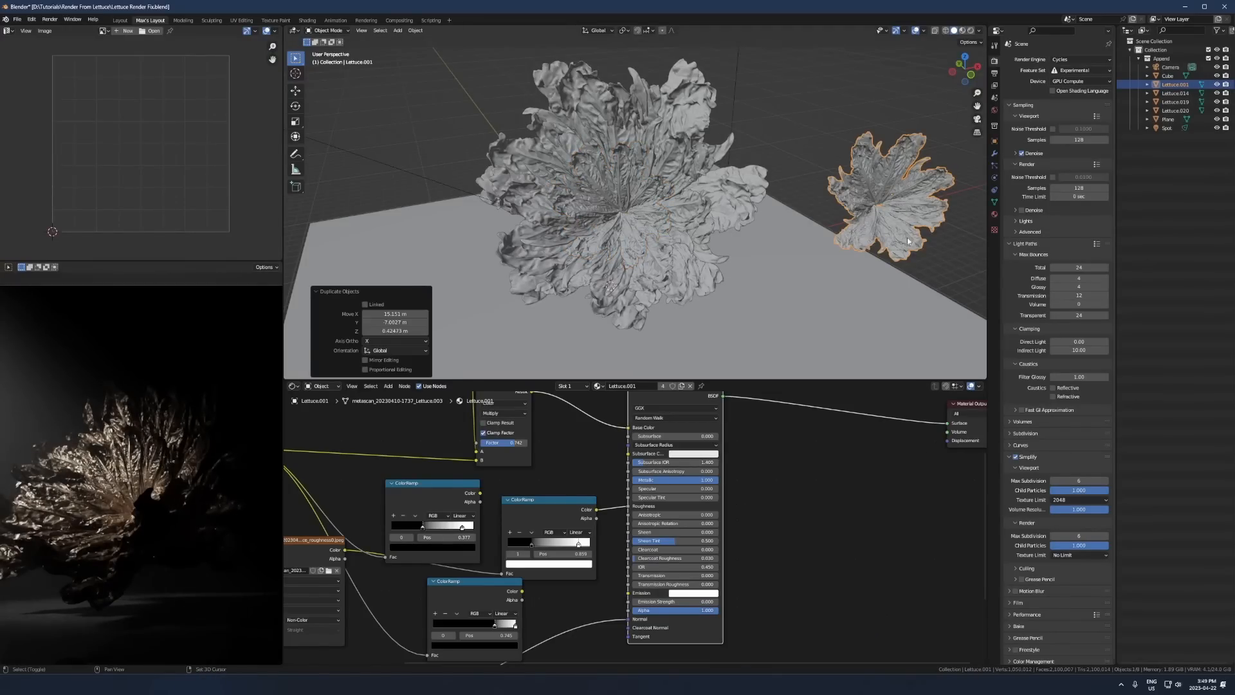
shift+middle_drag(906, 201, 709, 228)
scroll(708, 227, up, 4)
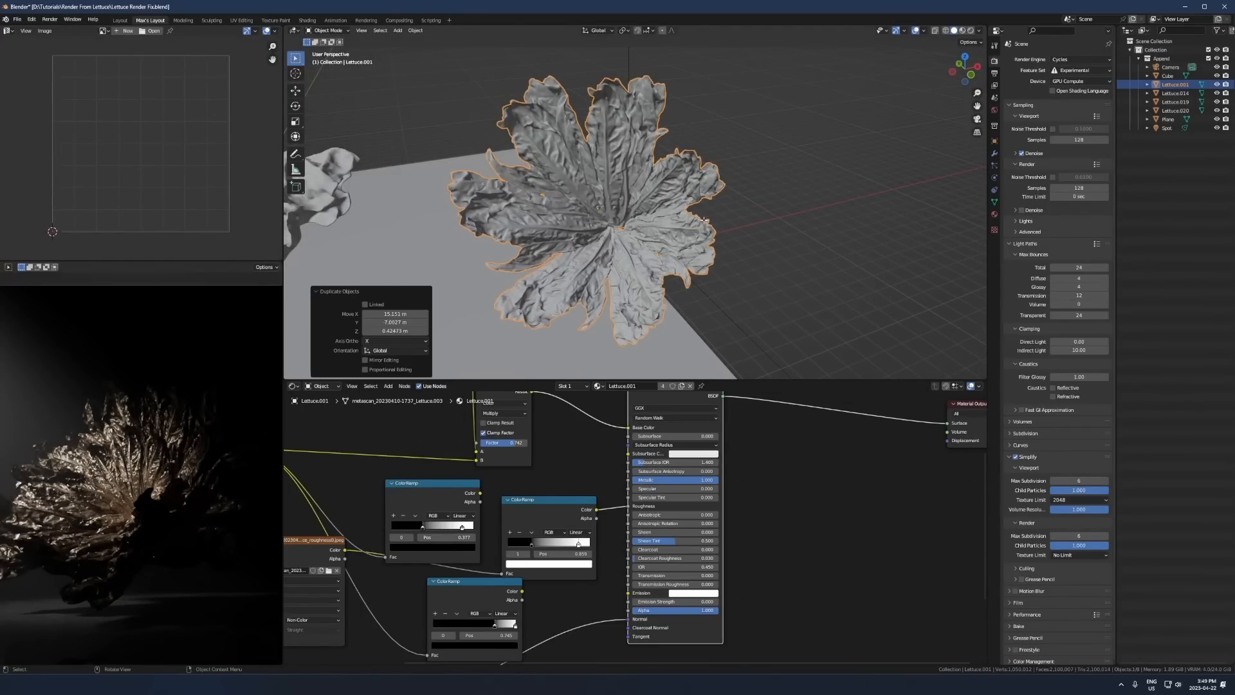
- Select scattered faces of the copied lettuce mesh, duplicate them in place and separate the selection into its own object
key(Tab)
drag(763, 78, 456, 317)
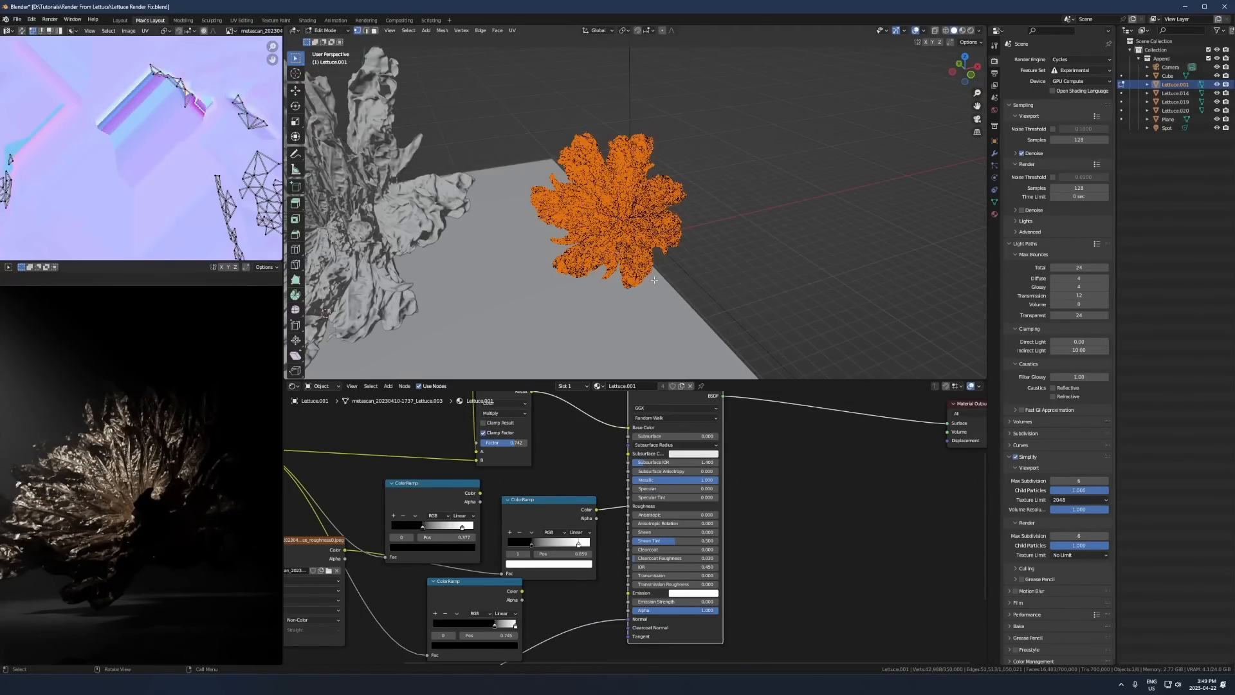
mouse_move(725, 294)
middle_down()
mouse_move(525, 211)
mouse_move(786, 301)
mouse_move(716, 272)
middle_up()
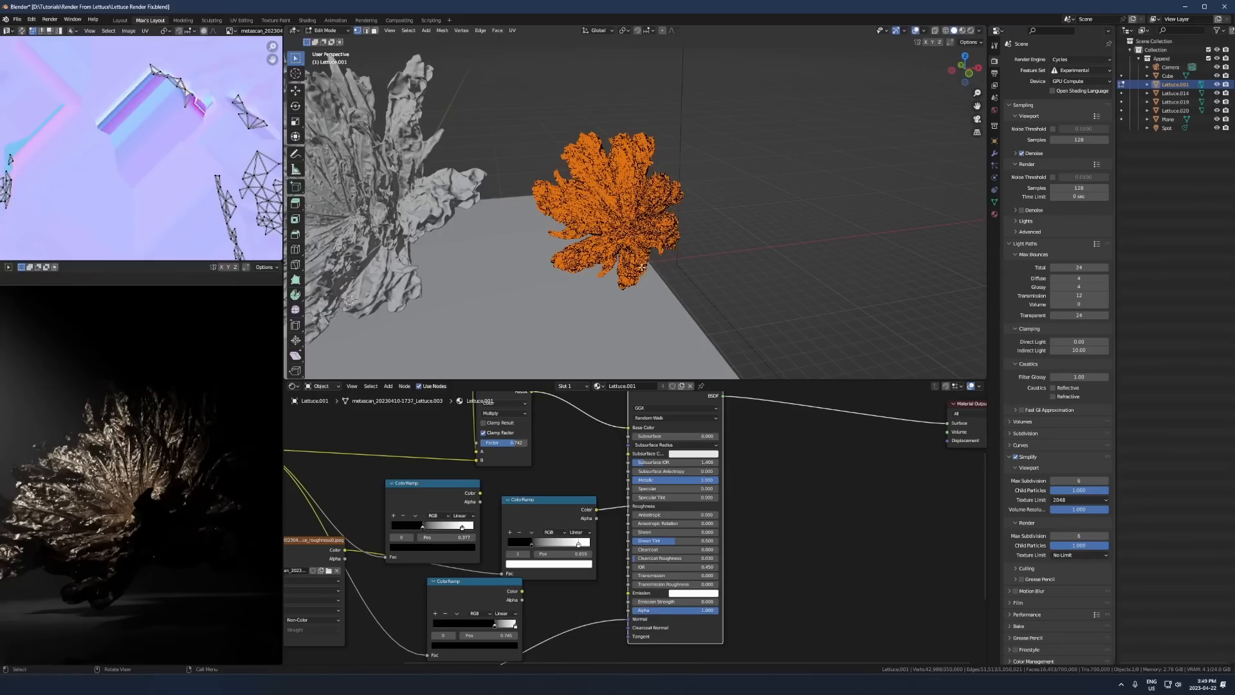
scroll(641, 267, up, 1)
key(shift+d)
right_click(642, 270)
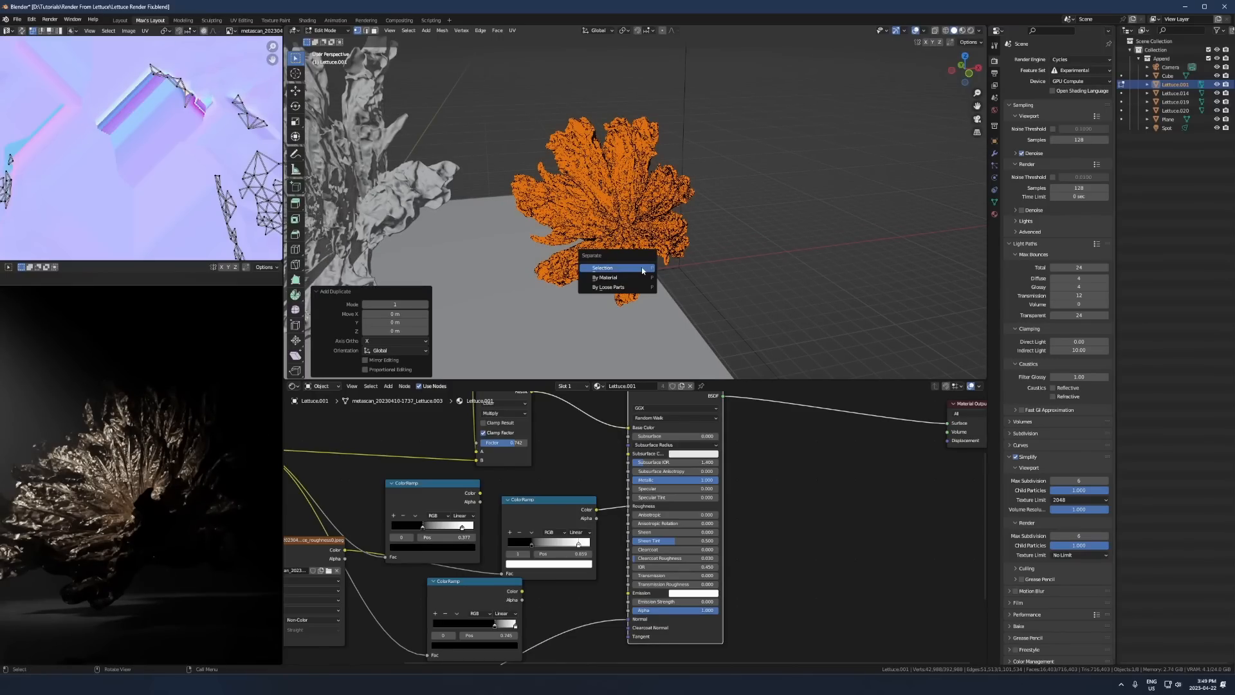
click(642, 267)
- Return to Object Mode and delete the full lettuce copy, keeping and selecting only the separated fragments
key(Tab)
middle_drag(646, 236, 674, 248)
click(689, 217)
click(652, 204)
key(x)
click(653, 206)
click(677, 250)
scroll(686, 264, up, 8)
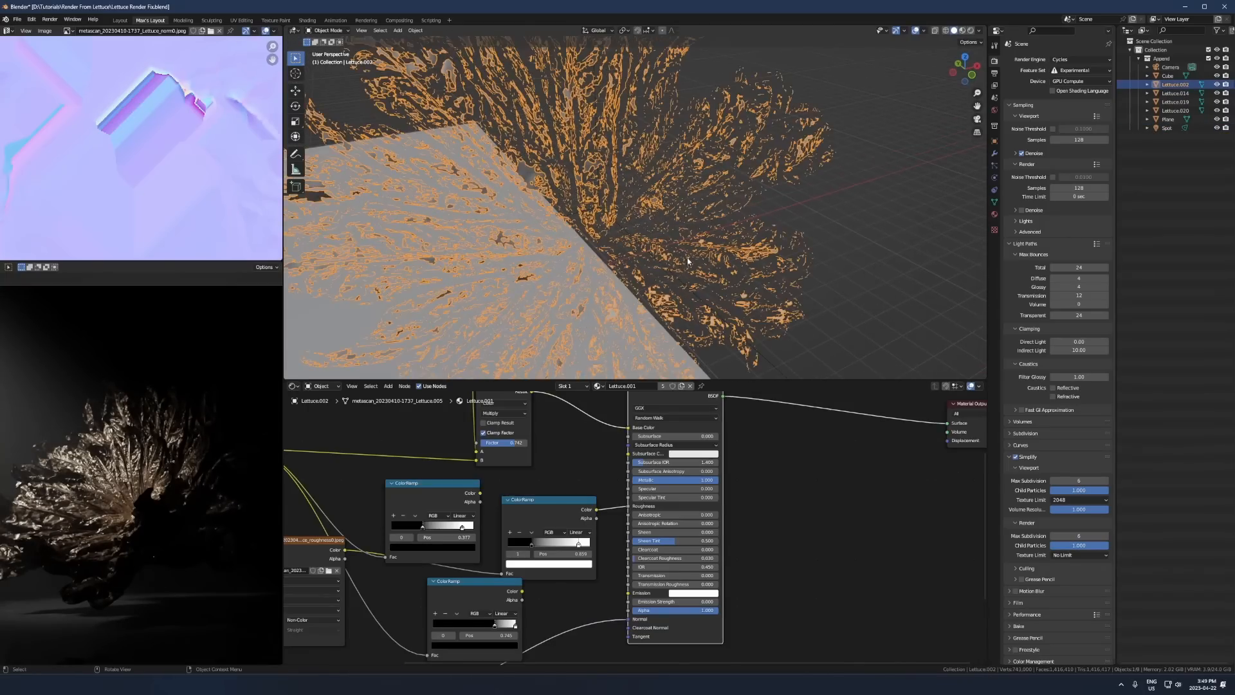
scroll(676, 256, down, 4)
- Copy the central lettuce's location to the fragments and scale them up by about 1.8 inside the flower
middle_drag(752, 264, 732, 227)
scroll(733, 227, down, 5)
shift+click(469, 216)
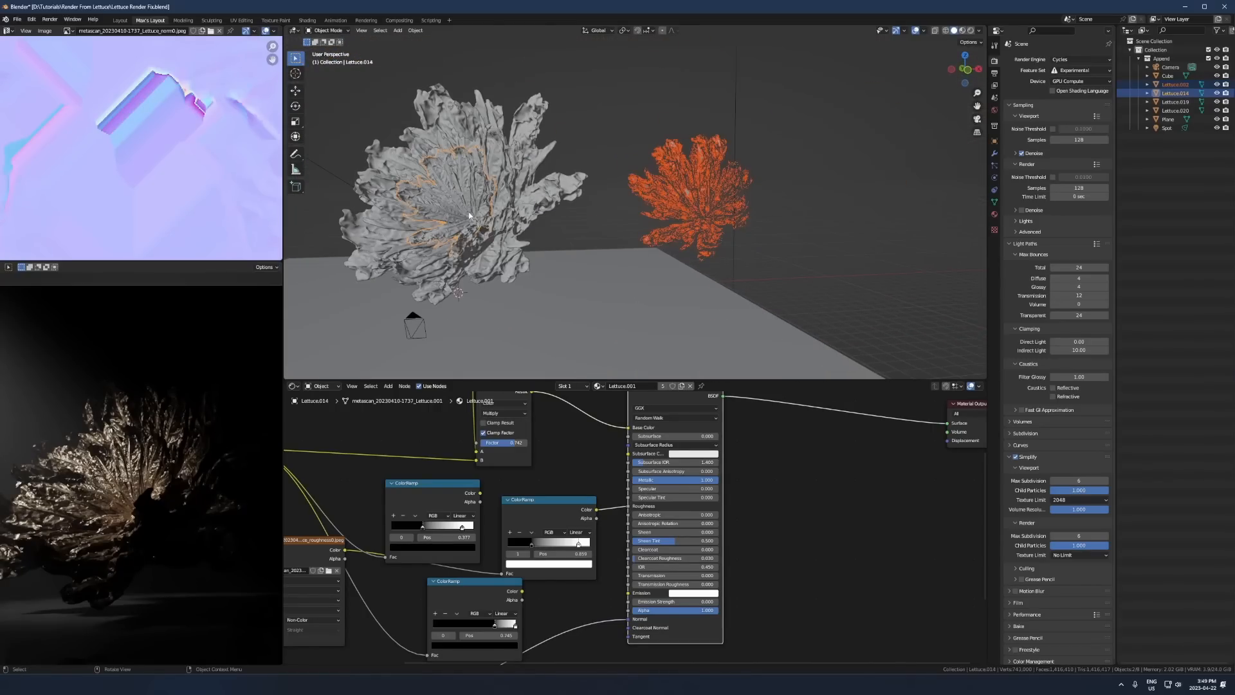
key(ctrl+c)
click(470, 221)
click(471, 213)
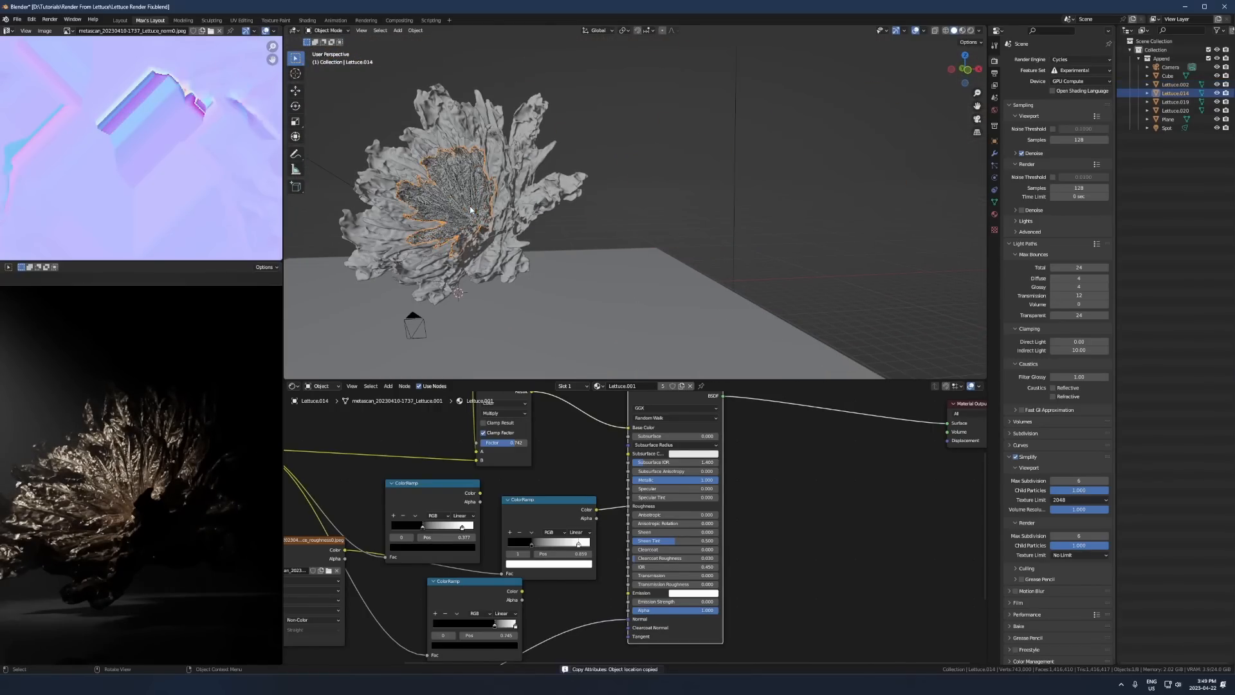
click(471, 213)
key(s)
click(585, 154)
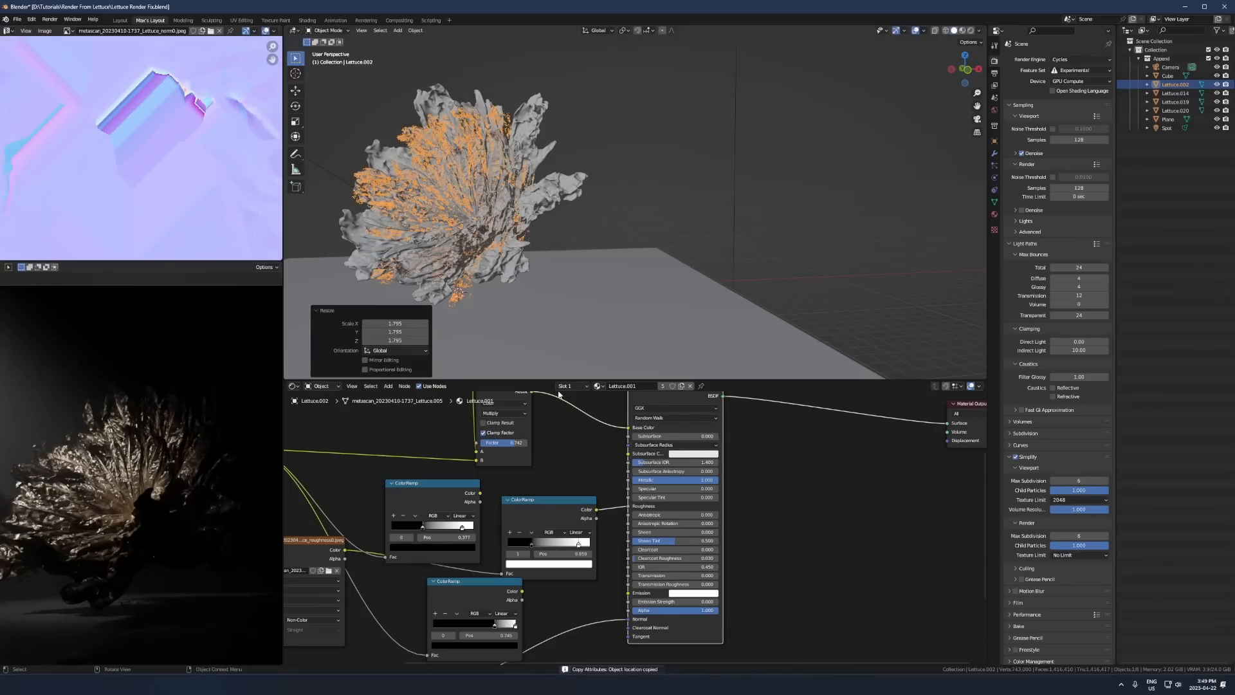
- Replace the fragments' material with a new one that has a red-orange emission at strength 8.1
click(691, 386)
click(644, 388)
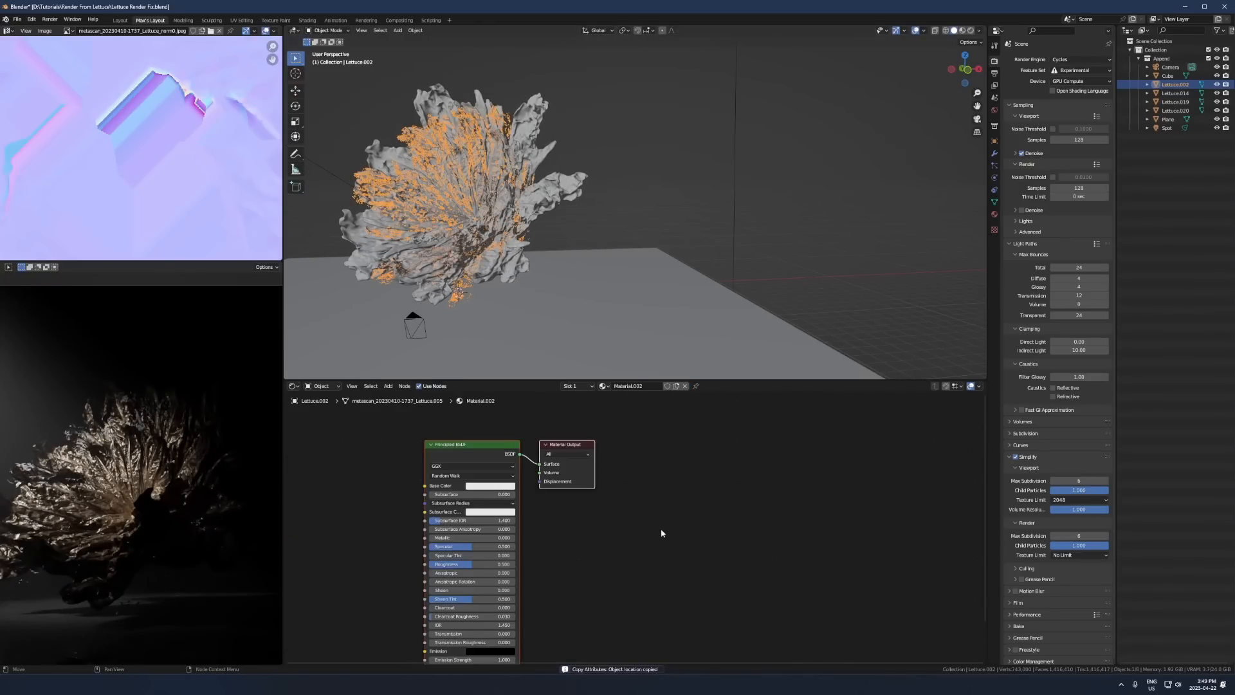
scroll(662, 532, up, 3)
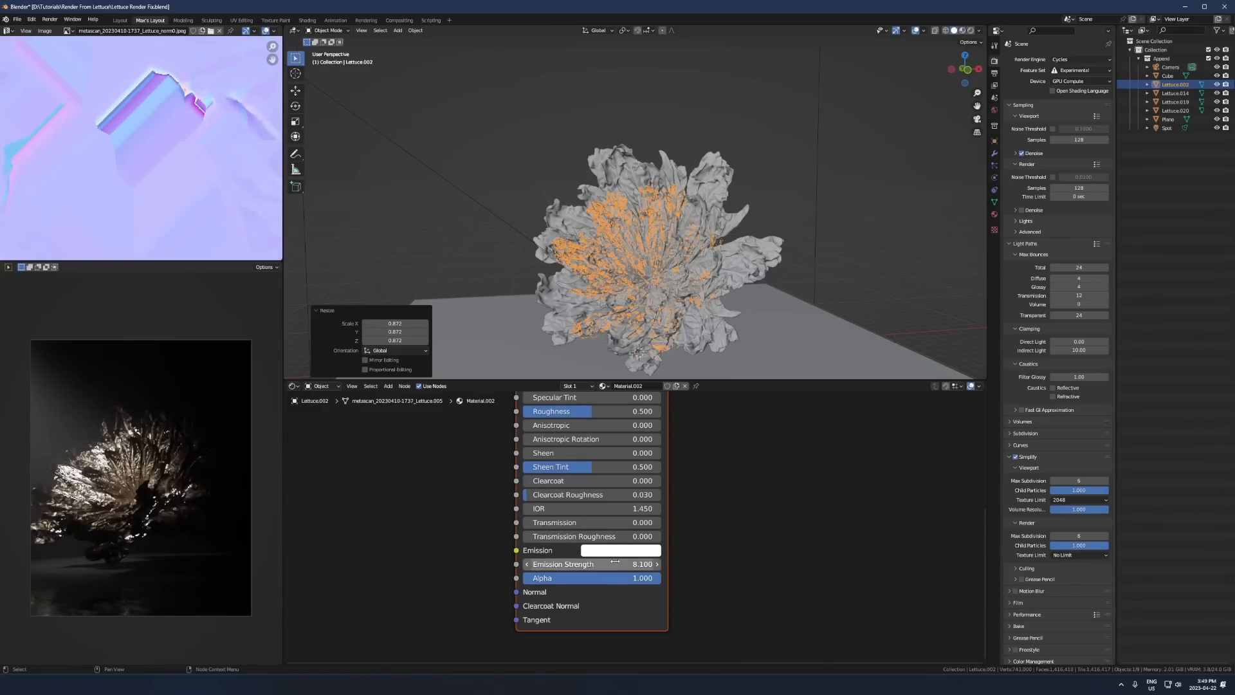
click(618, 550)
click(624, 449)
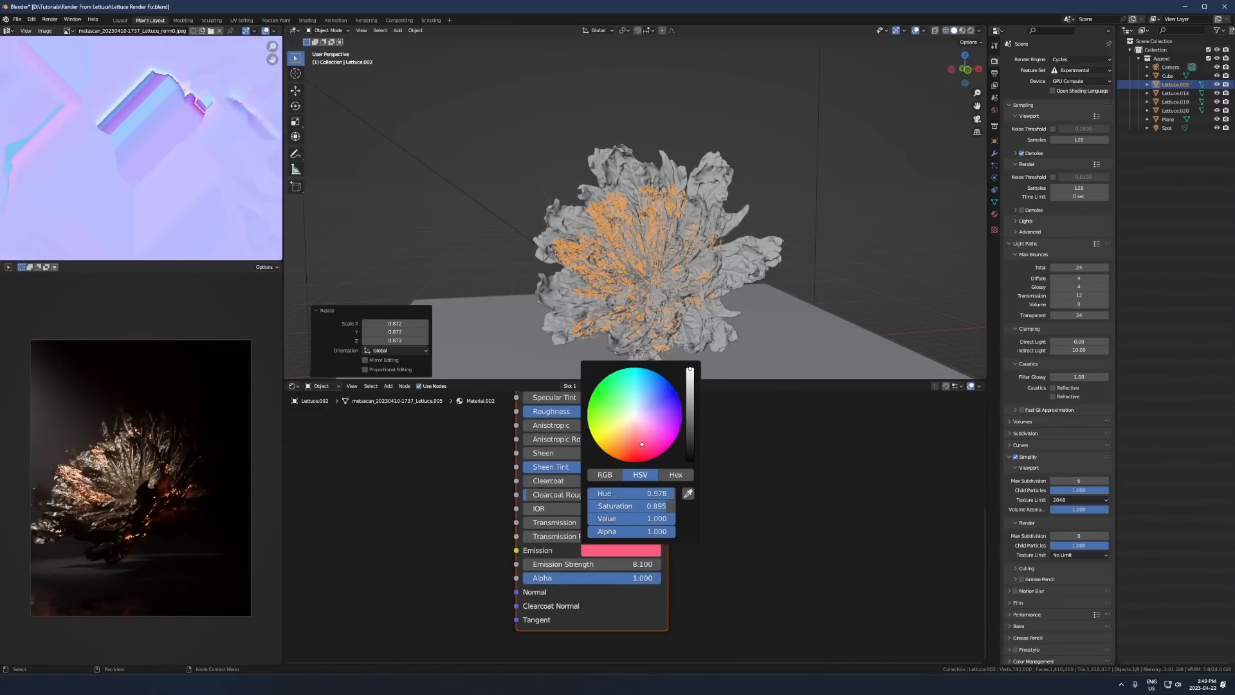
scroll(129, 501, up, 3)
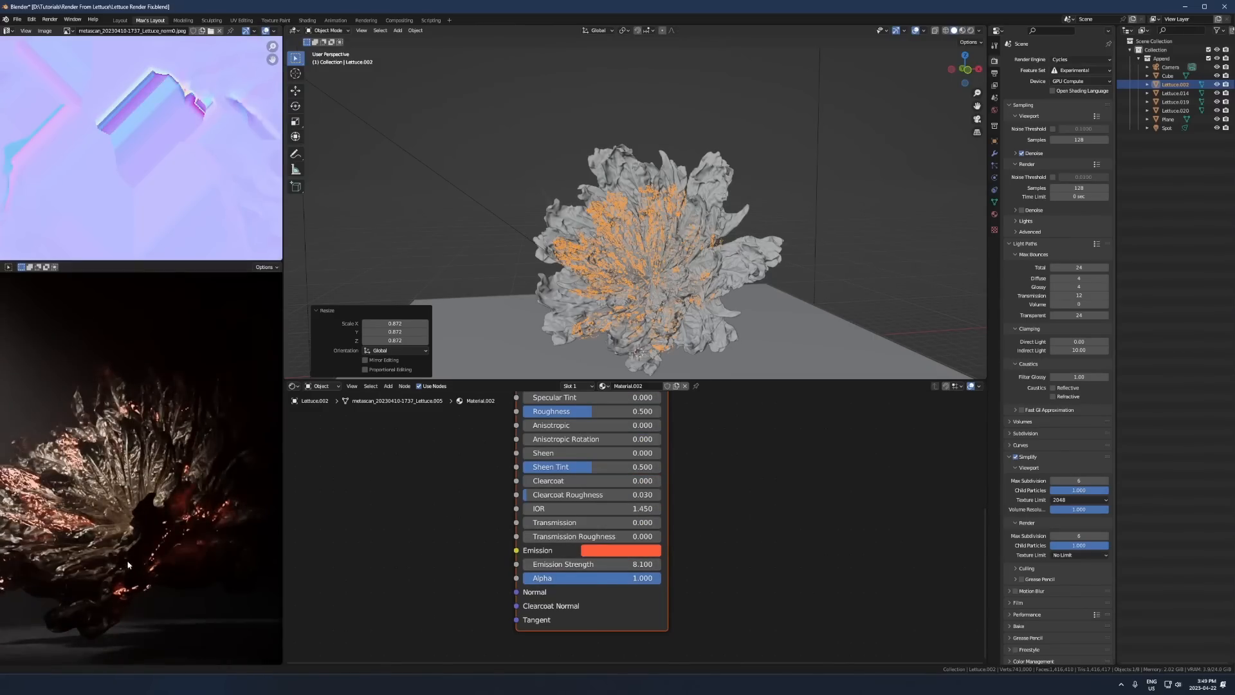
- Rotate the glowing fragments about the view axis and free-rotate them to redistribute the glow among the leaves
middle_drag(755, 272, 763, 301)
key(r)
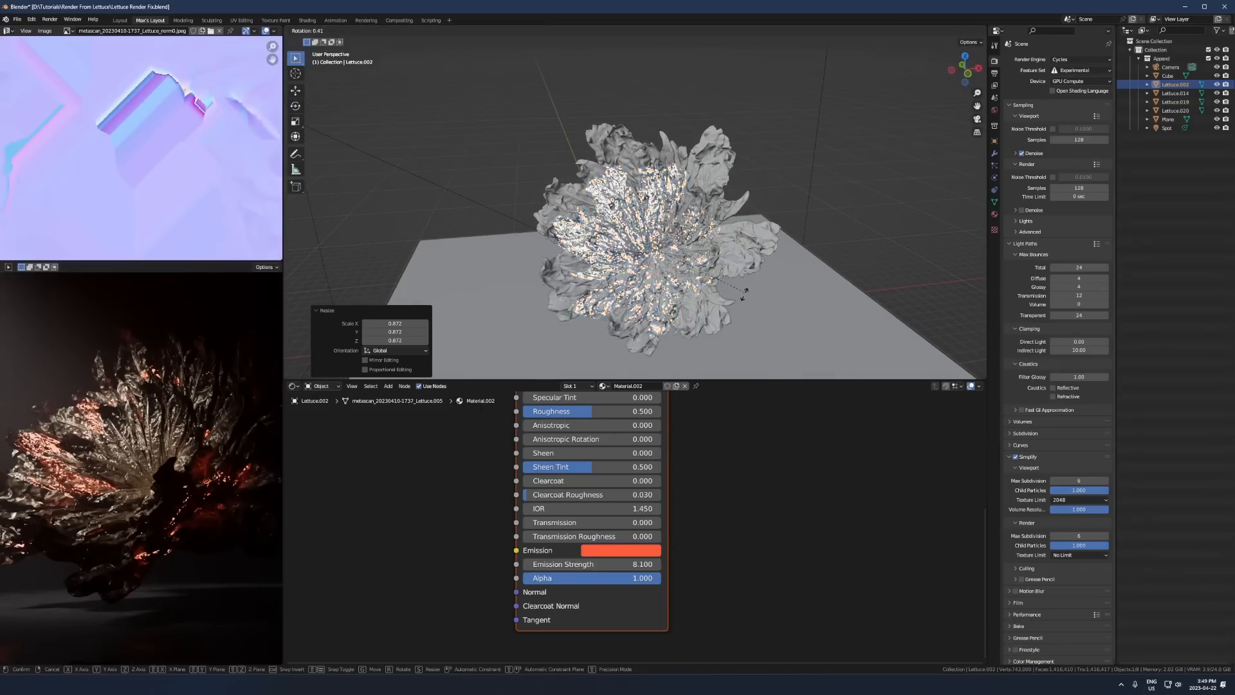
click(707, 356)
key(r)
key(r)
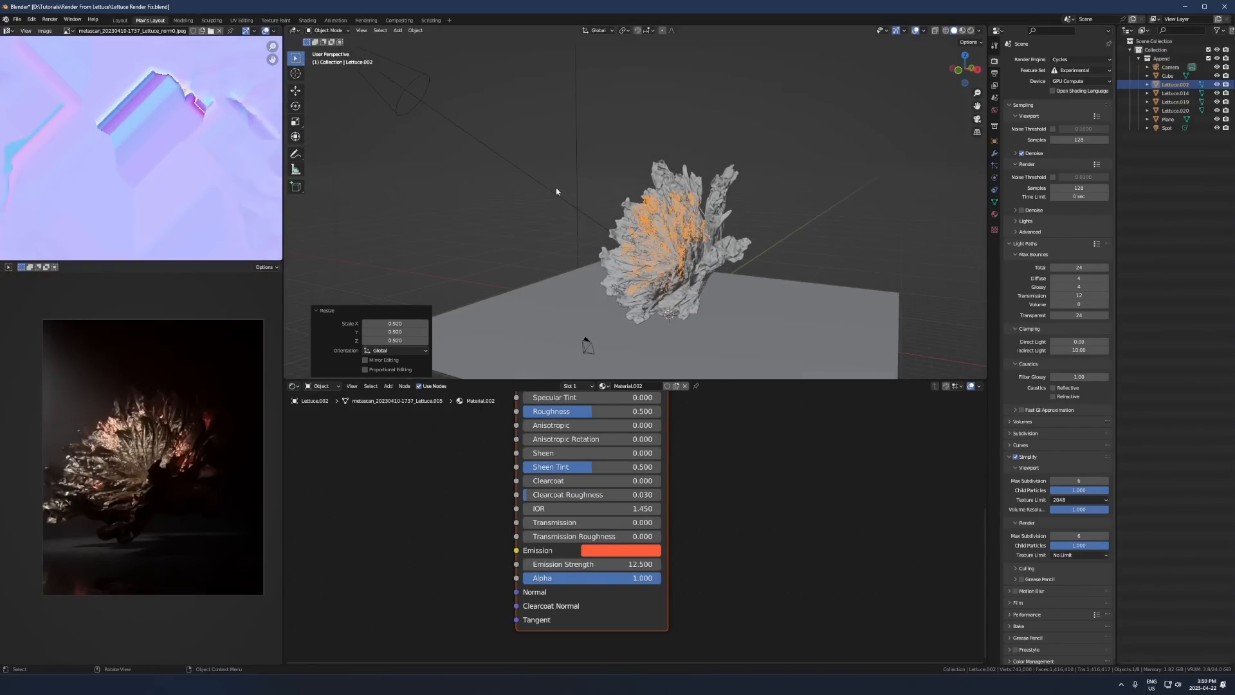
click(551, 188)
- Clear the spotlight's rotation and, in front view, move it about 30 m along X and 5.5 m up to hang over the flower
click(993, 179)
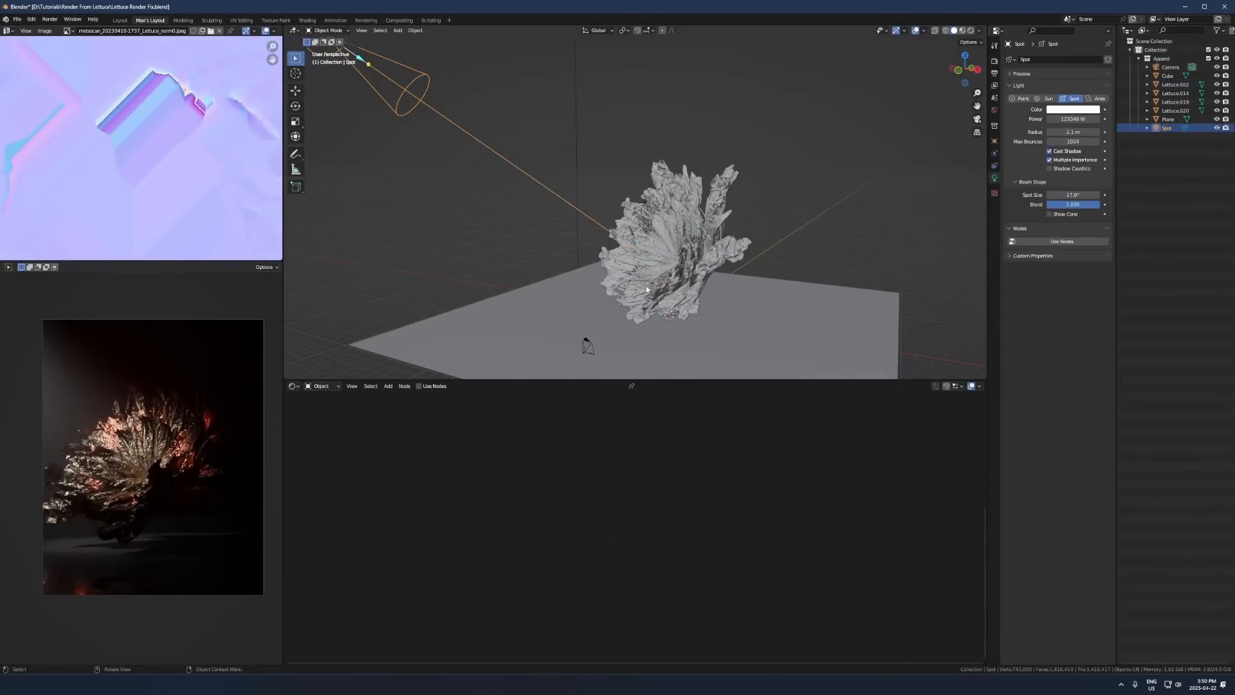
middle_drag(650, 196, 584, 204)
key(g)
right_click(643, 154)
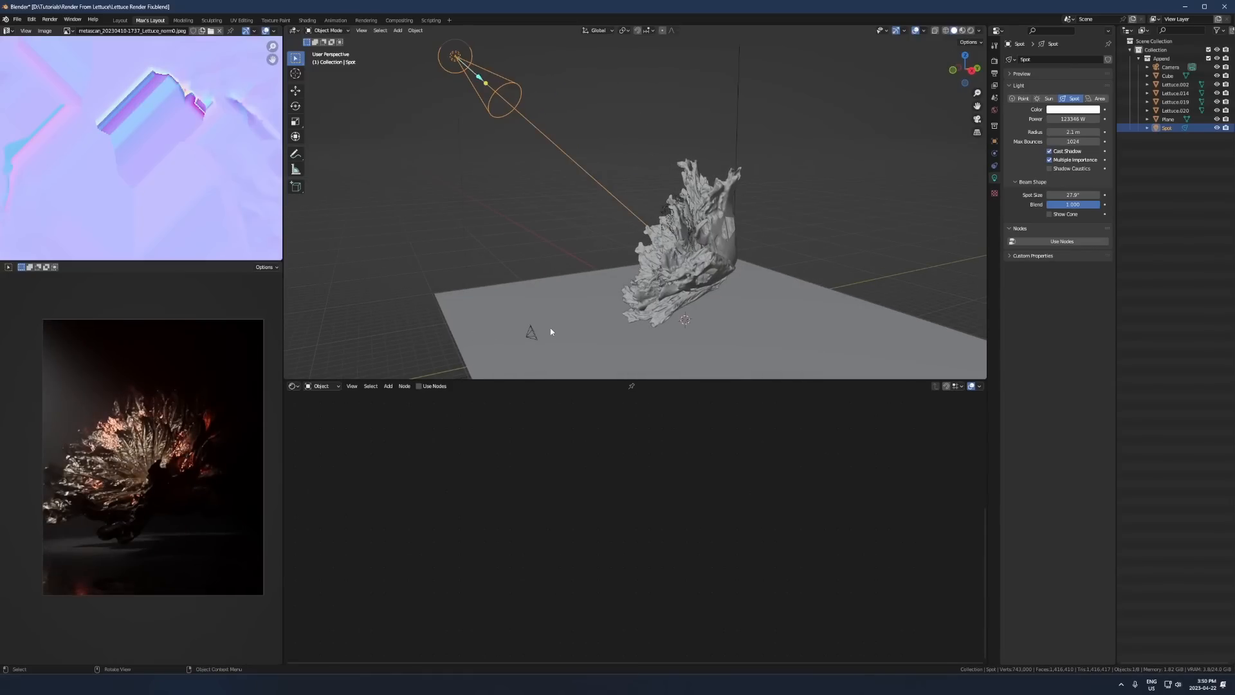
key(KP_1)
key(alt+r)
key(g)
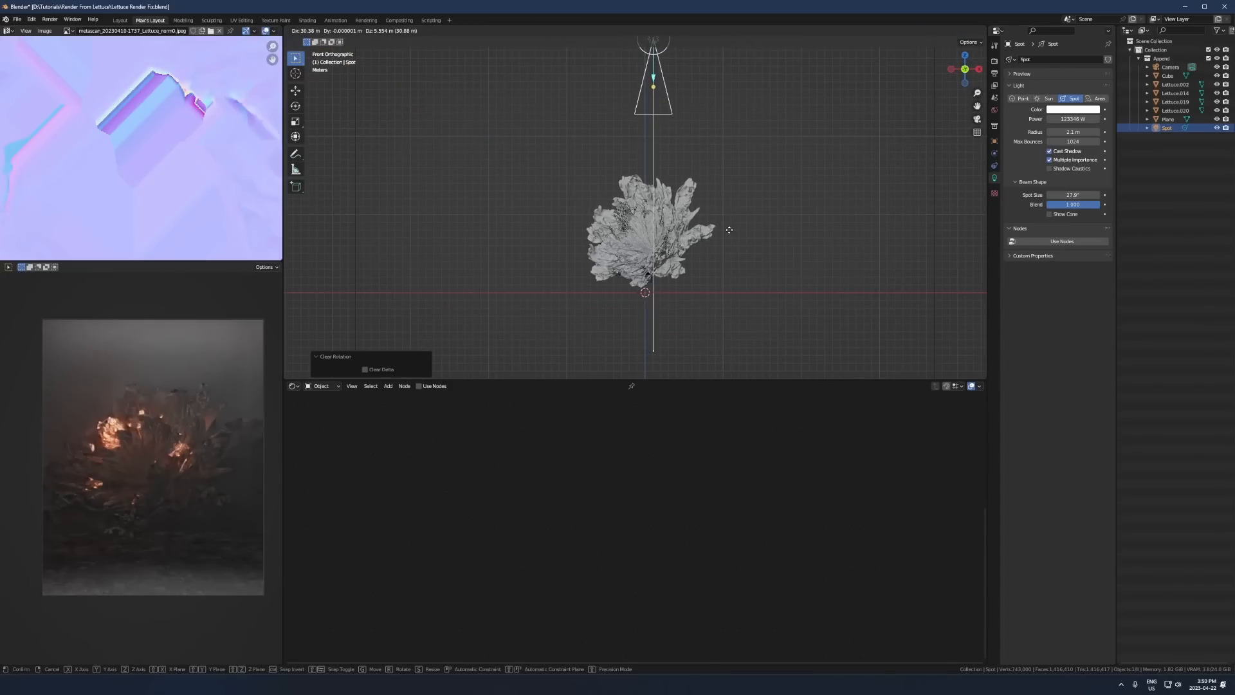
click(721, 230)
- Move the spotlight about 14 m along global Y, check it through the camera and adjust its height along global Z
middle_drag(722, 229, 625, 259)
key(g)
key(y)
click(774, 259)
key(KP_0)
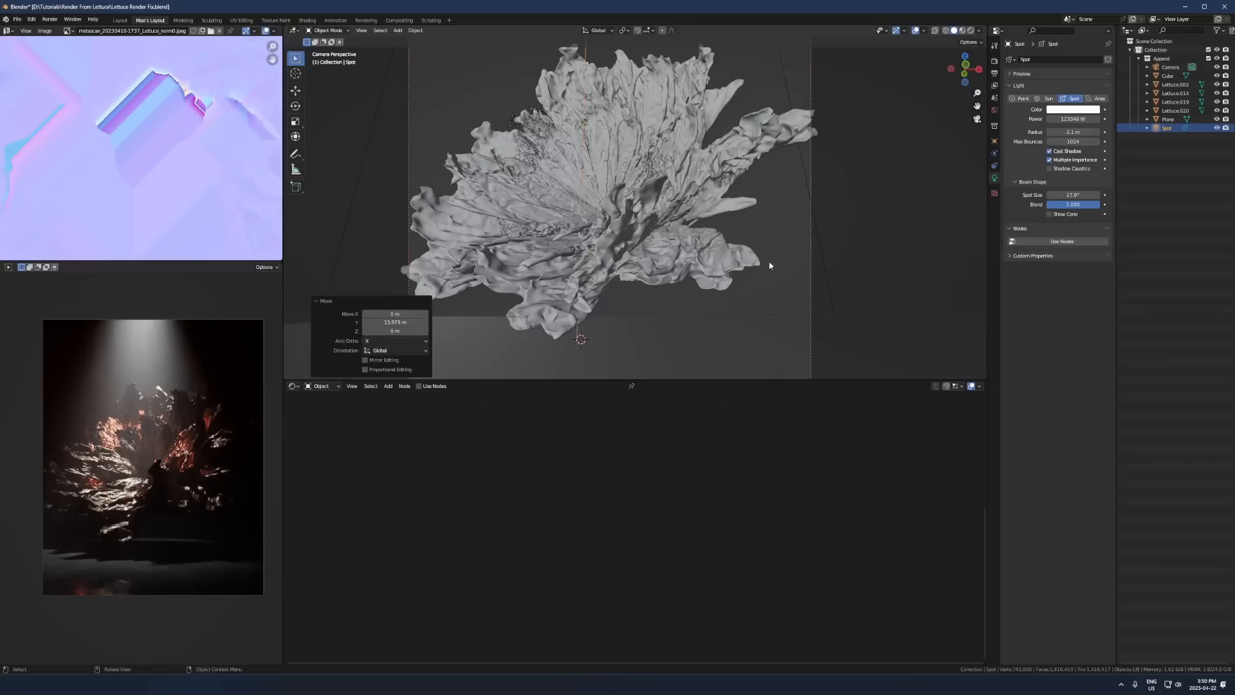
key(KP_1)
key(g)
key(z)
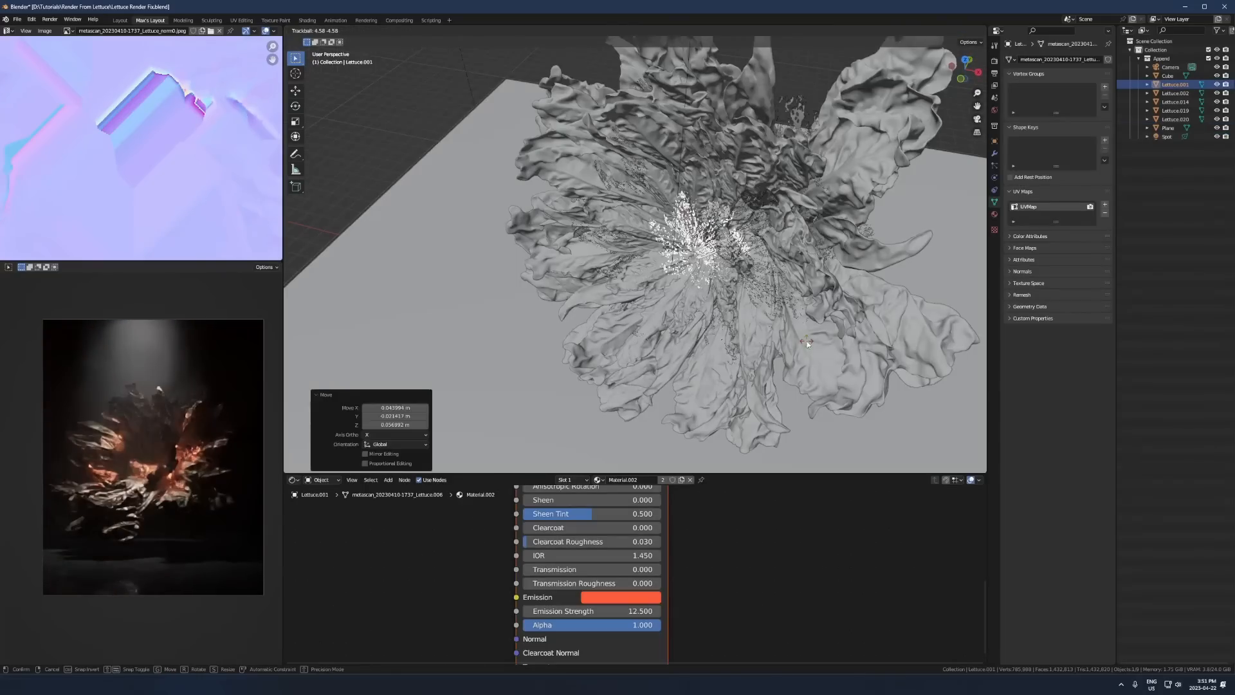
- Move the small glowing fragment cluster horizontally at the flower's centre, locking its height
scroll(711, 341, up, 5)
middle_drag(712, 341, 655, 240)
key(g)
key(shift+z)
click(704, 362)
- Free-rotate the large outer lettuce around the flower's centre
scroll(705, 362, down, 3)
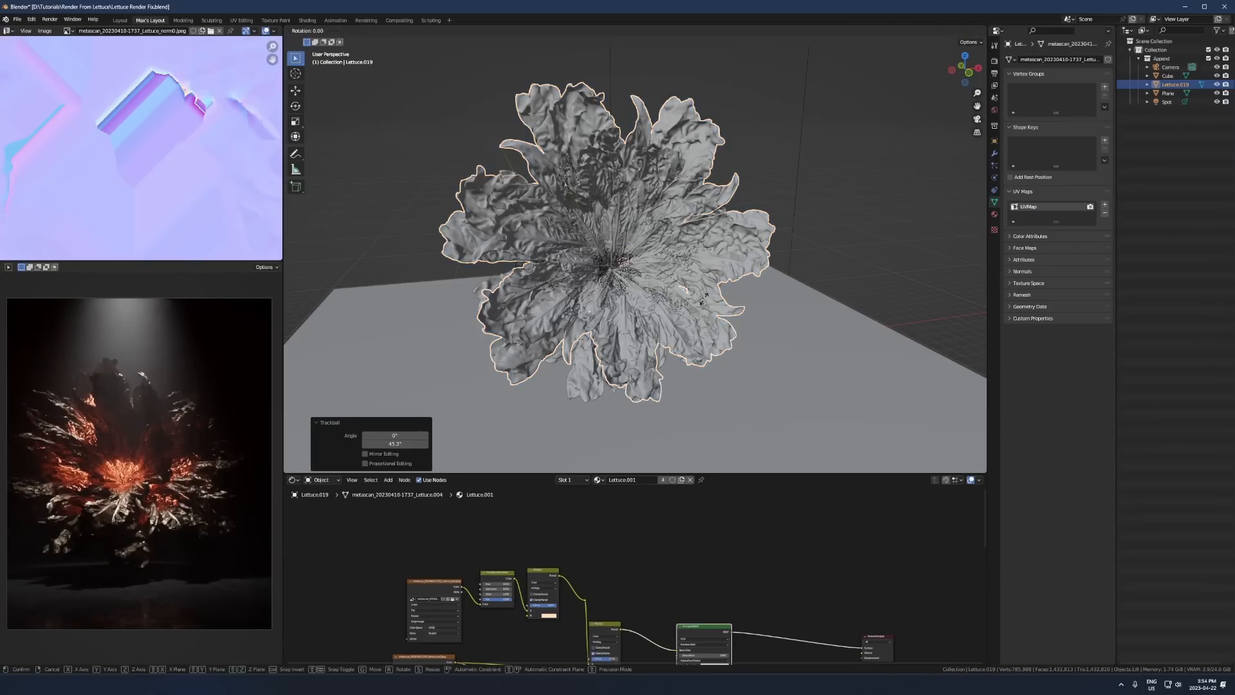
key(r)
key(r)
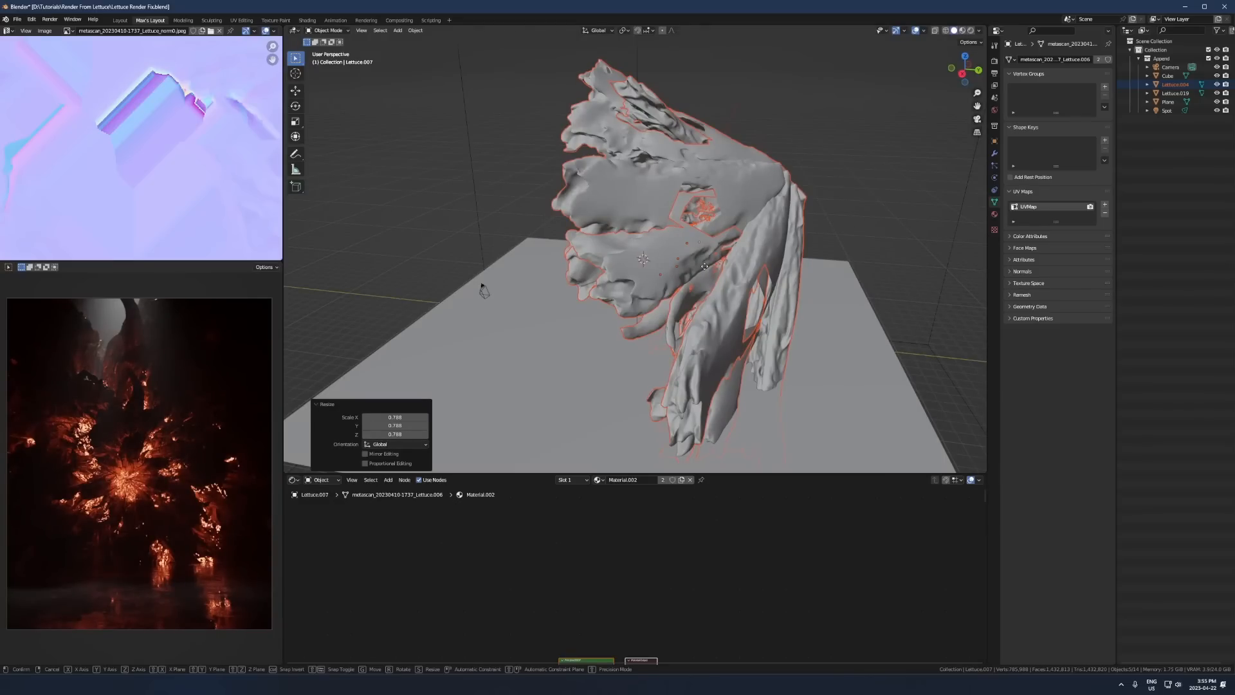
- Move the selected lettuce group about -4.4 m along its local Z axis, then shift it freely into place
key(z)
key(z)
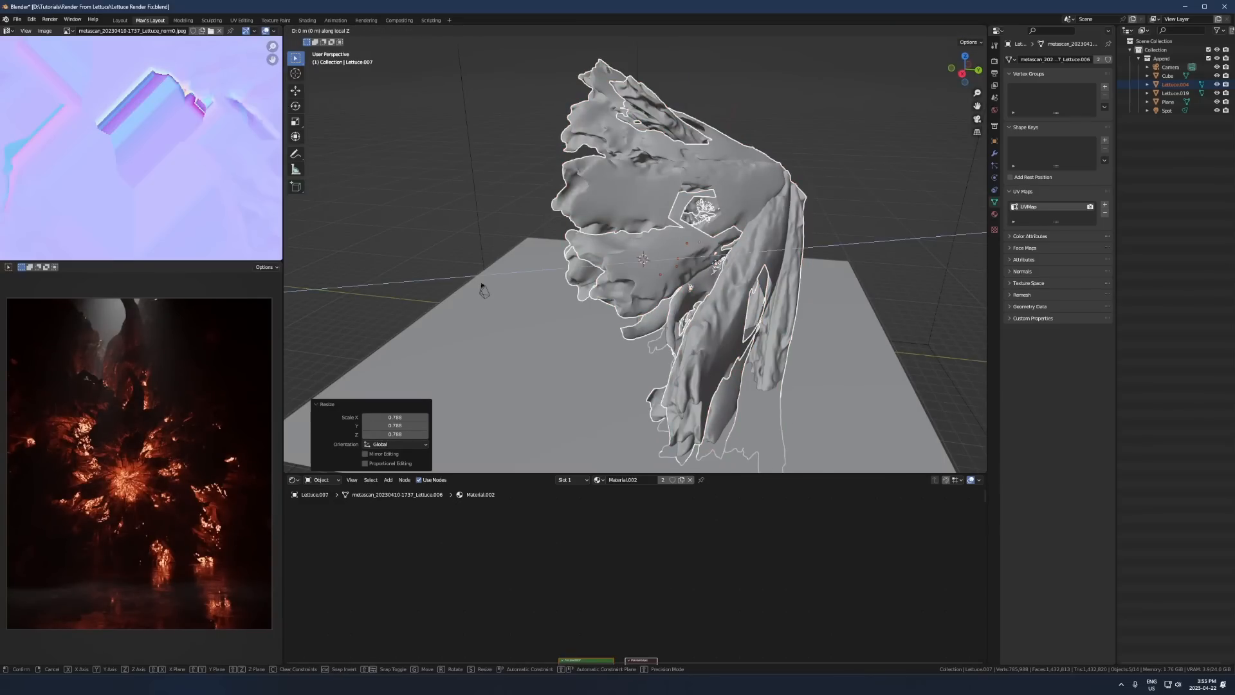
click(758, 311)
key(g)
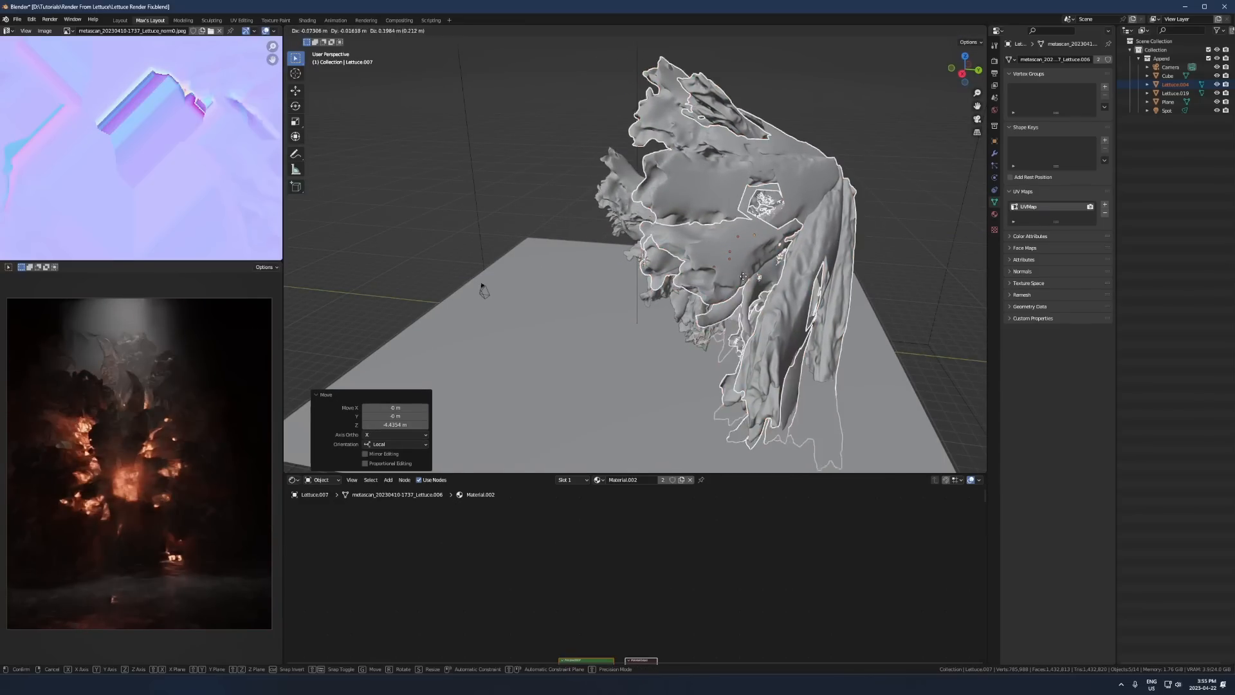
click(724, 243)
- Through the camera, free-rotate the lettuce group slightly and spin it about 33° around the view axis
key(KP_0)
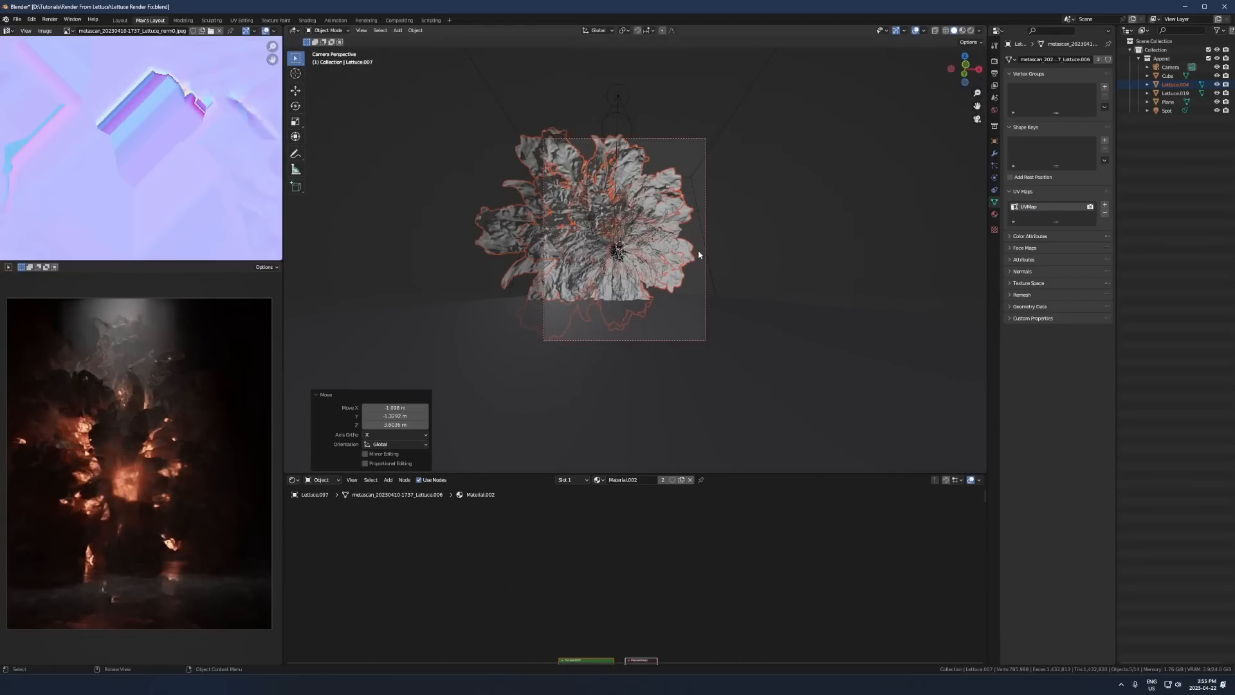
middle_drag(699, 255, 709, 256)
scroll(709, 256, down, 2)
key(KP_0)
scroll(703, 248, down, 2)
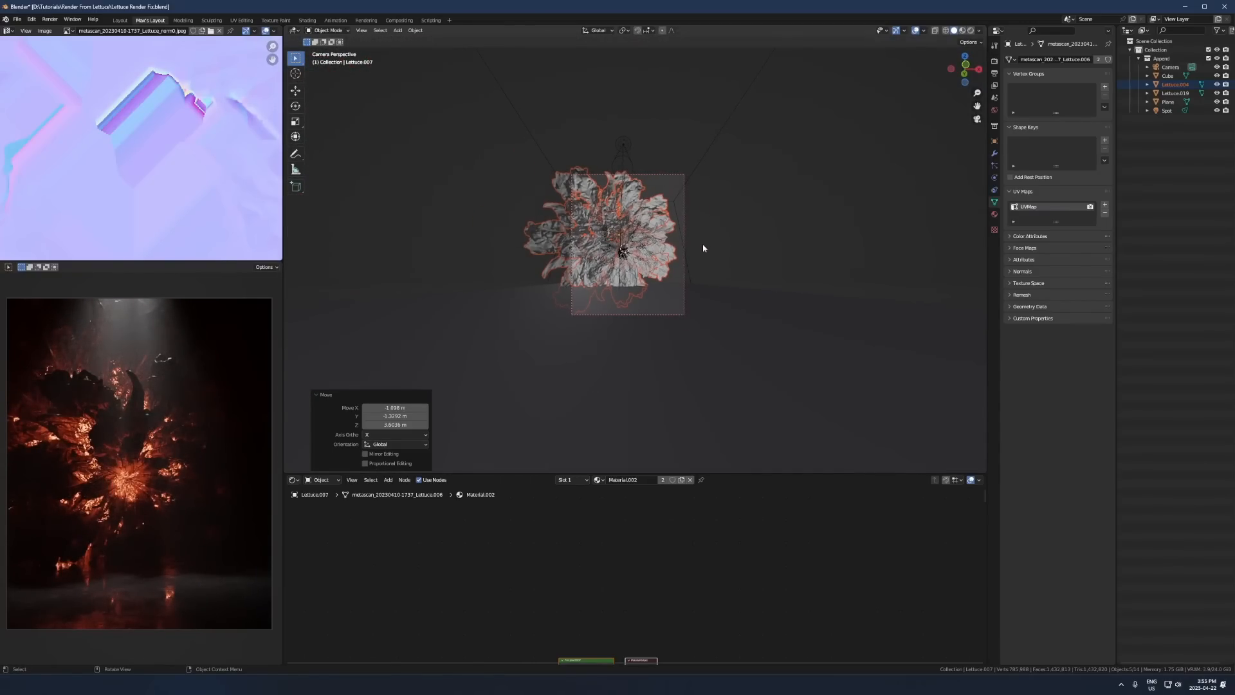
key(r)
key(r)
click(662, 300)
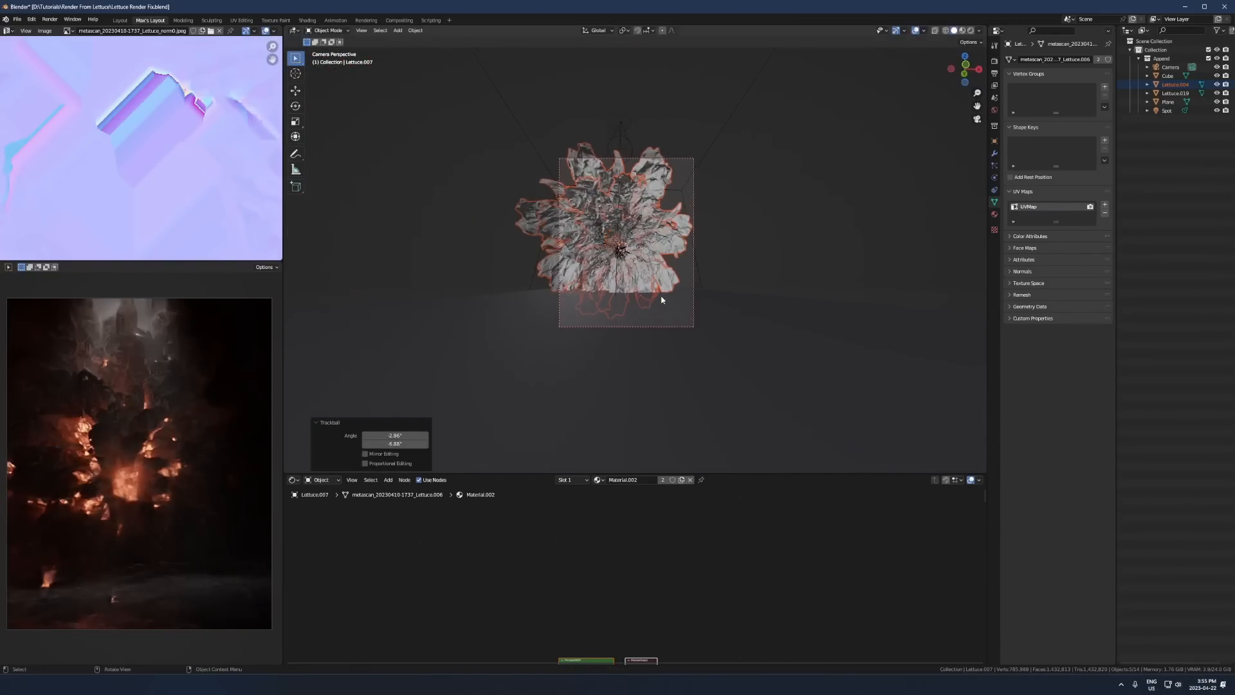
scroll(662, 300, up, 2)
key(r)
click(709, 368)
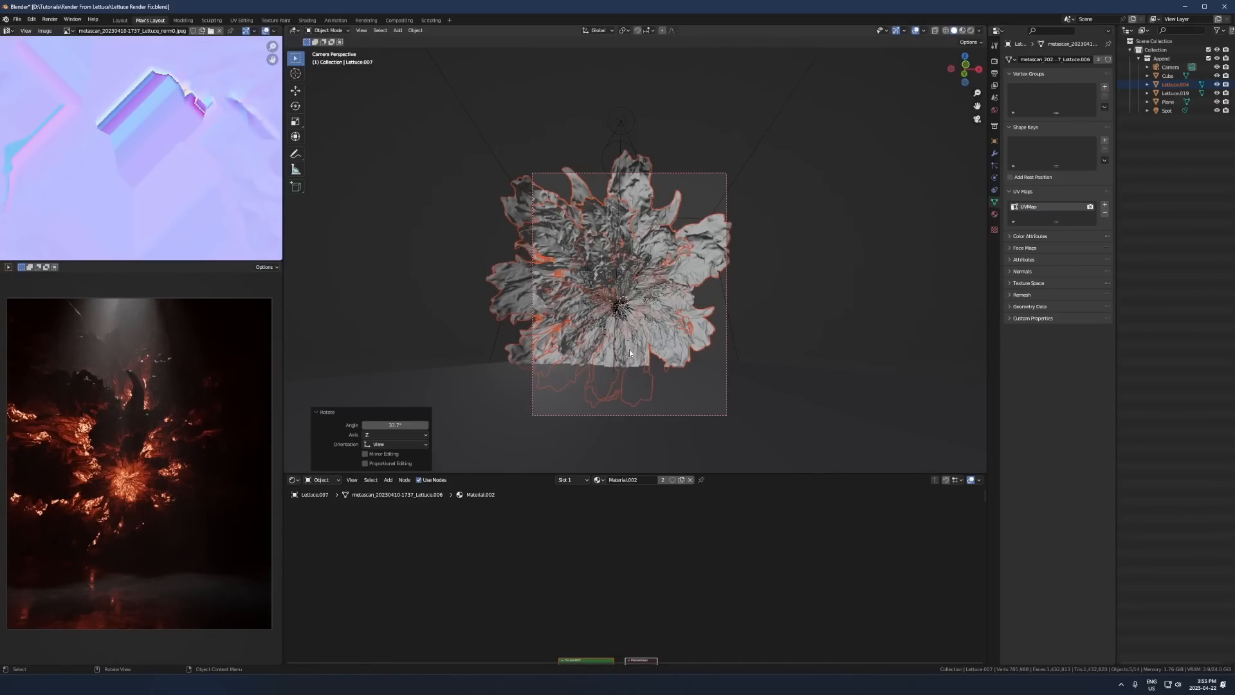
- Fine-tune the lettuce group with another small free rotation and a further spin around the view axis
scroll(629, 353, up, 1)
key(r)
key(r)
click(734, 312)
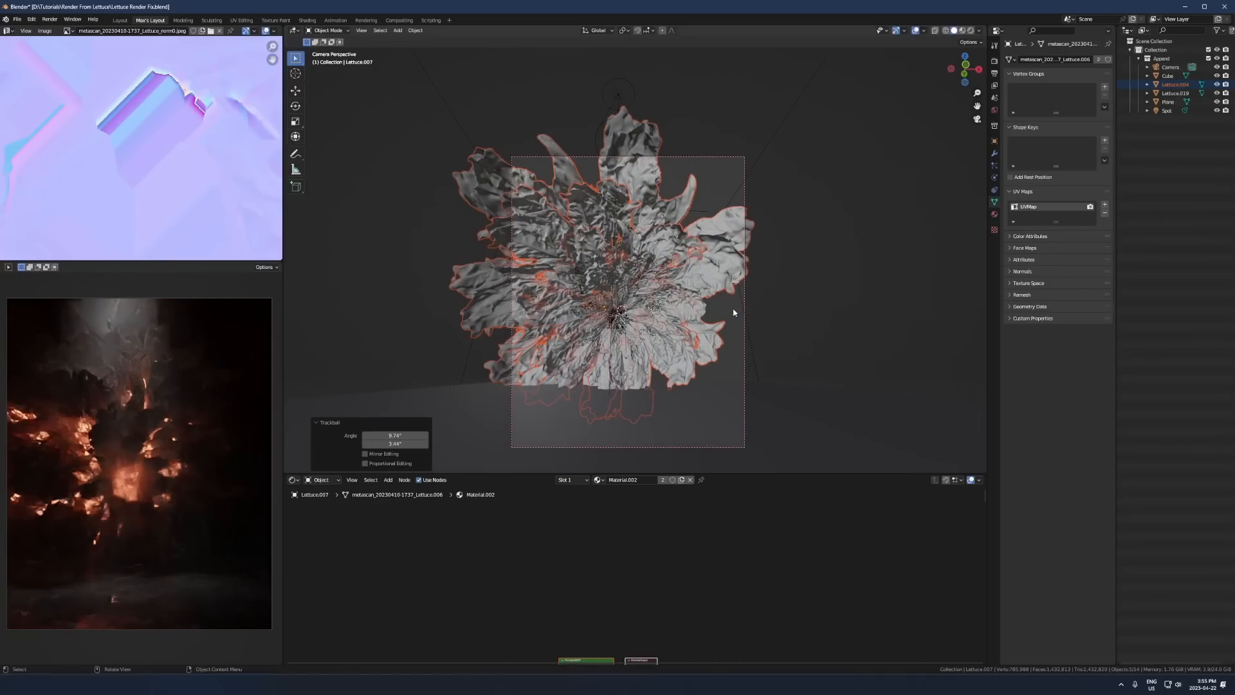
key(r)
click(639, 340)
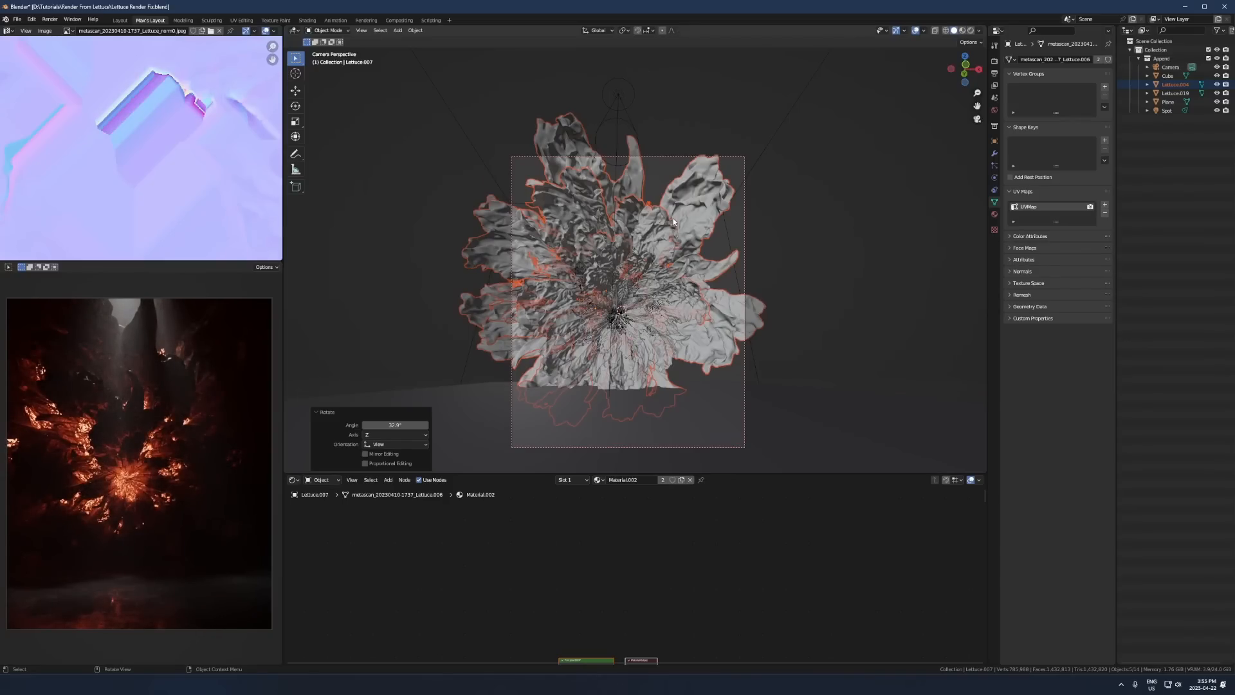
- Spin the lettuce group about 25° around the view axis, then move it about 3.4 m in Y and 2.0 m in Z
key(r)
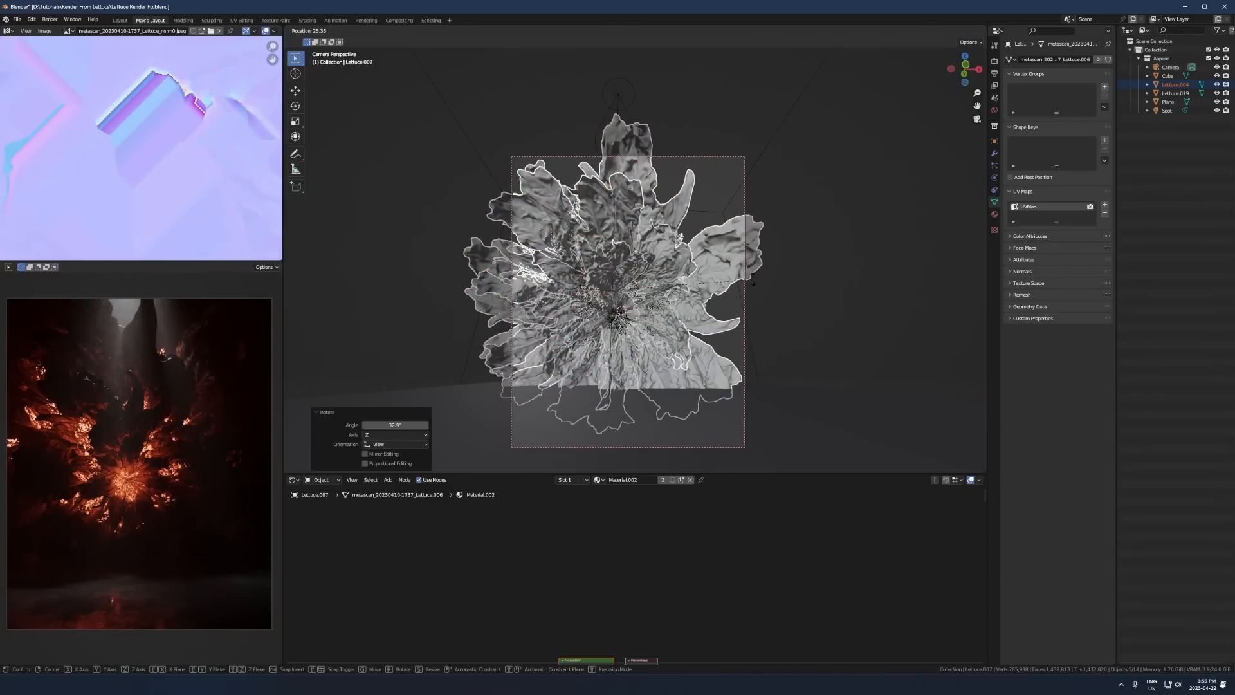
click(751, 292)
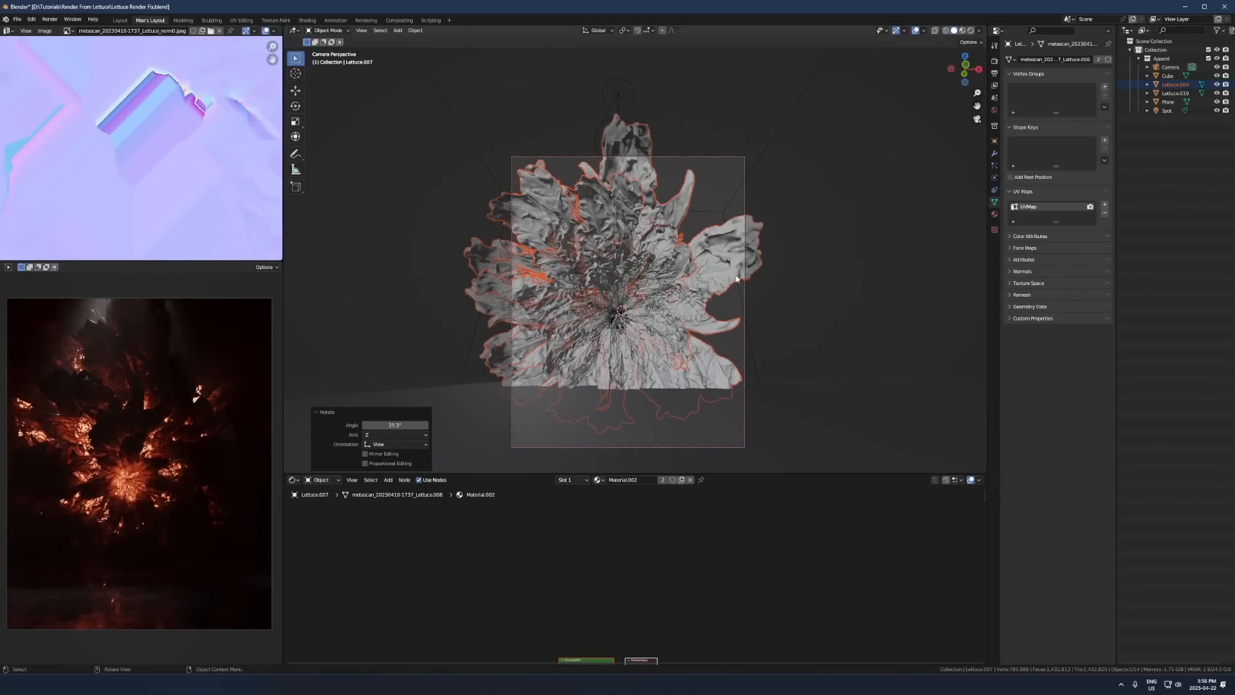
mouse_move(725, 276)
middle_down()
mouse_move(683, 303)
mouse_move(726, 290)
middle_up()
key(g)
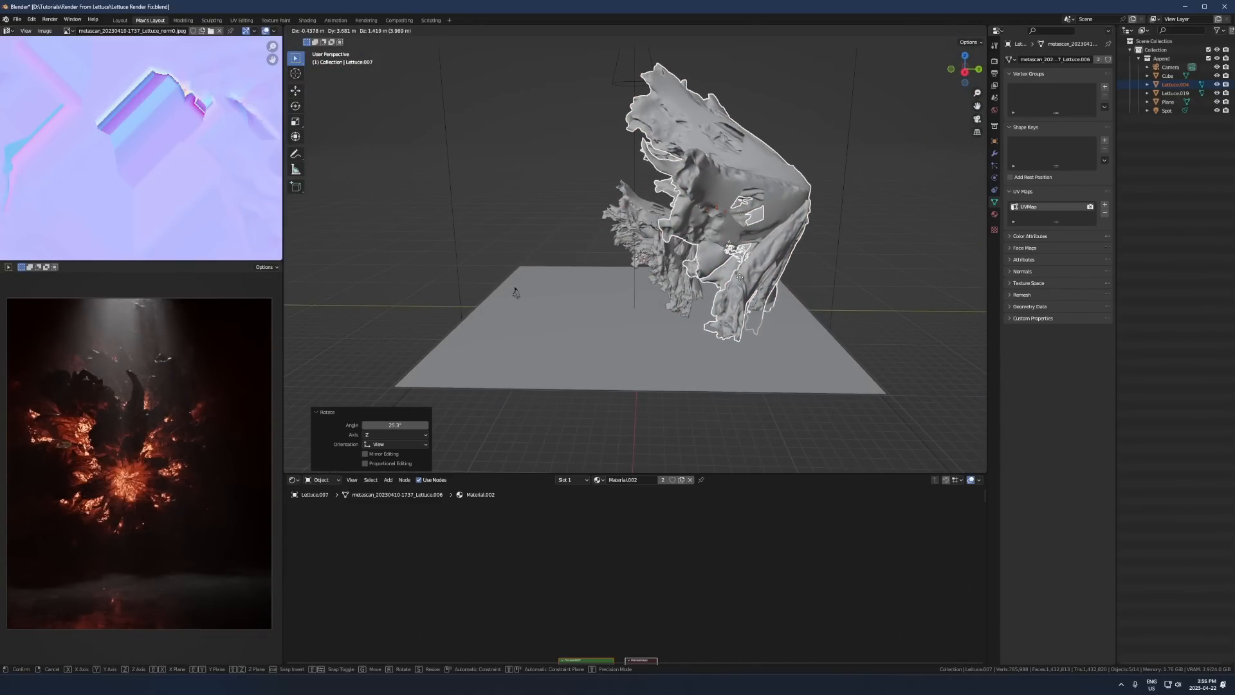
click(739, 277)
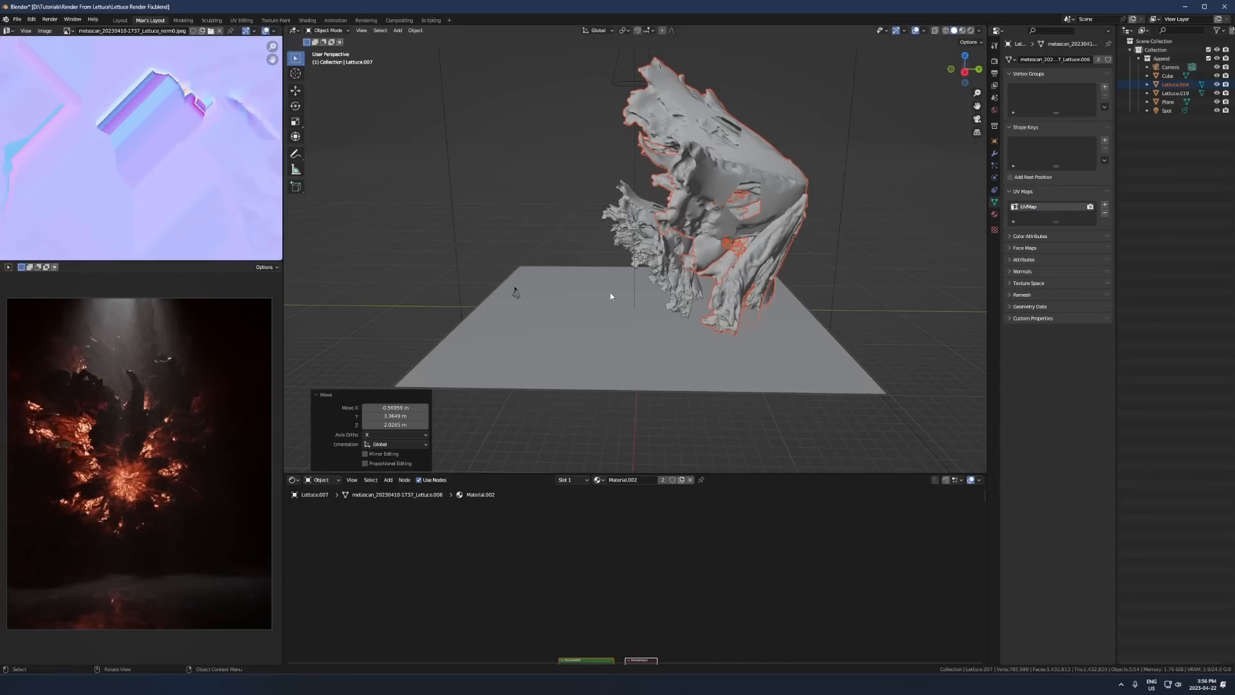
- Scale the lettuce group up to about 1.048 and return to the camera view
key(s)
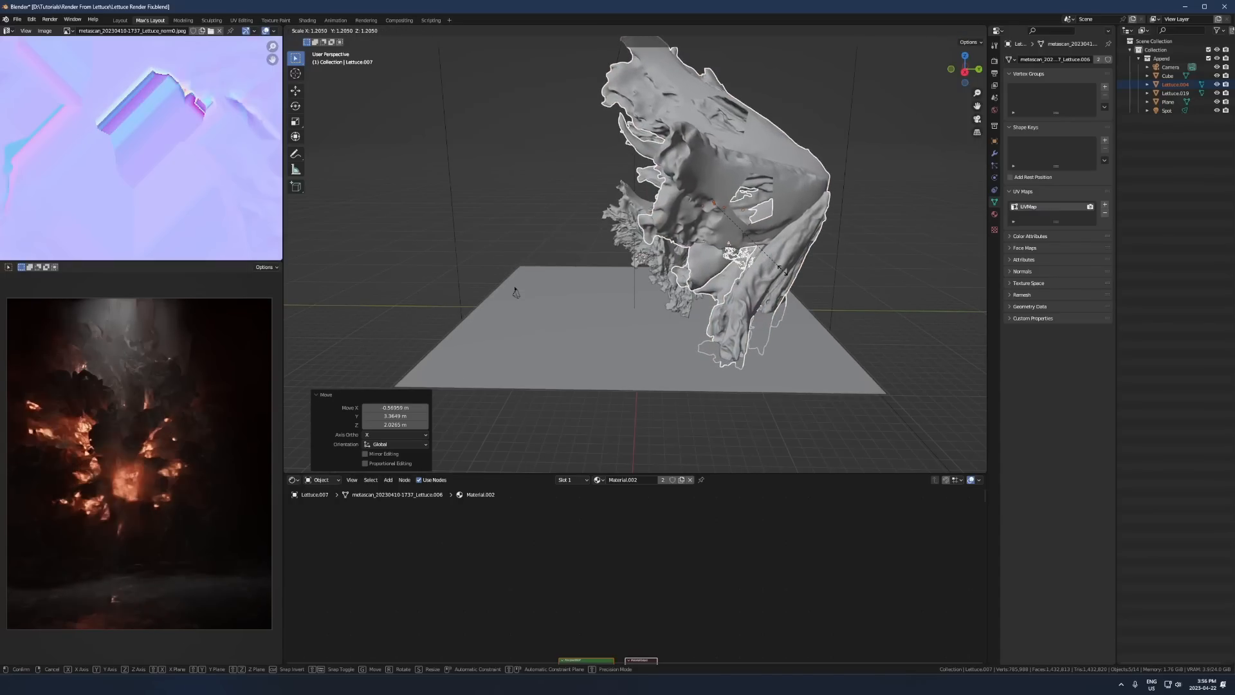
click(876, 241)
key(KP_0)
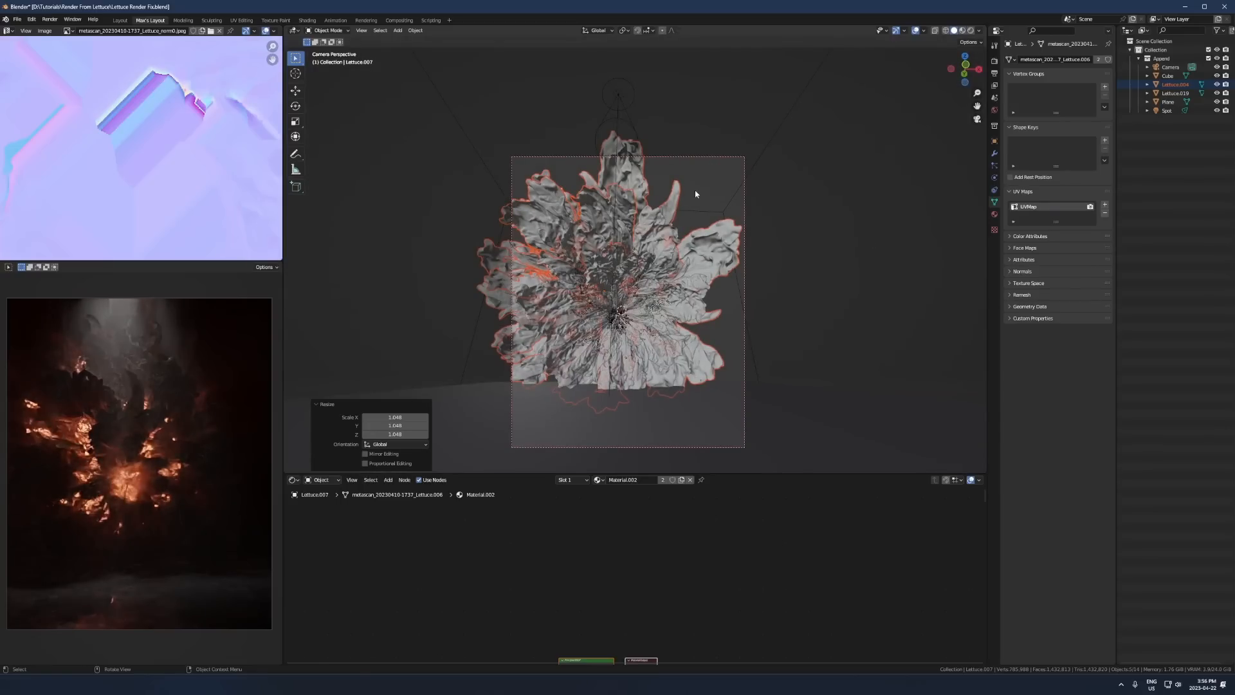
- Duplicate the lettuce group, place the copy beside the main flower and free-rotate it to face outward
scroll(676, 255, down, 2)
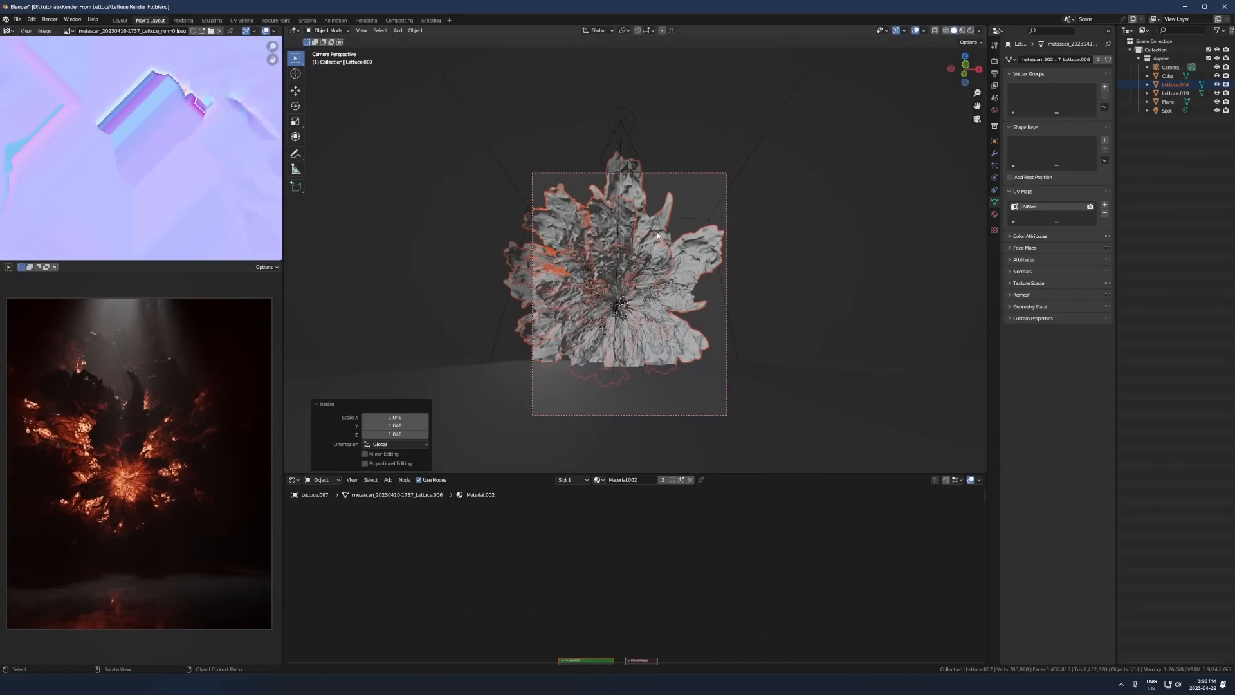
key(shift+d)
click(818, 294)
key(r)
key(r)
click(880, 297)
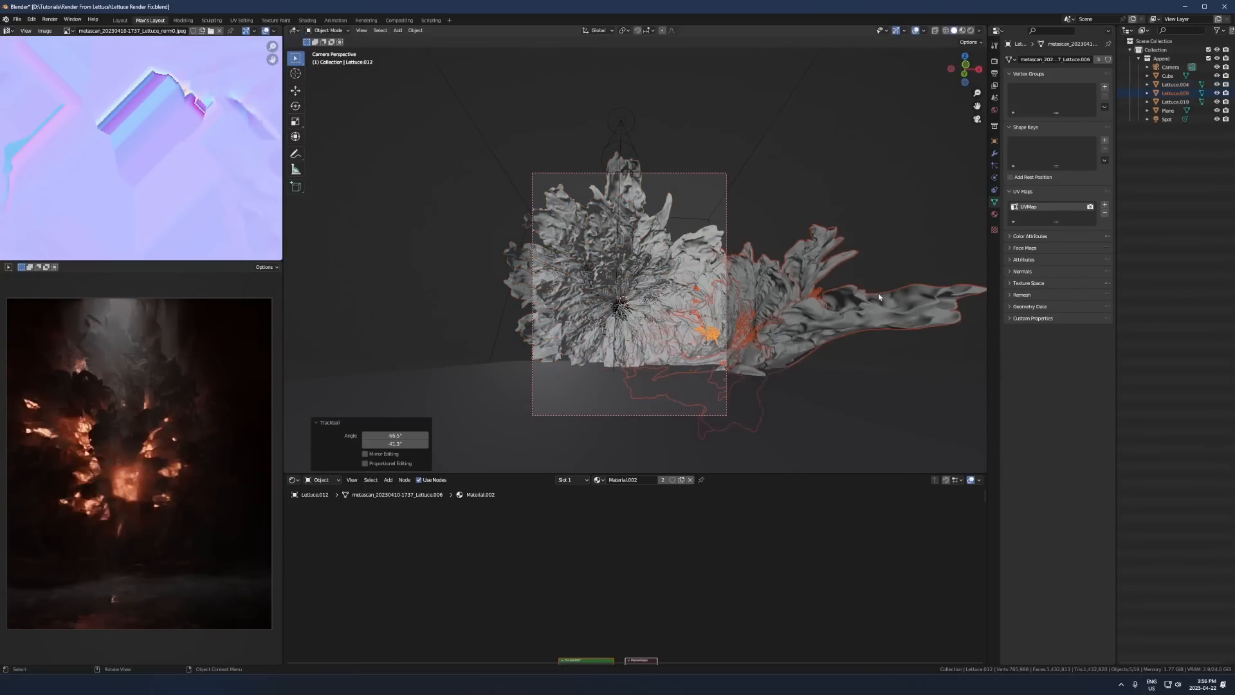
- Lower the duplicated lettuce group beside the flower's base, then free-rotate it so its leaves fan outward
key(g)
click(849, 317)
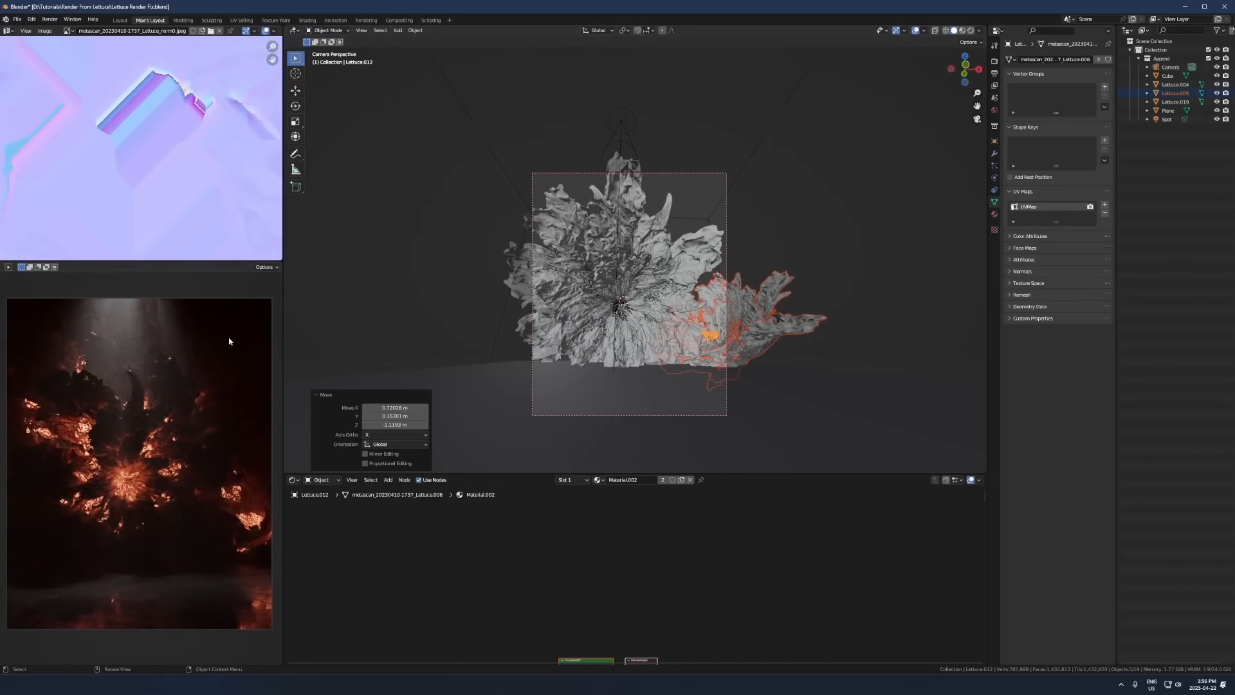
key(r)
key(r)
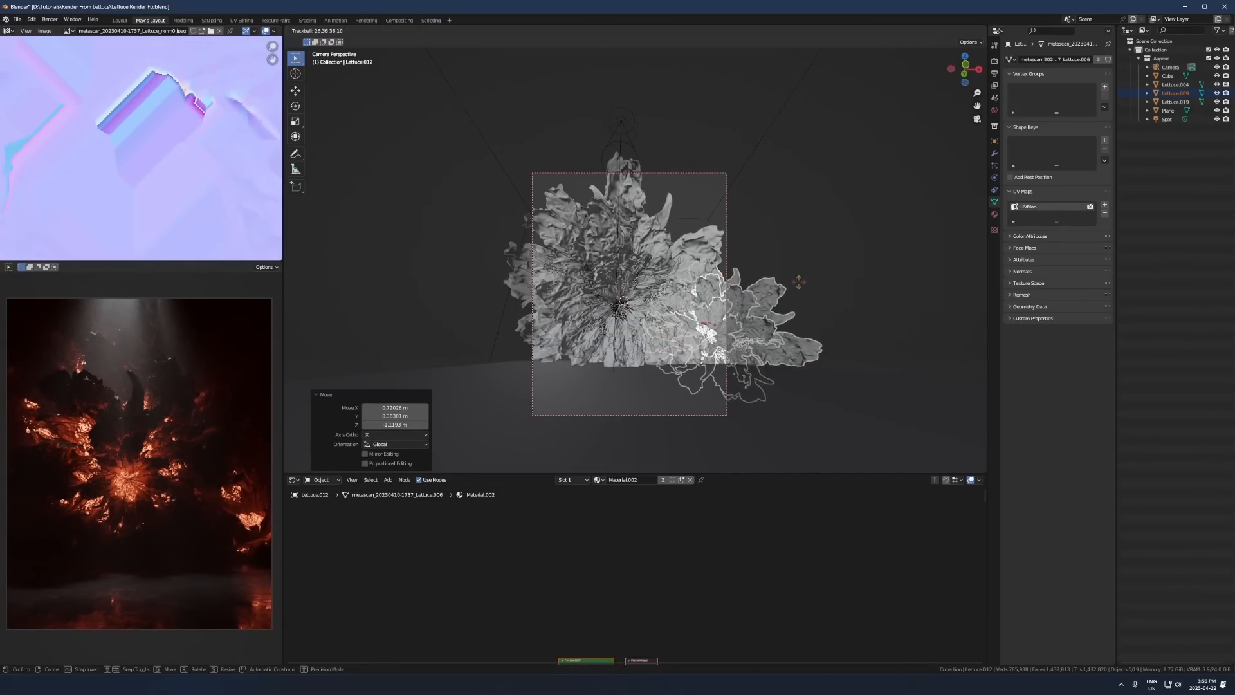
click(666, 276)
- Delete two of the inner lettuce pieces from the duplicated group beside the flower
scroll(670, 263, up, 3)
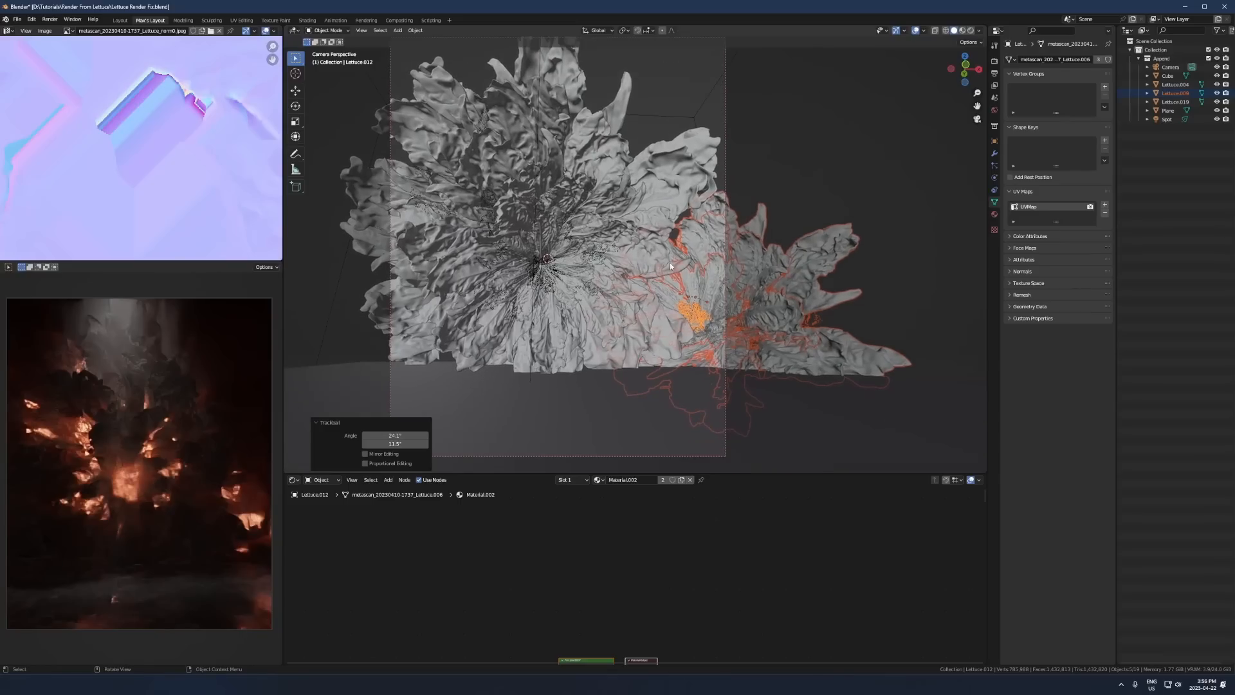
click(700, 320)
key(Delete)
click(743, 331)
key(Delete)
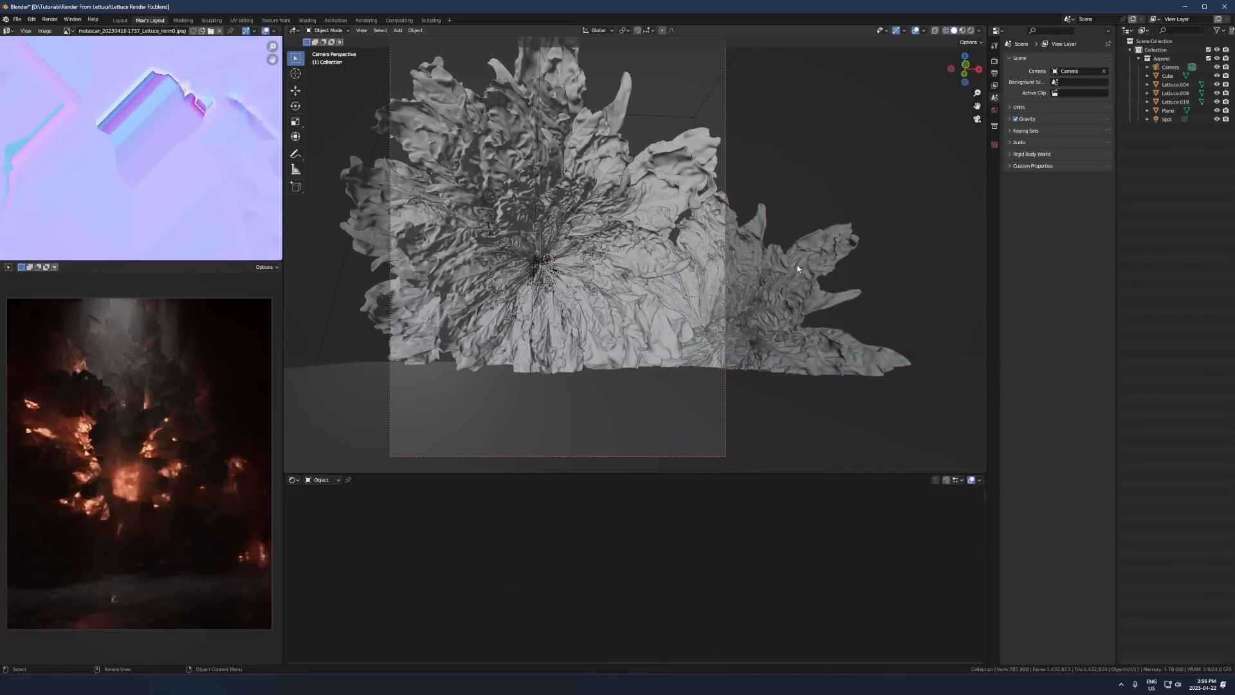
- Free-rotate the remaining lettuce piece beside the flower and scale it up
click(798, 269)
key(r)
key(r)
click(842, 302)
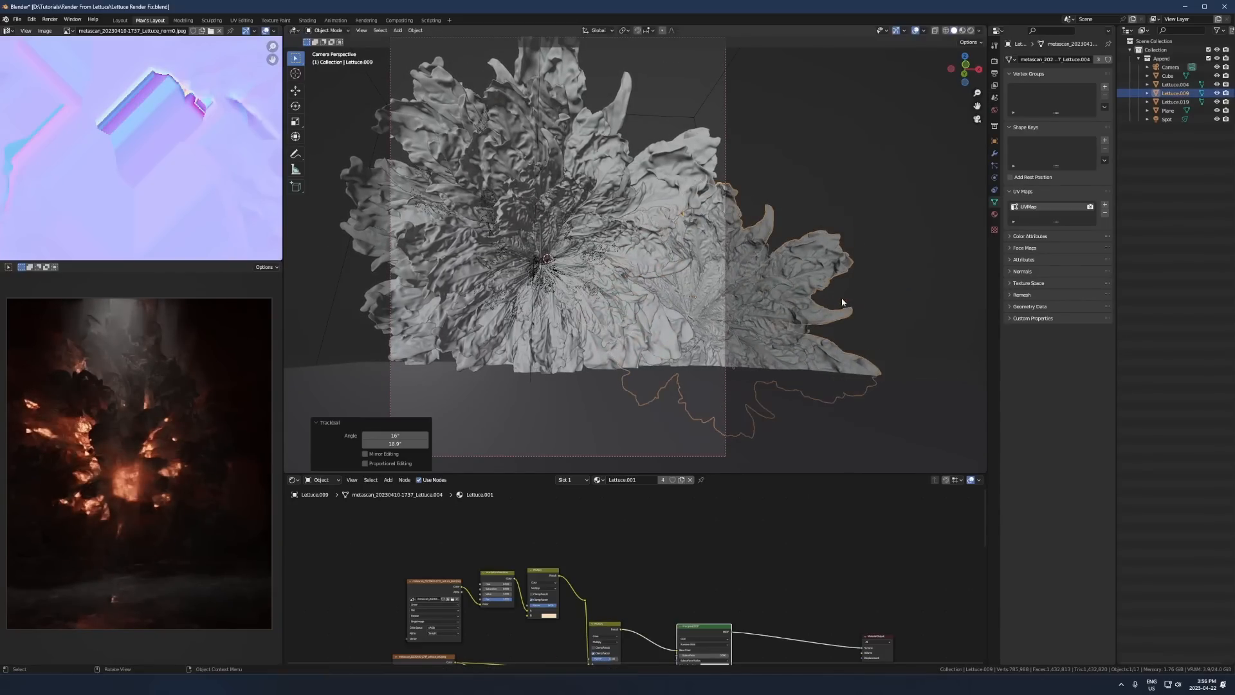
key(s)
click(859, 252)
- Free-rotate the enlarged lettuce piece again and move it about 3 m along X, away from the flower's centre
key(r)
key(r)
click(798, 251)
key(g)
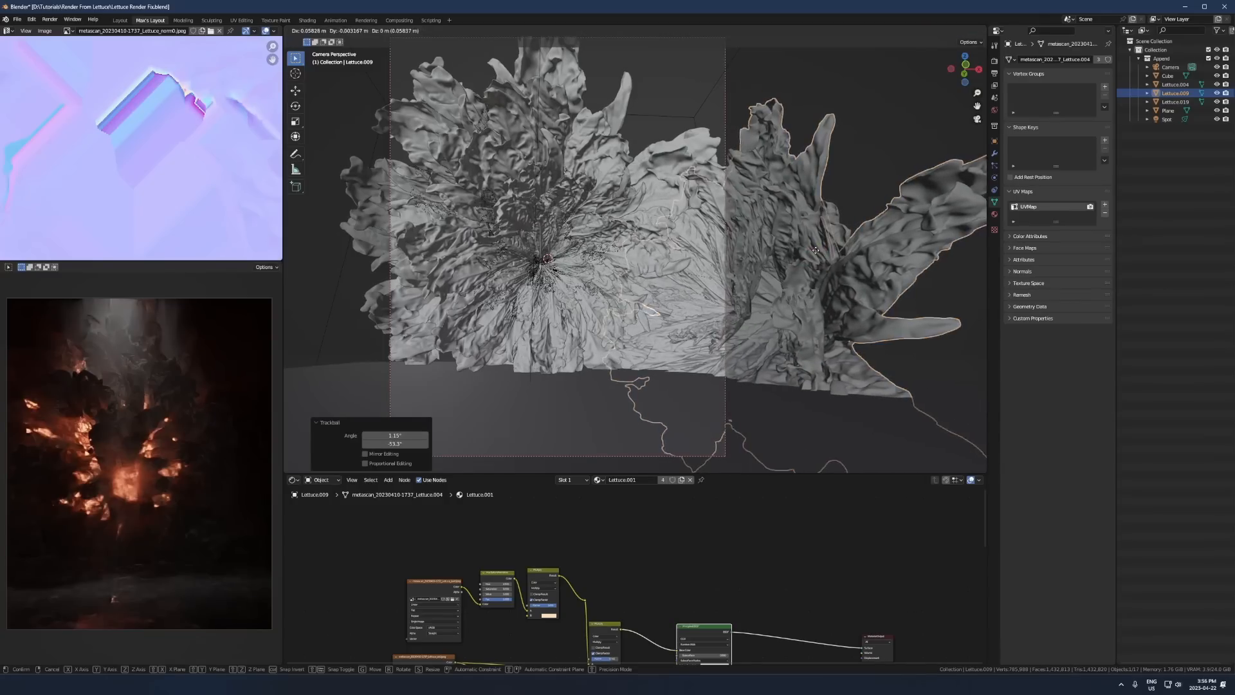
click(850, 262)
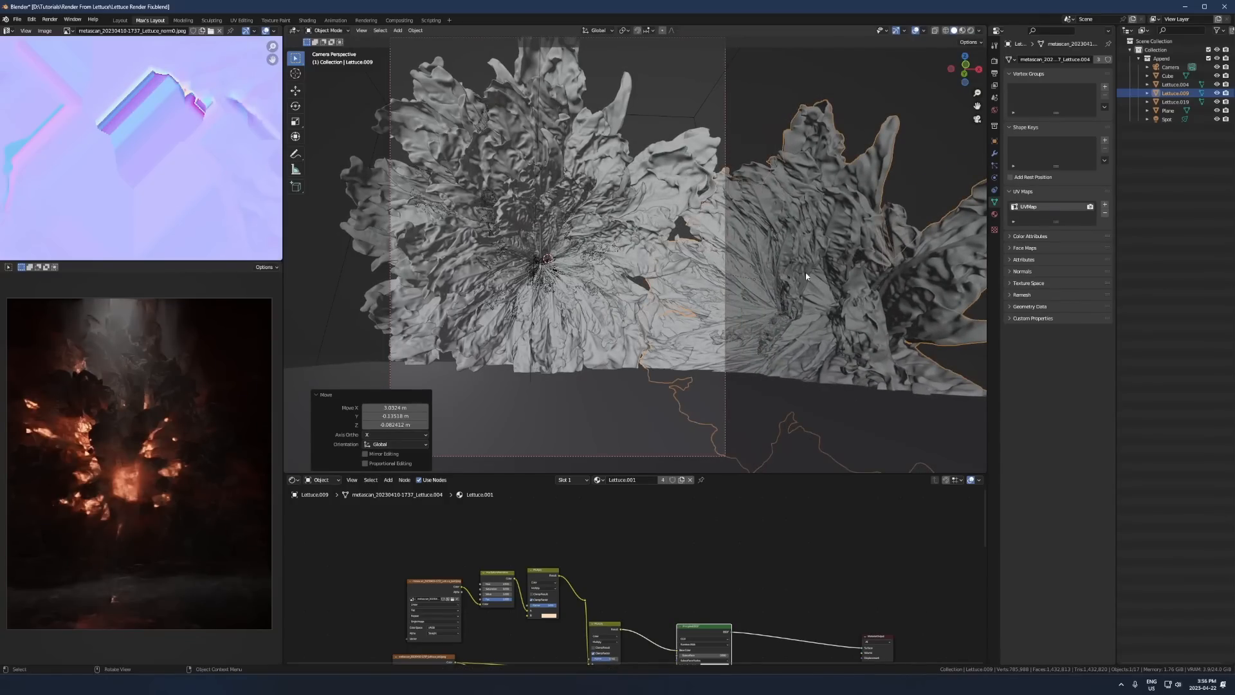
scroll(809, 269, down, 3)
scroll(809, 269, up, 5)
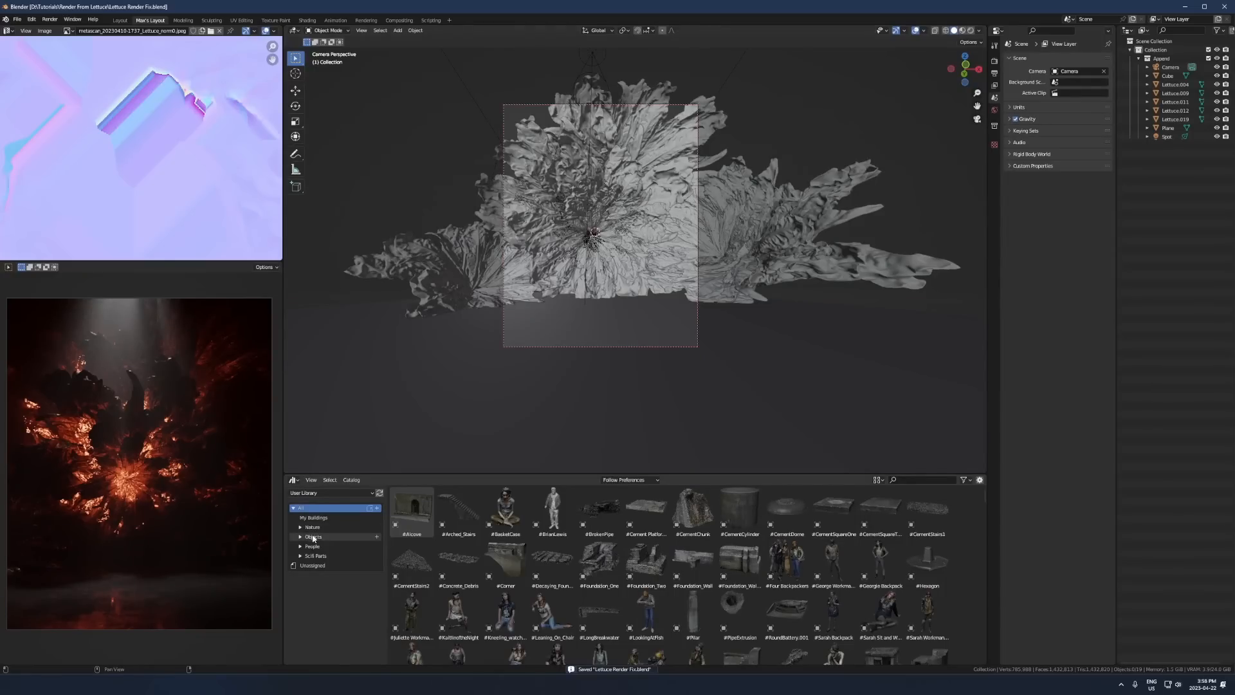
- Find the Robe asset by searching the Objects catalog for "robe", and place it in front of the flower
click(313, 537)
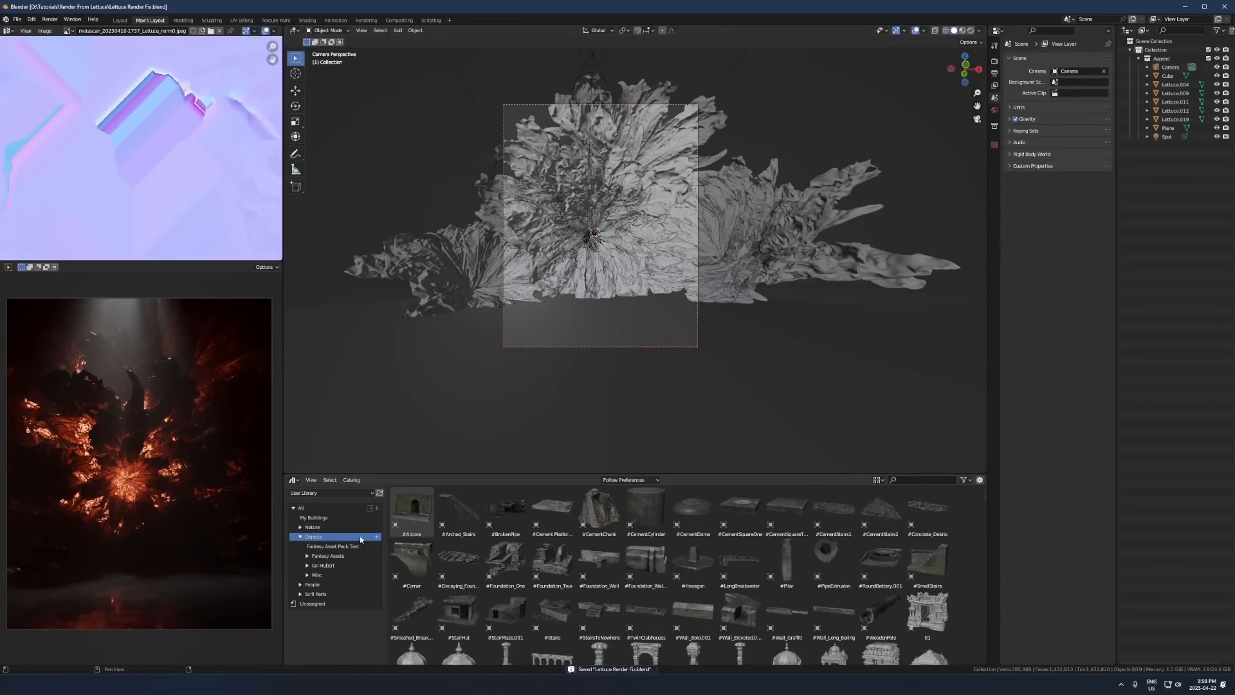
text(robe)
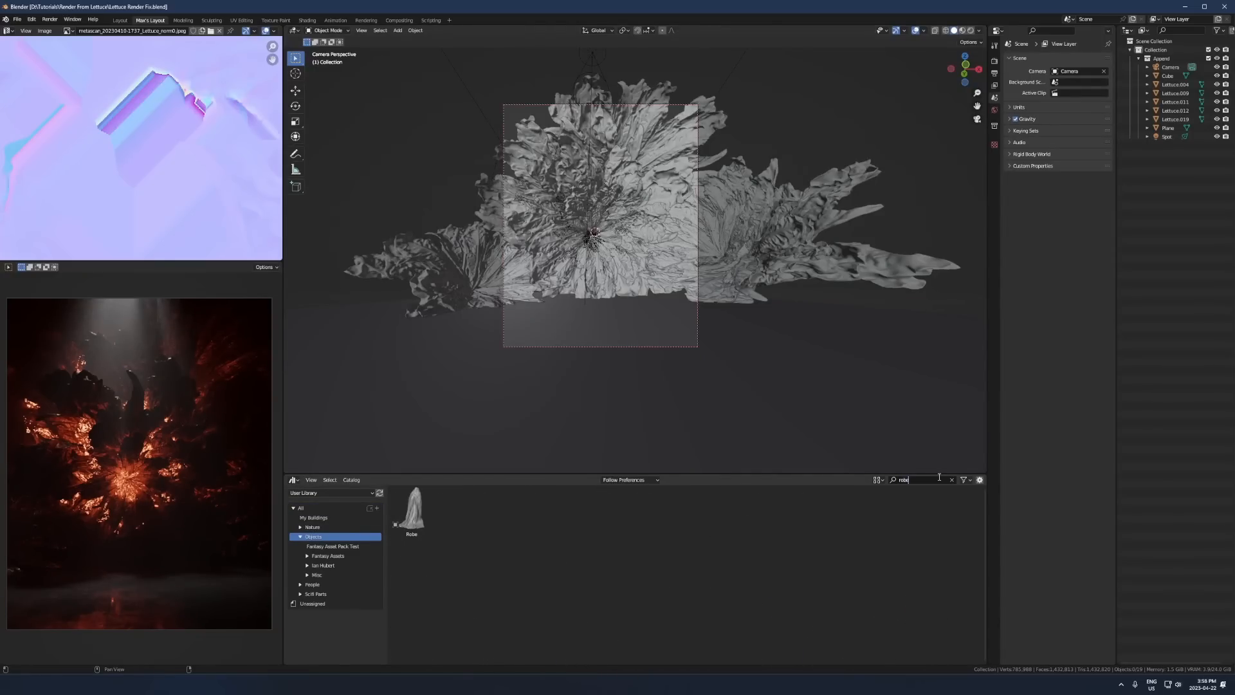
drag(413, 508, 580, 315)
- Examine the robe from several sides, then check its placement and appearance through the camera and in the rendered preview
key(KP_Decimal)
scroll(597, 326, down, 4)
mouse_move(597, 327)
middle_down()
mouse_move(577, 335)
mouse_move(624, 288)
middle_up()
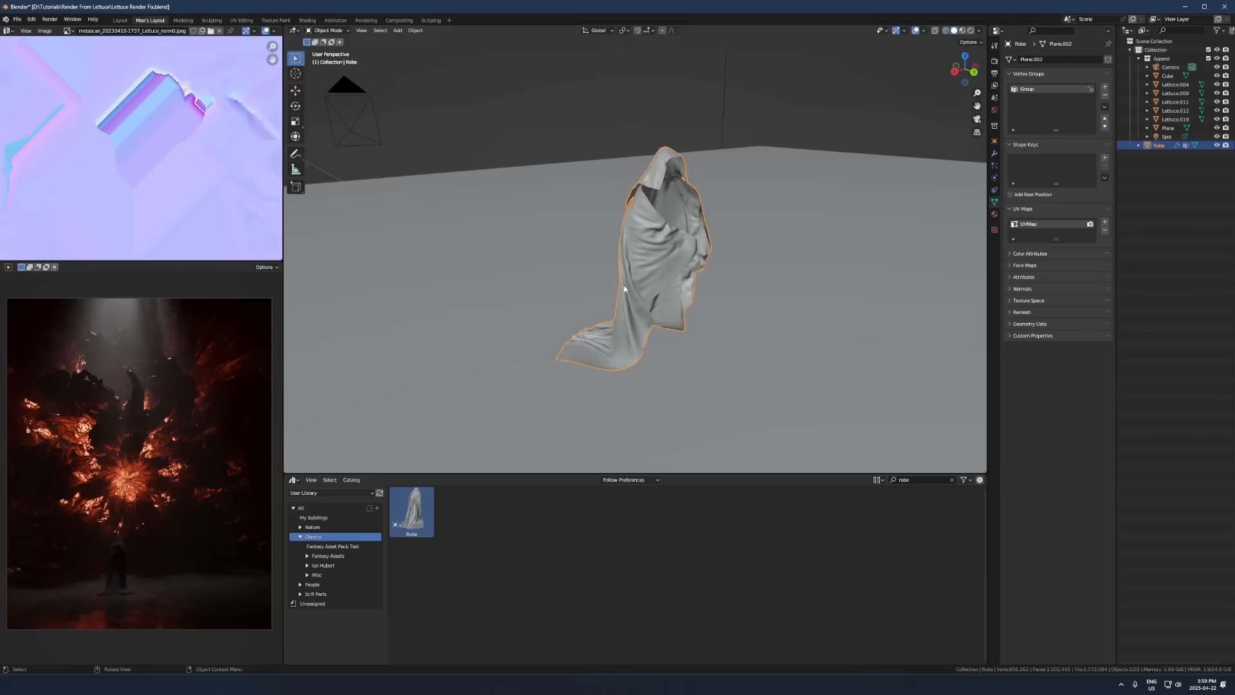
middle_drag(691, 286, 517, 246)
scroll(675, 130, down, 3)
middle_drag(629, 197, 501, 298)
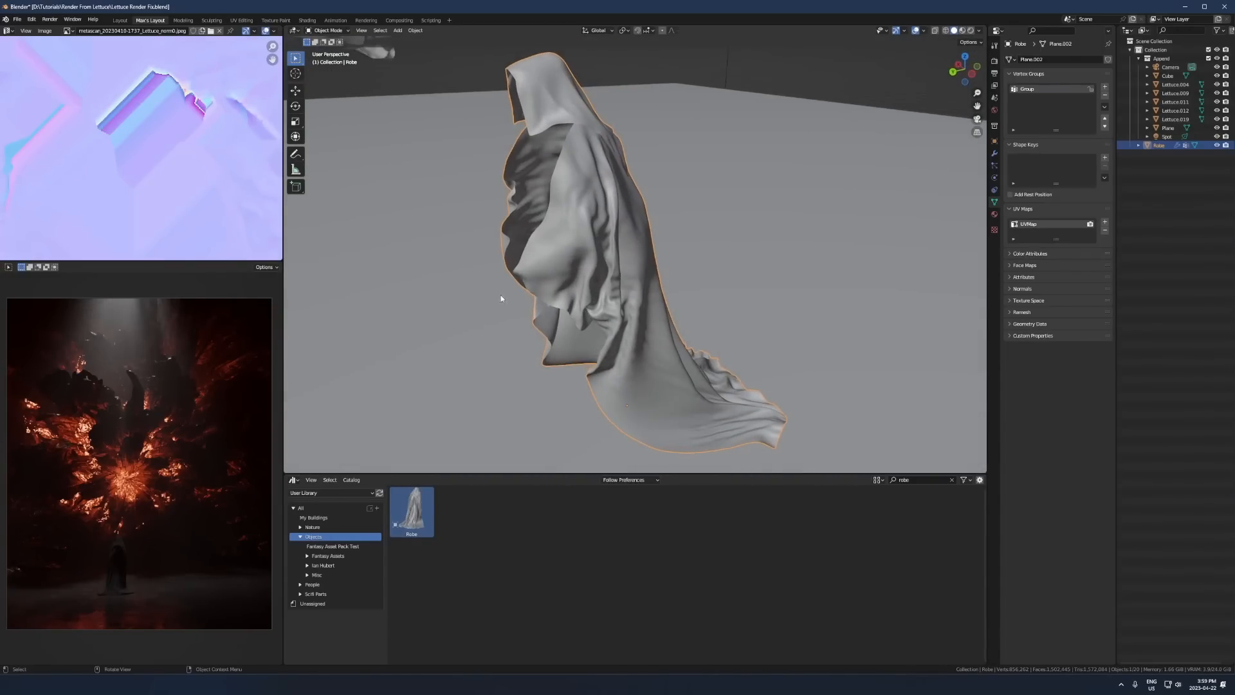
scroll(699, 184, down, 3)
key(KP_0)
scroll(699, 198, up, 3)
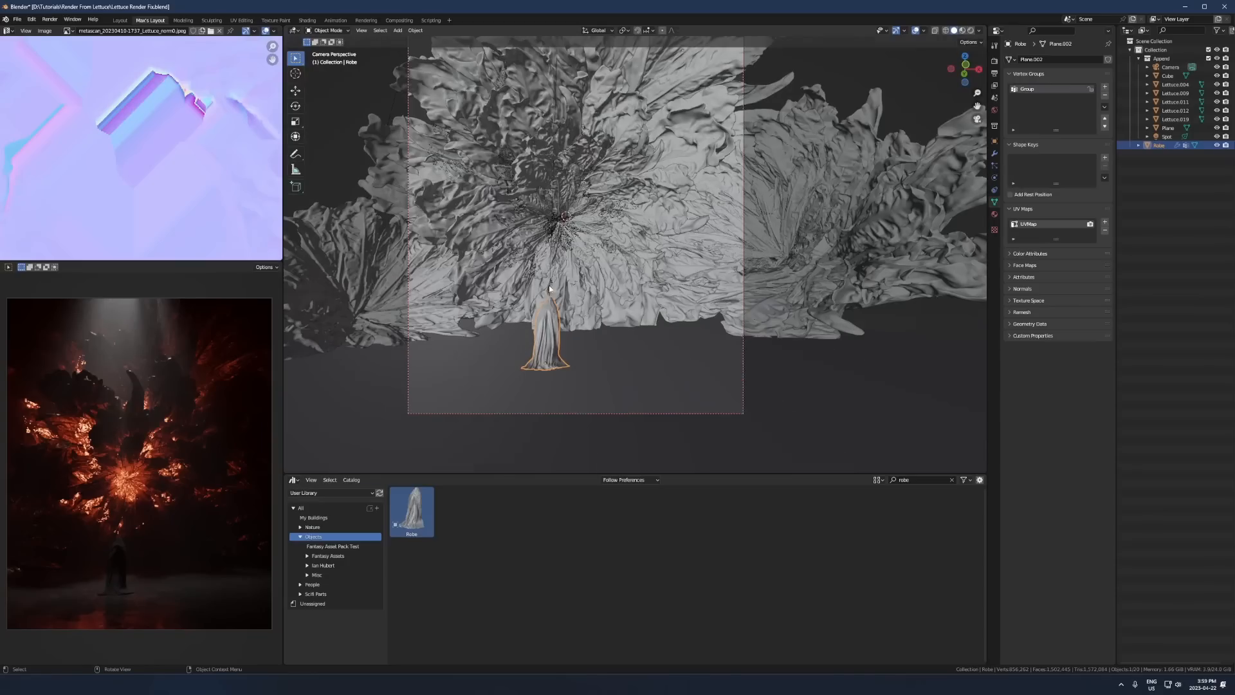
scroll(143, 554, up, 4)
shift+middle_drag(143, 555, 188, 326)
scroll(189, 325, up, 5)
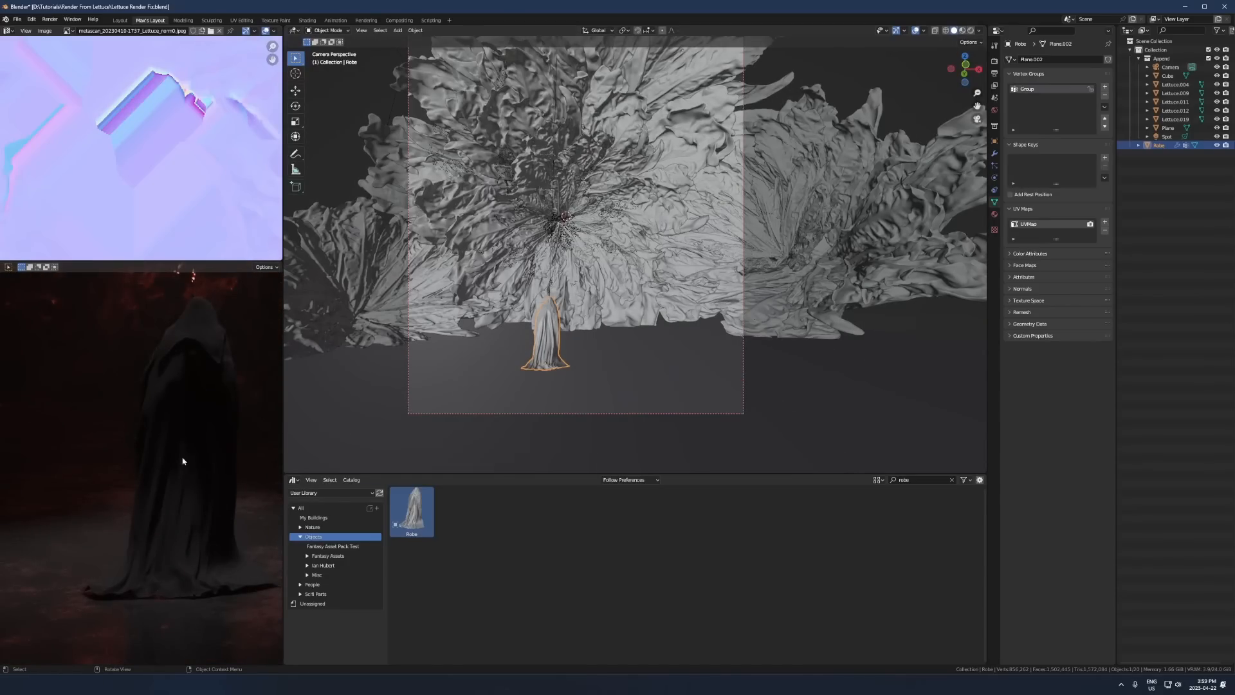
- Lower the robe slightly along the global Z axis to seat it on the floor
scroll(572, 274, down, 1)
key(g)
key(z)
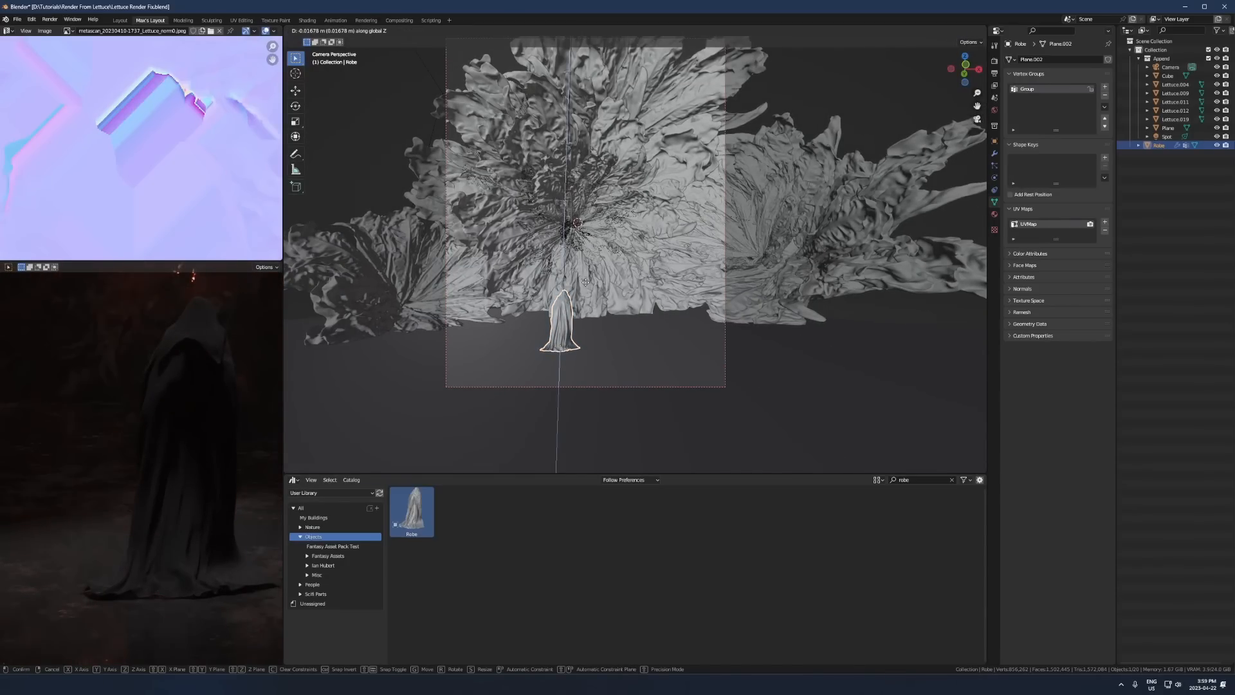
click(585, 282)
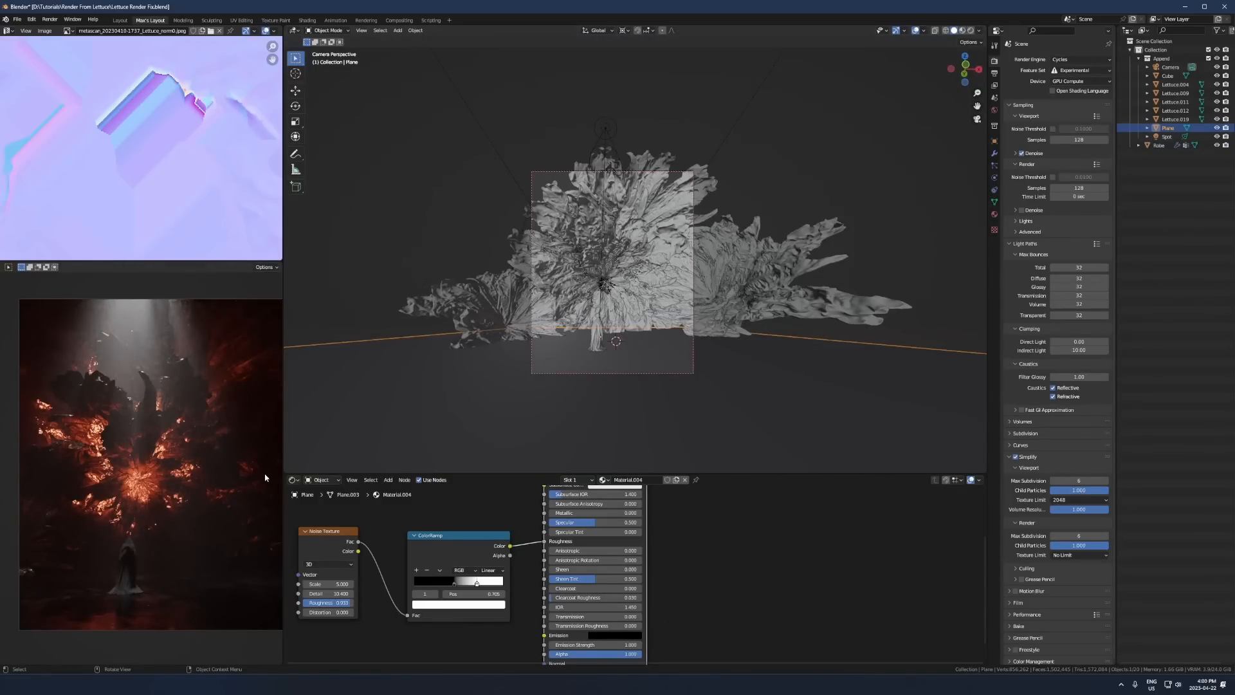
- Set the scene camera's focal length to 16 mm
scroll(634, 254, up, 1)
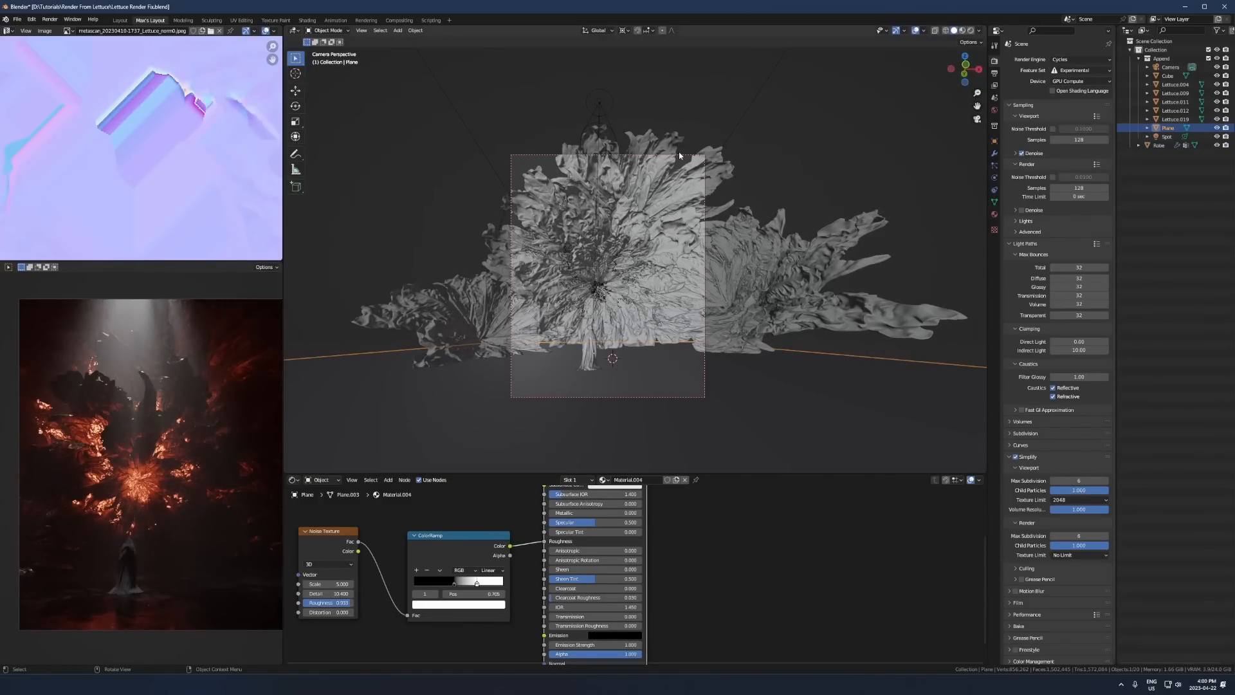
click(680, 155)
click(994, 178)
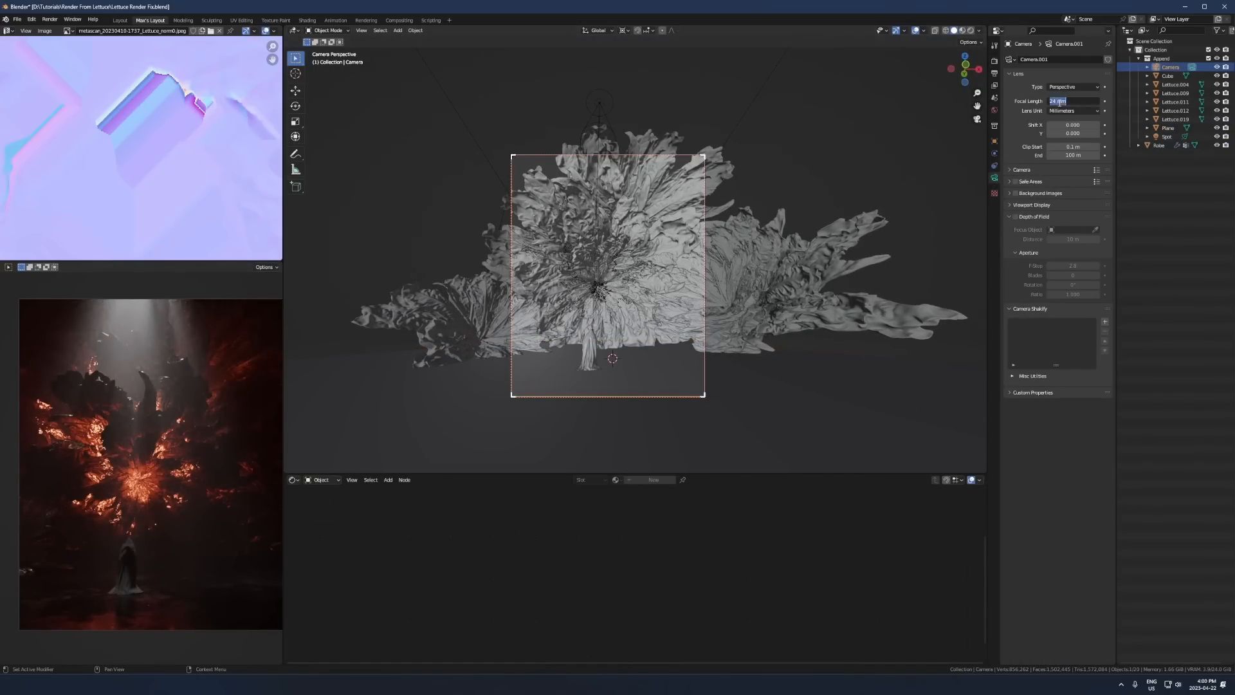
key(Return)
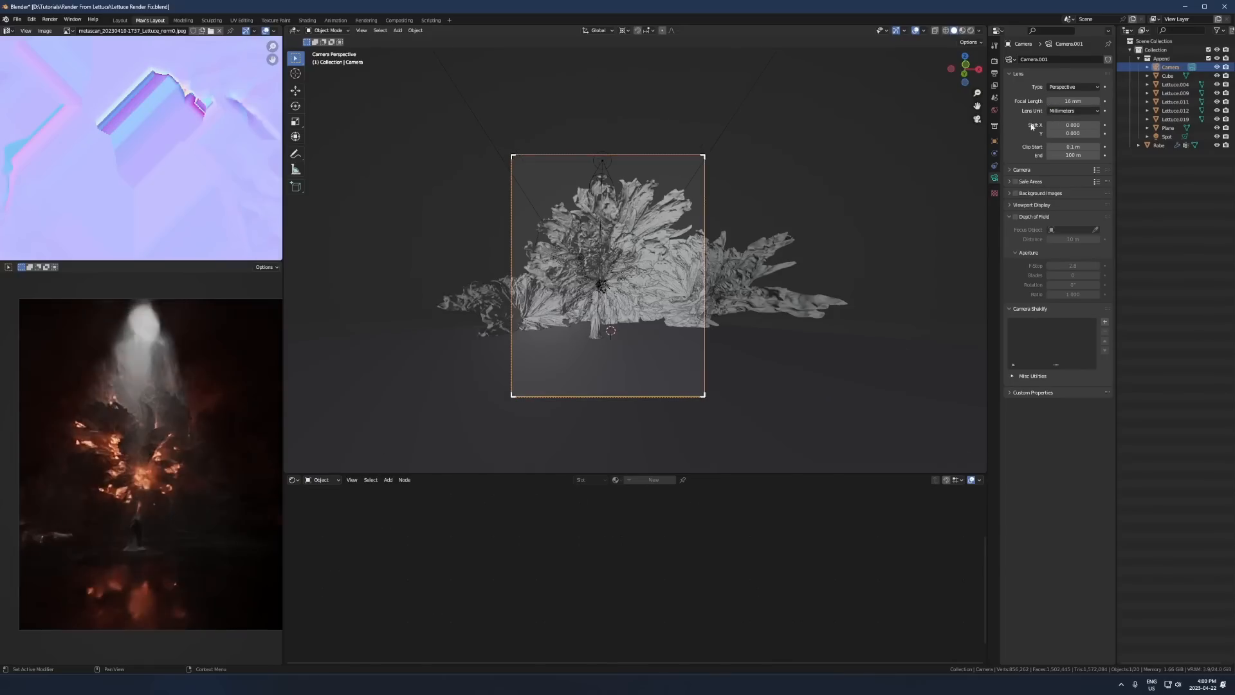
key(shift+a)
mouse_move(497, 344)
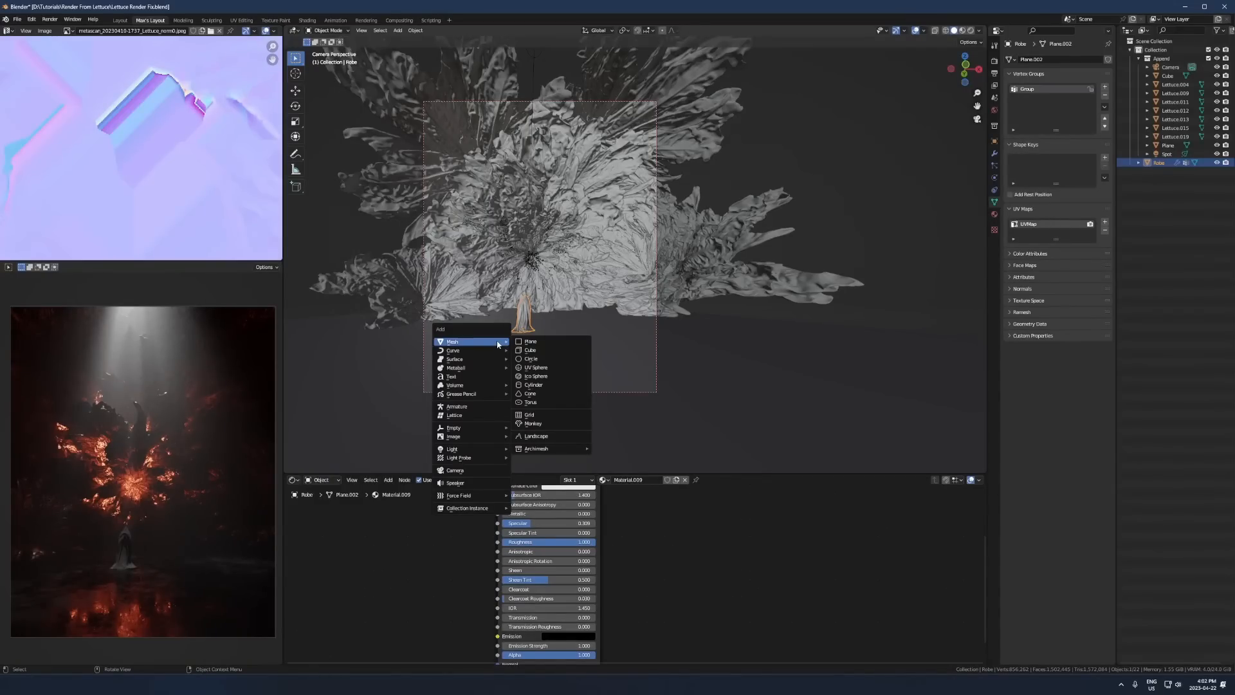
key(Escape)
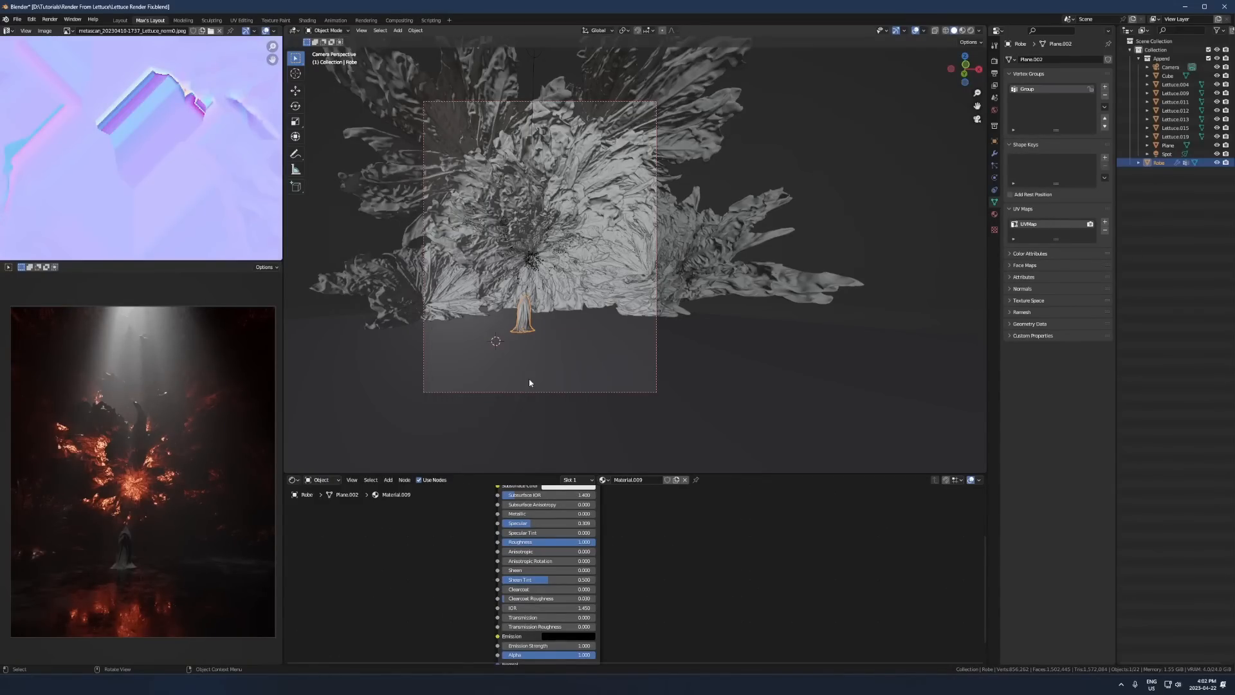
- Add a cylinder mesh on the floor near the robe and isolate it in a front local view
key(shift+a)
mouse_move(503, 367)
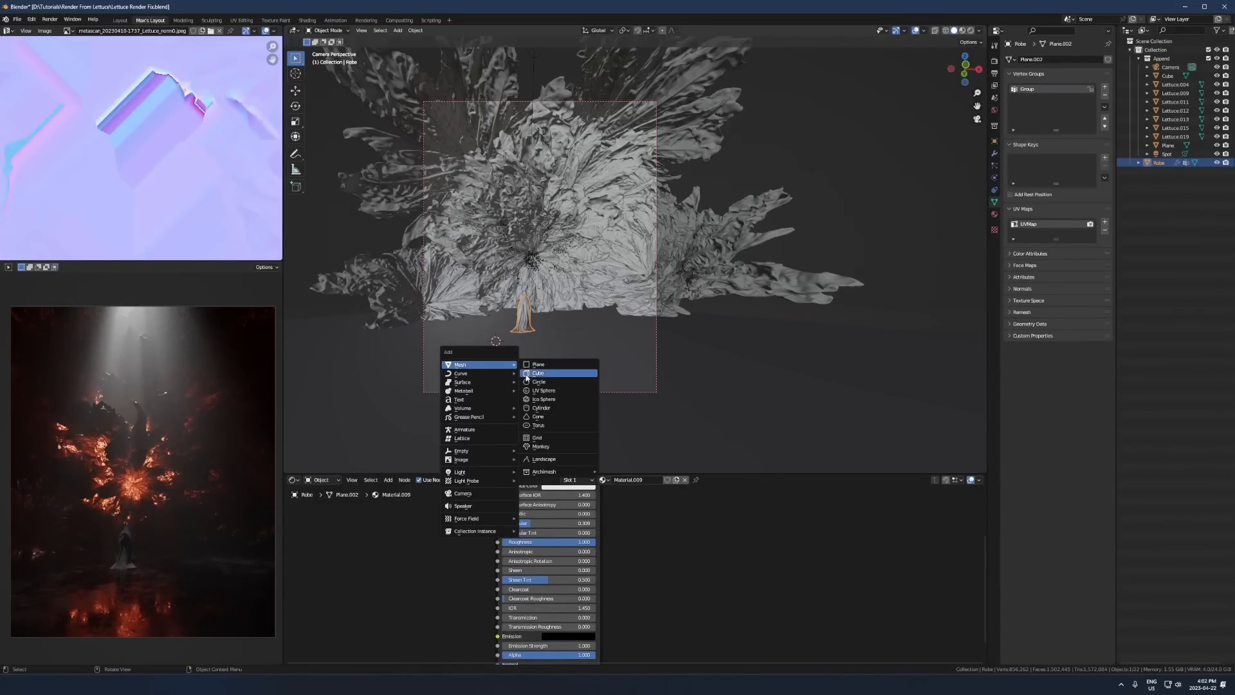
click(553, 410)
key(KP_Divide)
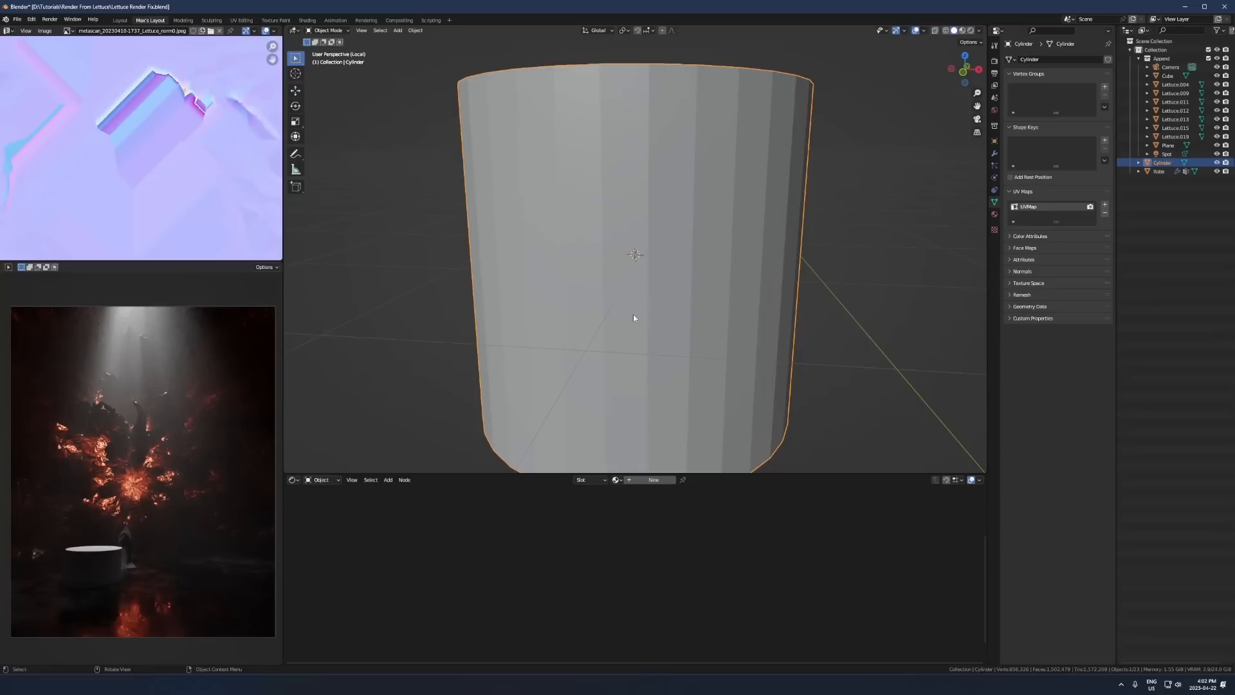
key(KP_1)
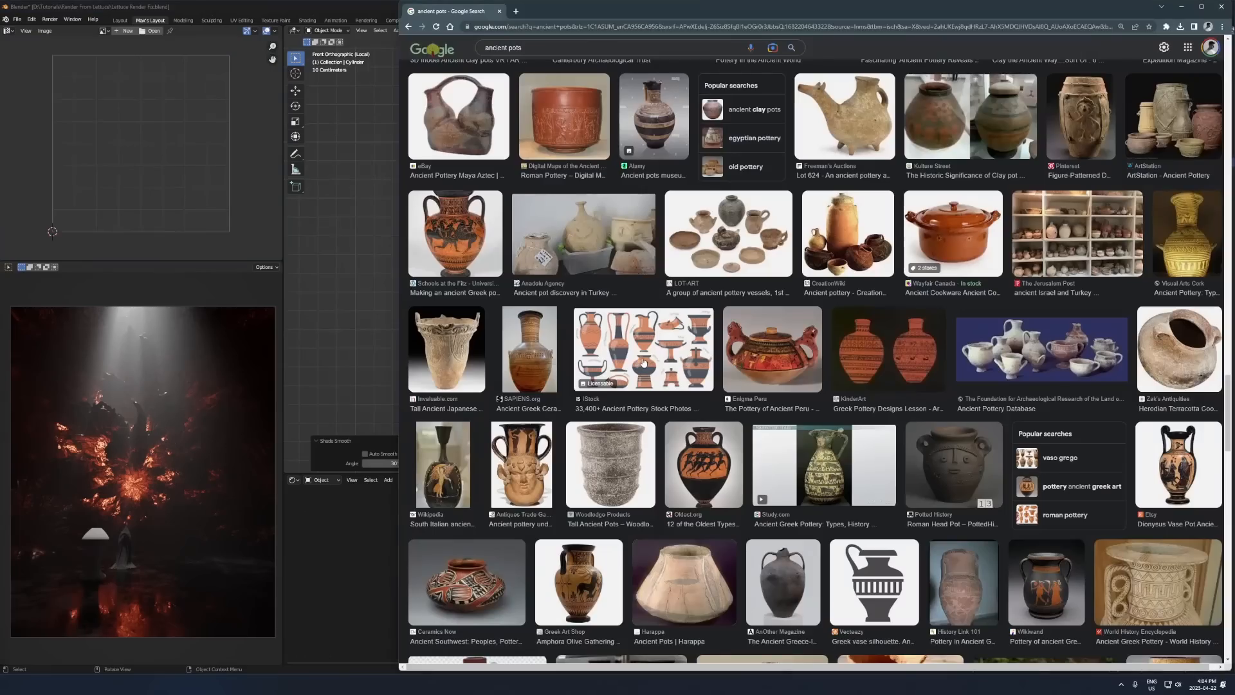
- Taper the cylinder by narrowing its bottom ring and raising it about 1.18 m along Z, then extrude a short stem downward
click(627, 345)
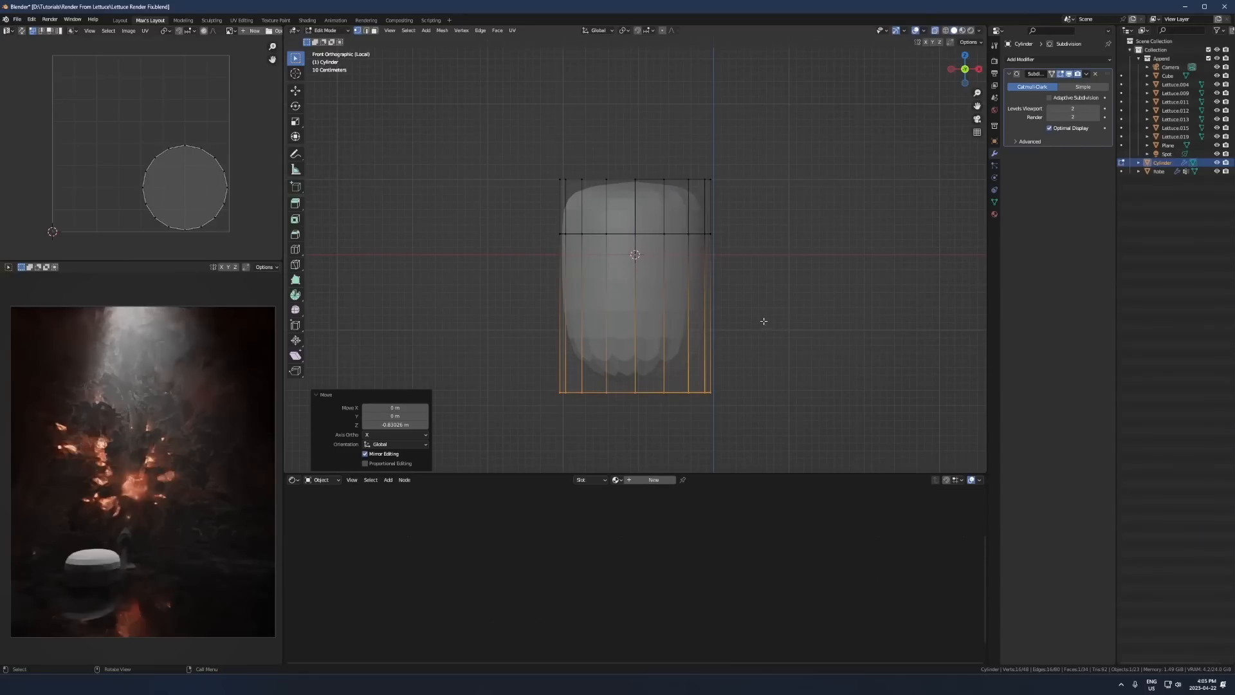
key(g)
key(z)
click(671, 286)
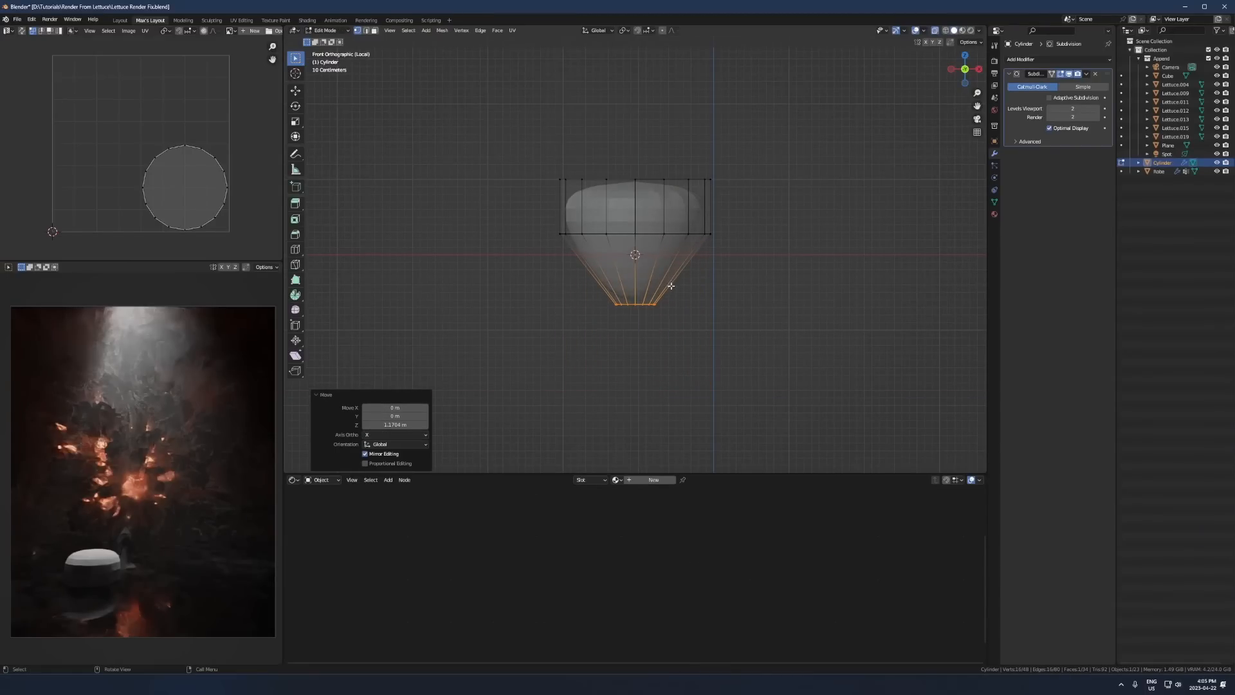
key(e)
click(709, 292)
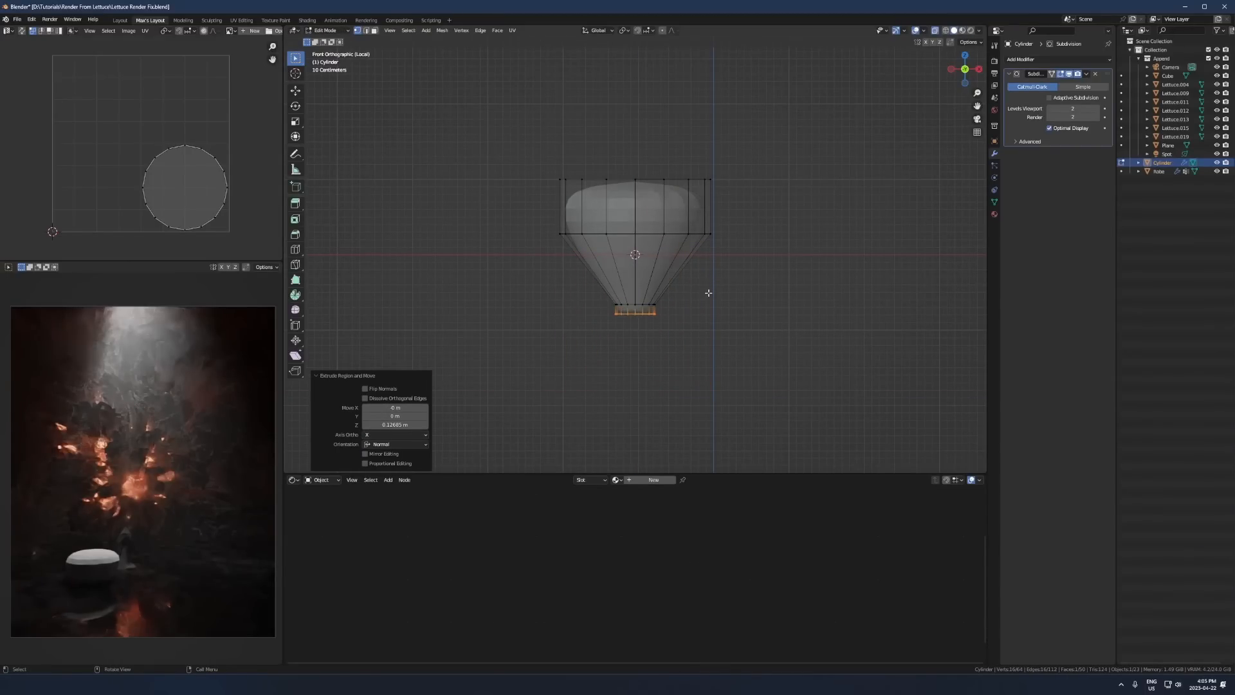
- Add a horizontal edge loop close to the top edge of the cylinder's upper band
drag(750, 149, 544, 202)
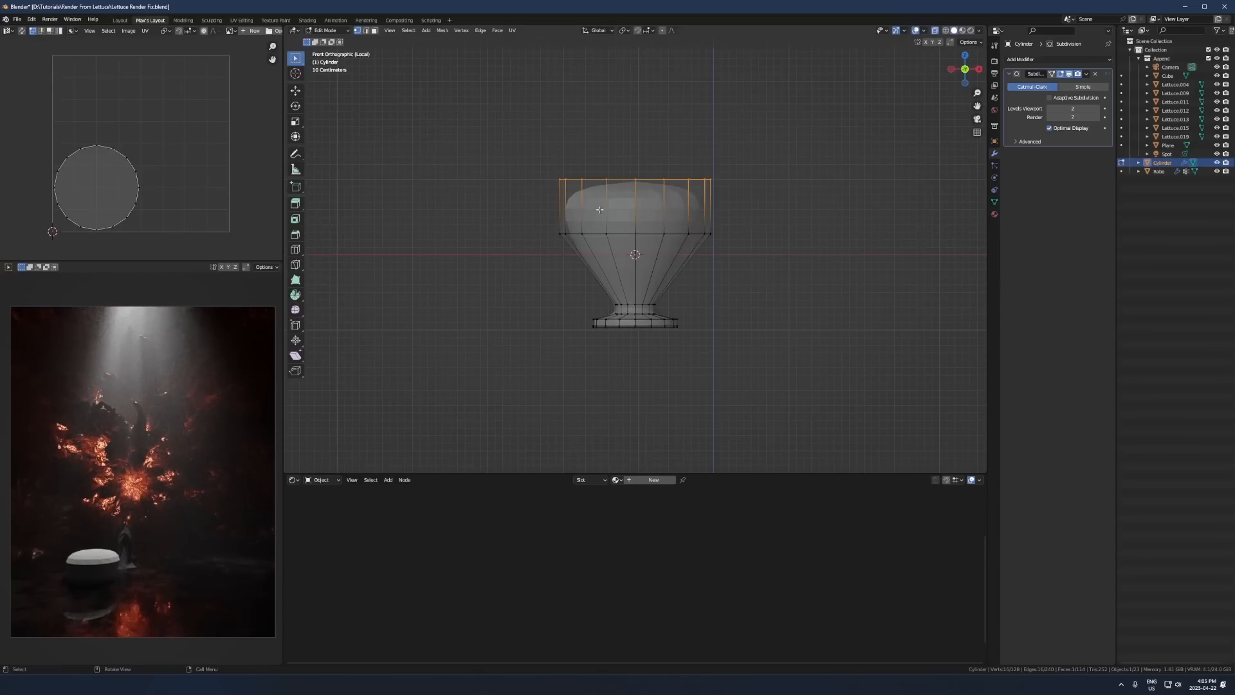
key(ctrl+r)
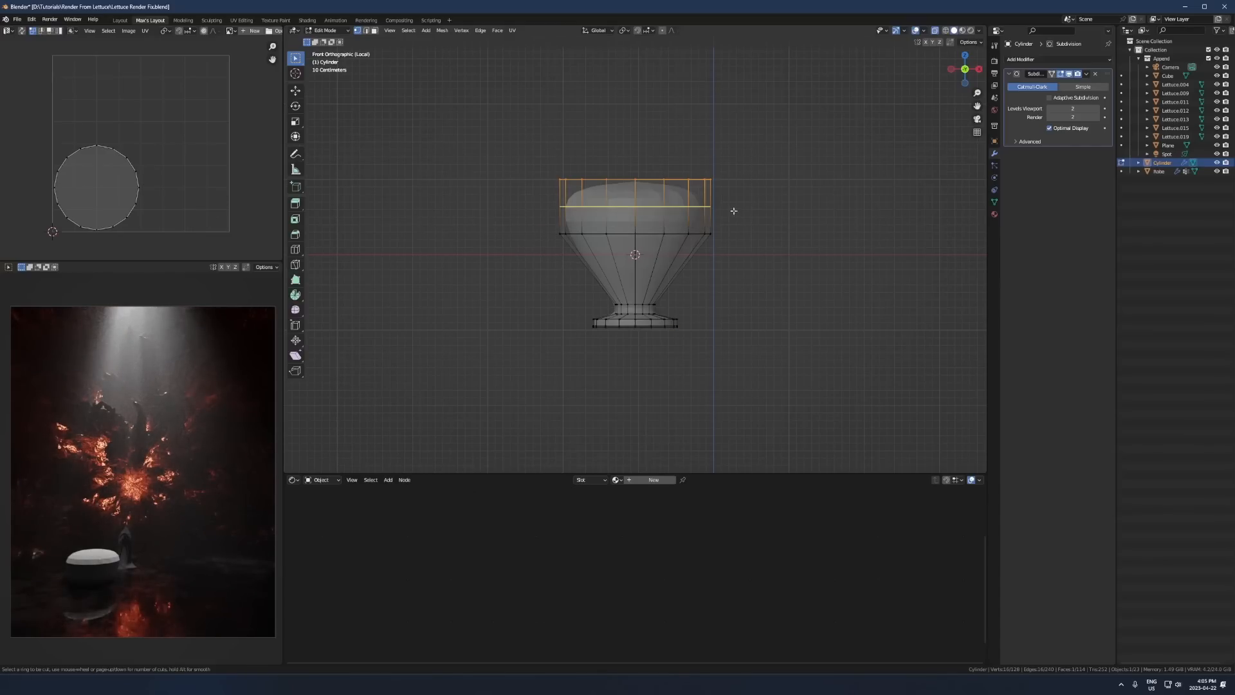
click(733, 210)
click(724, 188)
- Scale the cylinder's upper band horizontally with Z locked, and raise it along the Z axis
drag(742, 125, 424, 269)
key(s)
key(shift+z)
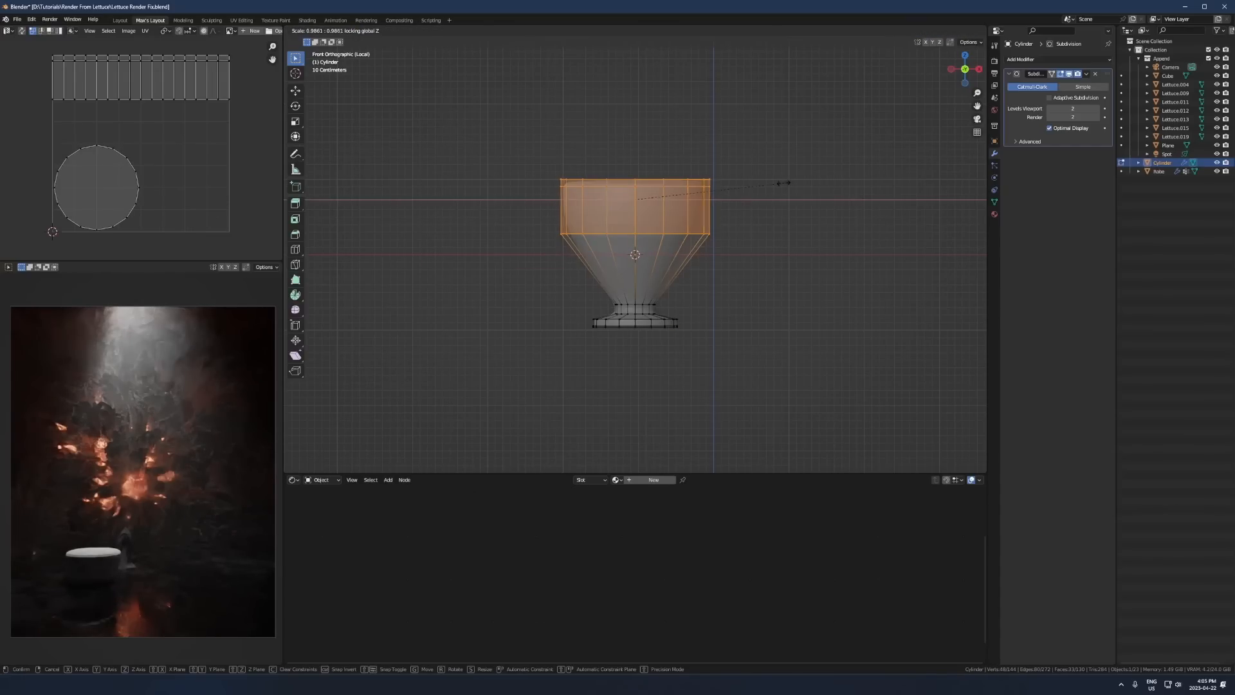
click(739, 193)
key(g)
key(z)
click(733, 184)
- Narrow the vessel's top rim to a scale of 0.716 and raise it slightly along the Z axis
drag(743, 137, 524, 196)
drag(524, 195, 523, 196)
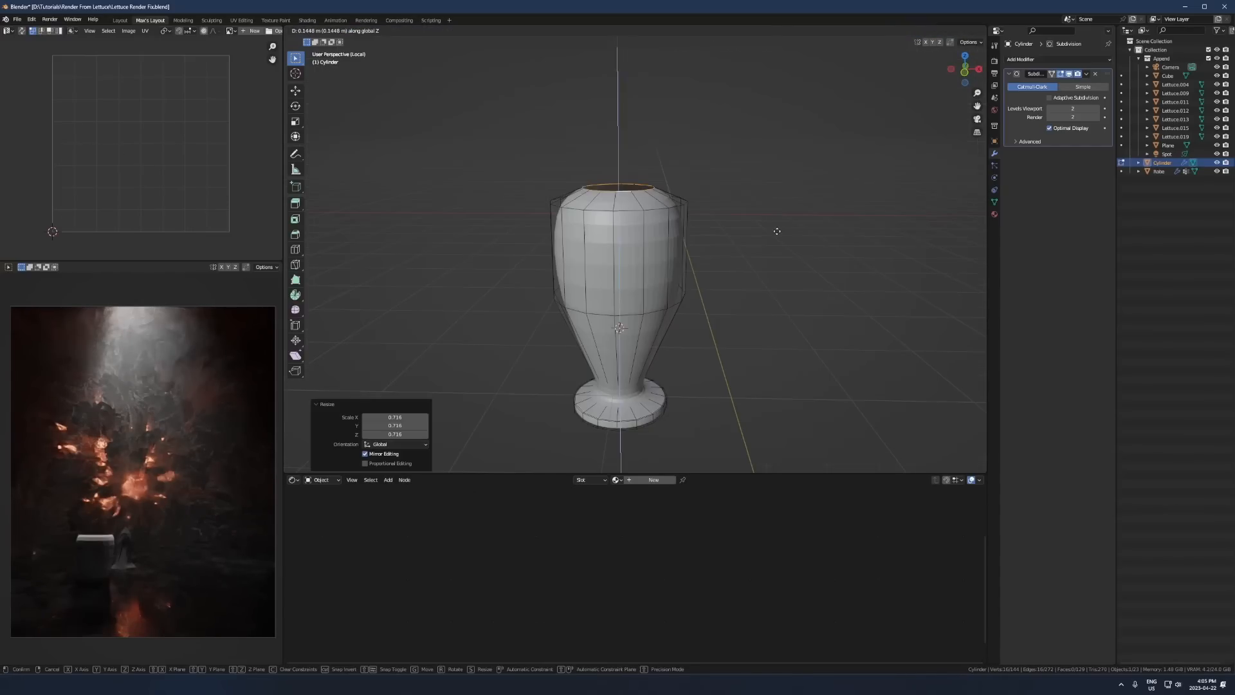
click(775, 231)
middle_drag(764, 283, 754, 265)
key(Tab)
key(KP_1)
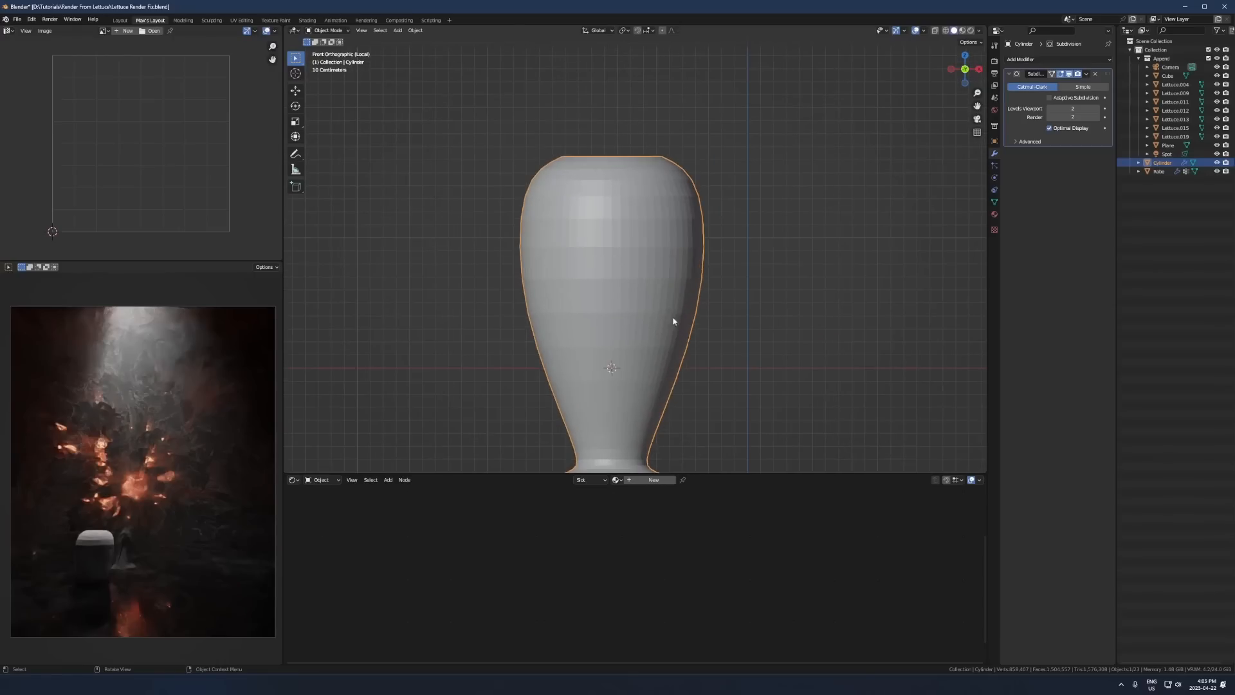
- Reposition the edge loop at the base of the vessel's wide body along the Z axis
key(Tab)
alt+click(601, 311)
key(g)
key(z)
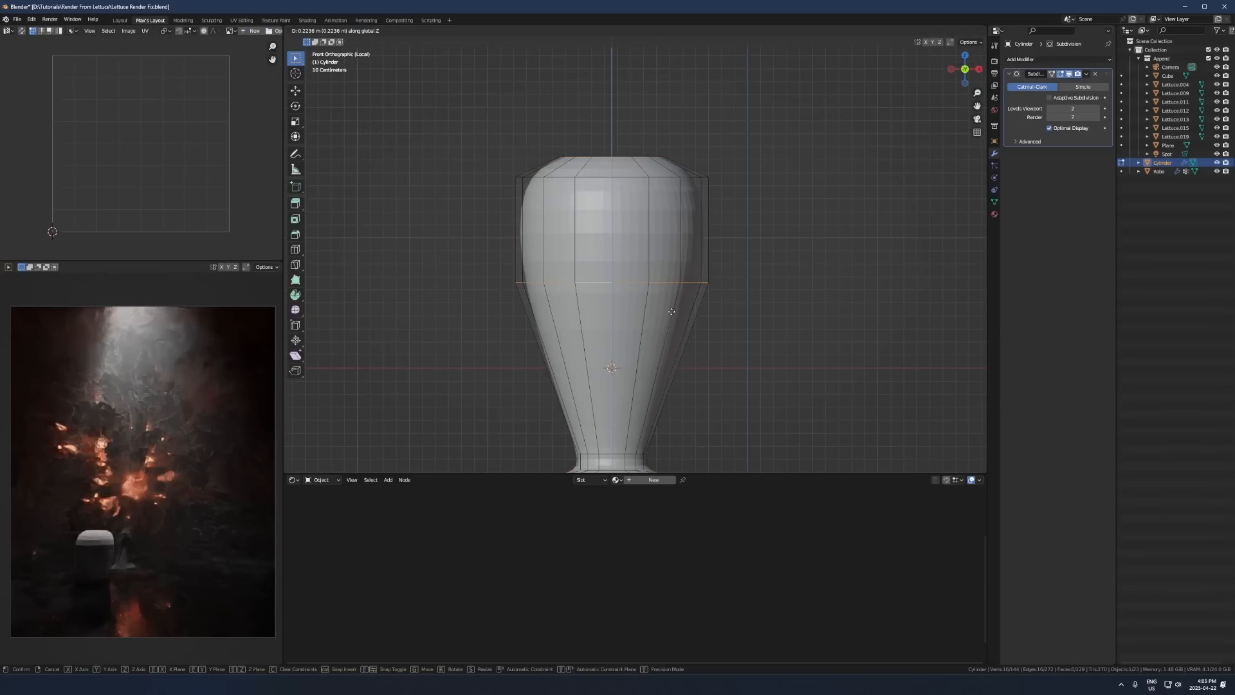
click(687, 322)
scroll(666, 387, down, 2)
key(1)
alt+click(671, 385)
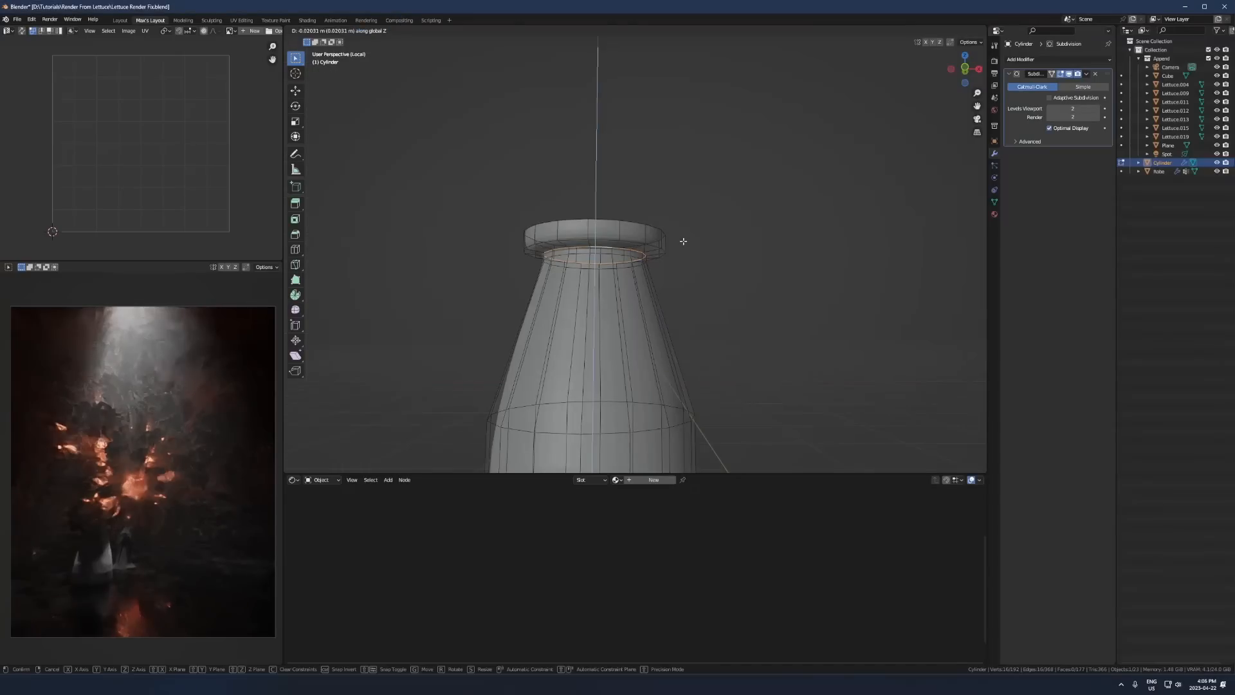
- Shift the edge loops beneath the vase's lip along the Z axis to shape the neck
alt+click(591, 253)
key(g)
key(z)
click(734, 251)
key(alt+z)
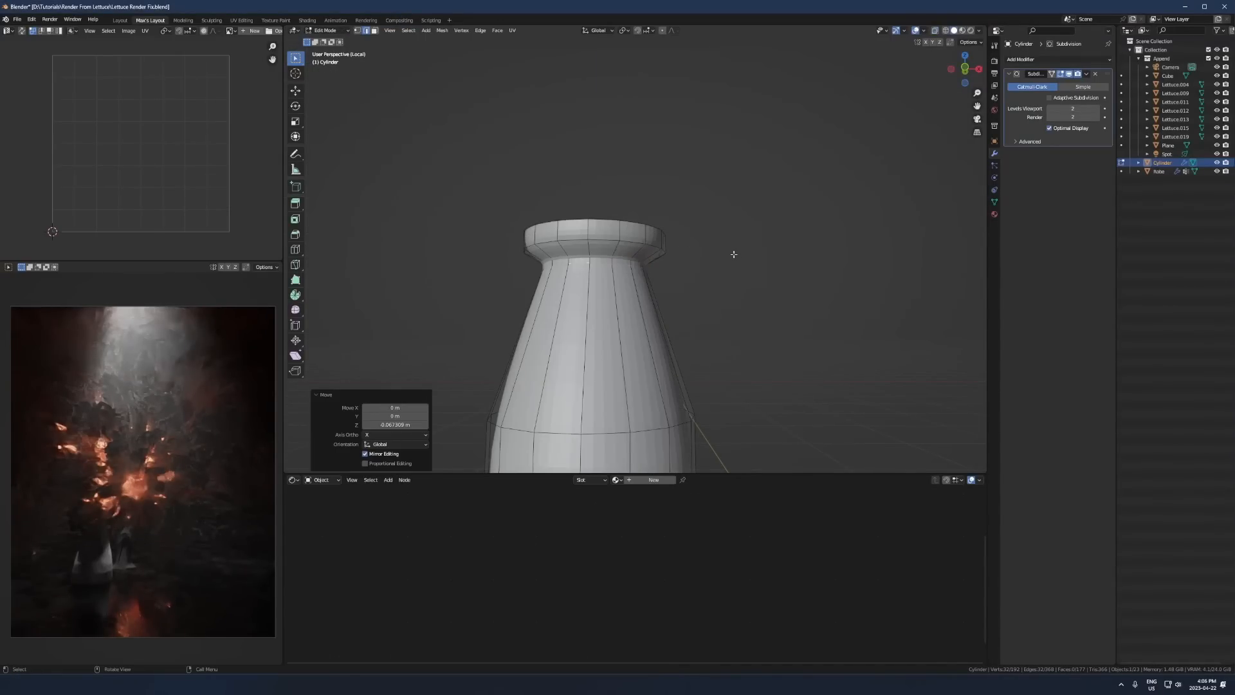
key(g)
key(z)
click(728, 257)
- Flare the vase's top rim by a scale of about 1.14 and adjust its height along the Z axis
alt+click(655, 227)
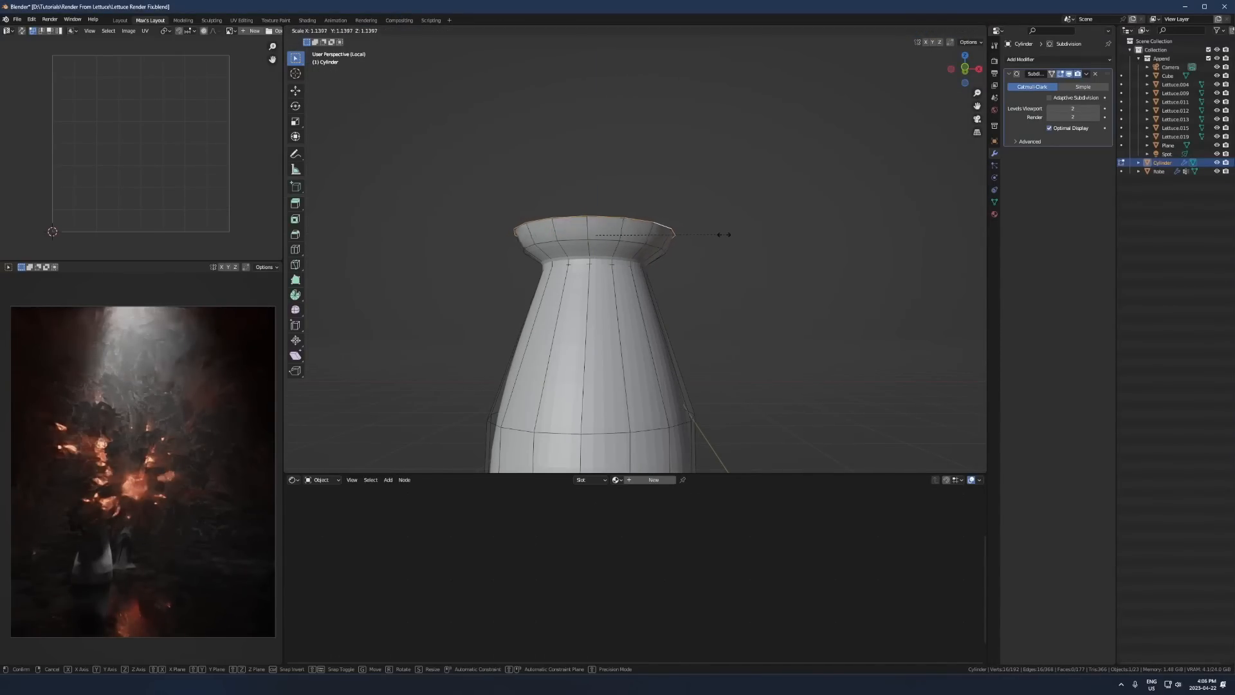
key(g)
key(z)
click(680, 237)
middle_drag(681, 237, 708, 275)
- Extrude the top rim, scale it inward with Z locked to about 0.89, and move it along Z to form the inner lip
key(e)
right_click(754, 276)
key(s)
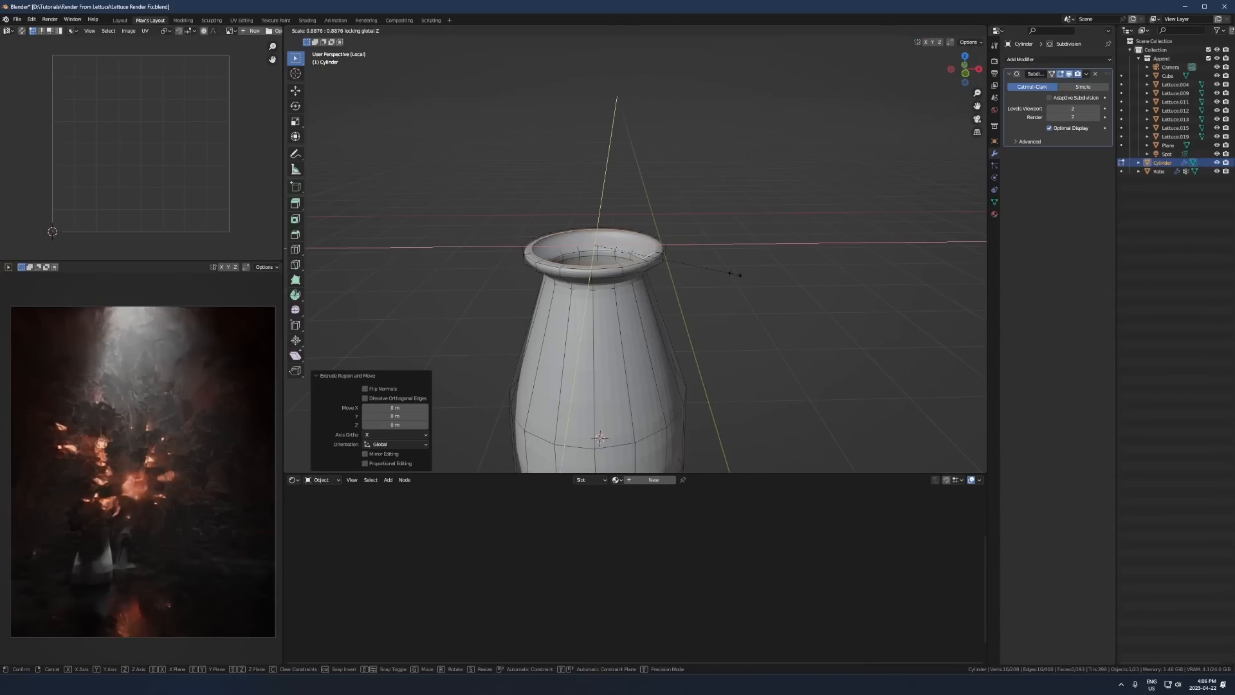
click(732, 270)
key(g)
key(z)
click(720, 289)
key(Tab)
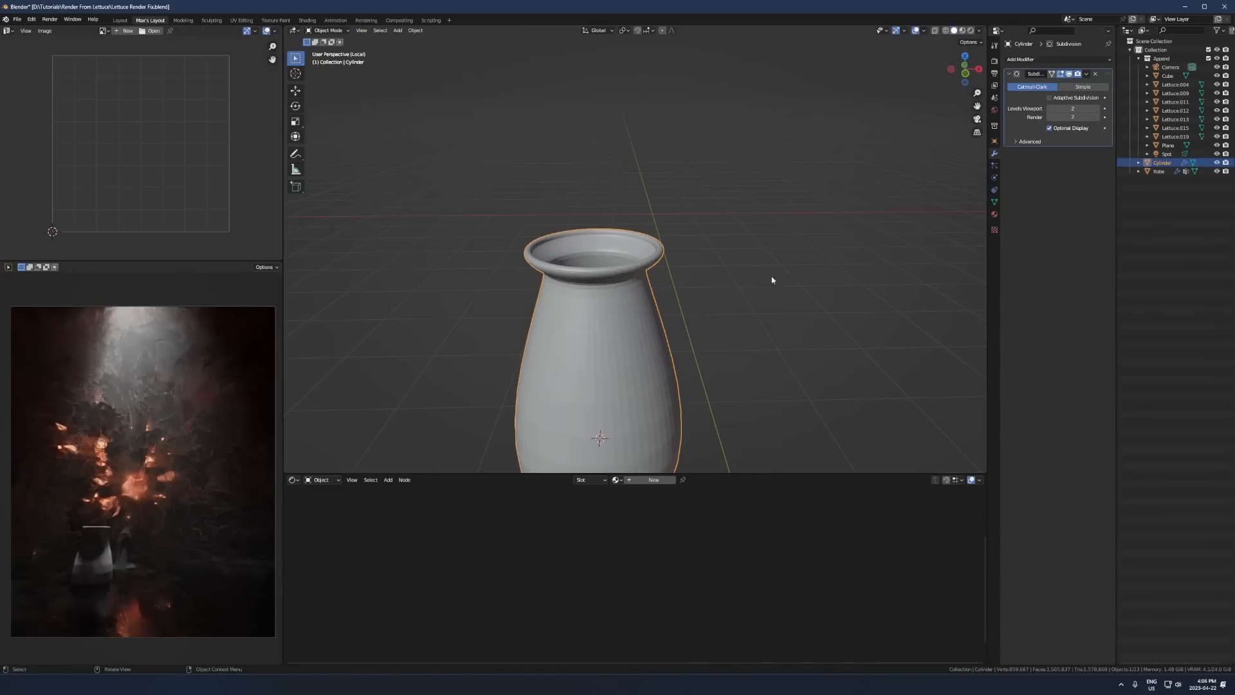
- Apply smooth shading to the vase
click(771, 279)
middle_drag(772, 279, 615, 343)
scroll(632, 319, down, 4)
click(631, 316)
right_click(632, 317)
click(634, 318)
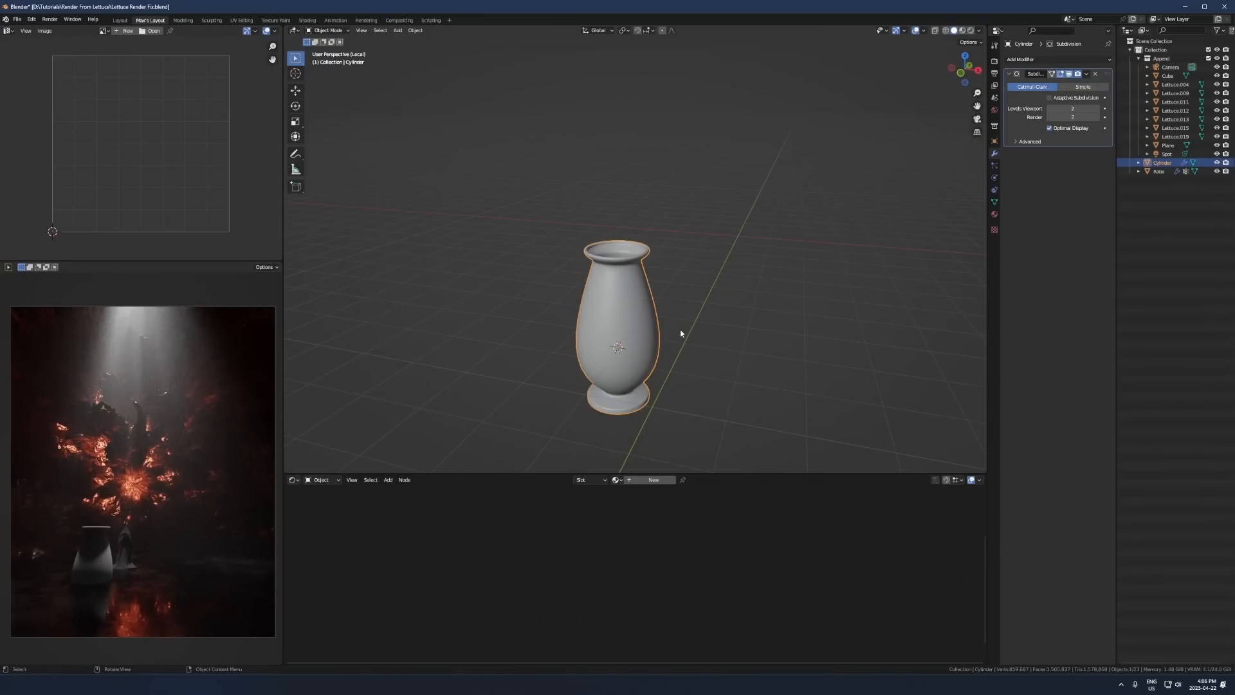
- Add a Bezier curve in front view, rotate it 90° around Y, and place it beside the vase as a handle
key(KP_1)
scroll(673, 303, up, 3)
key(shift+a)
mouse_move(515, 292)
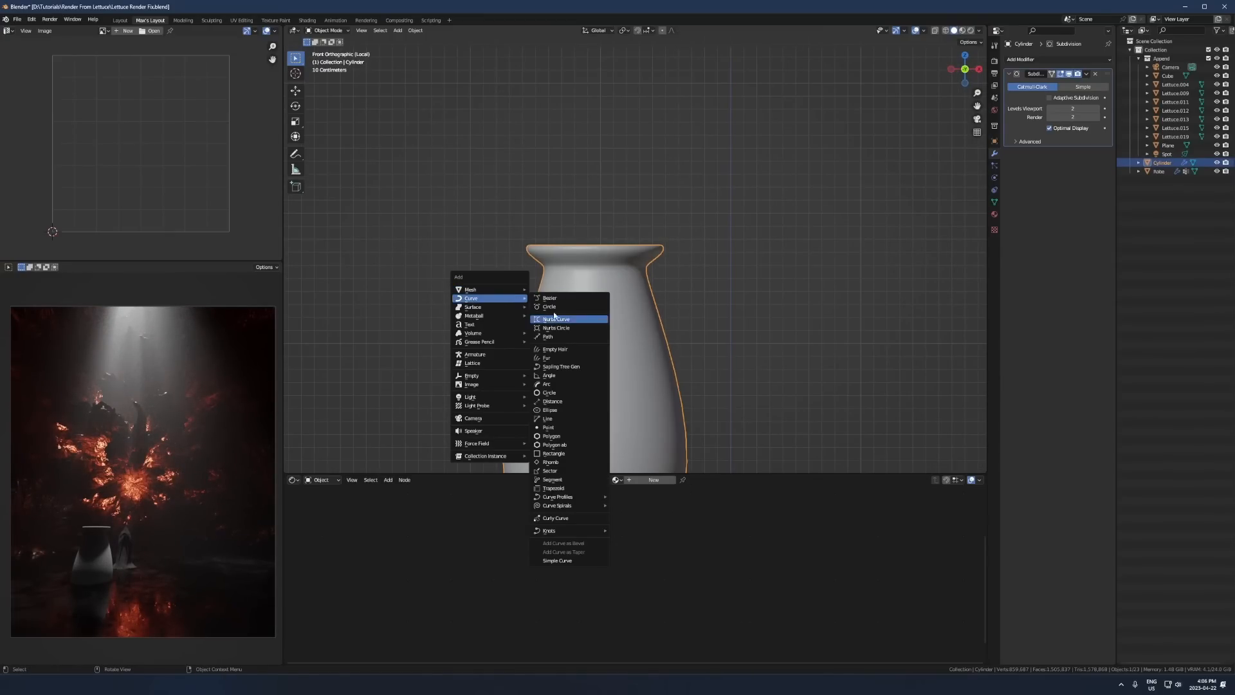
click(555, 297)
scroll(687, 293, down, 2)
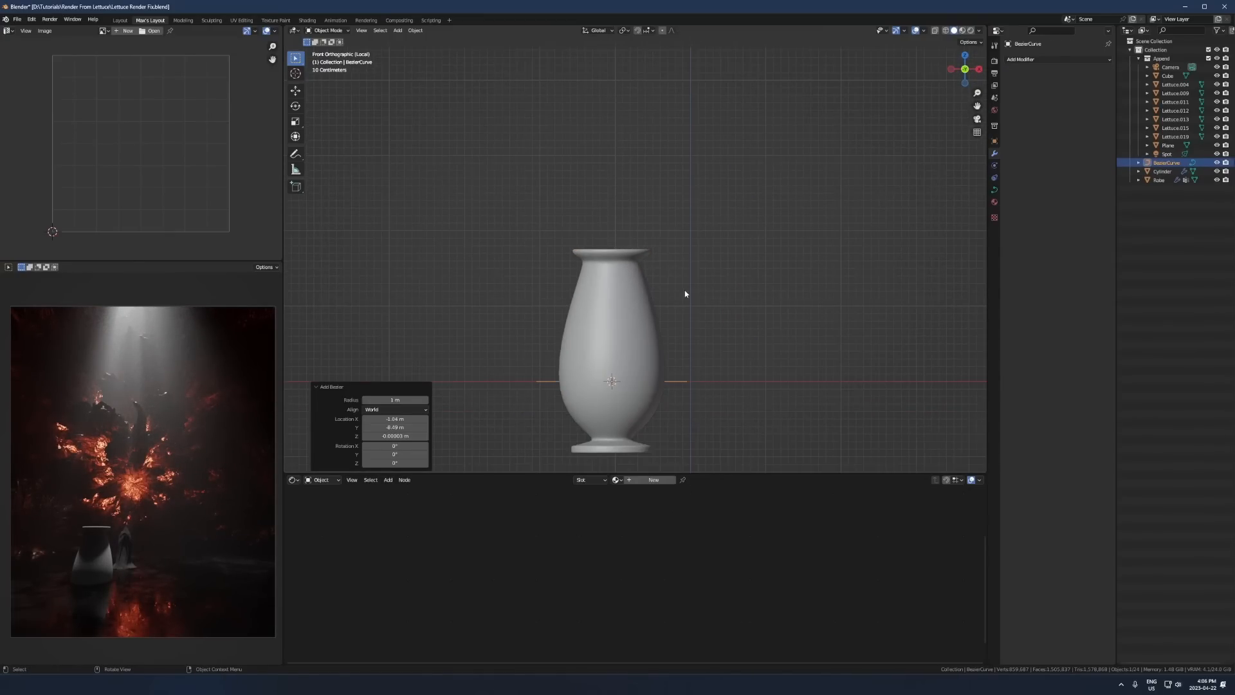
text(ry90)
click(684, 291)
key(g)
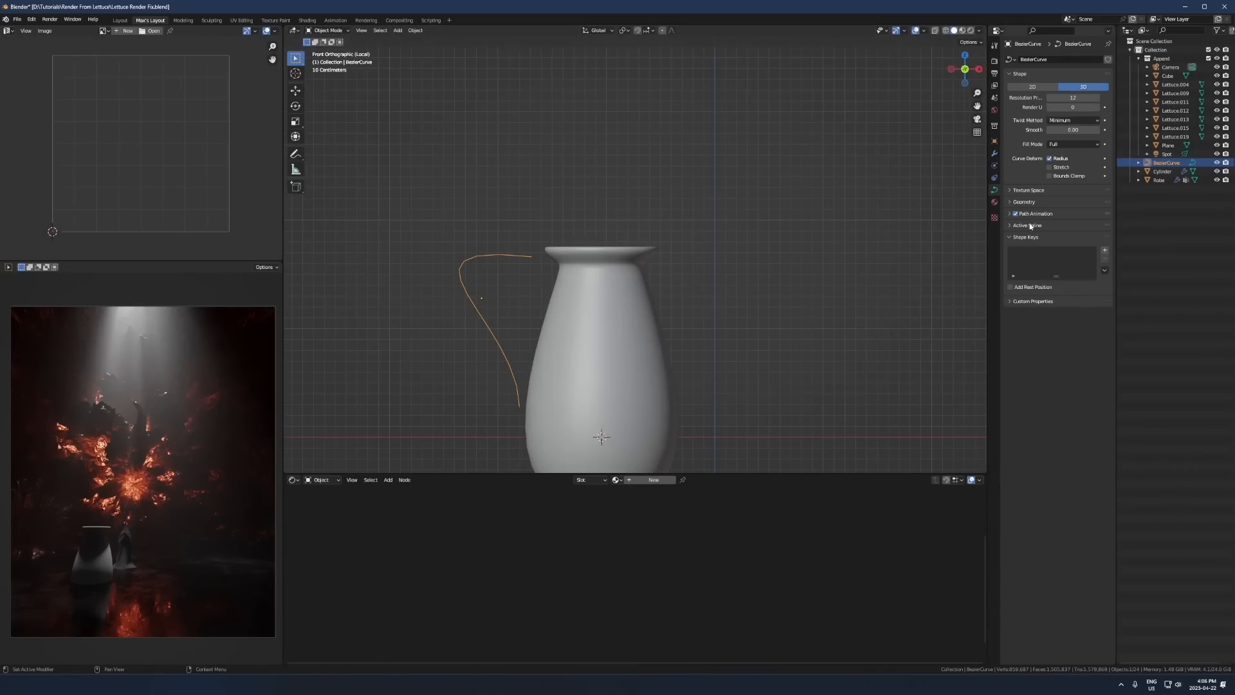
- Give the handle curve a round bevel depth of about 0.105 m and widen it along the global Y axis
drag(1056, 290, 1087, 291)
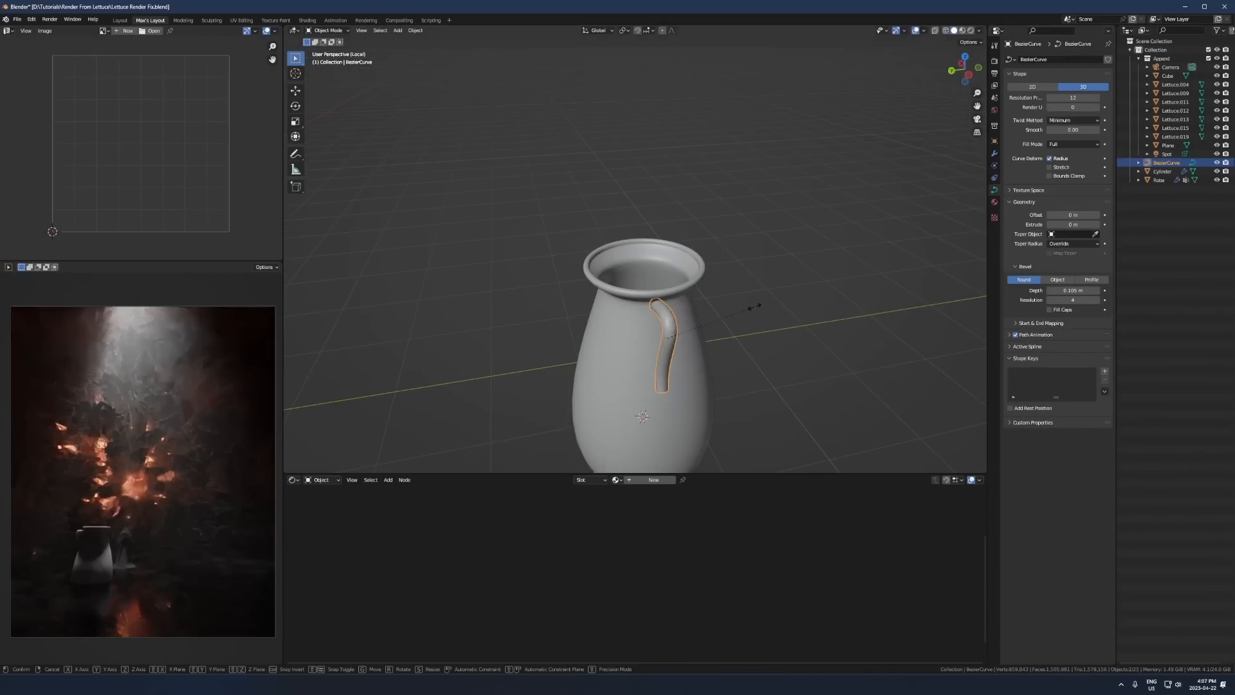
key(s)
key(y)
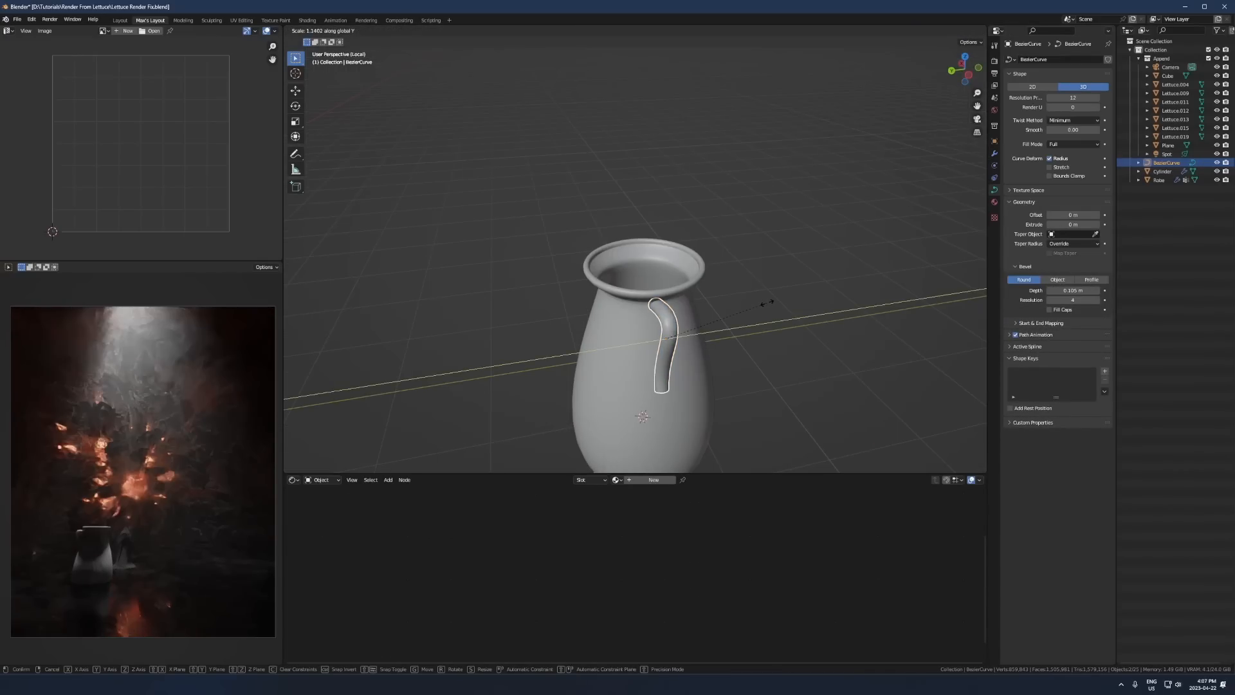
click(769, 306)
- Thin the handle by shrinking the curve's point radius by a factor of about 0.61
key(Tab)
click(721, 310)
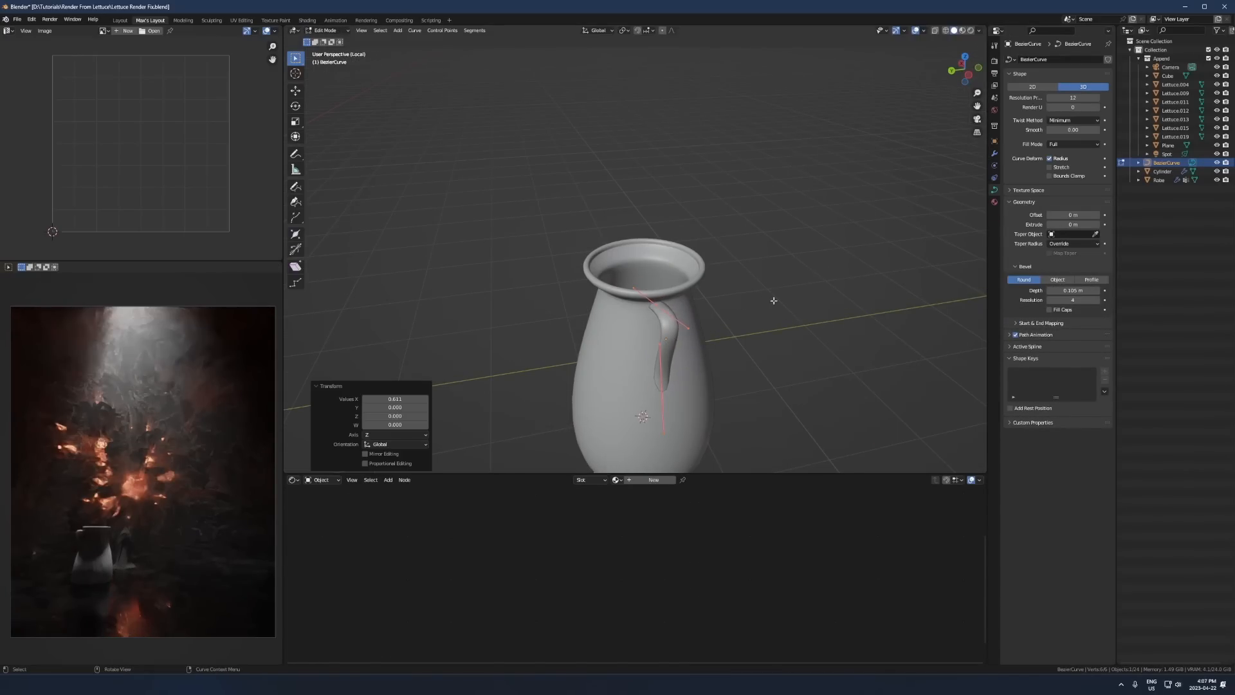
middle_drag(721, 310, 674, 315)
- Convert the handle curves and vase to mesh and join them into one object
key(q)
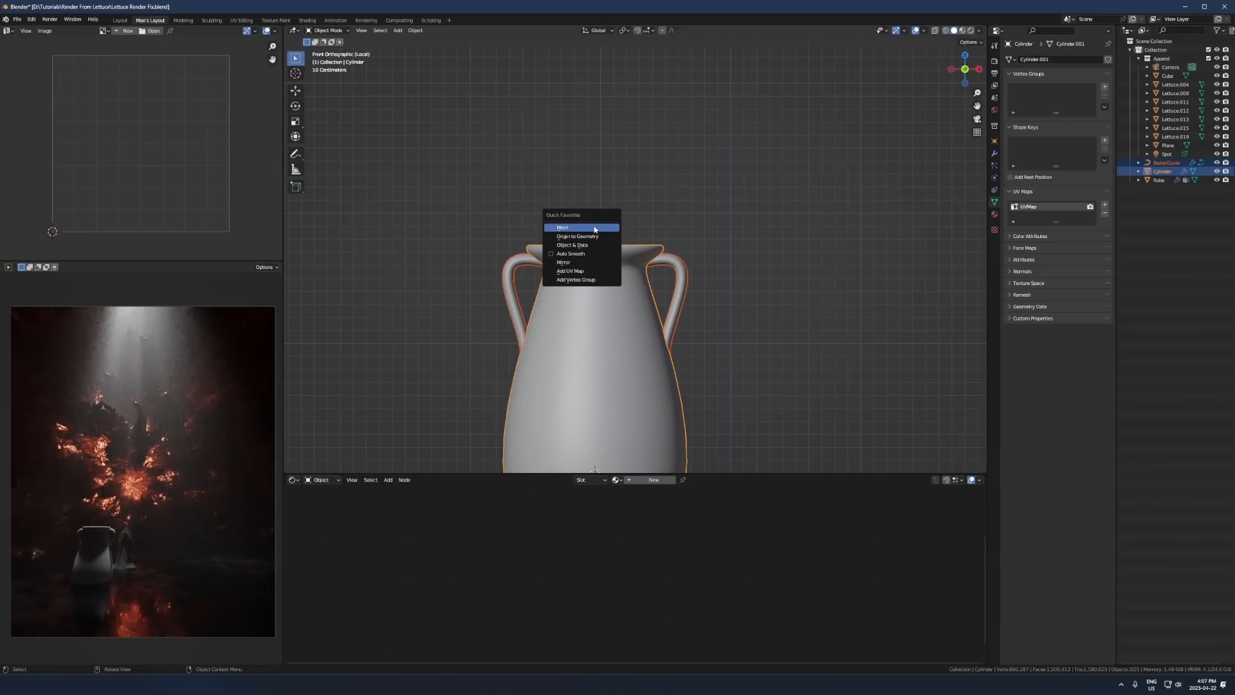
click(573, 227)
key(ctrl+j)
middle_drag(647, 191, 601, 294)
scroll(600, 298, down, 6)
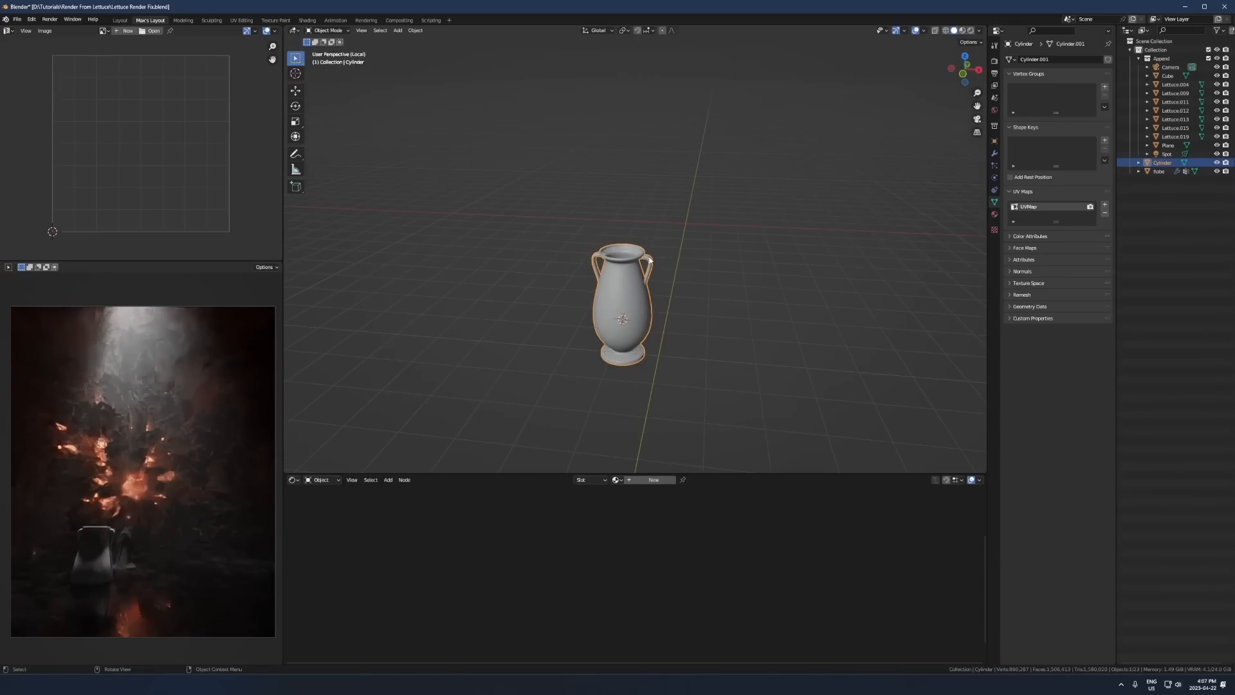
- Leave local view, scale the vase down well below the robe's height, and raise it about 0.18 m along Z
key(KP_Divide)
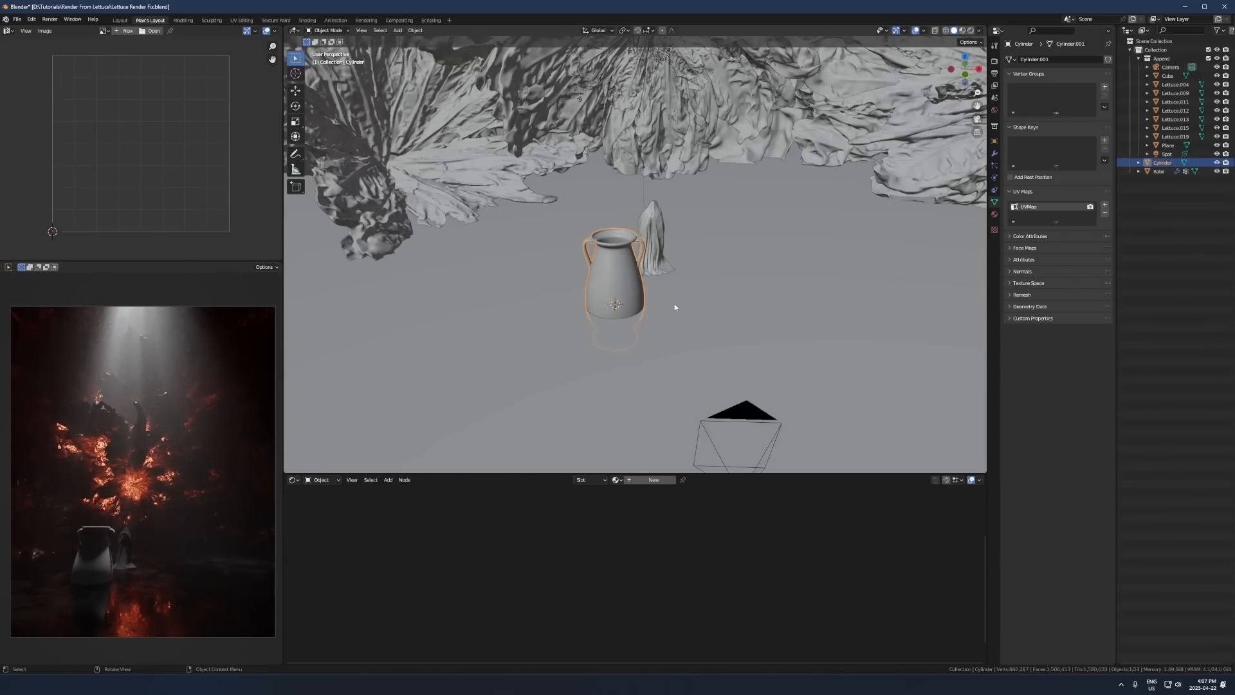
key(s)
click(649, 283)
key(KP_1)
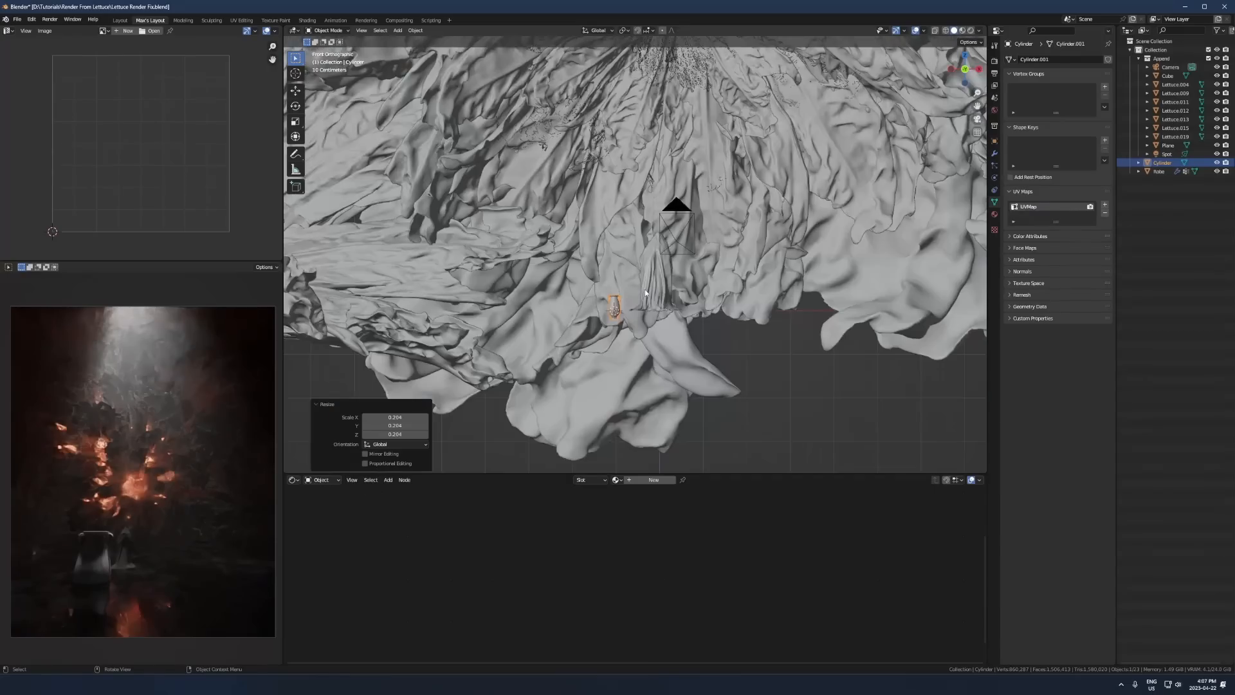
scroll(646, 294, up, 5)
key(g)
key(z)
click(601, 319)
- Fine-tune the vase's height along the Z axis so its foot rests on the floor
middle_drag(601, 318, 601, 348)
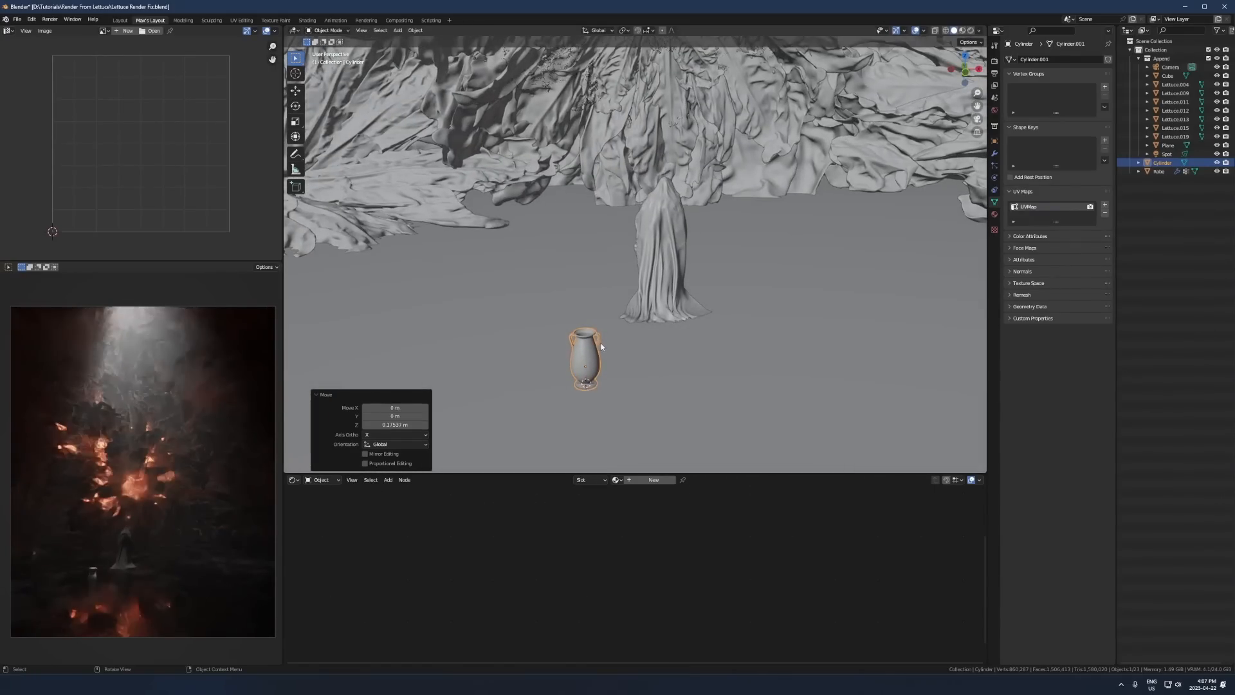
key(KP_Decimal)
key(g)
key(z)
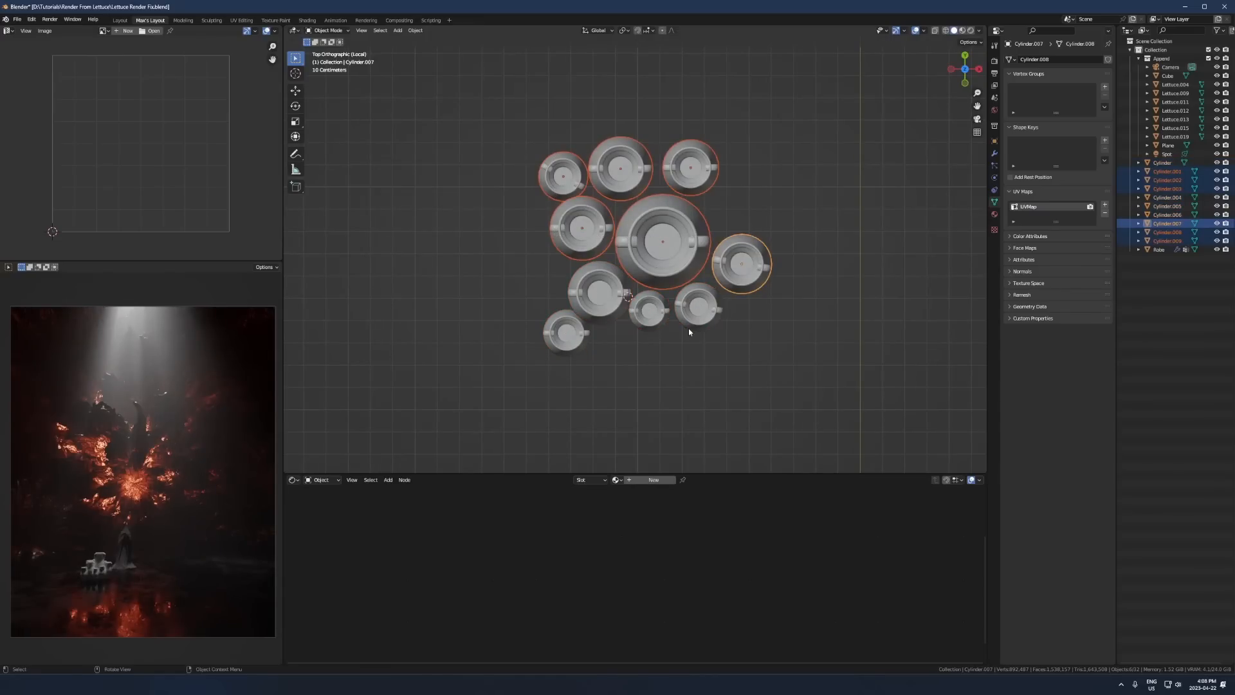
- Duplicate the group of six vases to the cluster's left side, rotate the copies, and scale them to about 0.432
key(shift+d)
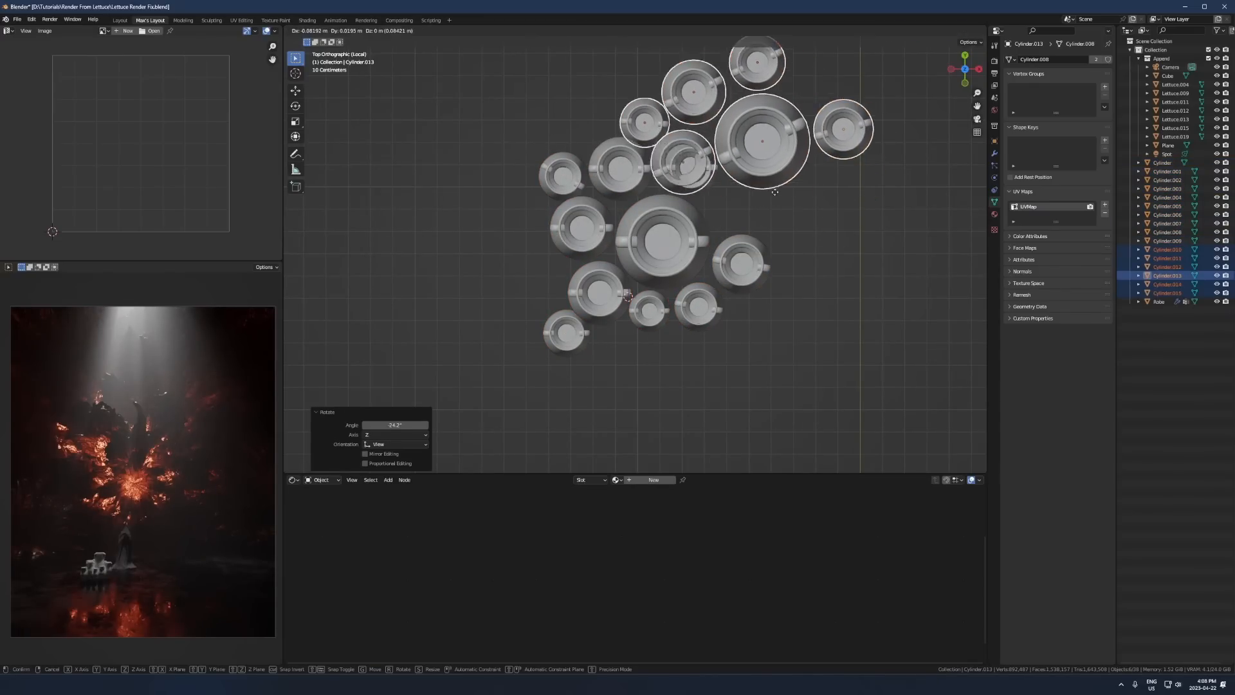
click(470, 257)
key(r)
click(528, 71)
key(g)
click(592, 174)
key(s)
click(602, 261)
- Rotate the small vase group slightly and move it close against the left side of the cluster
key(r)
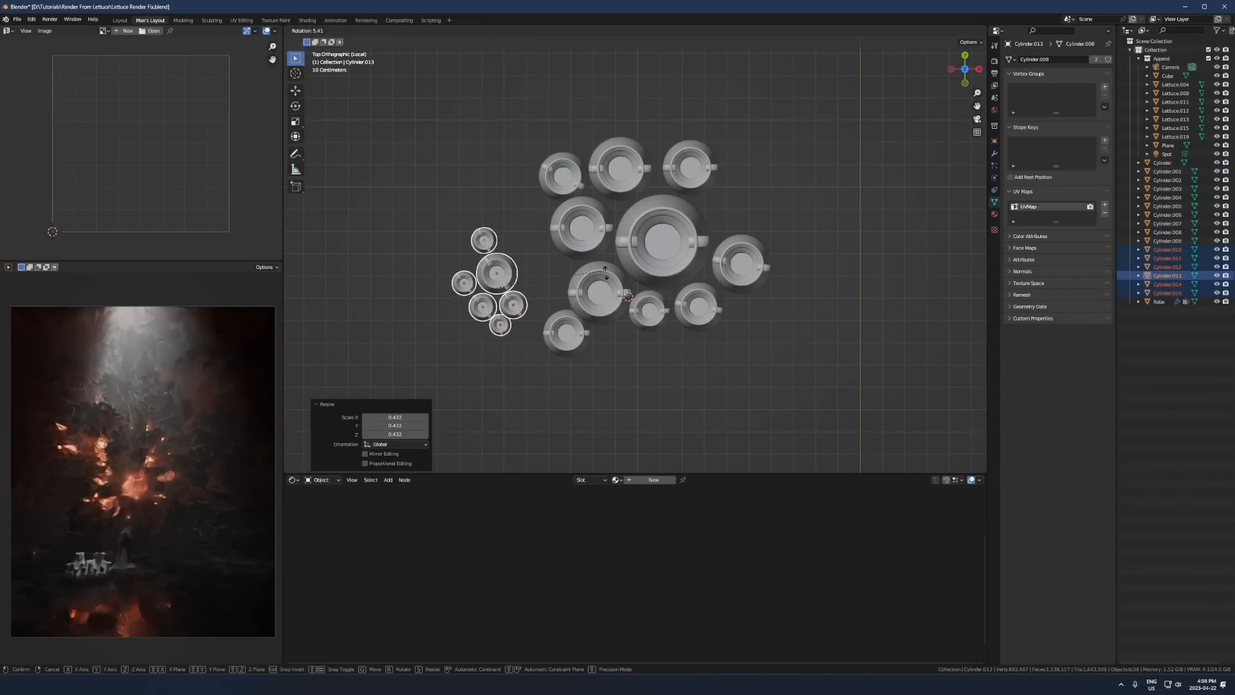
click(609, 284)
key(g)
click(653, 274)
- Duplicate the small vase group to the cluster's right side, rotate the copies, and move them into place
key(shift+d)
click(920, 180)
key(r)
click(774, 108)
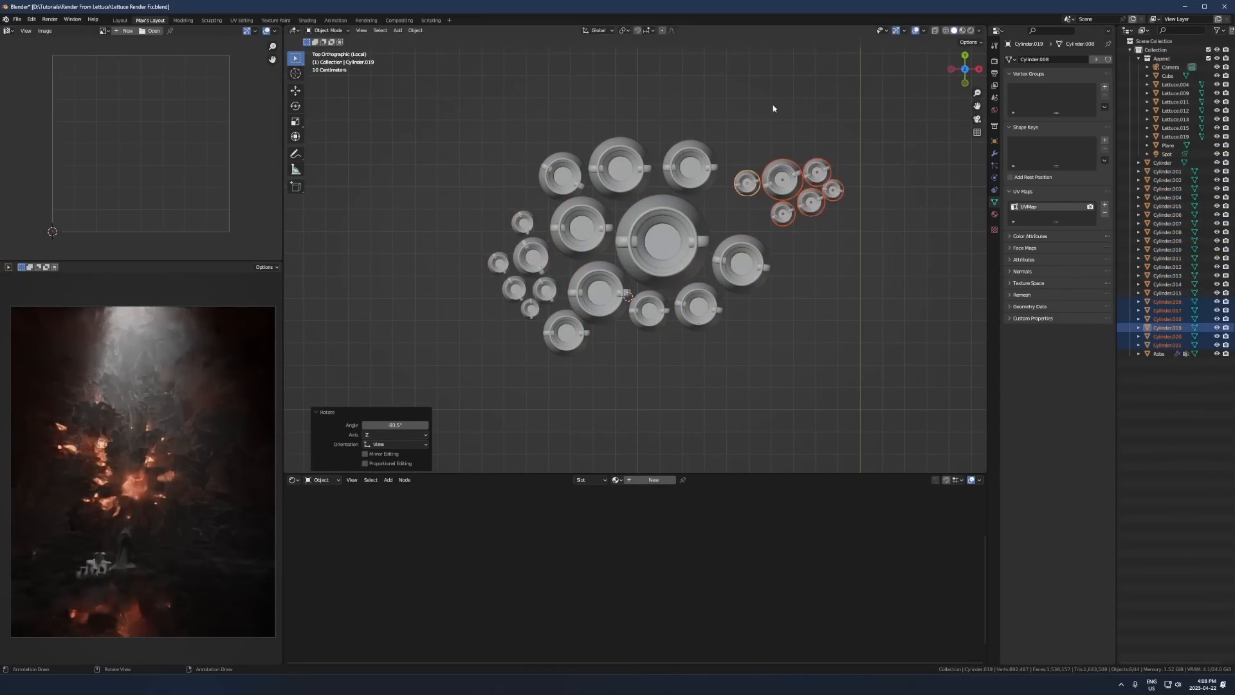
key(g)
click(766, 193)
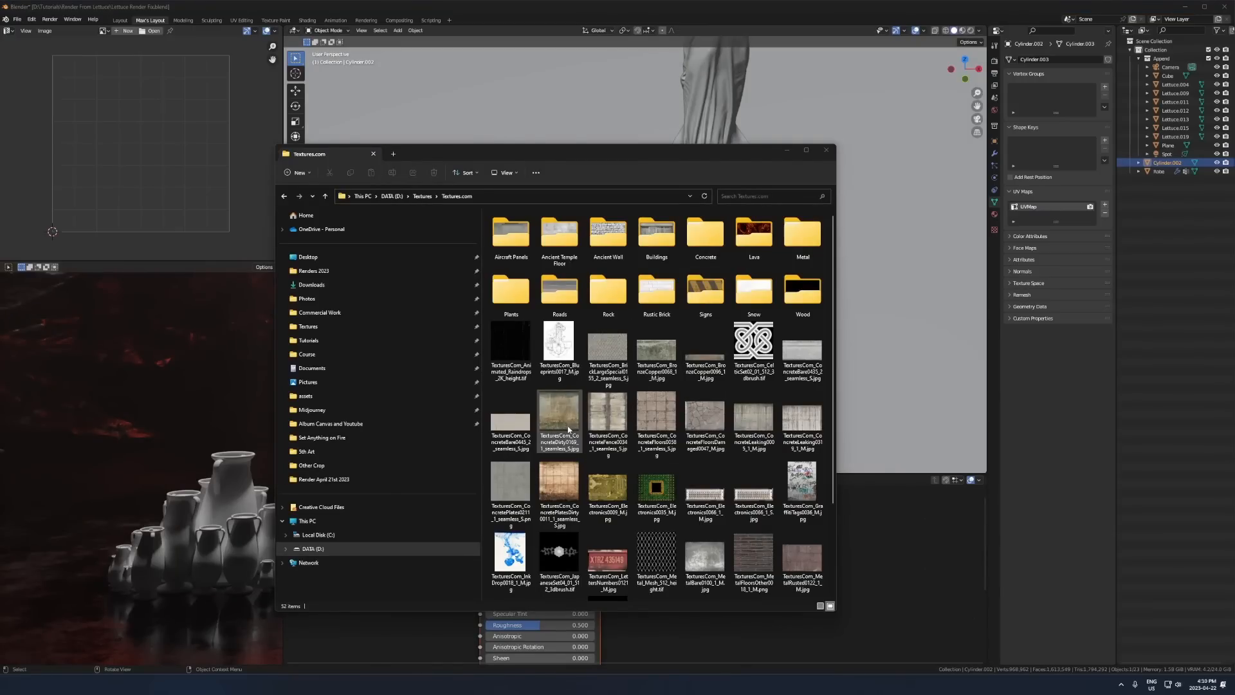
- Preview the dirty concrete texture from the Textures.com folder and add it as an image node in the vase material
click(568, 429)
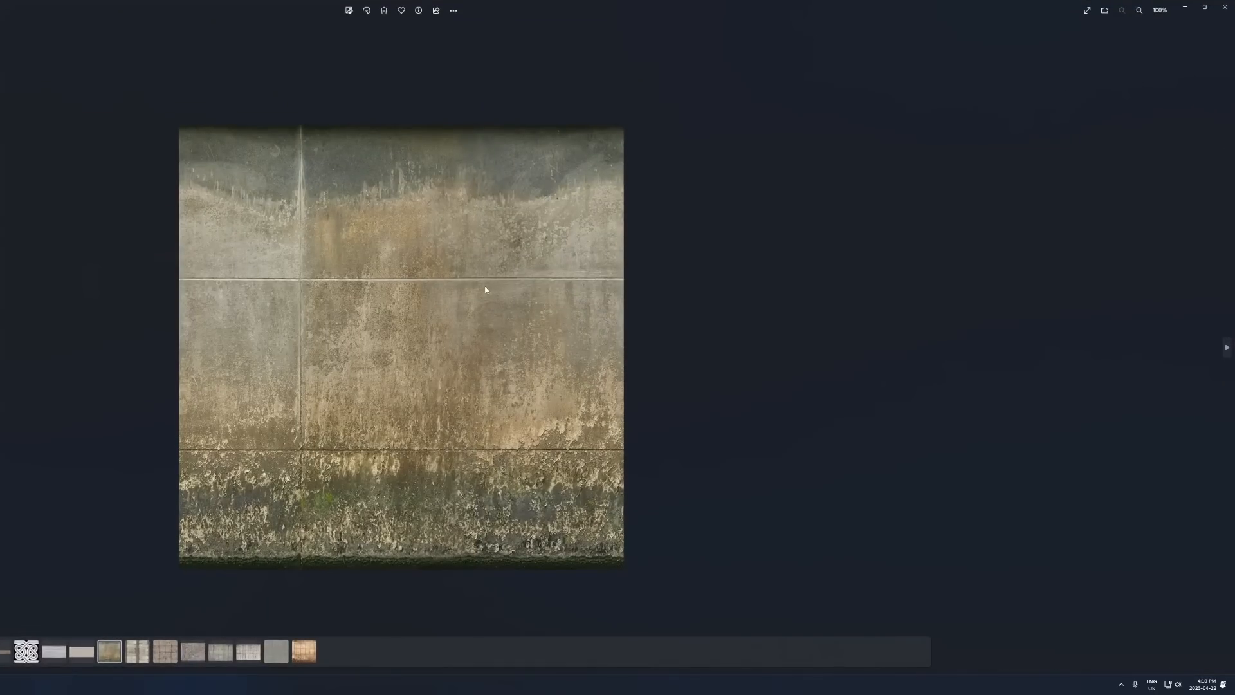
click(1225, 6)
drag(566, 424, 909, 563)
drag(923, 572, 312, 607)
- Connect the concrete texture's color to the shader's Base Color and set Roughness to 1.000
drag(404, 601, 480, 525)
drag(515, 625, 579, 624)
middle_drag(428, 616, 449, 538)
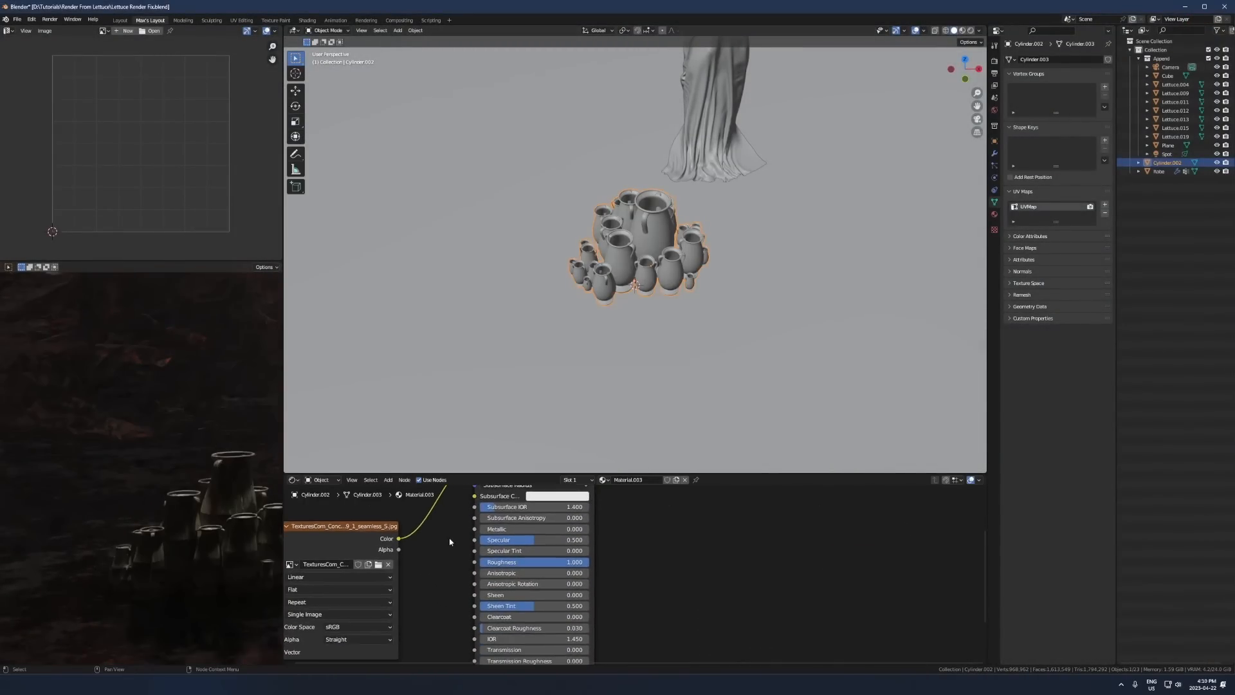
- Unwrap the whole vase cluster with Cube Projection to map the concrete texture onto it
key(Tab)
key(a)
key(u)
click(652, 252)
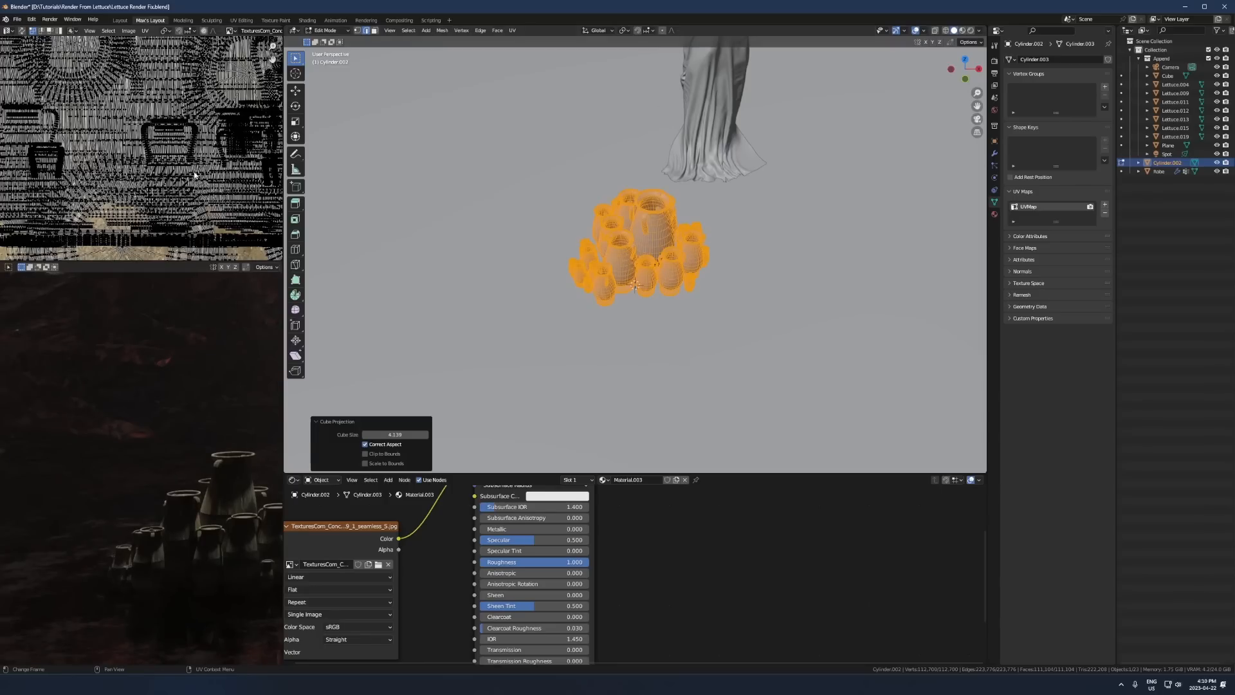
key(Tab)
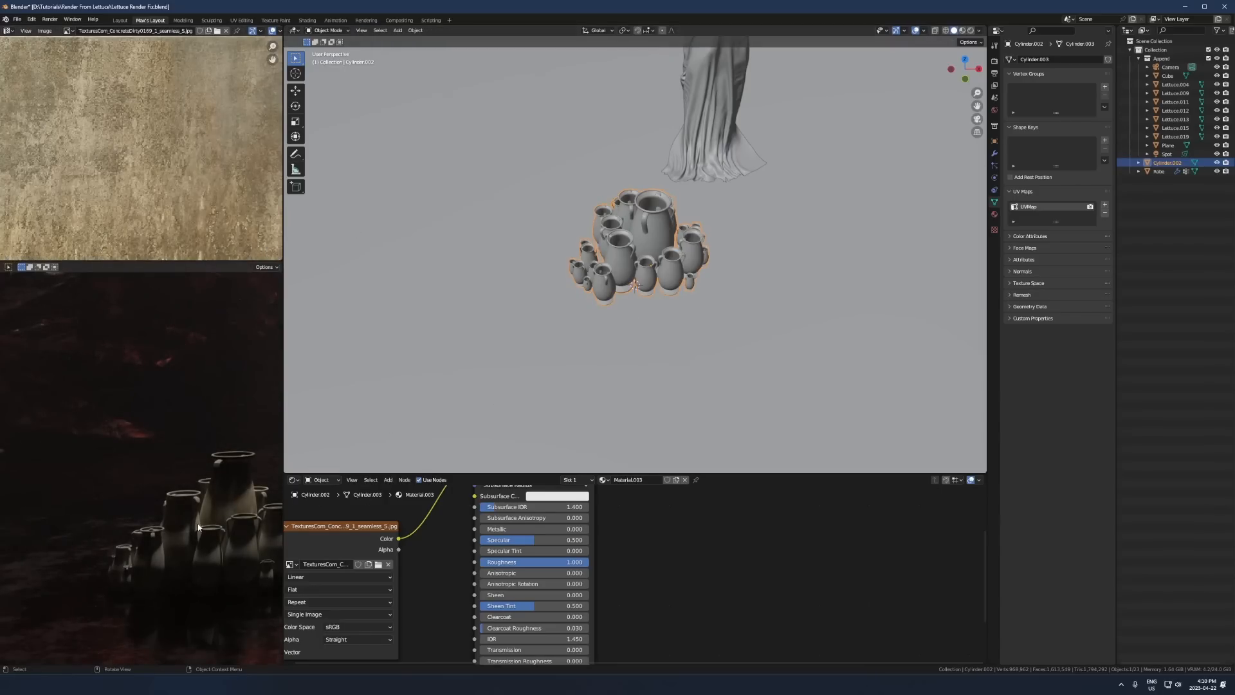
scroll(503, 569, down, 2)
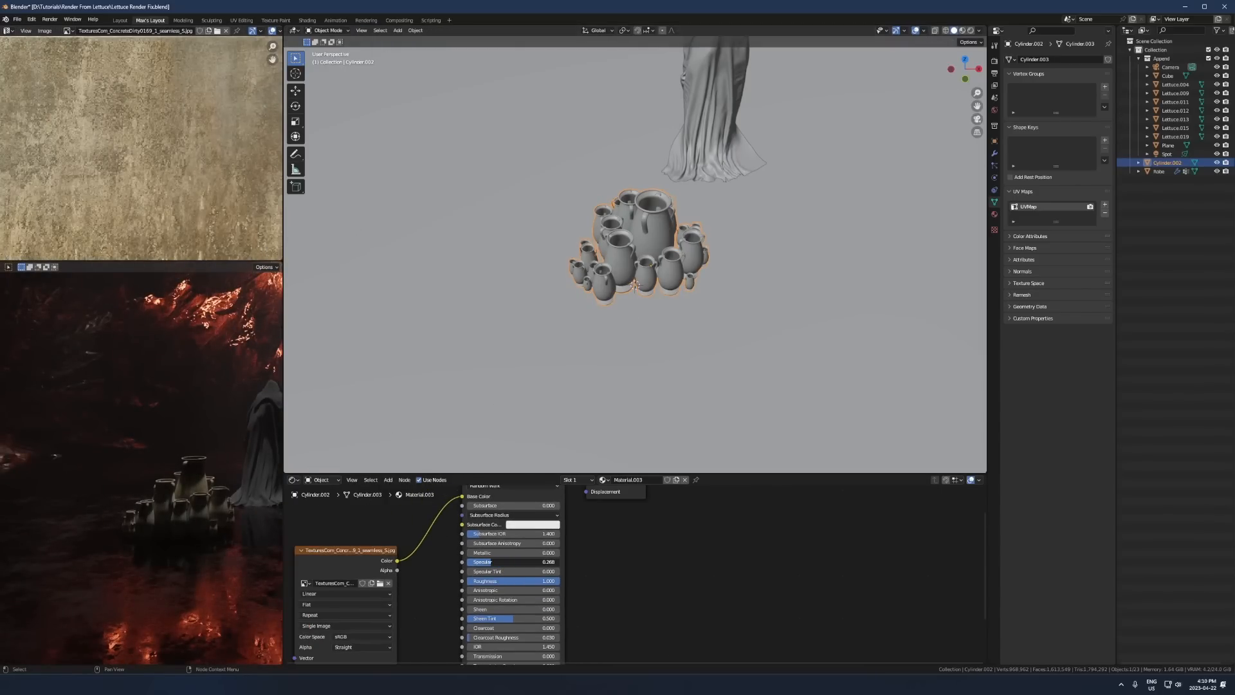
- Insert a Hue Saturation Value node between the concrete texture and Base Color, and tone down the texture with it
key(shift+a)
text(shue)
key(Return)
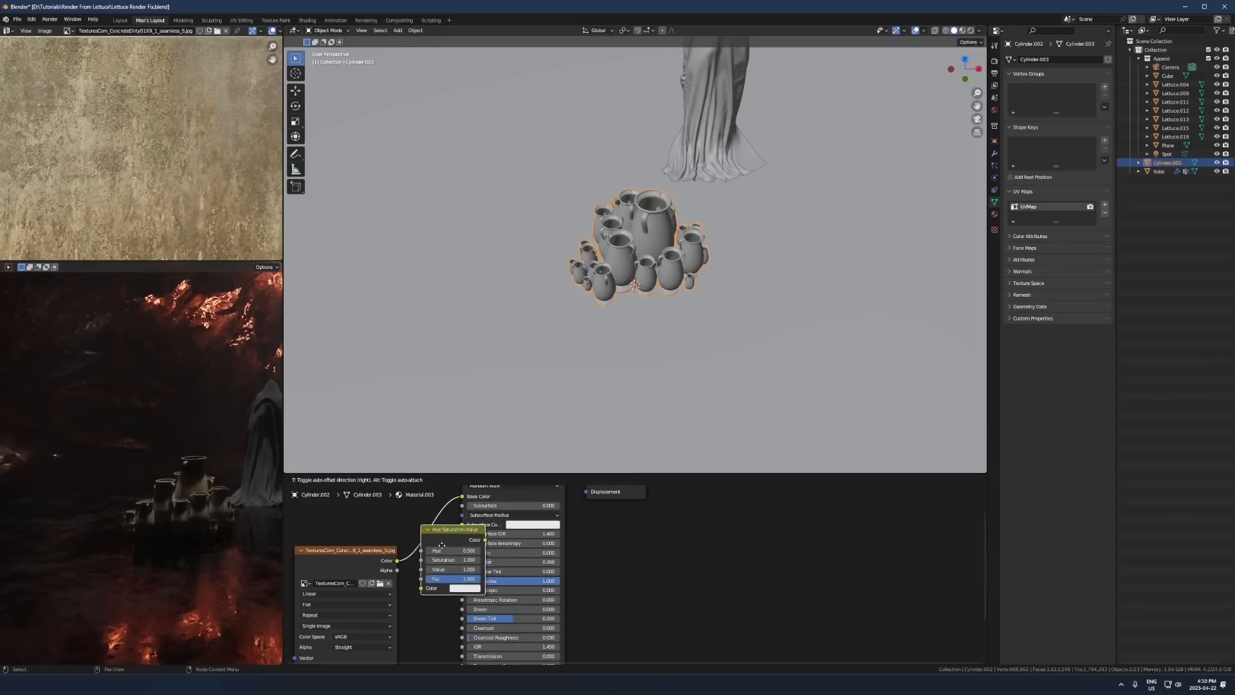
click(451, 551)
drag(463, 564, 434, 565)
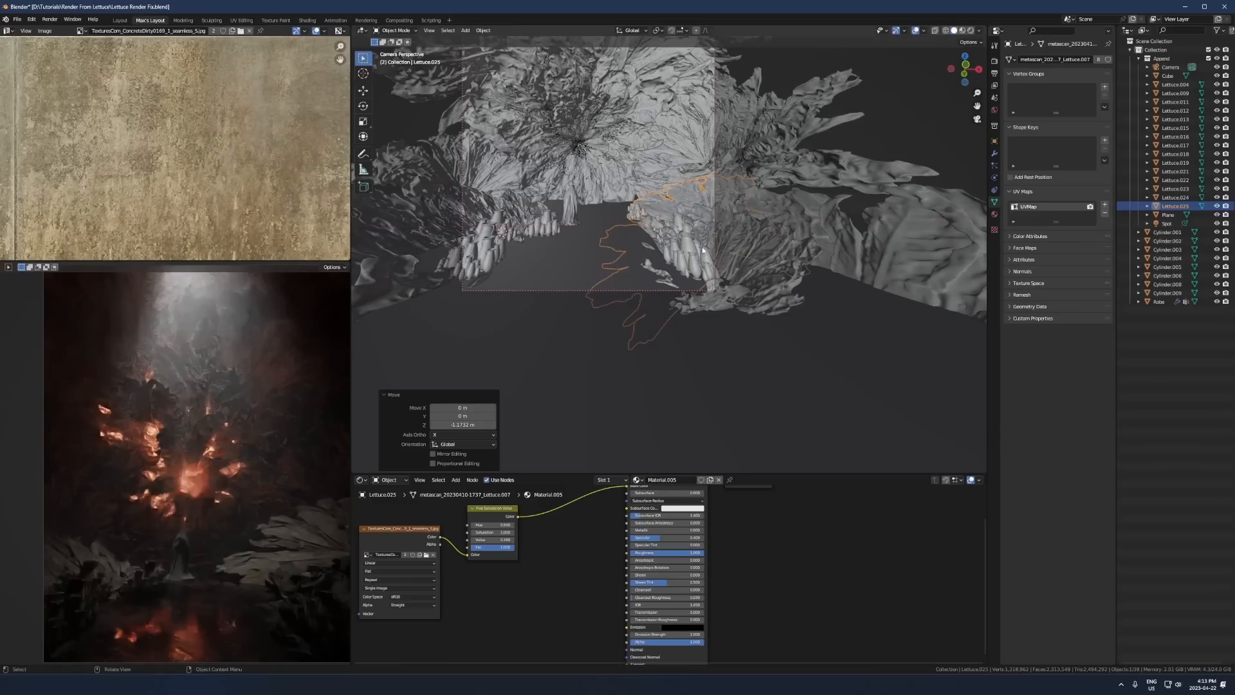
- Rotate and reposition the selected lettuce piece at the lower left of the camera view
key(r)
click(729, 359)
key(g)
click(755, 265)
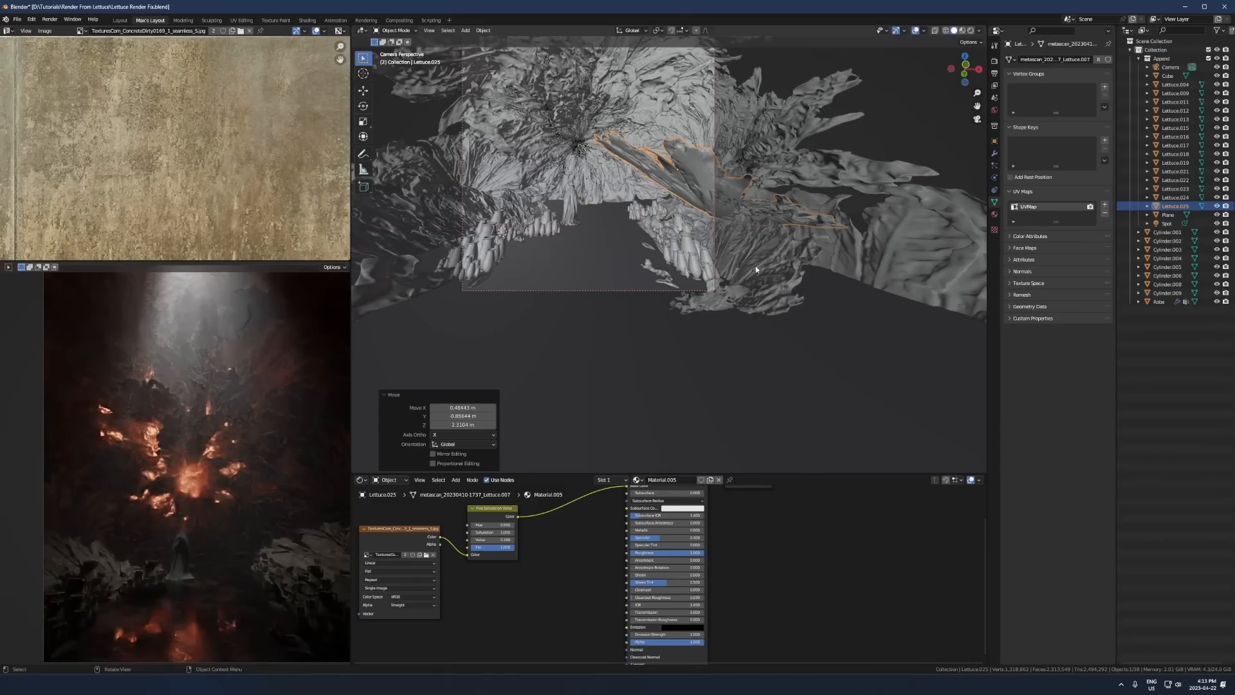
- Scale up the smooth lettuce leaf on the right side of the camera view to 1.194
key(s)
click(816, 179)
key(g)
right_click(782, 174)
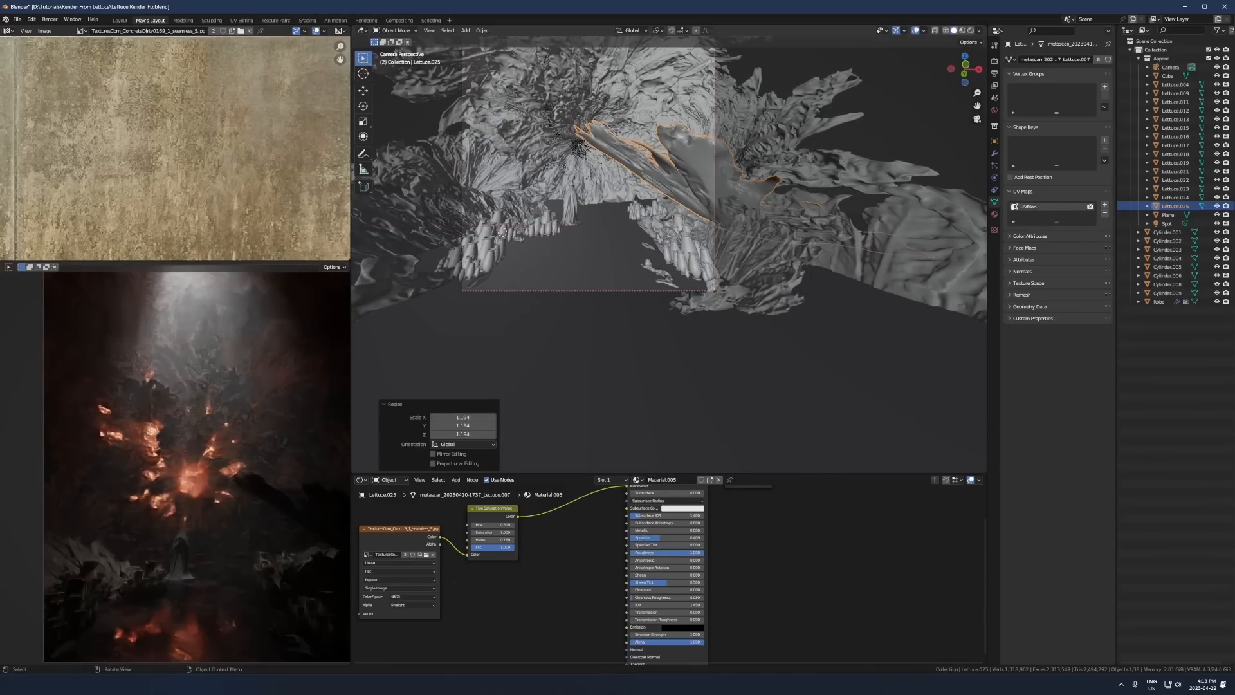
- Rotate the scaled lettuce leaf, lower it beside the right-hand vase cluster and shift it horizontally with its height locked
key(r)
click(782, 187)
key(g)
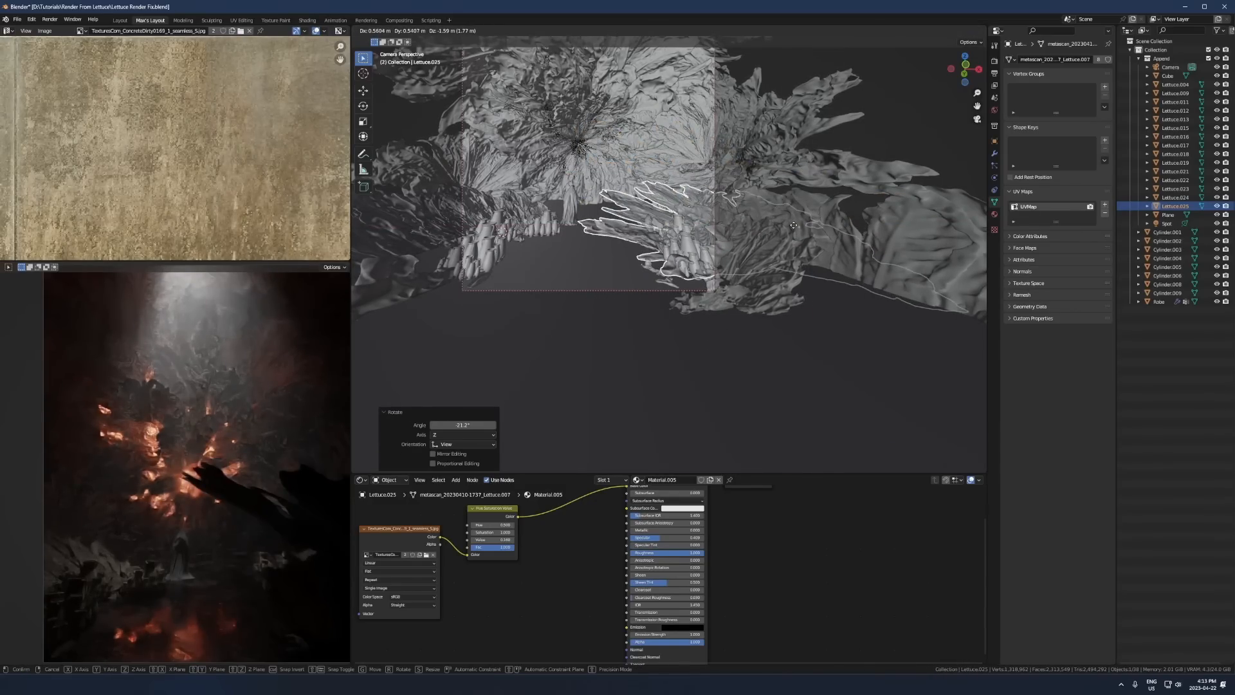
click(800, 238)
key(g)
key(shift+z)
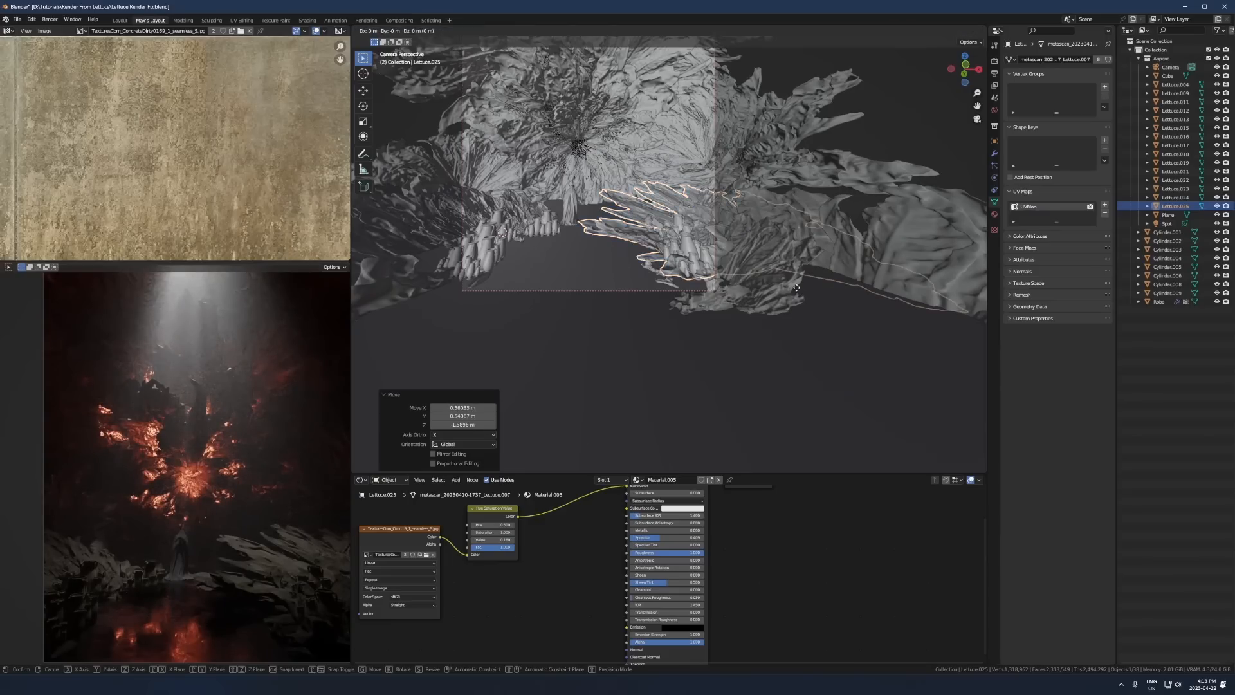
click(776, 272)
- Duplicate the leaf, rotate the copy about the Z axis and reposition it above the right-hand vase cluster
key(shift+d)
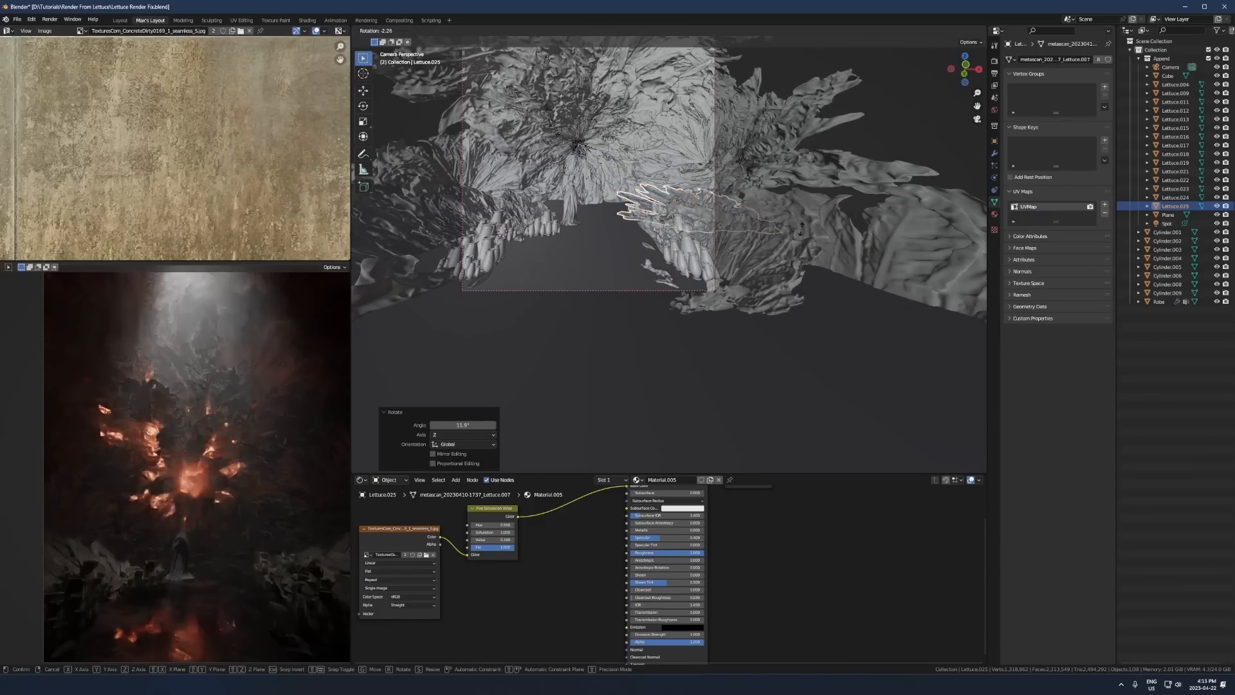
click(827, 207)
key(z)
click(759, 133)
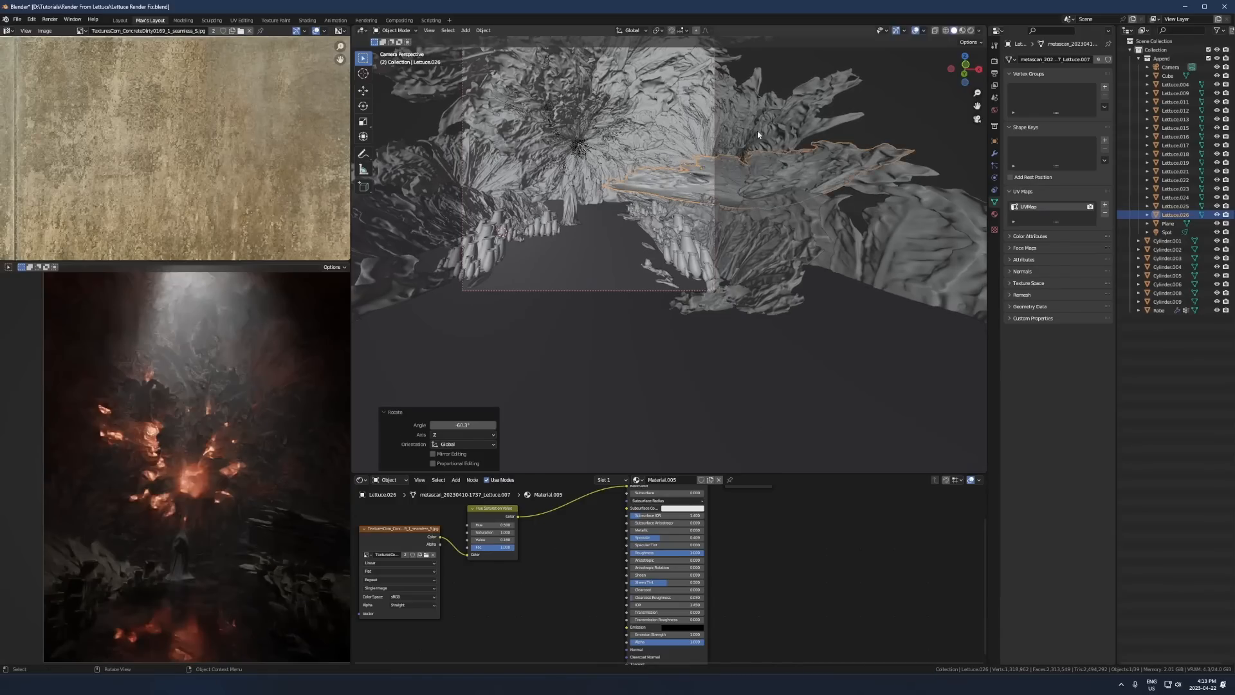
key(g)
click(656, 197)
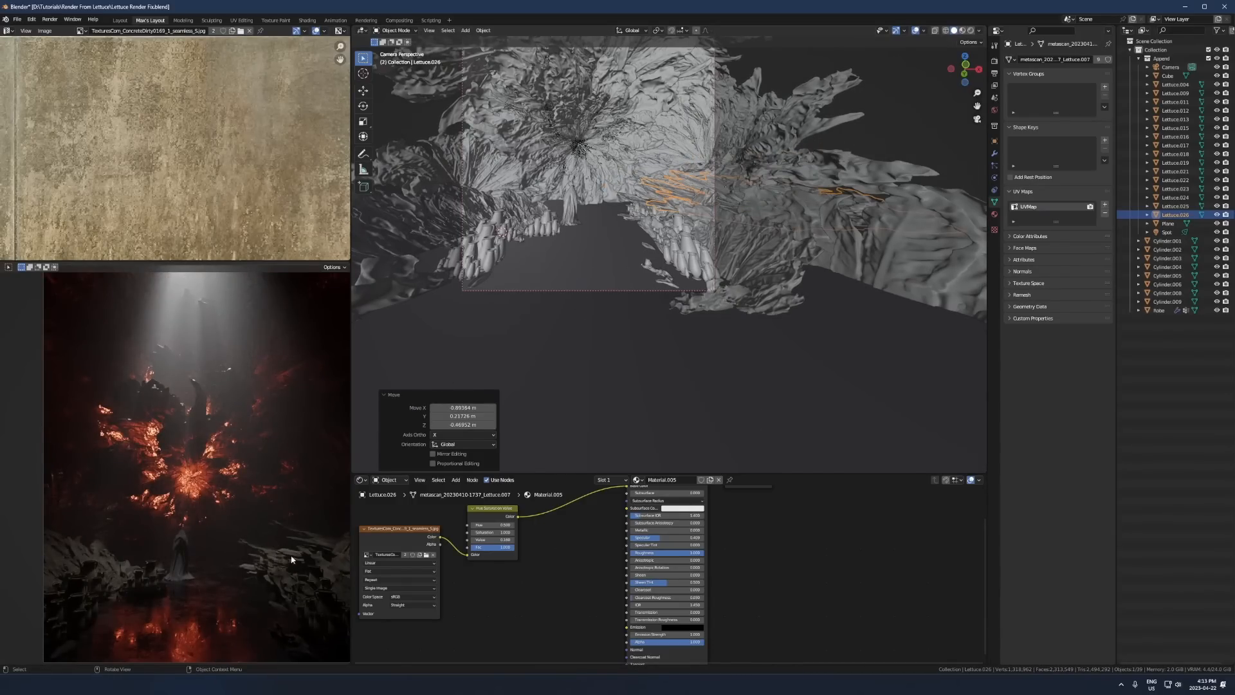
- Make a linked duplicate of the right-hand leaf and move it across to the opposite side behind the left vase cluster
middle_drag(785, 136, 790, 191)
scroll(801, 209, down, 3)
key(alt+d)
key(shift+z)
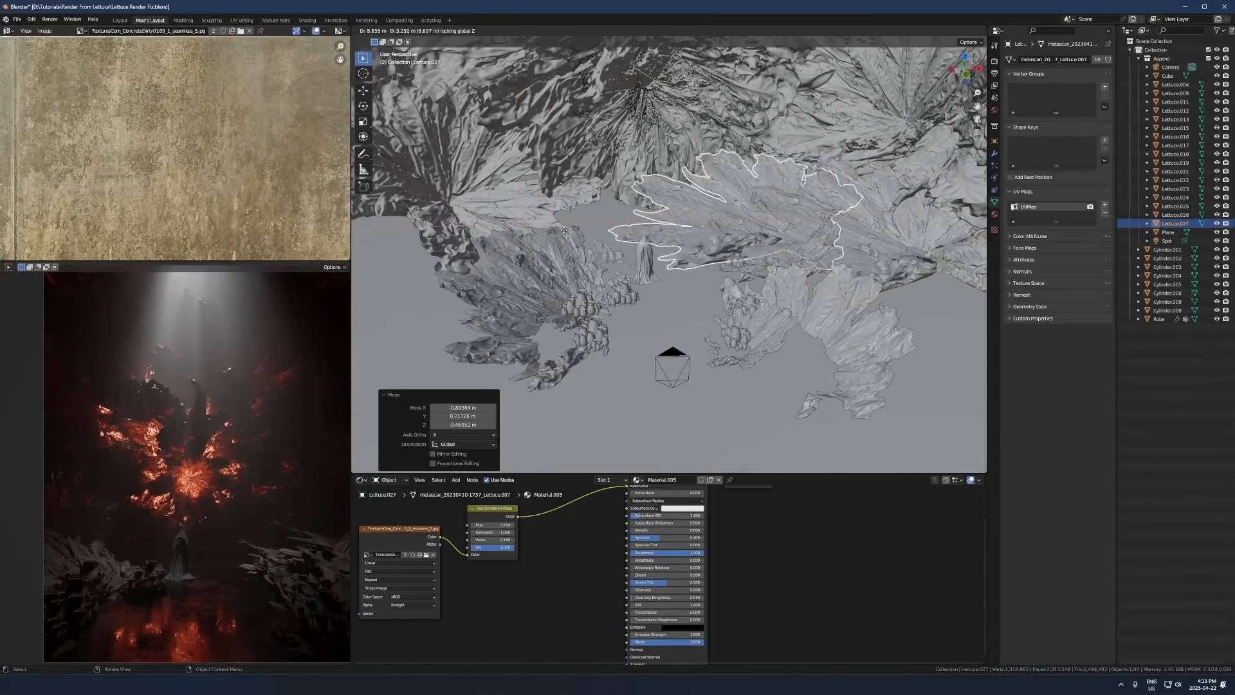
click(583, 211)
key(g)
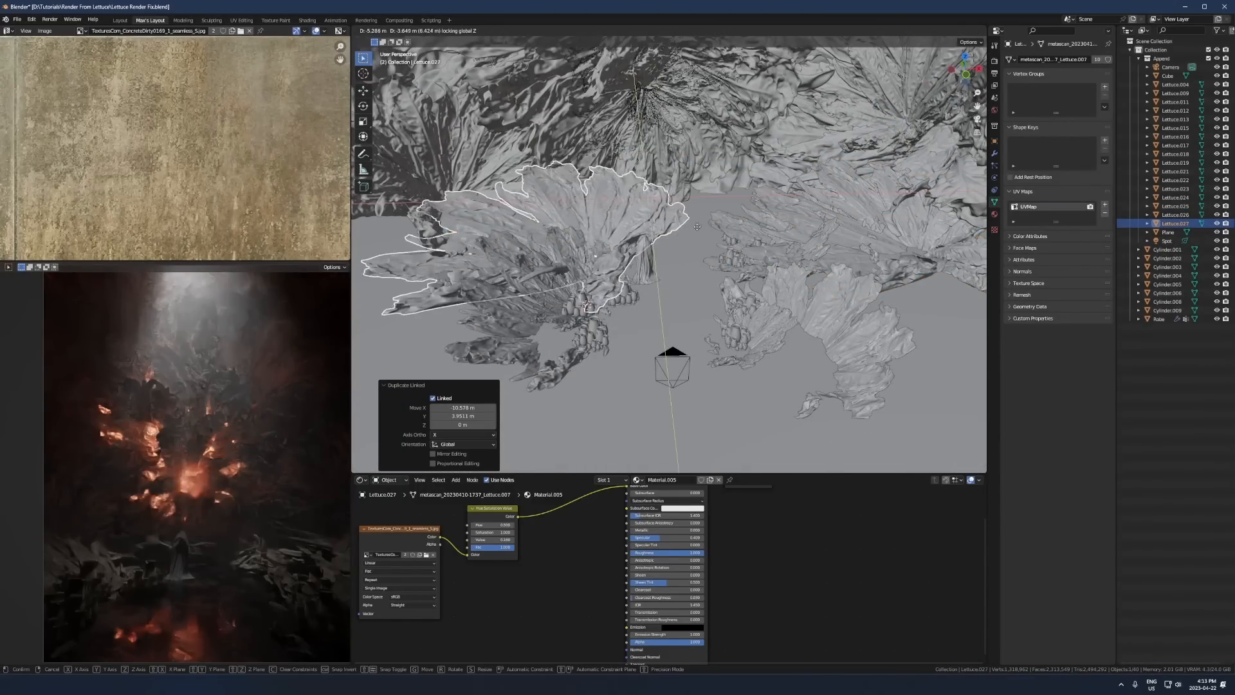
click(694, 224)
- Rotate the left-hand leaf copy about the Z axis, and select the lower lettuce piece beneath it
key(r)
key(z)
click(717, 234)
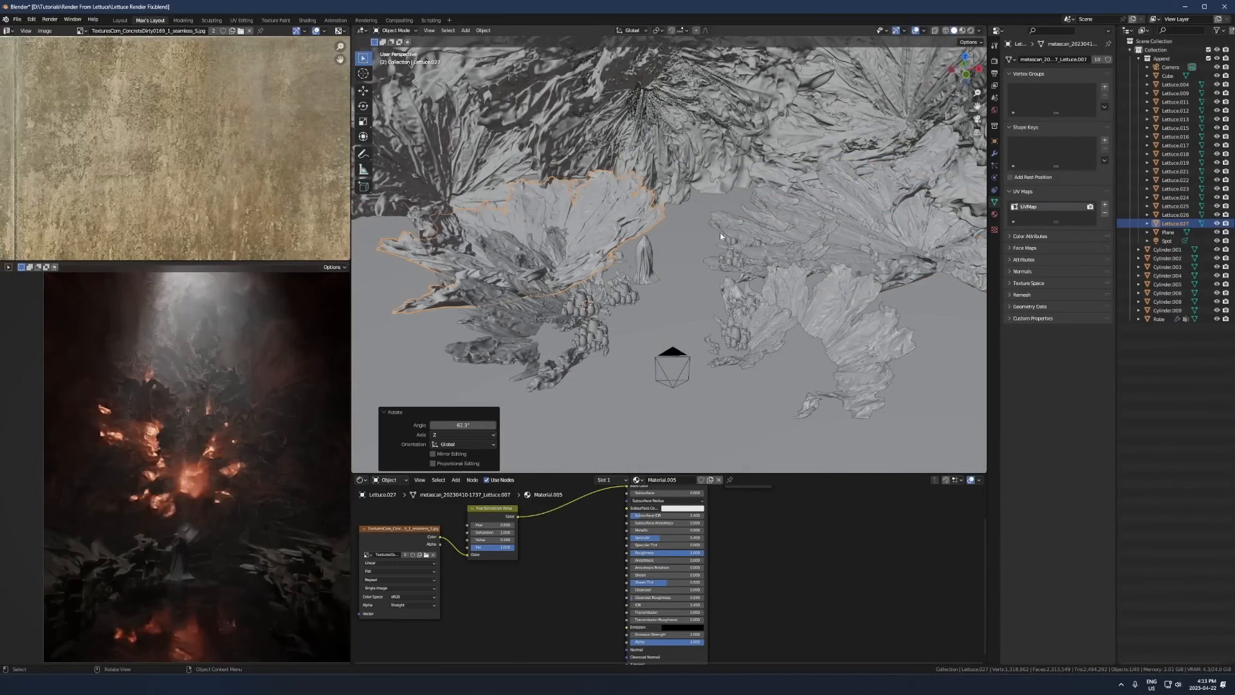
key(r)
right_click(716, 287)
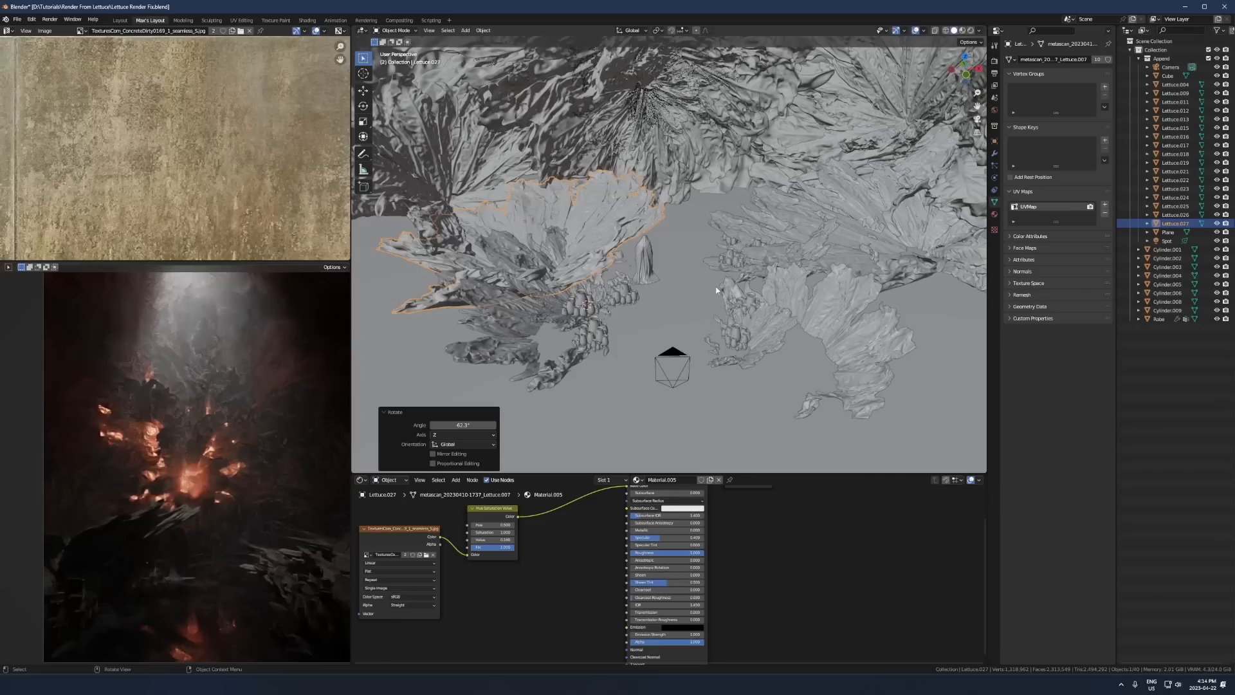
click(539, 316)
middle_drag(539, 322, 542, 299)
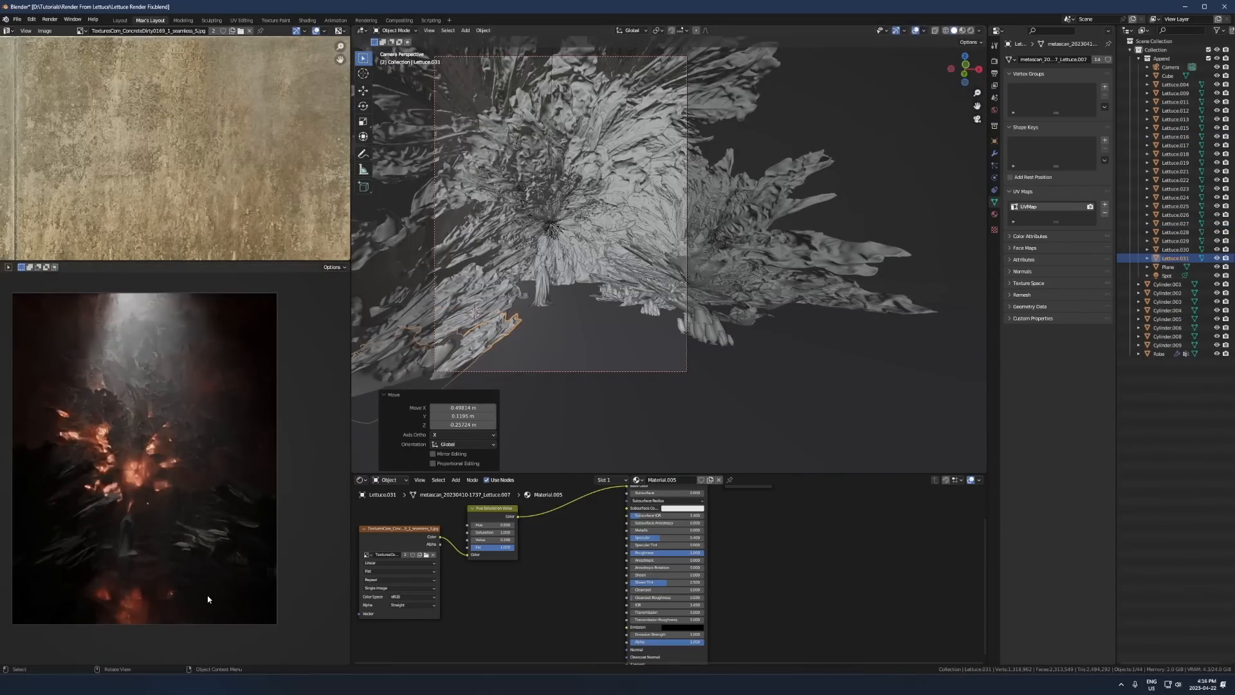
- Reposition the selected group of large foreground lettuce pieces in the upper-right part of the camera view
key(r)
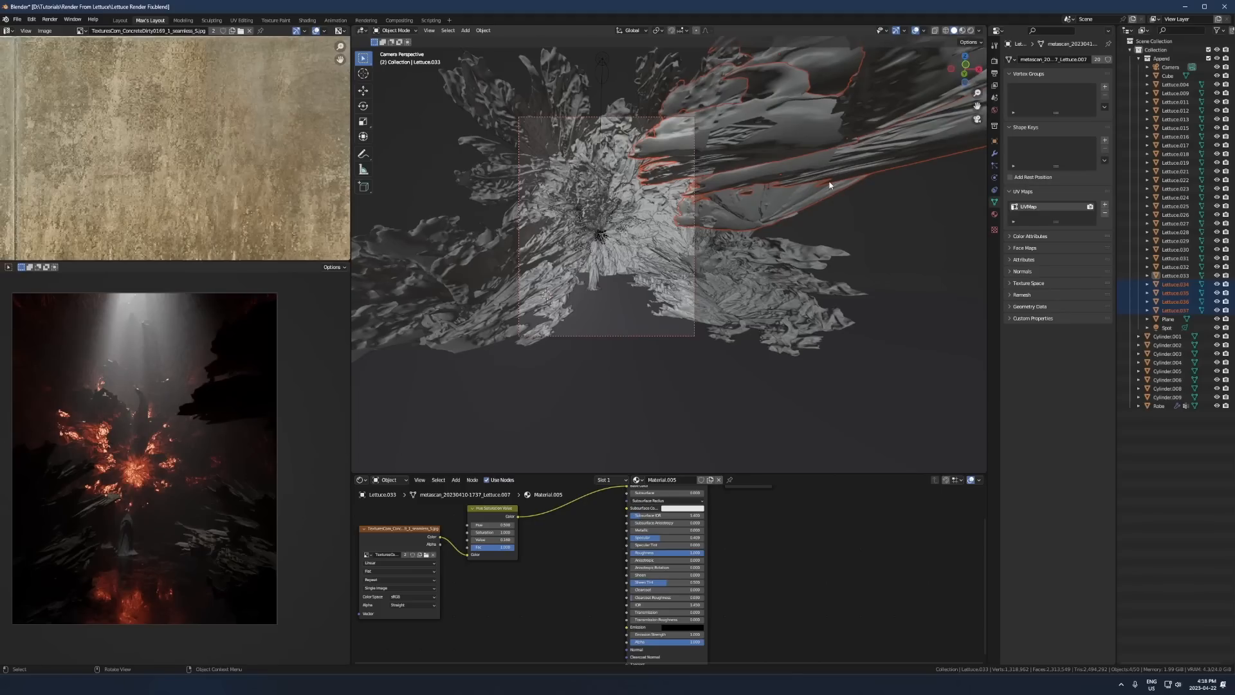
key(g)
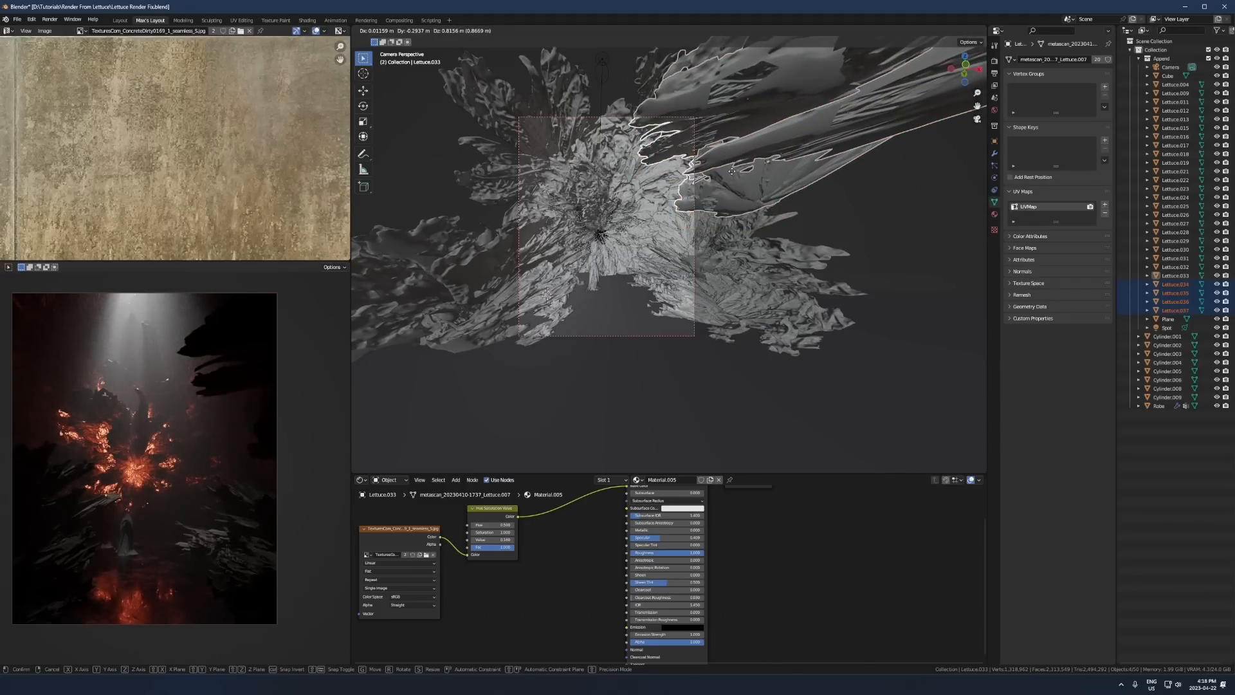
click(750, 152)
- Make a linked duplicate of the large upper-right lettuce piece, place it lower down and rotate it -20° about Z
click(775, 106)
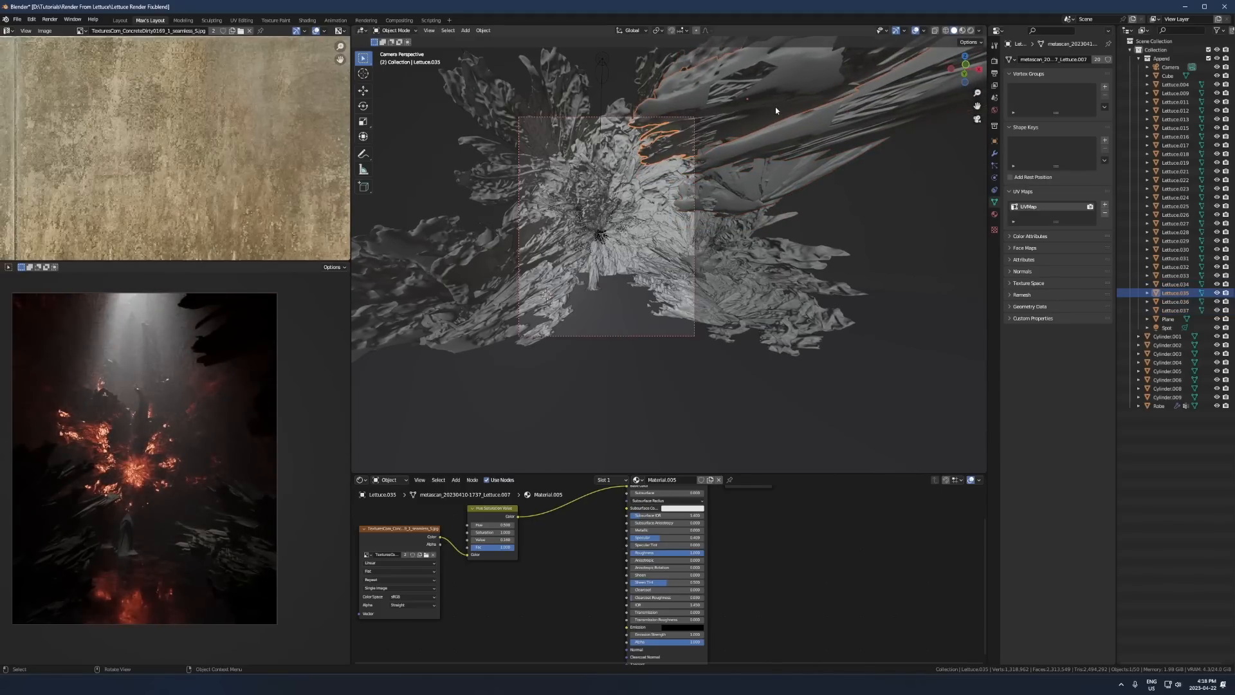
key(alt+d)
click(758, 204)
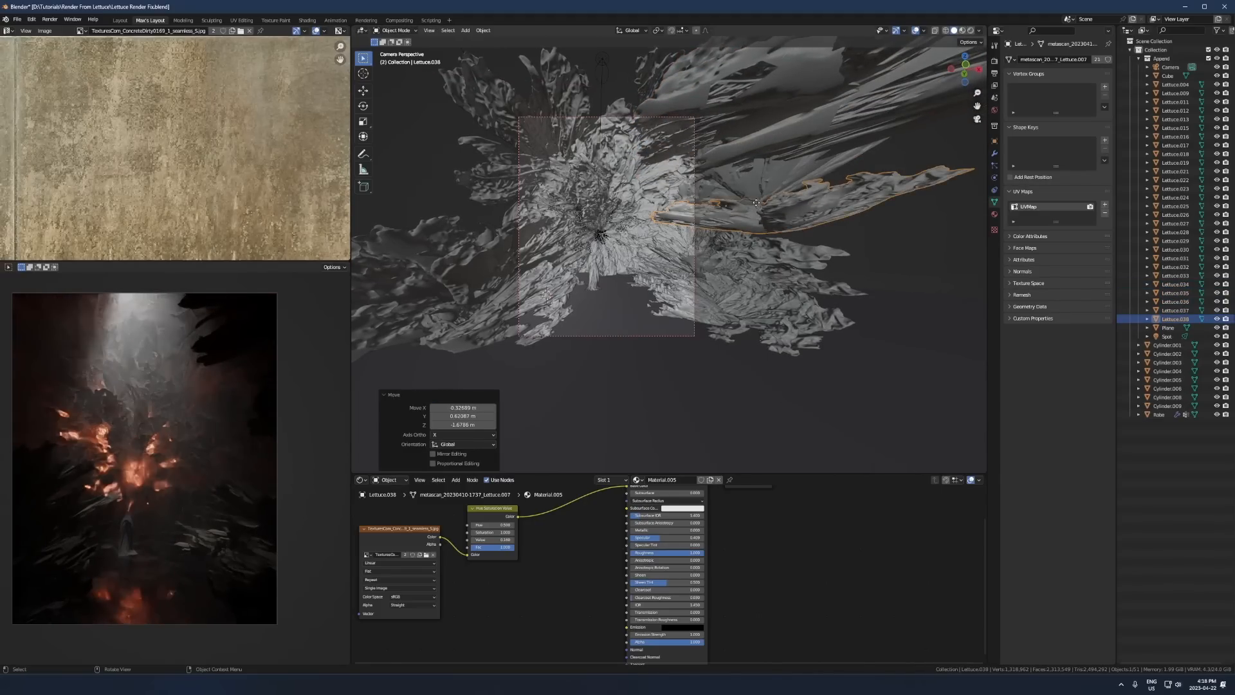
key(r)
key(z)
click(771, 183)
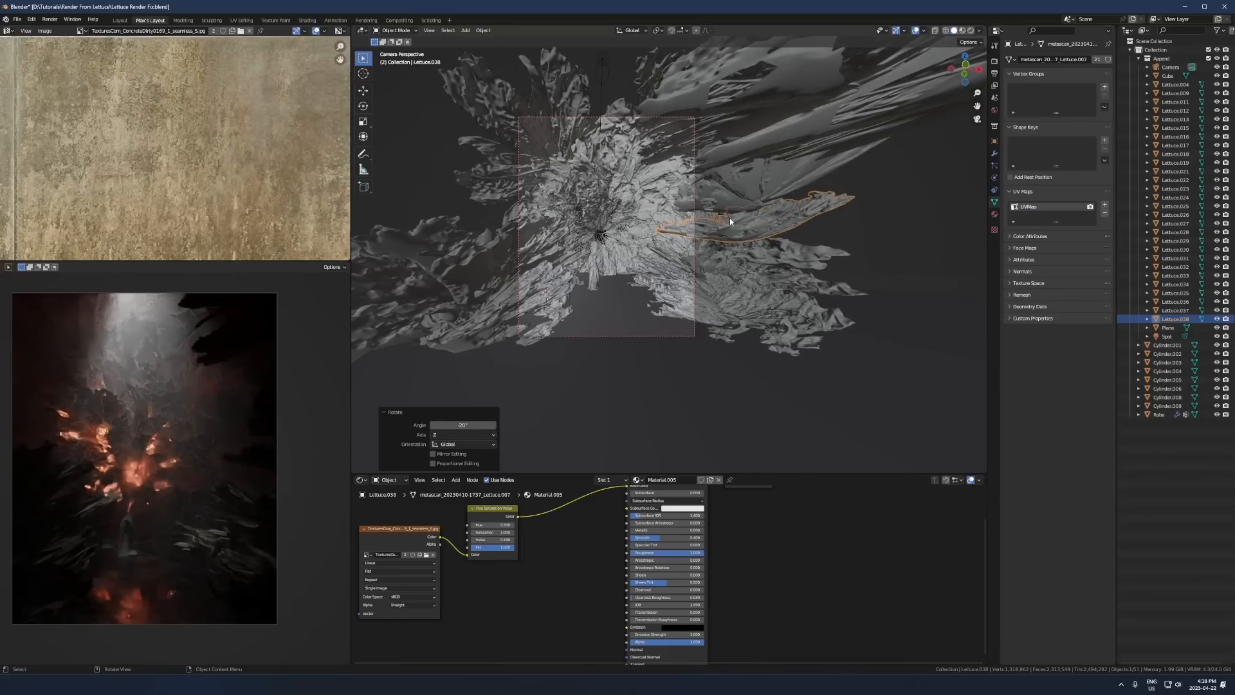
- Duplicate the large lettuce piece in the upper-right foreground once more
click(744, 109)
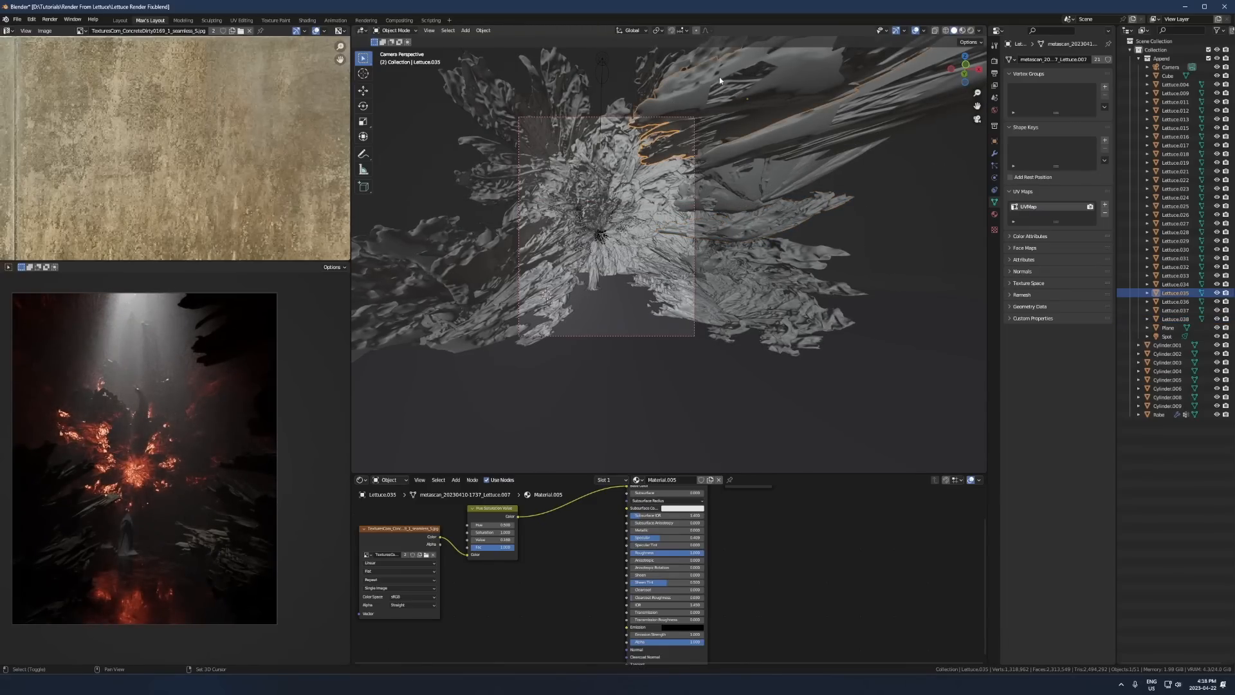
key(shift+d)
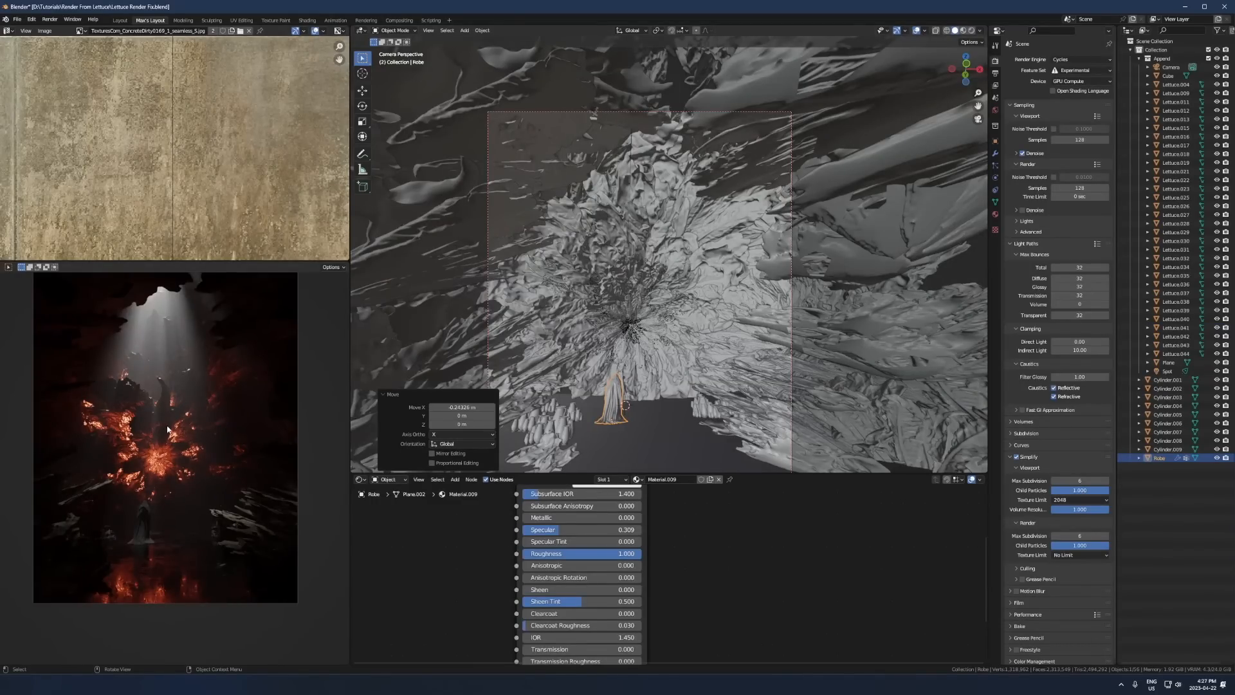
- Switch the rendered camera preview to solid shading and save the Blender file
key(z)
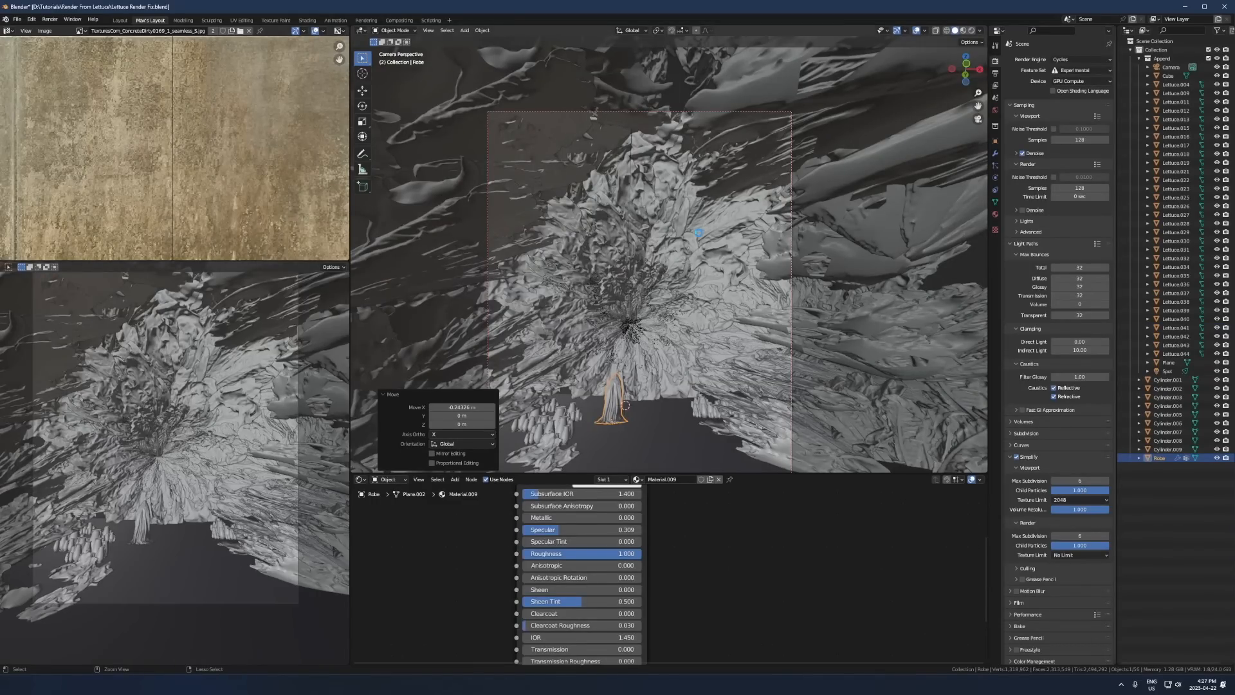
key(ctrl+s)
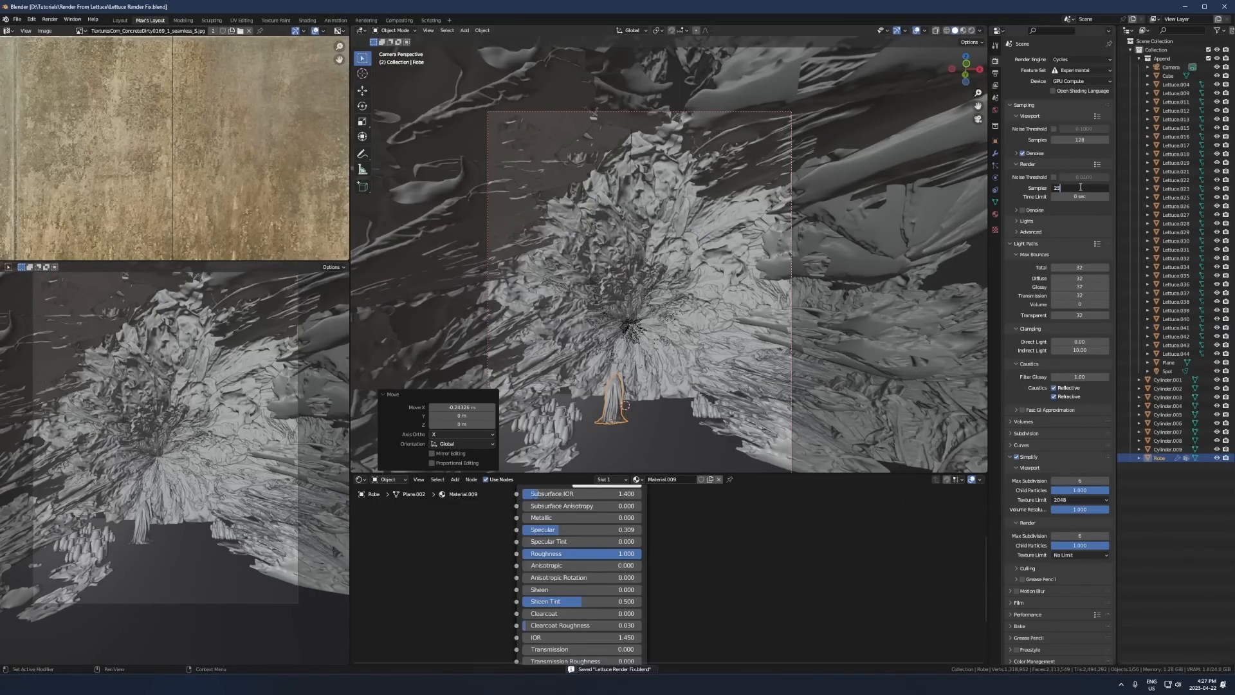
- Set the render samples to 256, save the file and render the final image
key(Return)
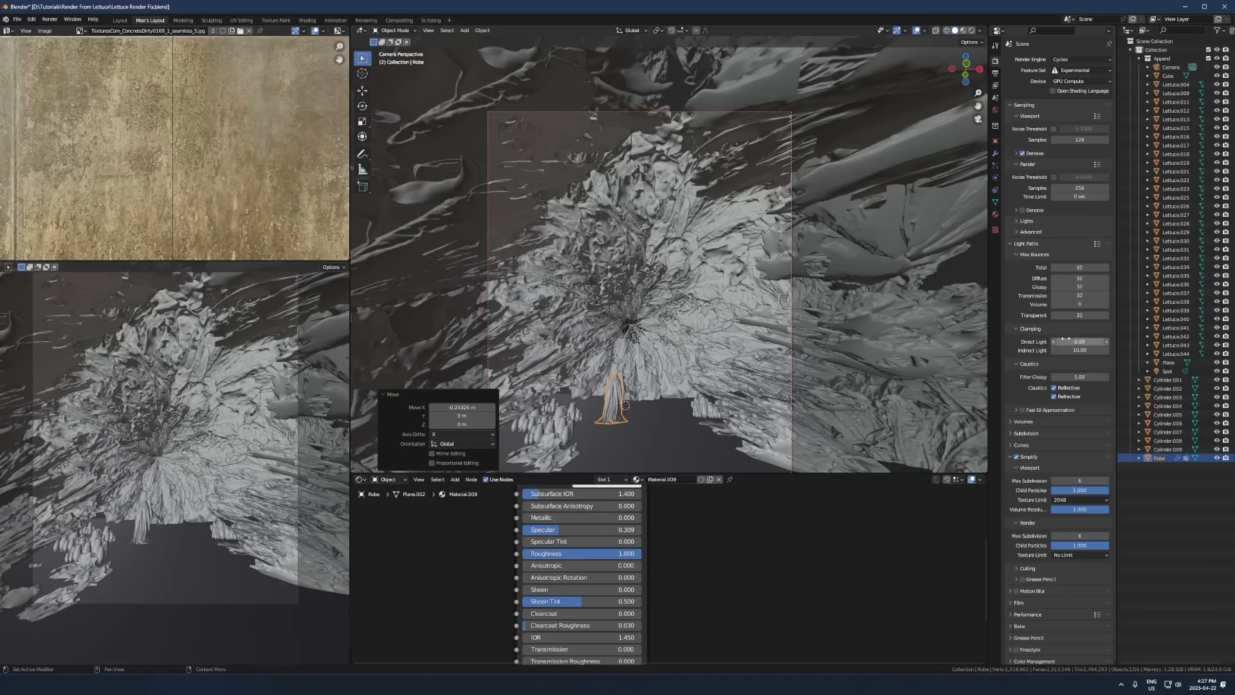
key(ctrl+s)
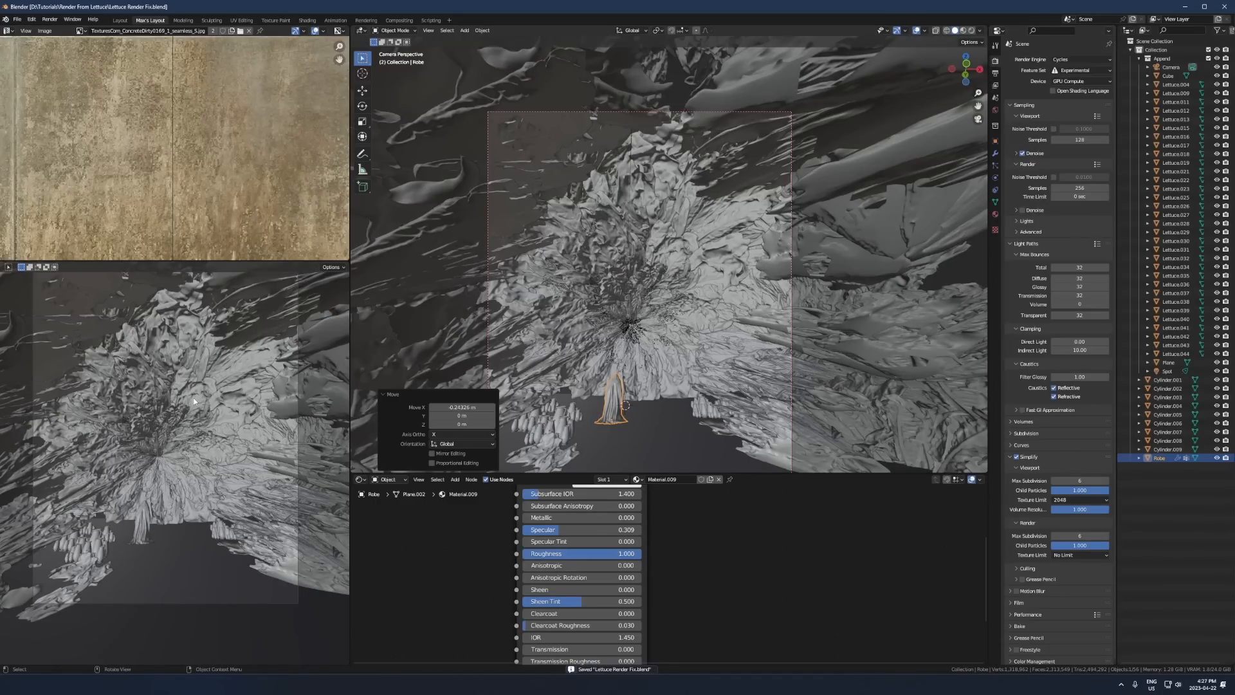
key(F12)
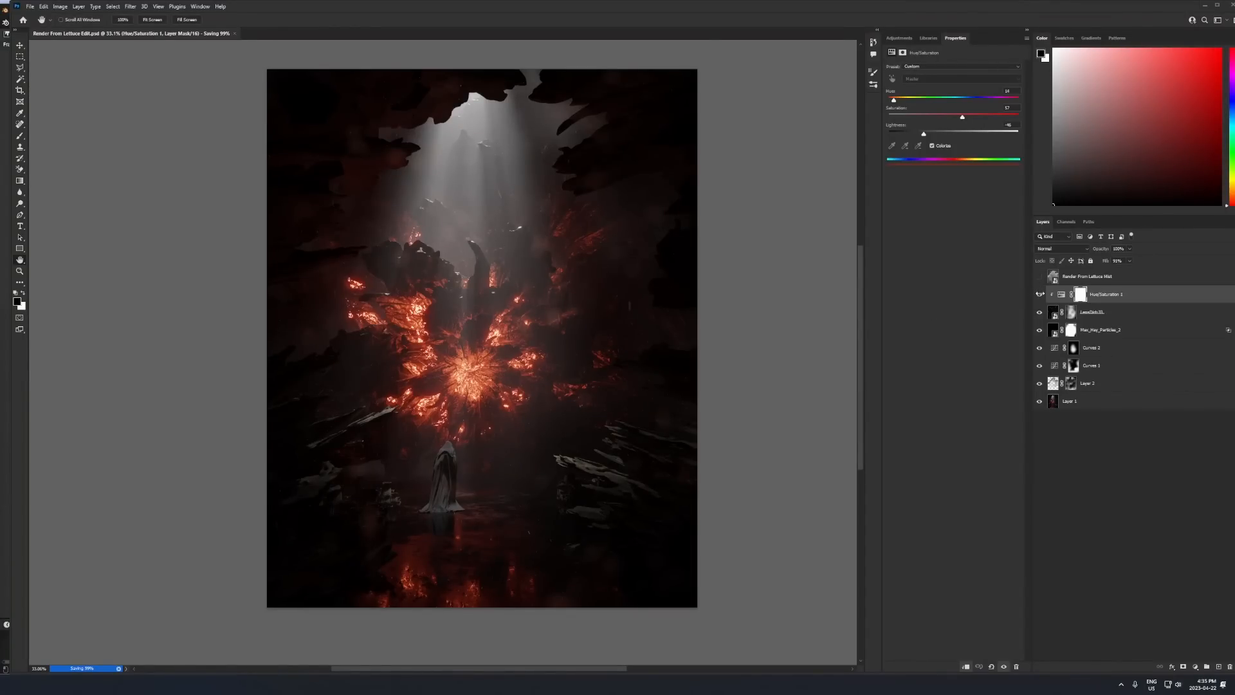
- Switch to Photoshop and compare the base render in Layer 1 with Layer 2, Curves 1 and Curves 2 added back
click(1040, 384)
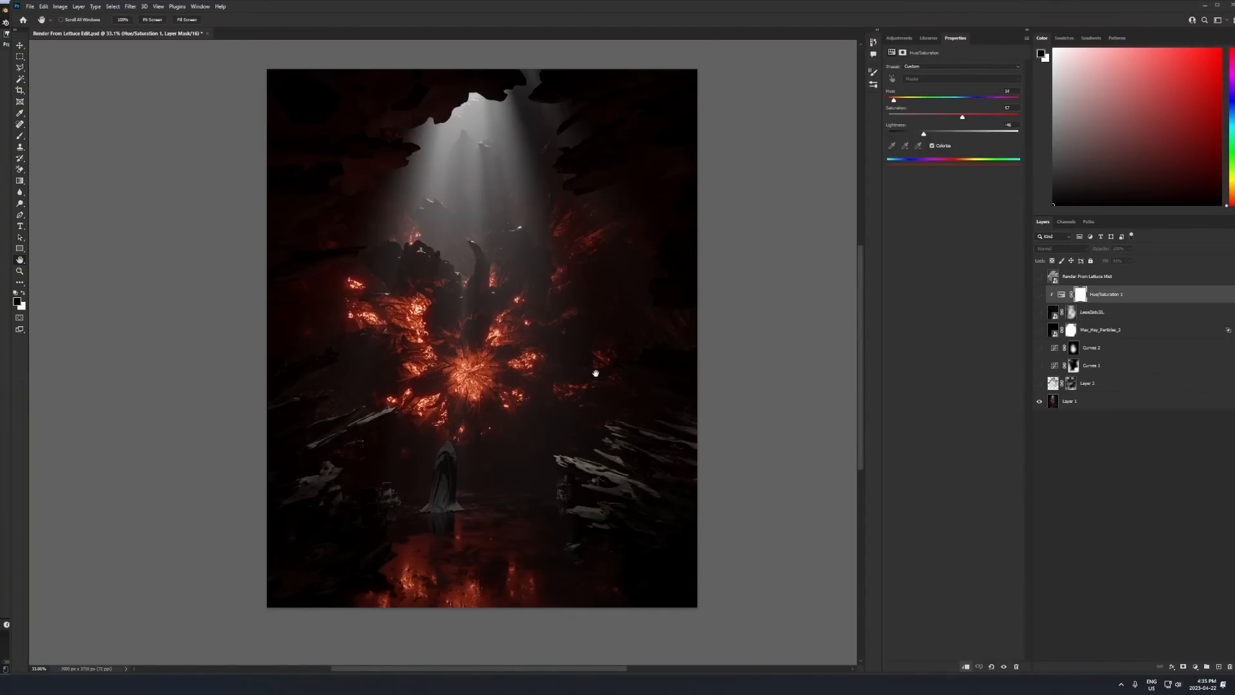
click(1040, 384)
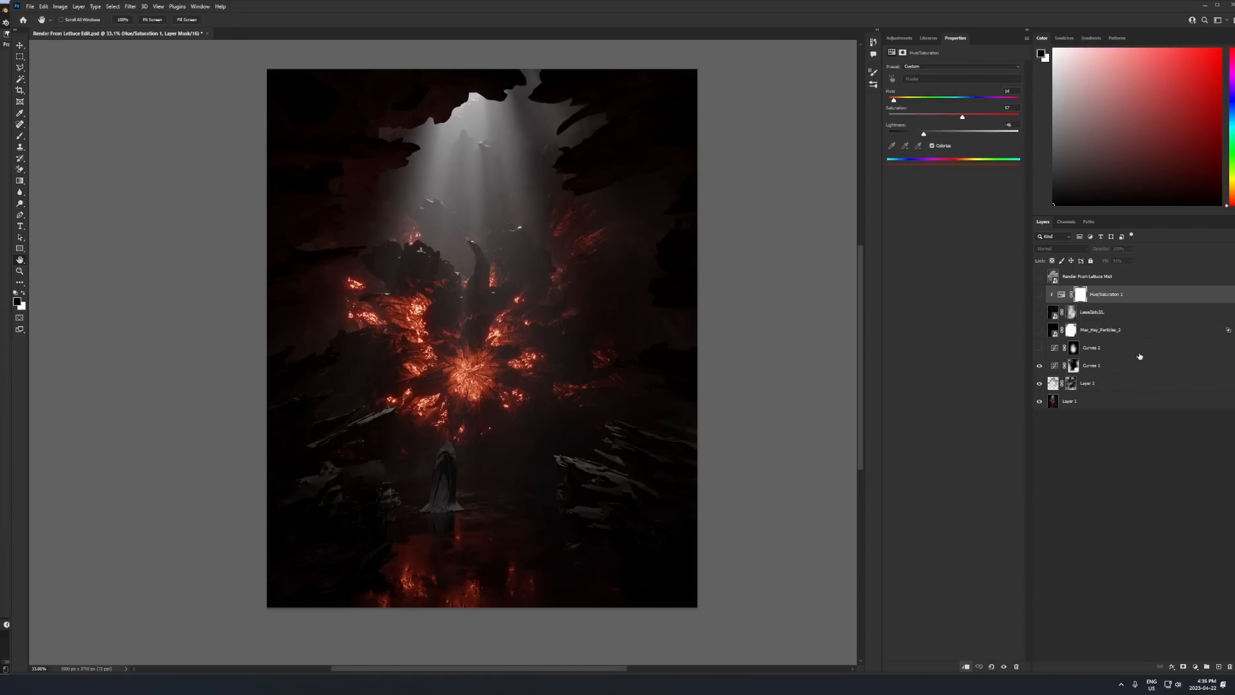
click(1039, 348)
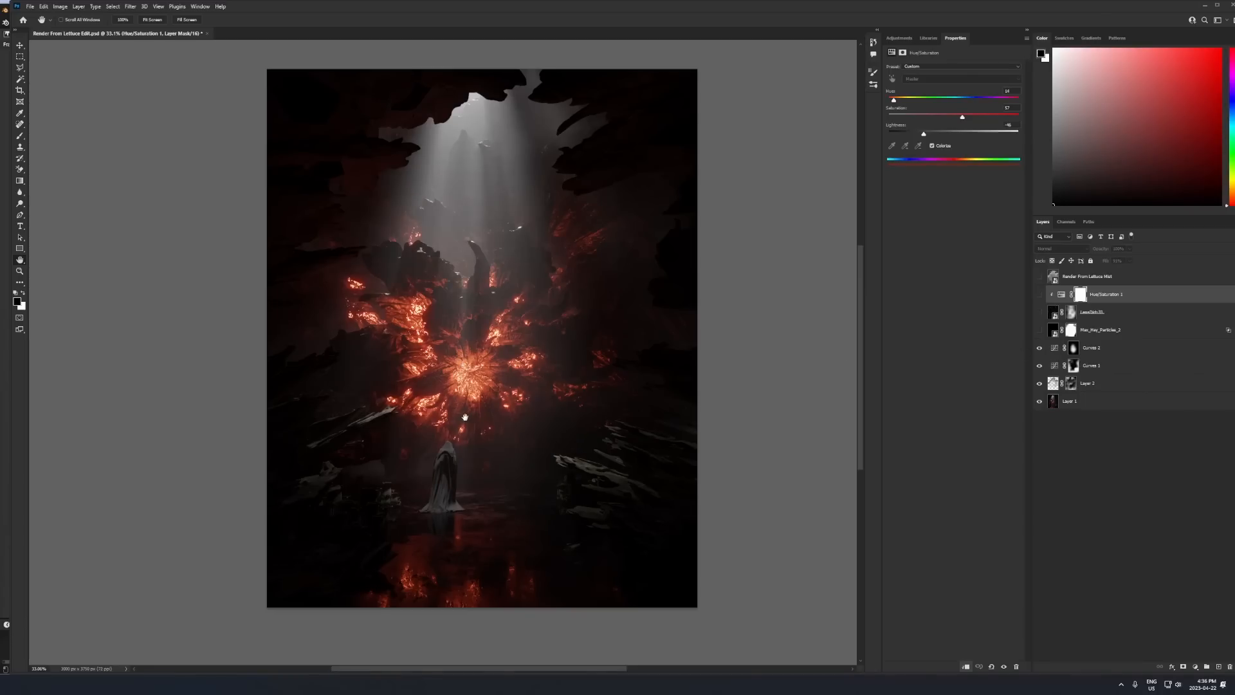
- Toggle the visibility of the Curves 1 and Curves 2 adjustments to compare their effect on the image
right_click(1032, 351)
click(1034, 352)
click(1039, 348)
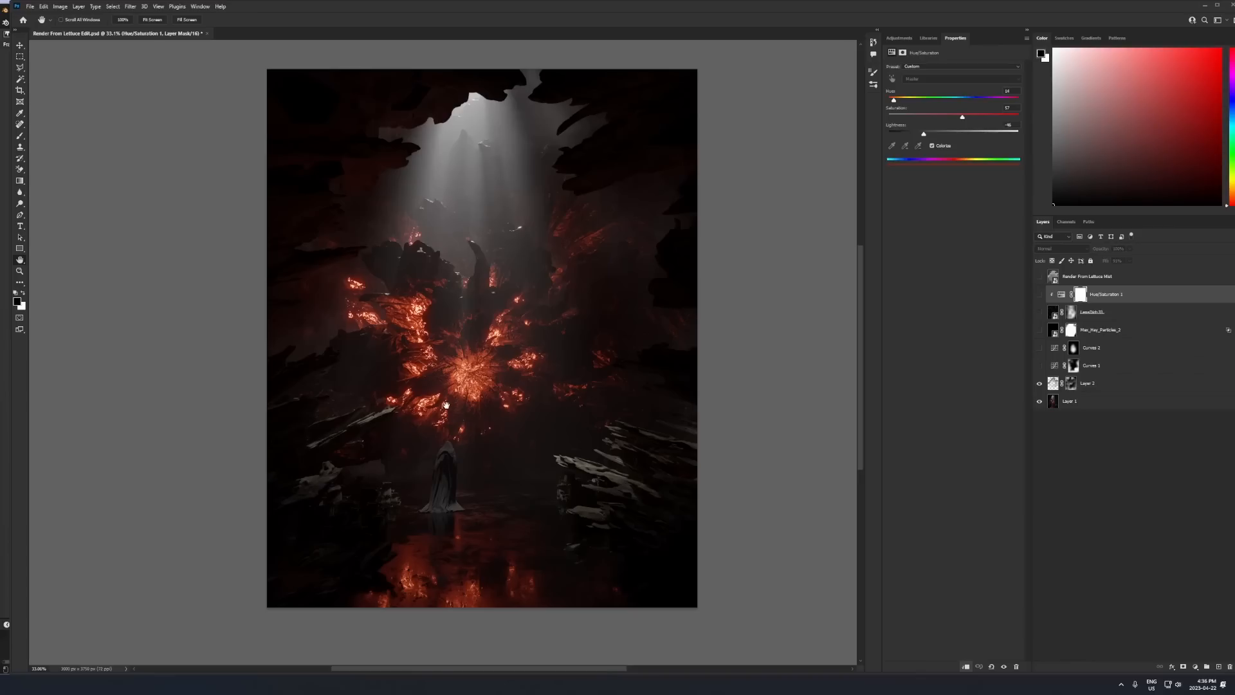
drag(1040, 370, 1038, 355)
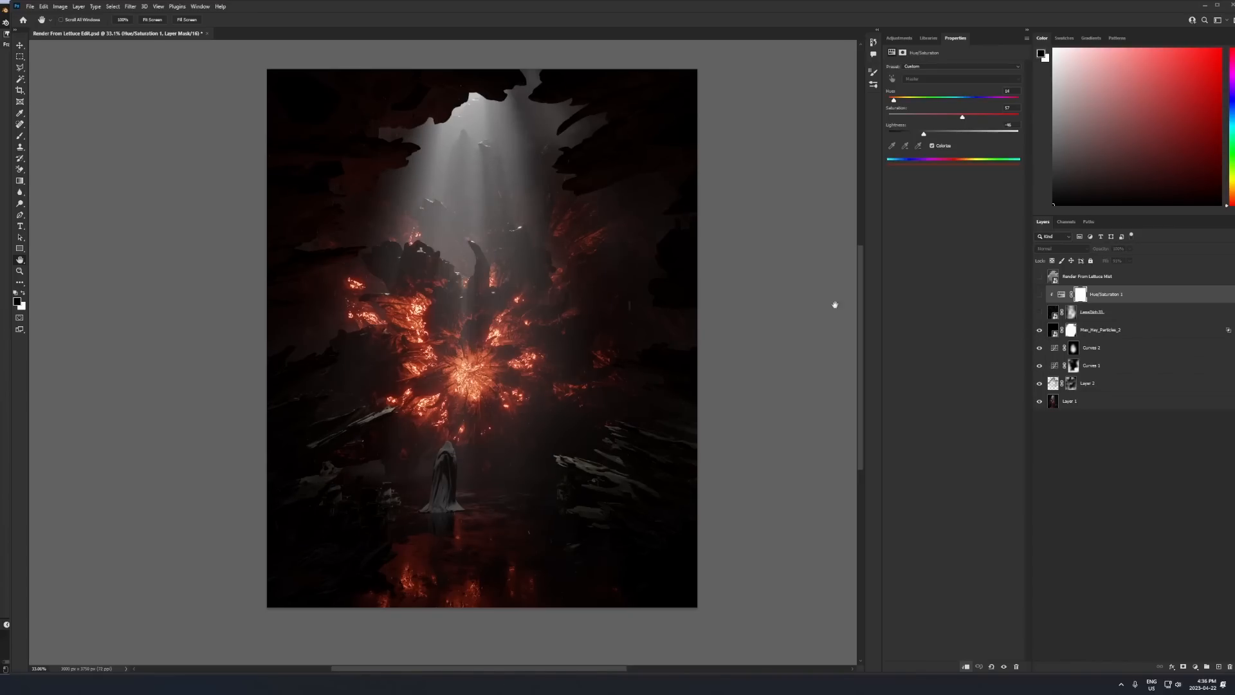
- Examine the light beam area closely while toggling the dust particles layer to compare its effect
scroll(519, 265, up, 7)
drag(522, 257, 516, 380)
scroll(533, 341, up, 4)
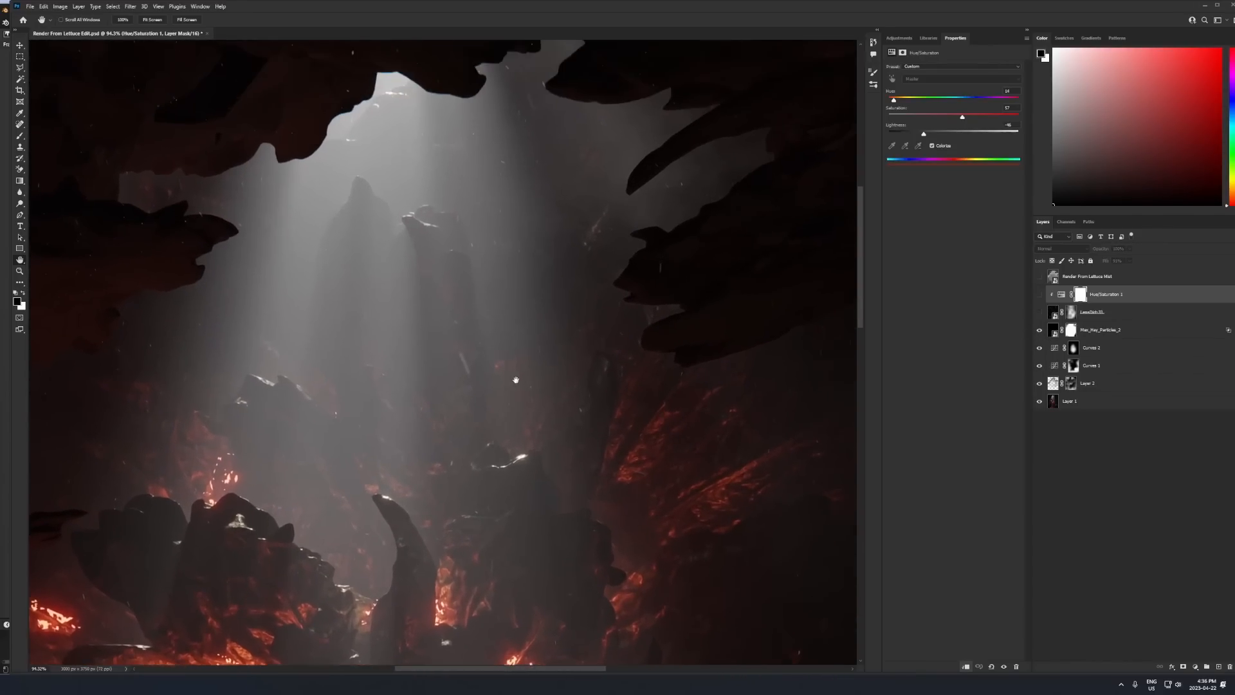
click(1039, 331)
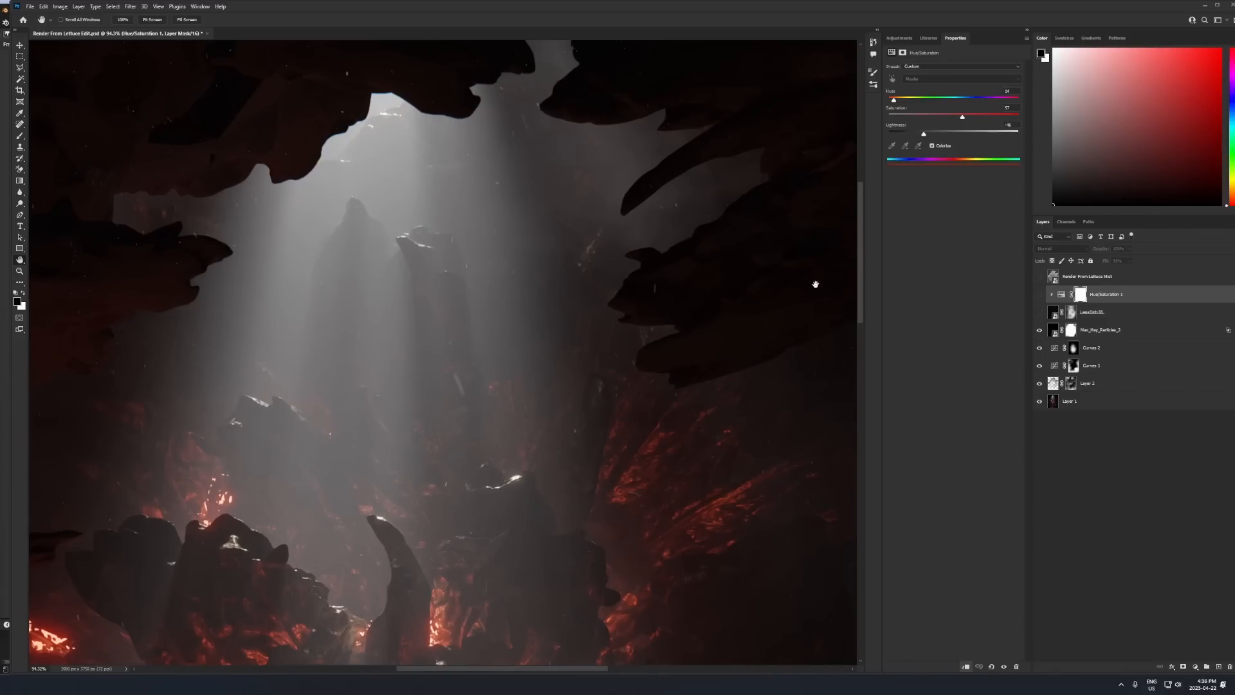
scroll(579, 360, down, 3)
- Show the lens dirt layer and its clipped Hue/Saturation 1 adjustment, and review their effect on the whole image
click(1039, 312)
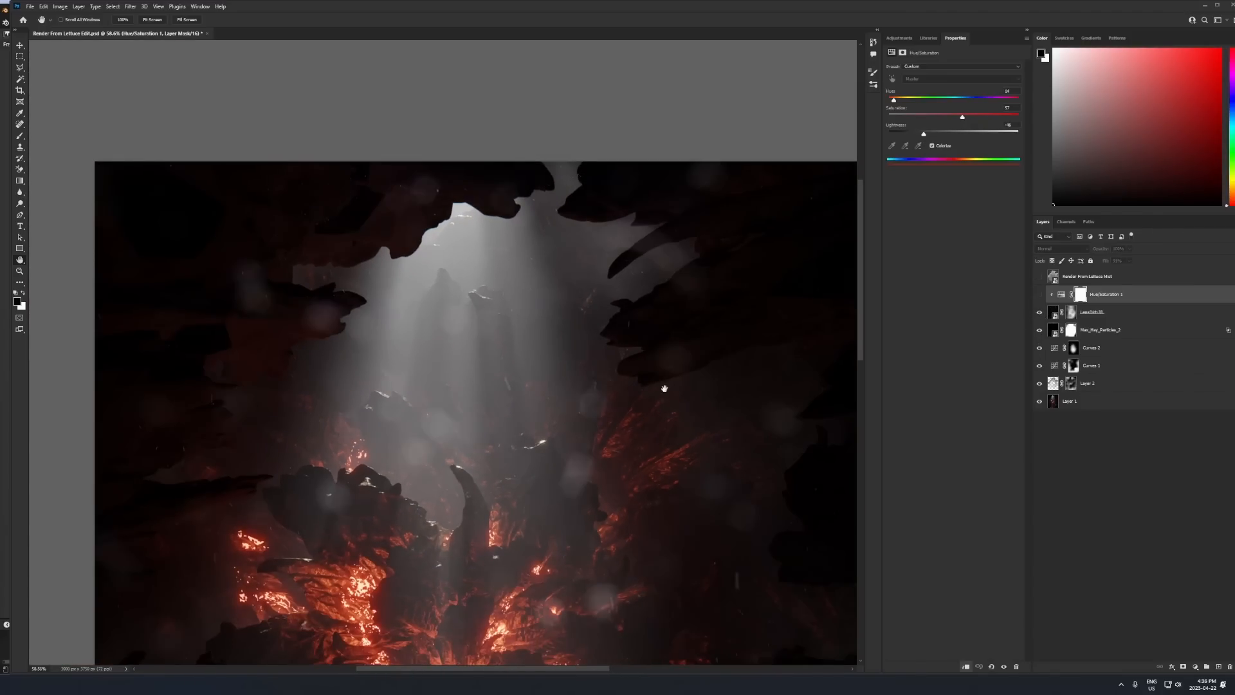
scroll(662, 386, down, 2)
drag(640, 543, 617, 442)
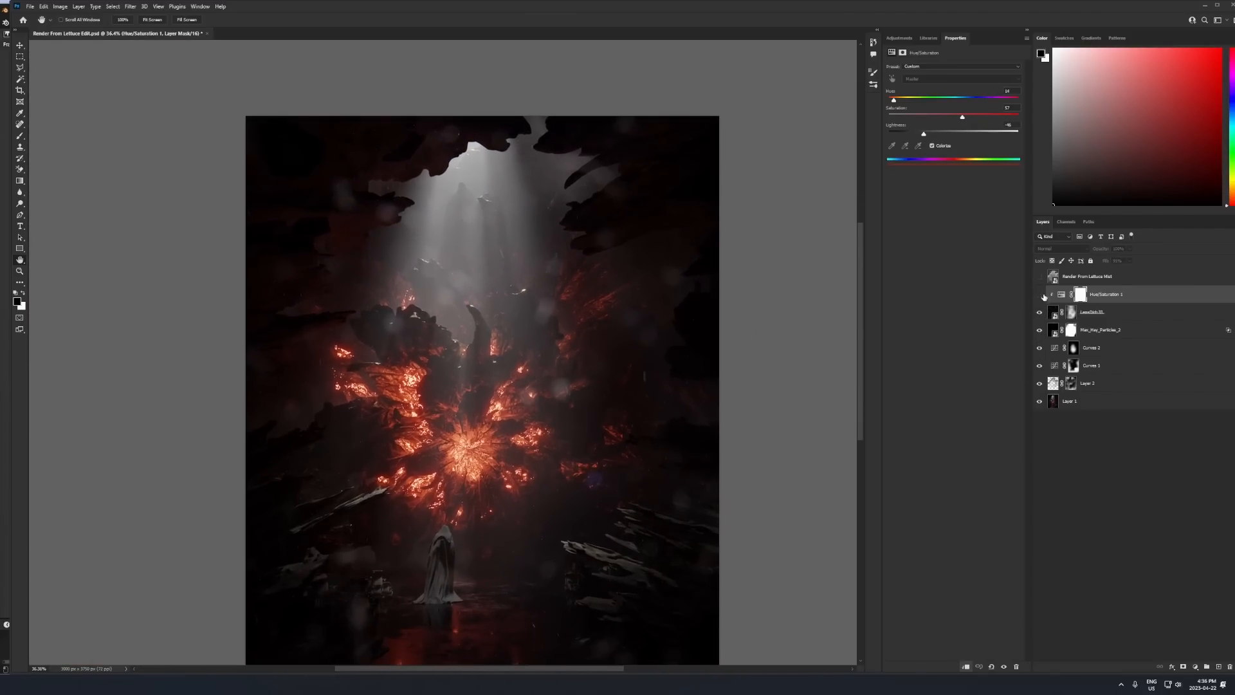
click(1040, 294)
drag(515, 492, 512, 459)
scroll(512, 458, down, 1)
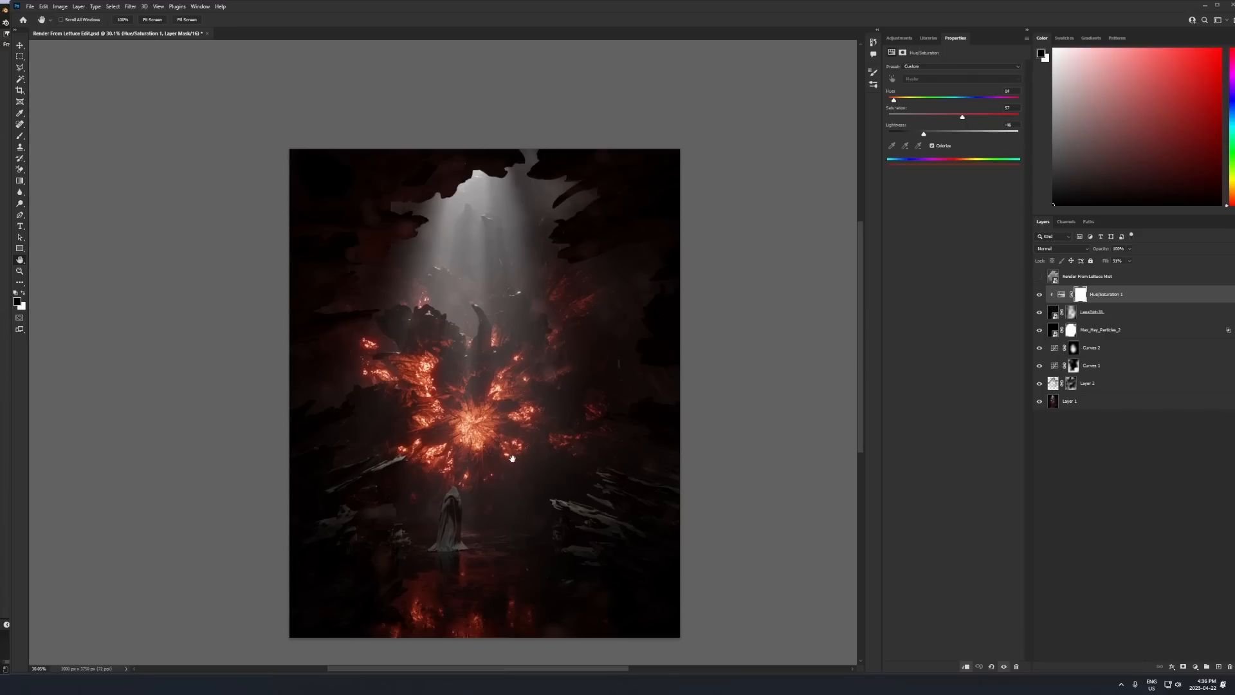
- Select the lens dirt layer and lower its Fill
click(1114, 309)
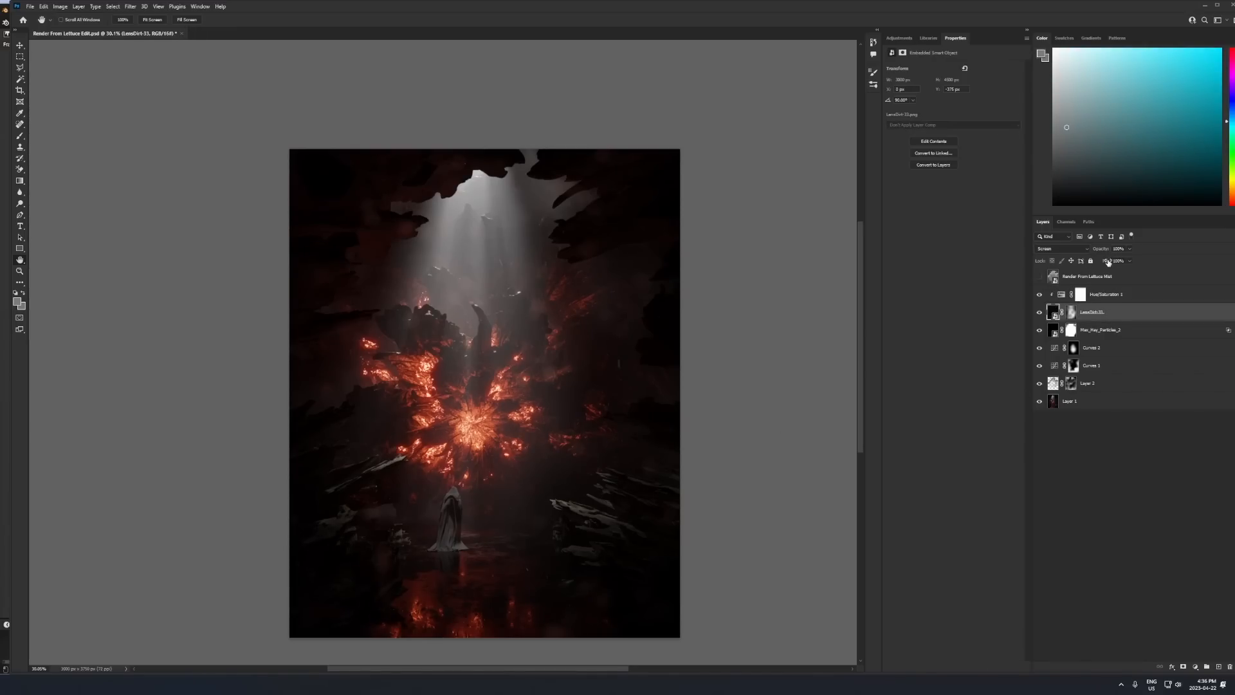
drag(1109, 264, 1092, 264)
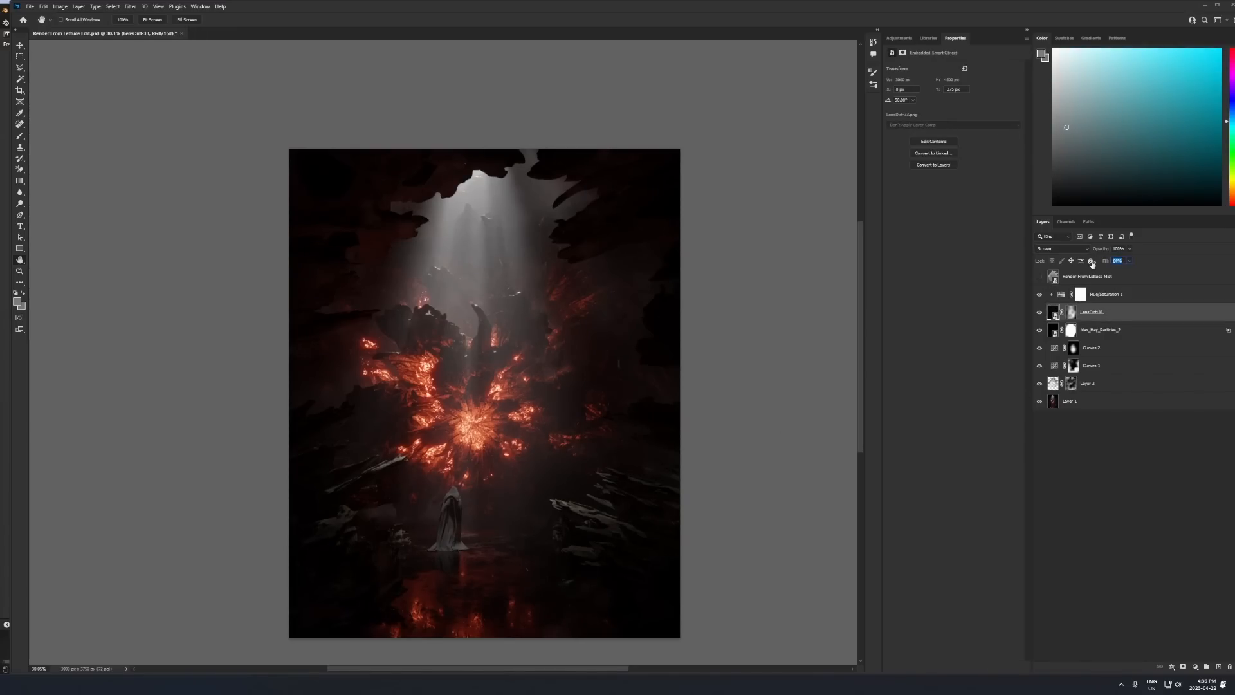
- Stamp all visible layers into a new merged layer directly above Hue/Saturation 1
click(1136, 295)
key(ctrl+shift+alt+e)
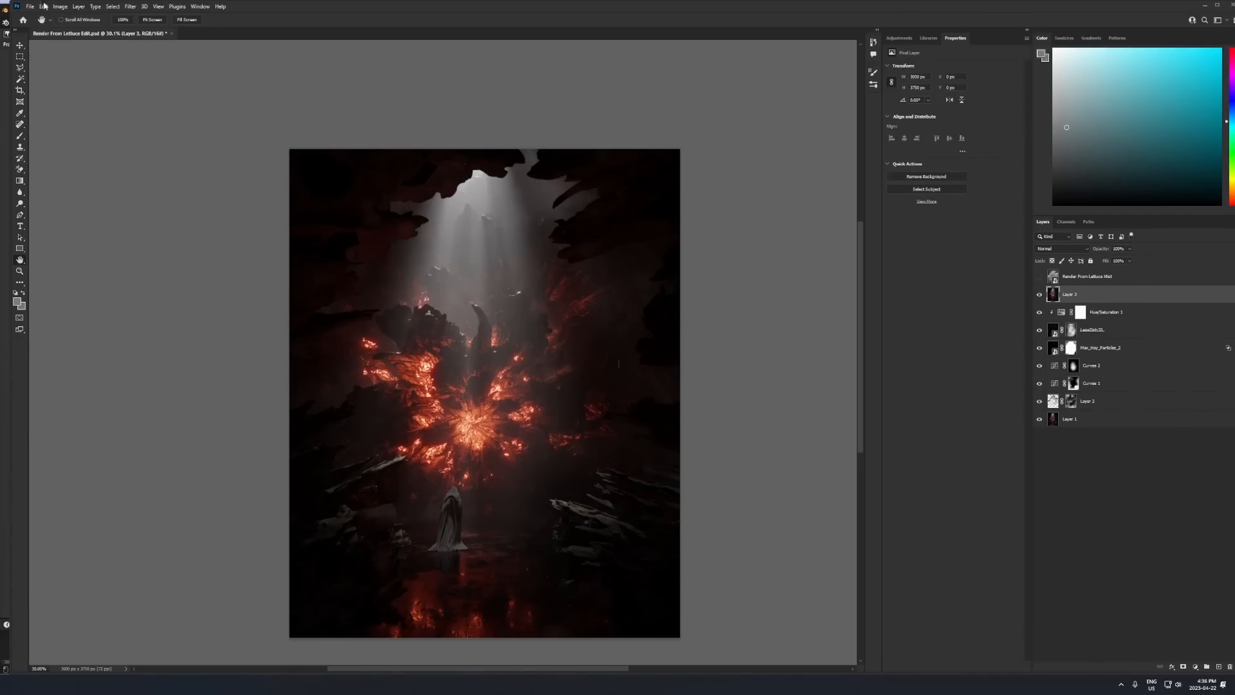
- Convert the new merged layer for smart filters and open the Camera Raw Filter on it
click(128, 7)
click(158, 28)
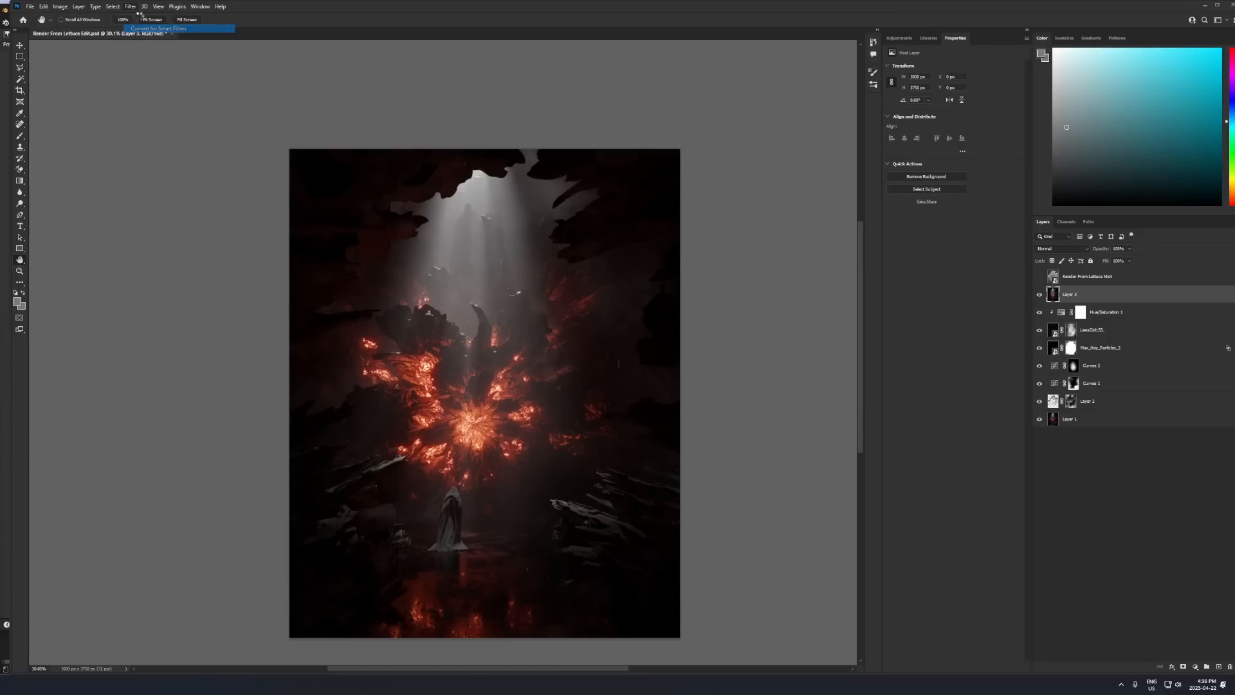
click(130, 7)
click(155, 71)
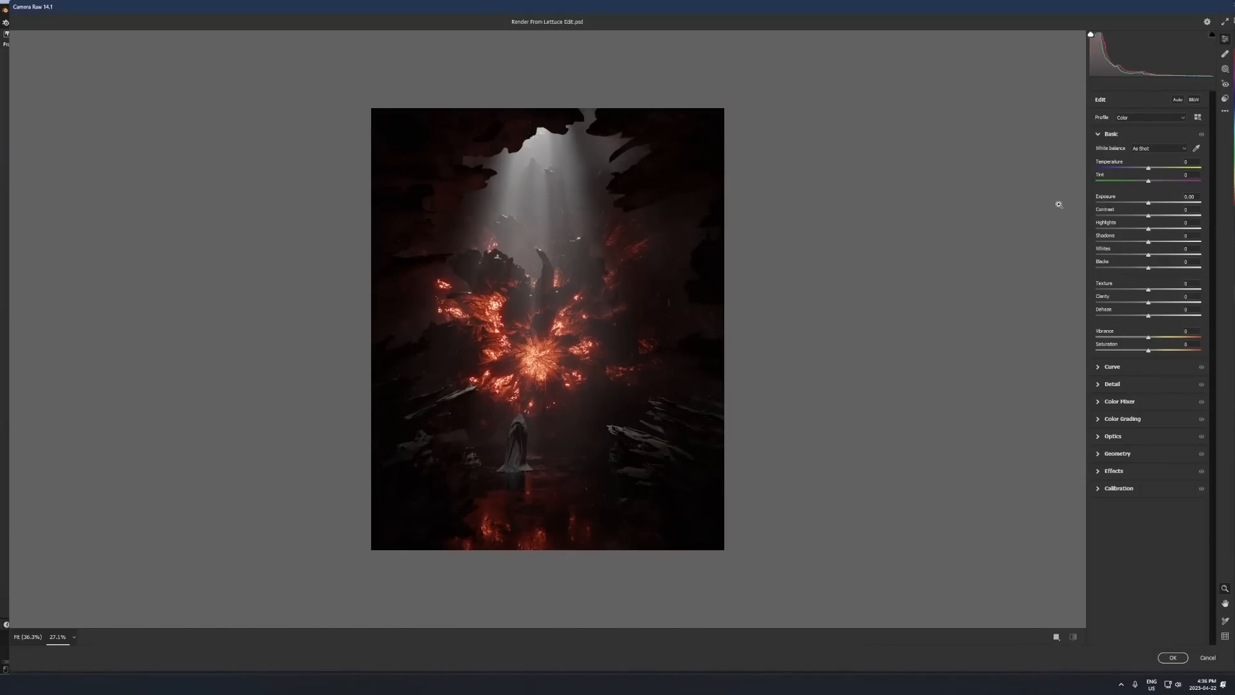
- Raise Exposure, Whites and Contrast (+12), set Blacks to -2, keep Clarity at 0 and set Saturation to +11
click(1150, 203)
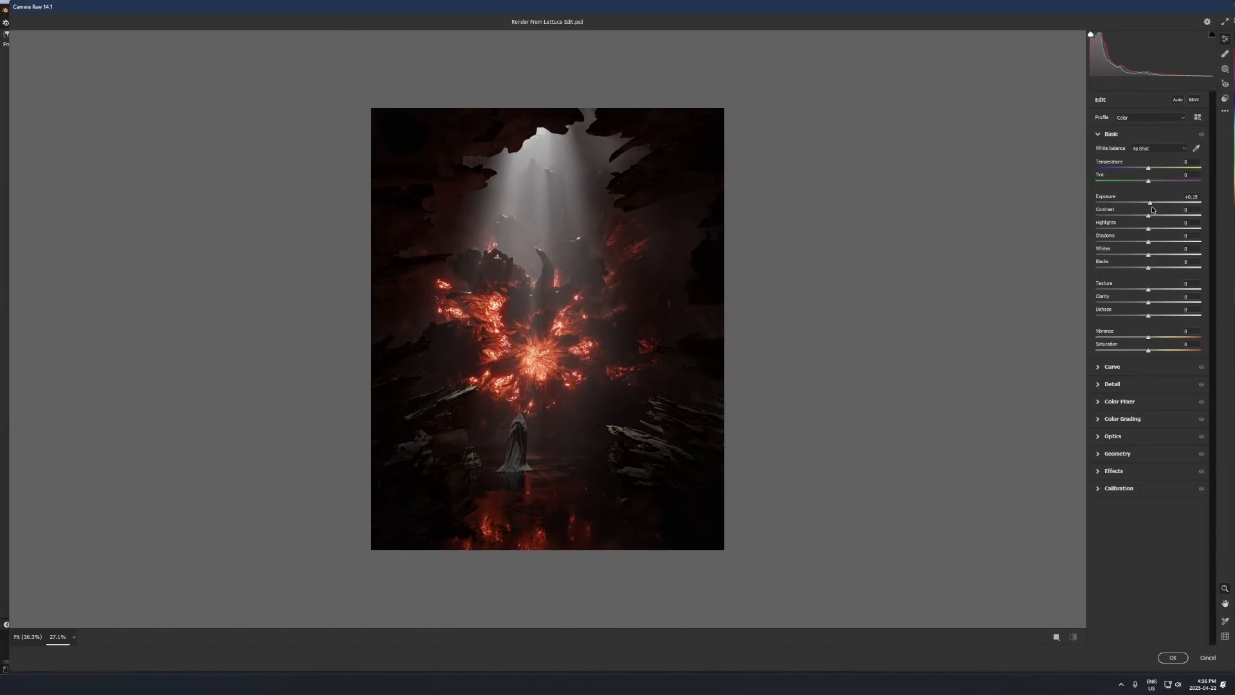
drag(1151, 208, 1149, 242)
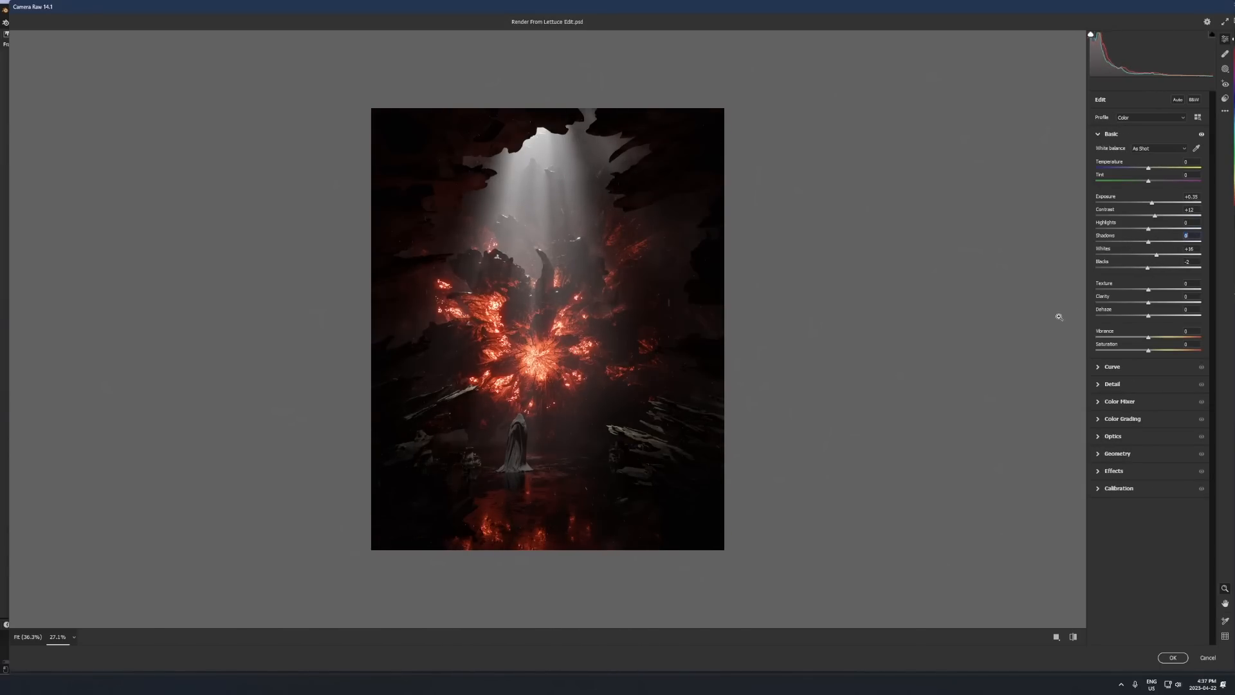
click(1160, 303)
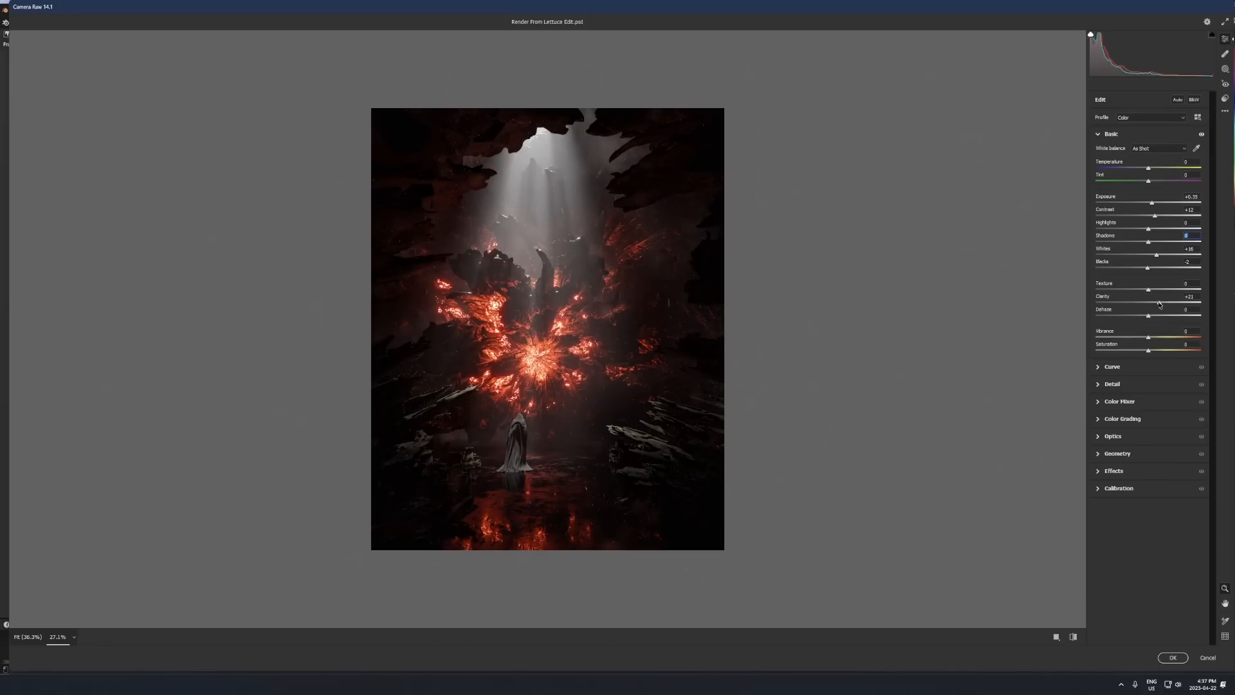
drag(1163, 306, 1156, 305)
drag(1162, 350, 1158, 354)
- Adjust the sharpening and noise reduction in the Camera Raw Detail settings
click(1120, 385)
click(1171, 191)
alt+drag(1098, 229, 1137, 229)
click(1111, 170)
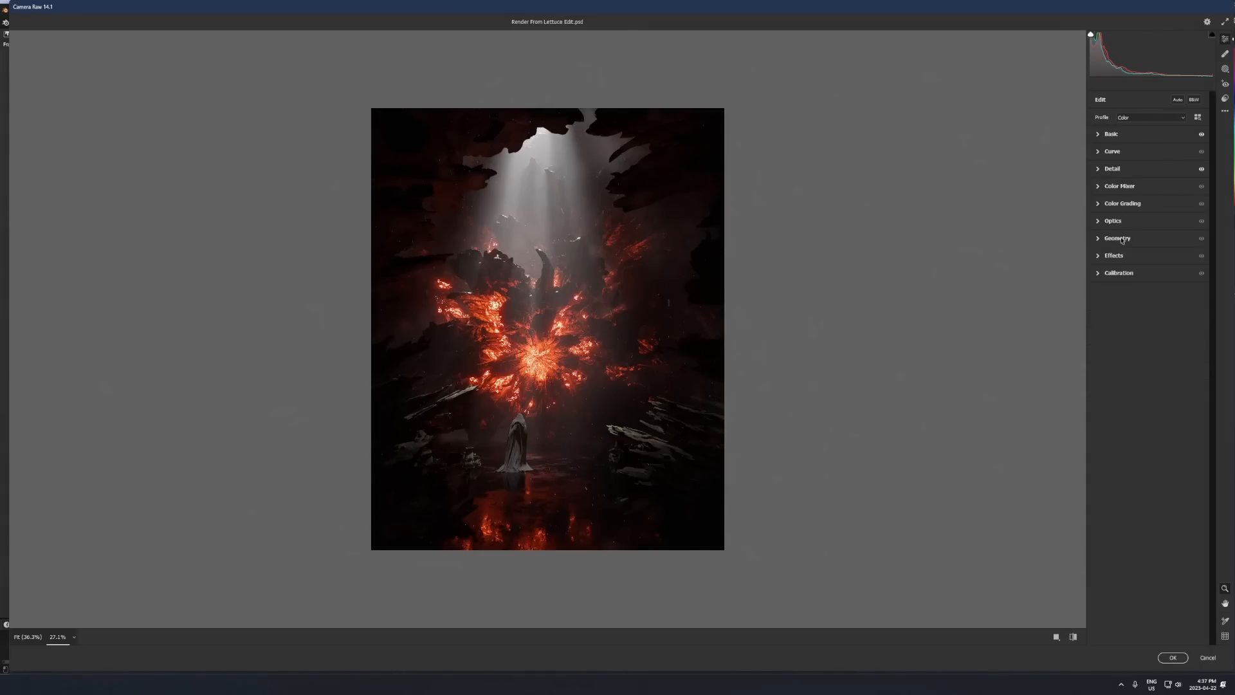
click(1112, 135)
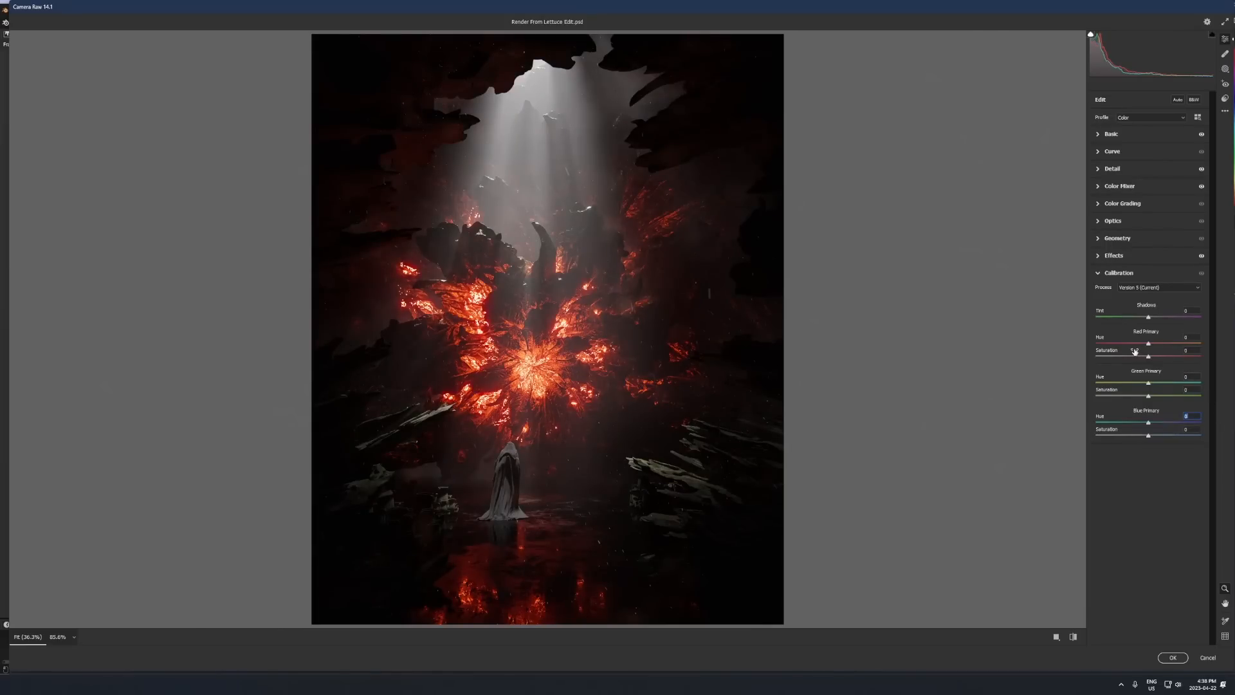
- Raise the Red Primary saturation slightly in the Calibration settings and check the Color Mixer
drag(1149, 357, 1153, 363)
click(1123, 187)
click(1122, 187)
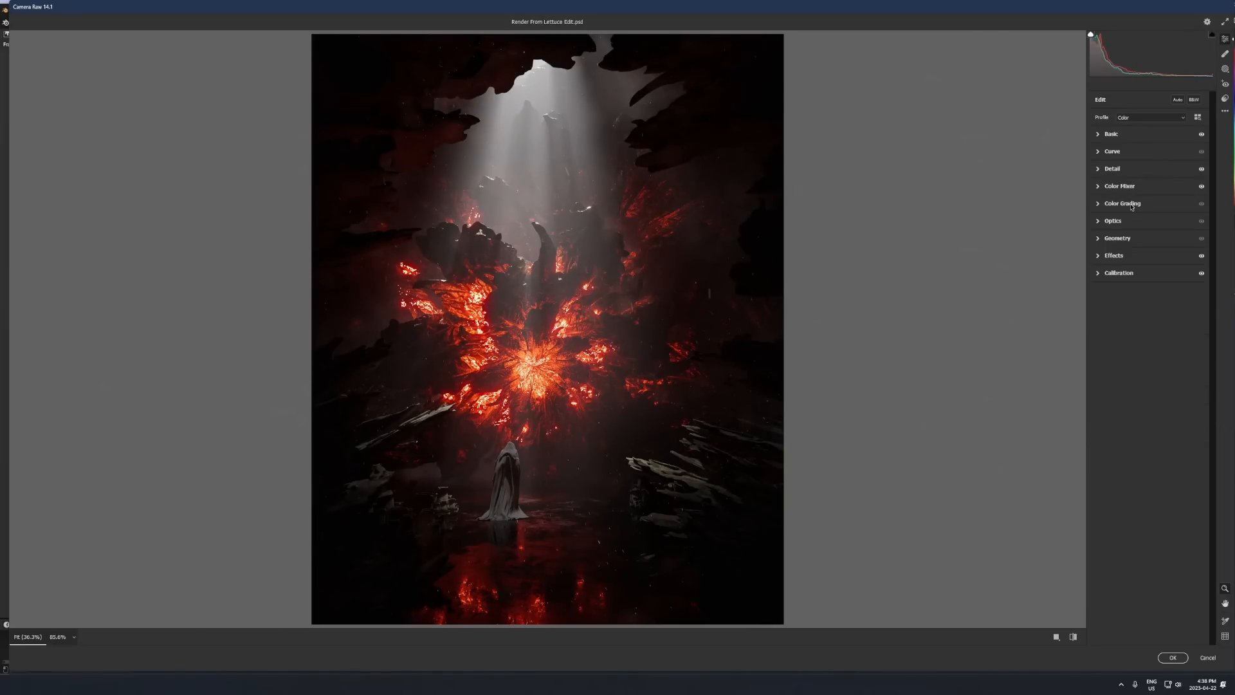
- Tint the shadows teal in Color Grading at hue 174 with low saturation, and apply the Camera Raw filter
click(1125, 203)
click(1145, 217)
drag(1148, 281, 1140, 280)
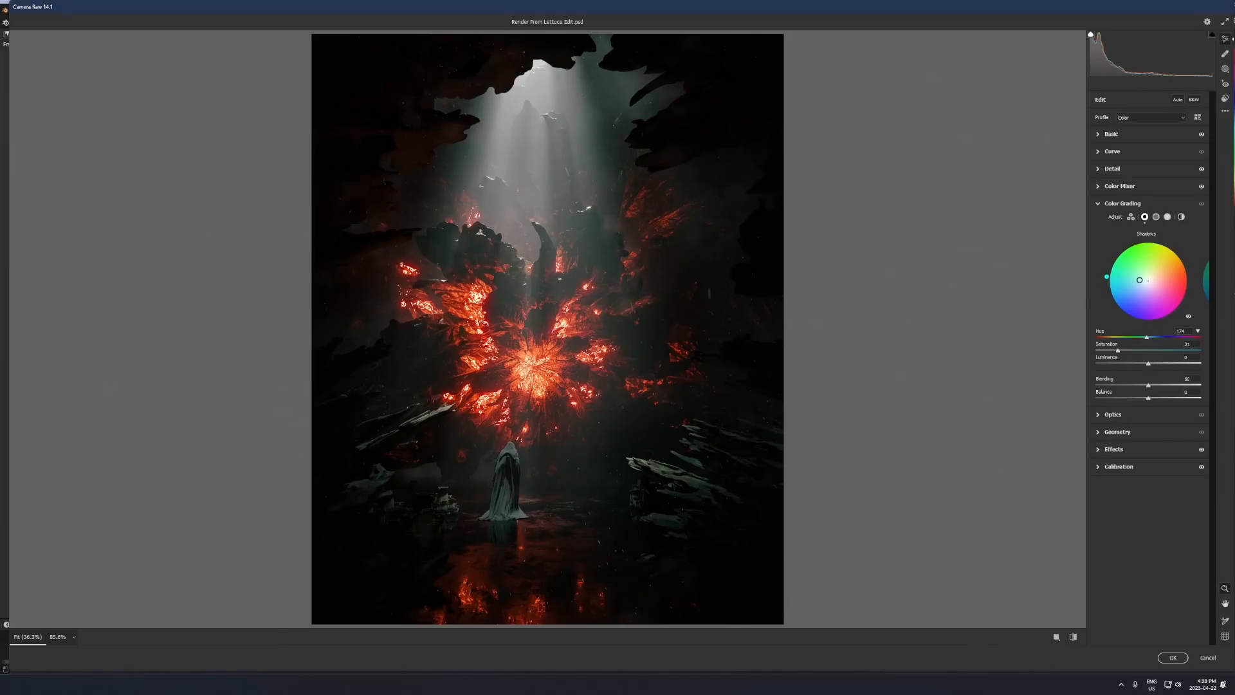
drag(1116, 351, 1107, 351)
click(1201, 205)
drag(1106, 350, 1108, 351)
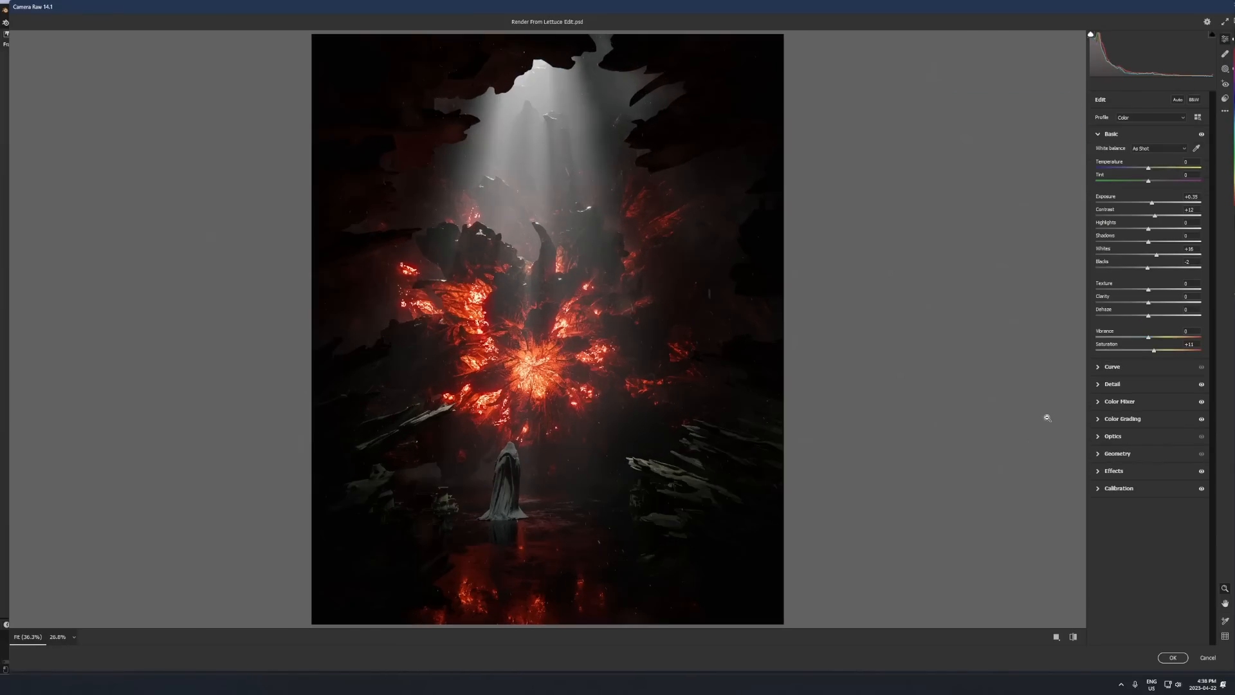
click(1173, 658)
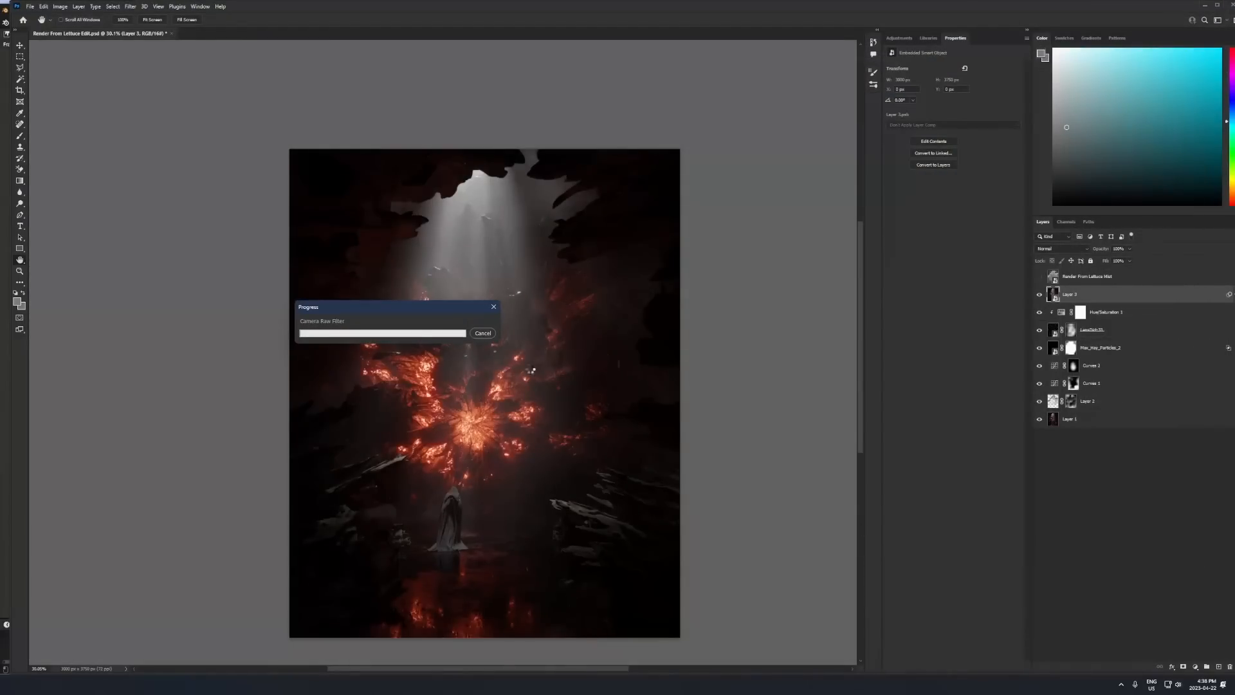
- Add a Color Lookup adjustment layer above the filtered layer, load the Candlelight.CUBE 3DLUT and lower the layer's Fill
alt+scroll(492, 417, down, 2)
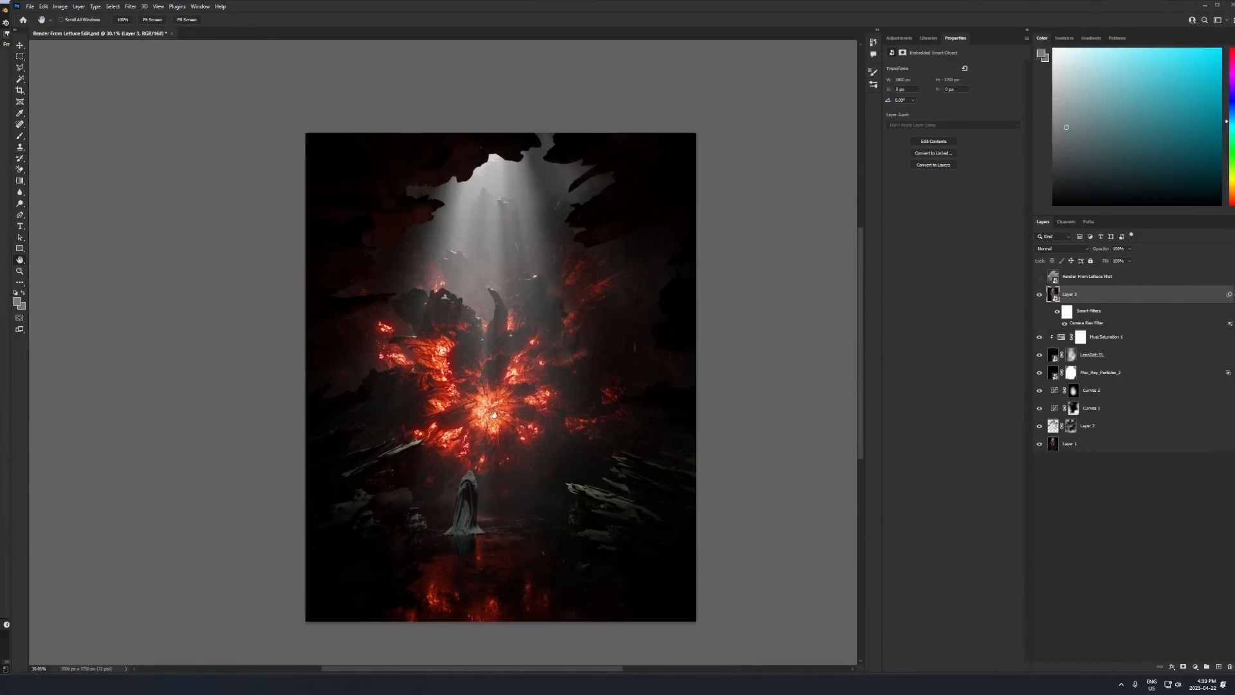
click(1196, 667)
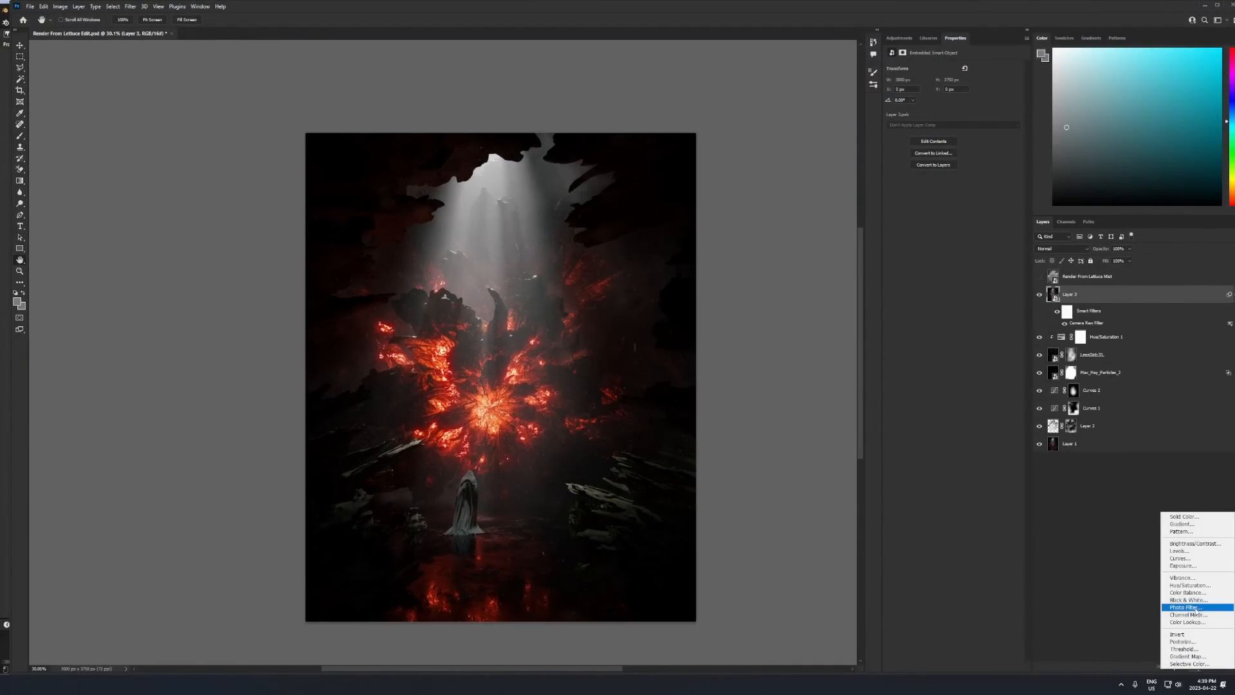
click(1191, 622)
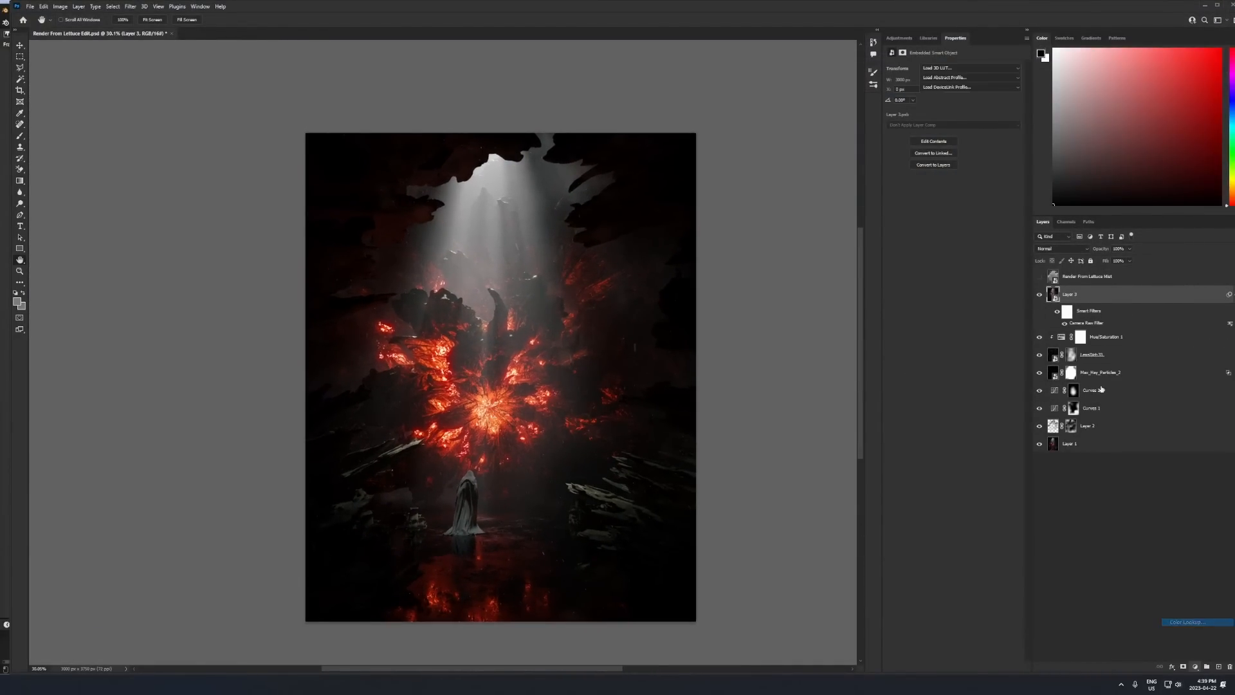
click(965, 67)
click(950, 77)
scroll(951, 70, down, 2)
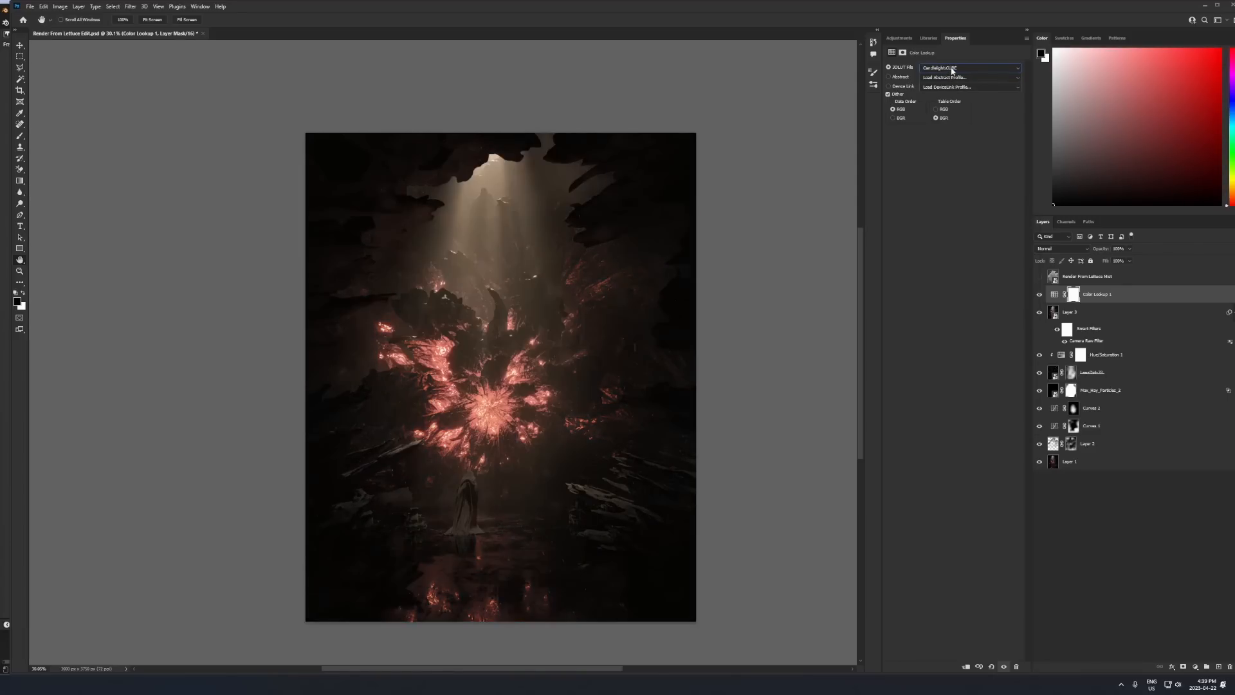
scroll(952, 69, up, 1)
drag(1075, 269, 779, 313)
- Compare several 3DLUT presets, choose HorrorBlue.3DL for the Color Lookup layer and set its Fill to 18%
alt+scroll(664, 323, up, 1)
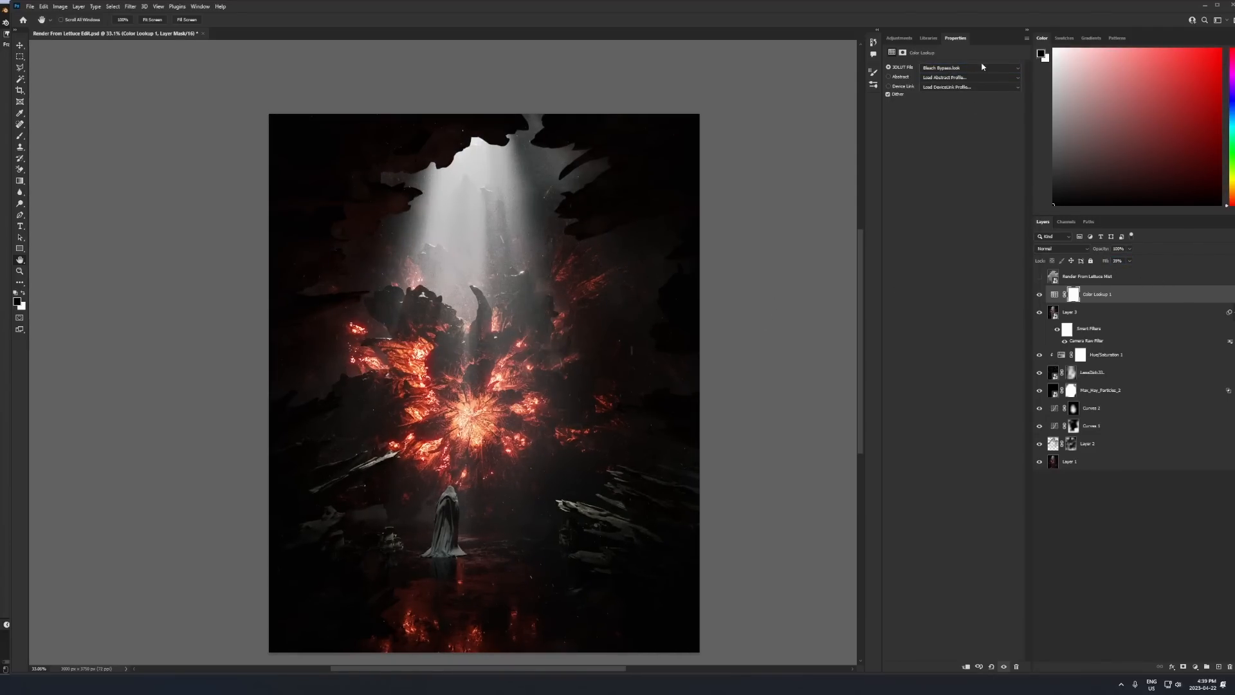
scroll(983, 67, down, 6)
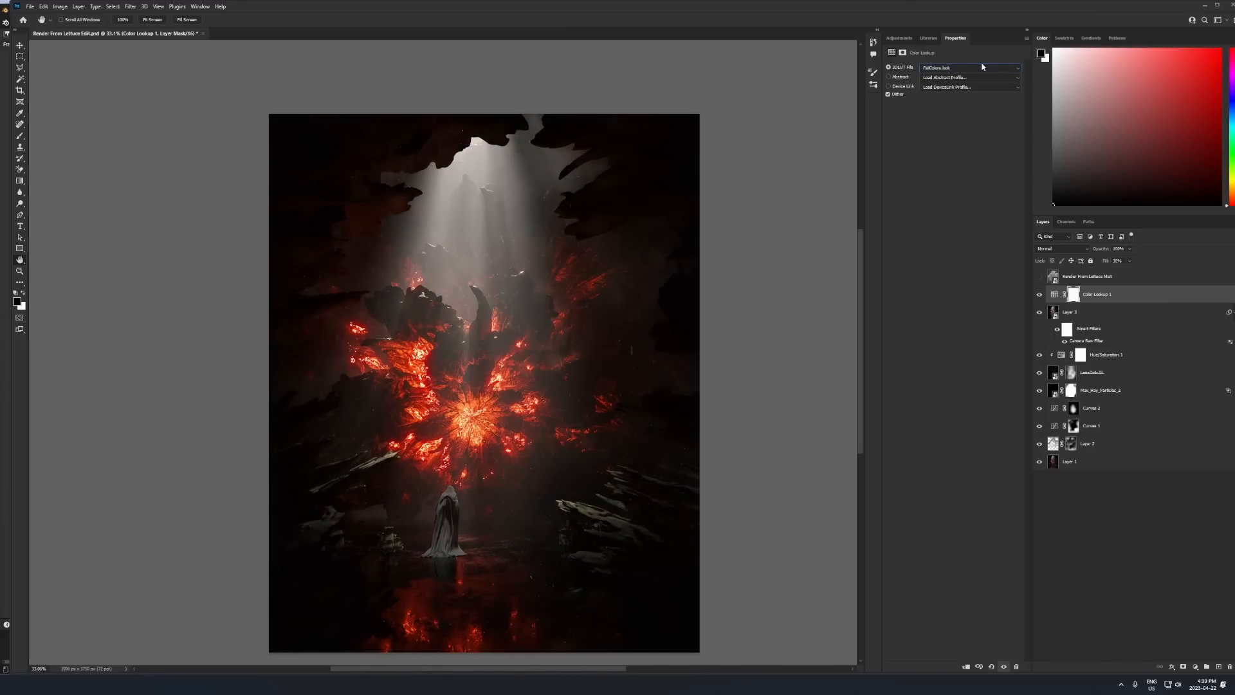
scroll(983, 67, down, 2)
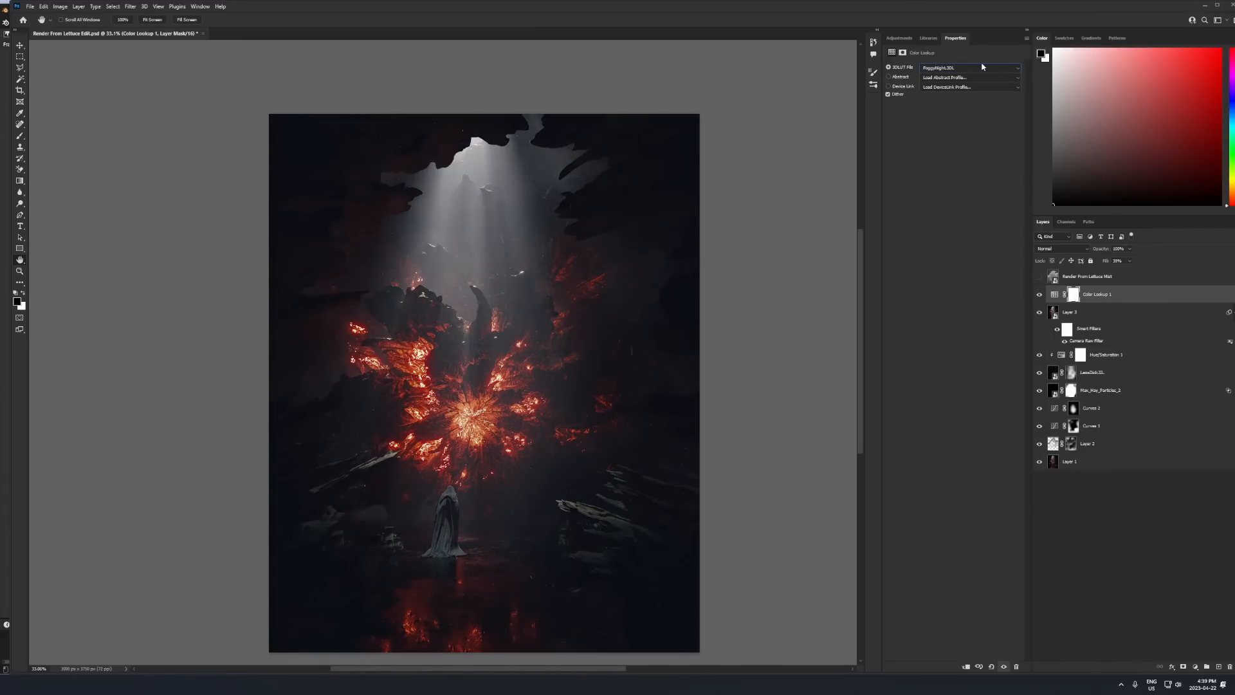
scroll(983, 67, down, 1)
scroll(982, 67, down, 3)
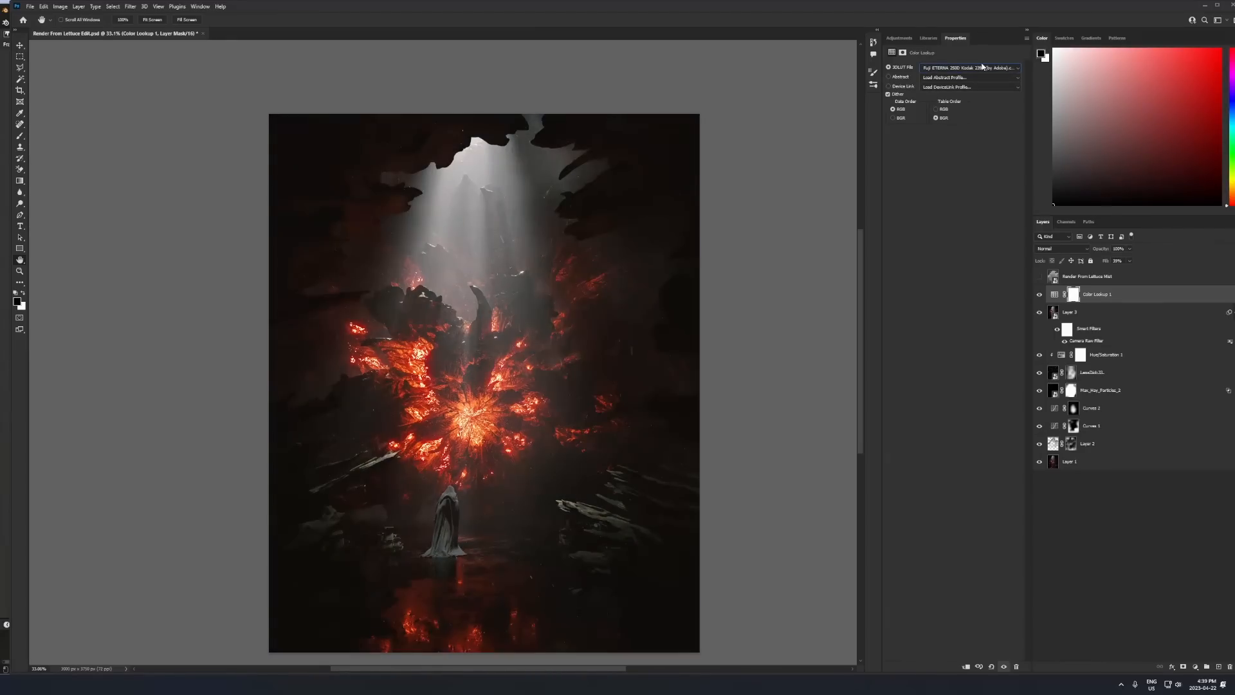
alt+scroll(698, 312, down, 1)
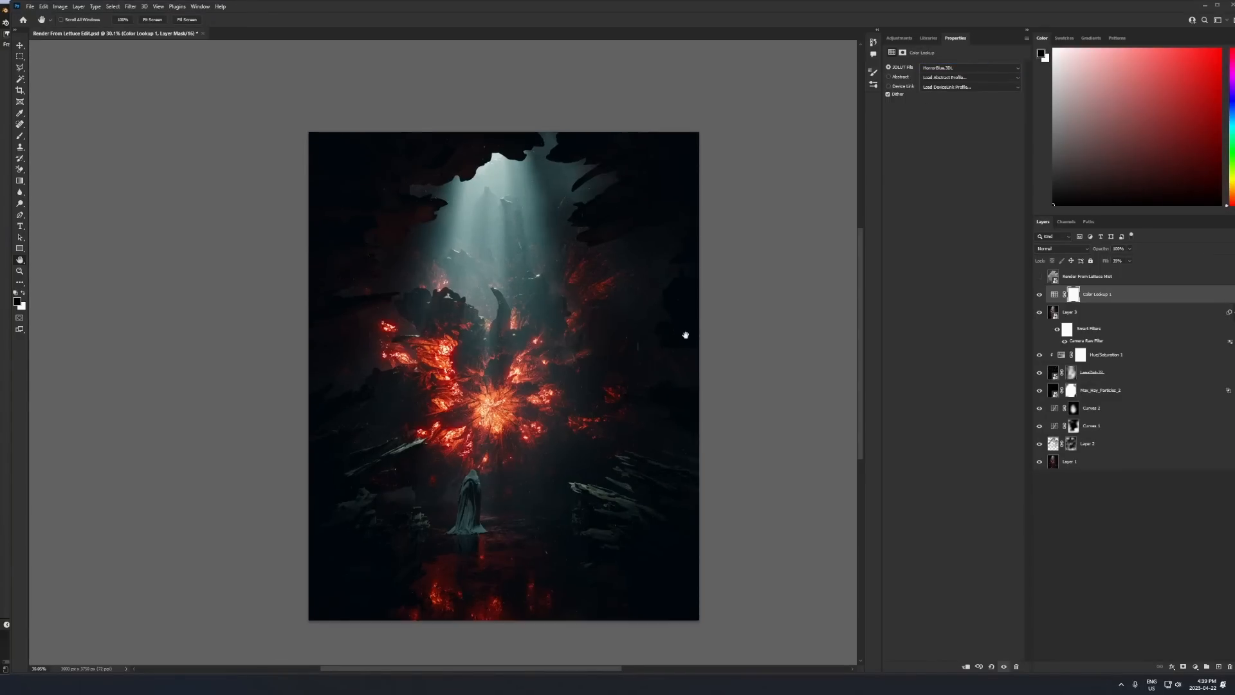
alt+scroll(682, 388, up, 1)
drag(578, 422, 557, 438)
key(shift+1)
key(shift+8)
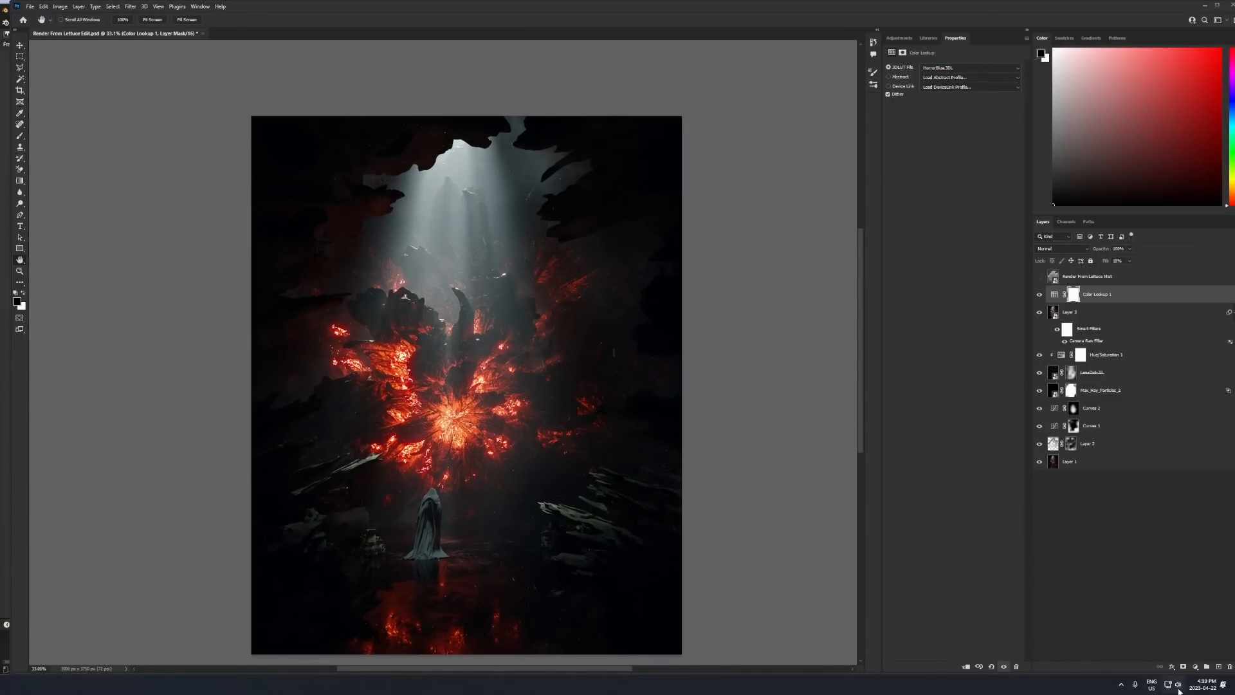
- Add a Curves adjustment layer on top that lifts the blacks and raises the upper tones slightly
click(1195, 667)
click(1181, 556)
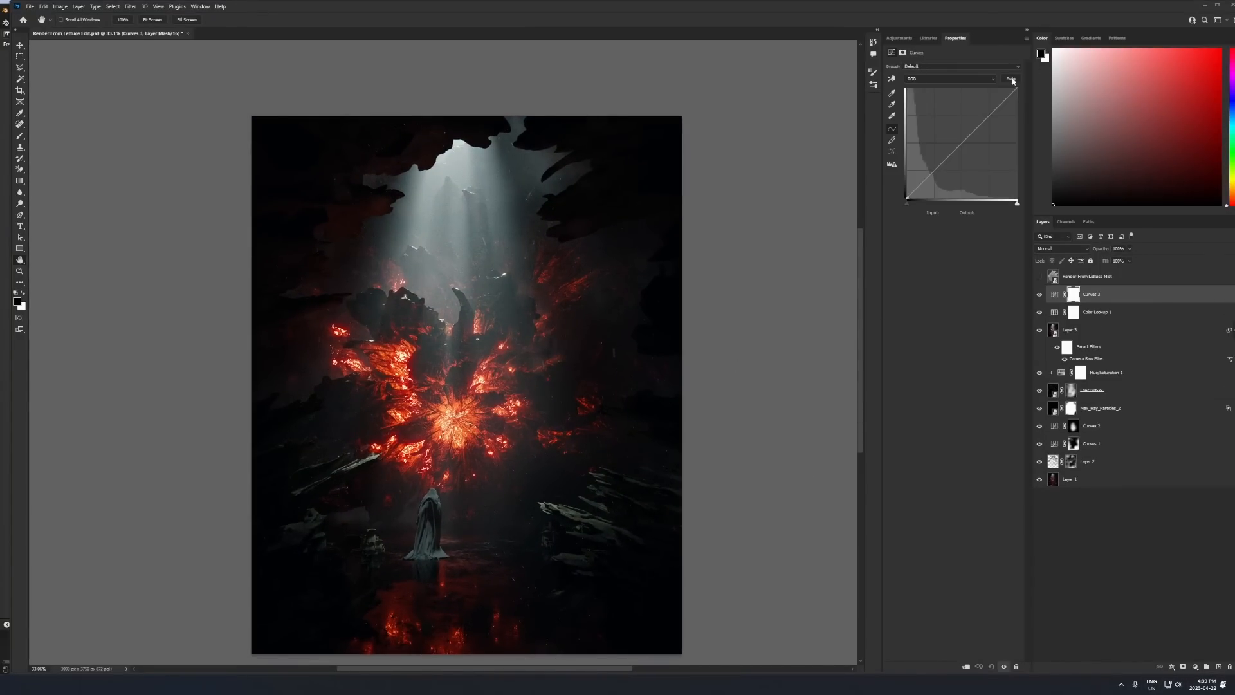
drag(978, 128, 975, 125)
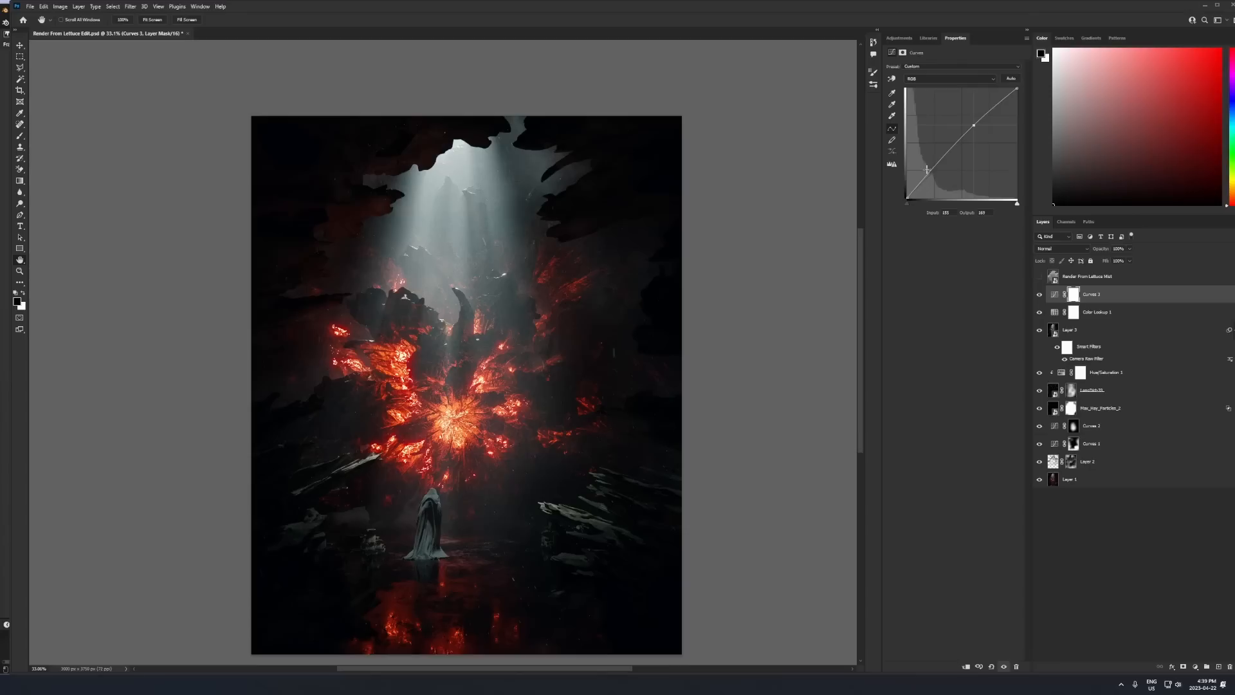
mouse_move(928, 172)
mouse_down()
mouse_move(905, 190)
mouse_move(916, 188)
mouse_up()
drag(976, 129, 976, 130)
- View the whole image against a black canvas surround to judge its dark tones
alt+scroll(502, 470, down, 2)
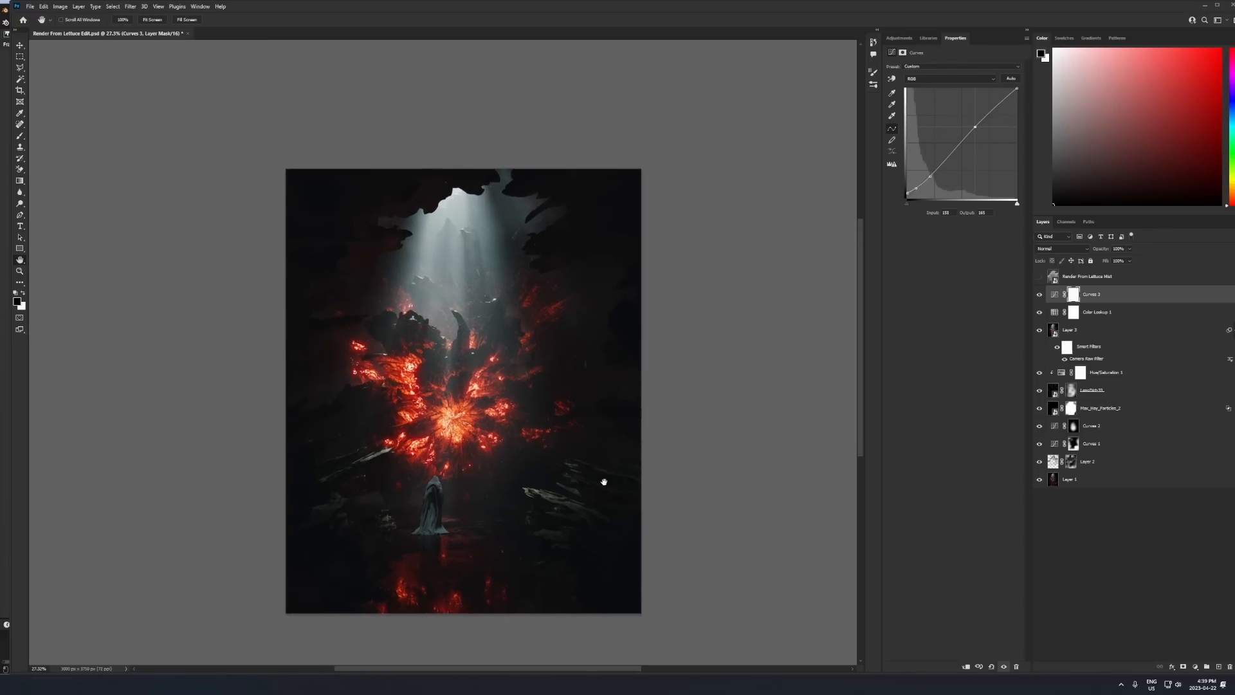
right_click(707, 396)
click(723, 407)
alt+scroll(504, 442, up, 2)
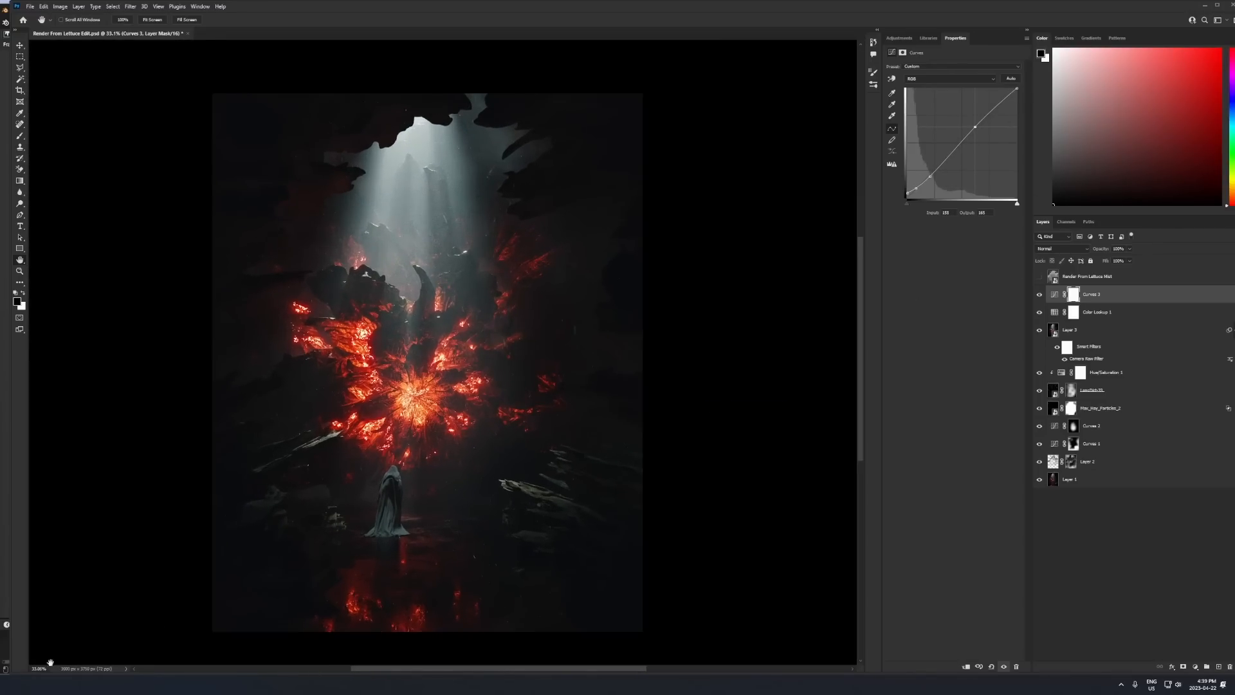
- Switch to File Explorer, place an edited dust texture from the Useful folder into the document and scale it to cover the canvas
key(alt+Tab)
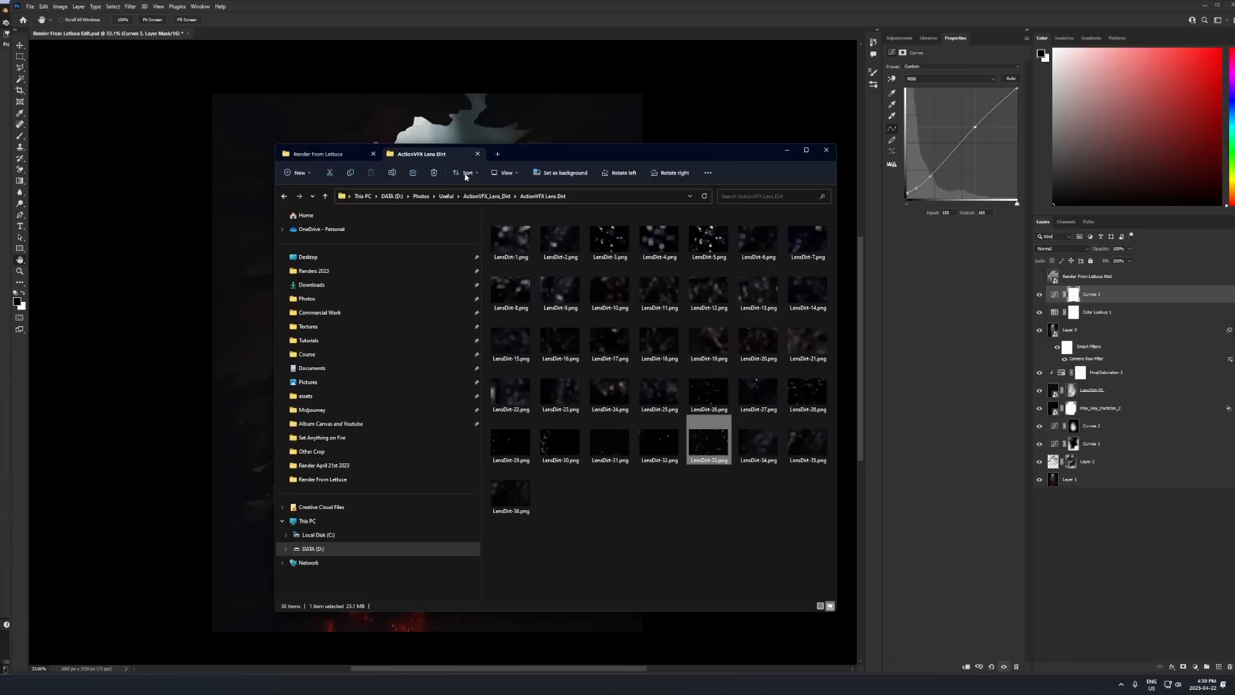
click(473, 197)
click(448, 196)
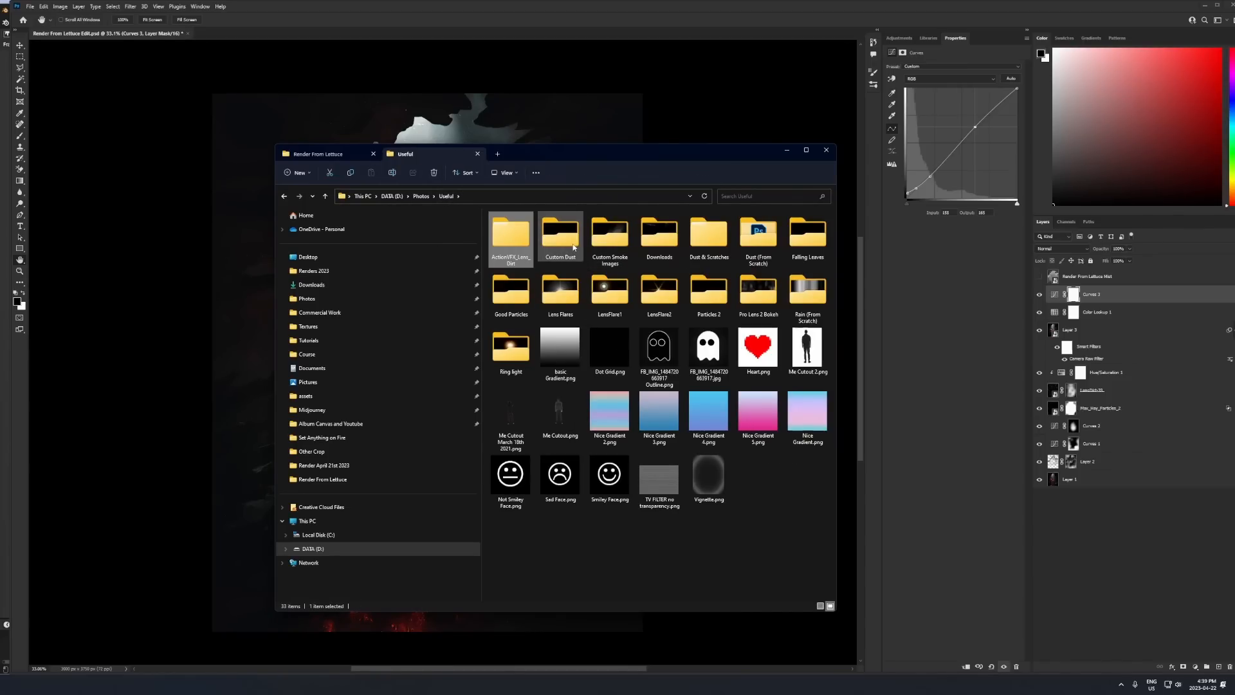
double_click(598, 238)
drag(608, 285, 524, 444)
alt+drag(584, 370, 650, 353)
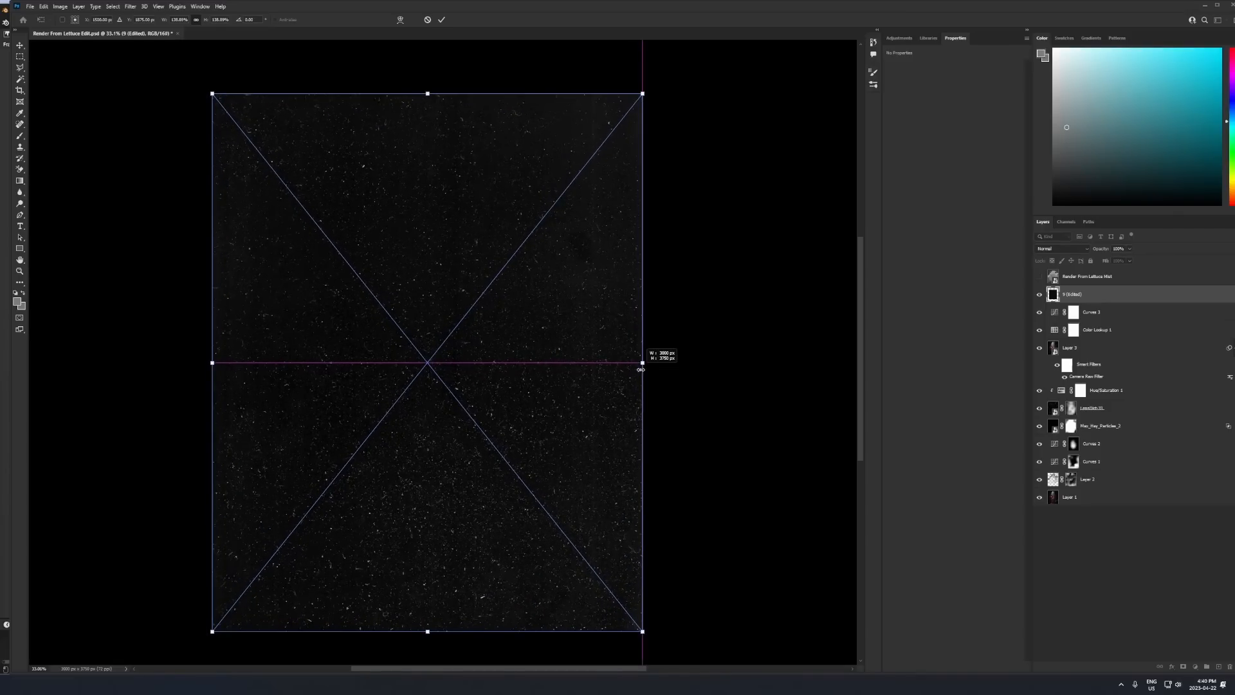
key(Return)
- Set the dust texture layer to Color Dodge and lower its Fill
click(1048, 251)
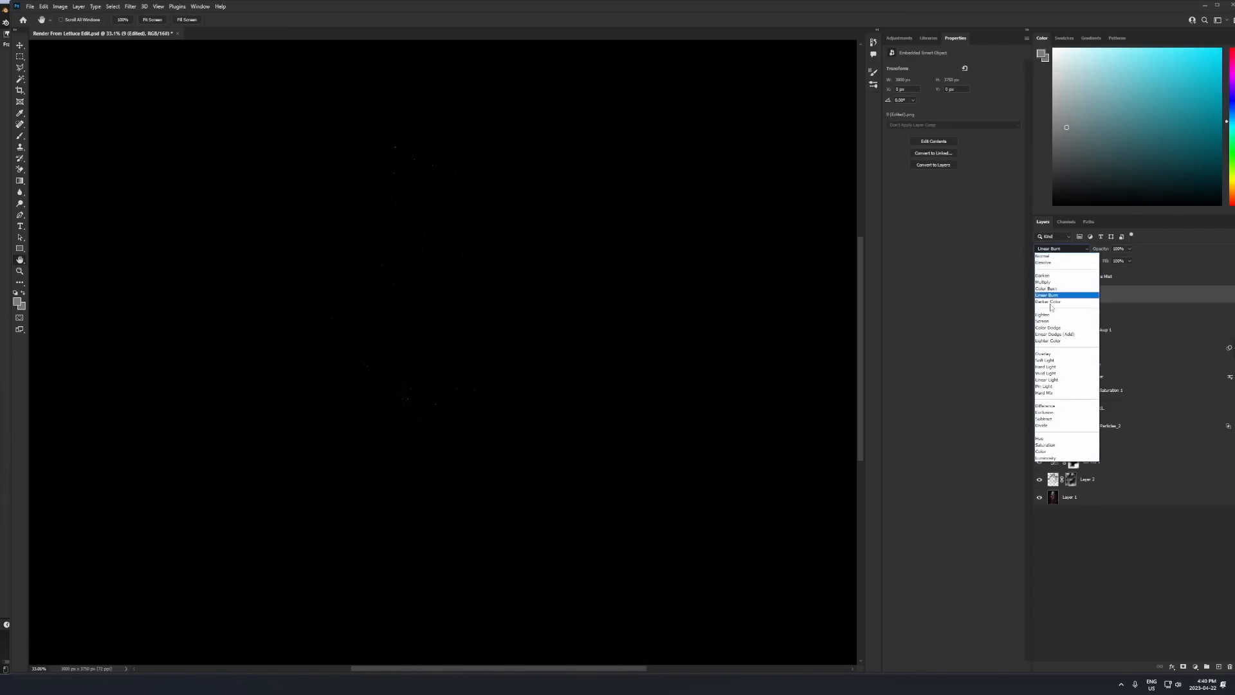
click(1050, 328)
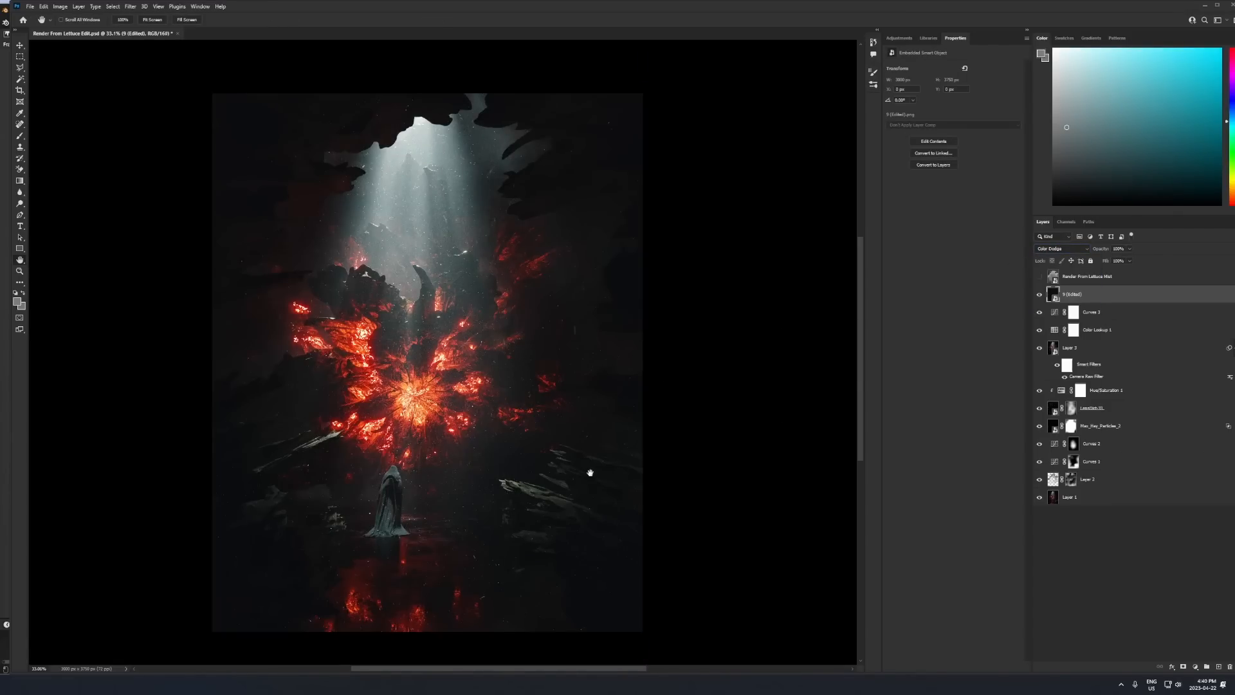
drag(1105, 261, 1085, 263)
alt+scroll(360, 464, up, 1)
- Toggle the top Curves adjustment layer to compare its effect, select it and reduce its Fill
click(1039, 312)
click(1039, 312)
click(1091, 311)
alt+scroll(543, 408, down, 2)
alt+scroll(543, 408, up, 1)
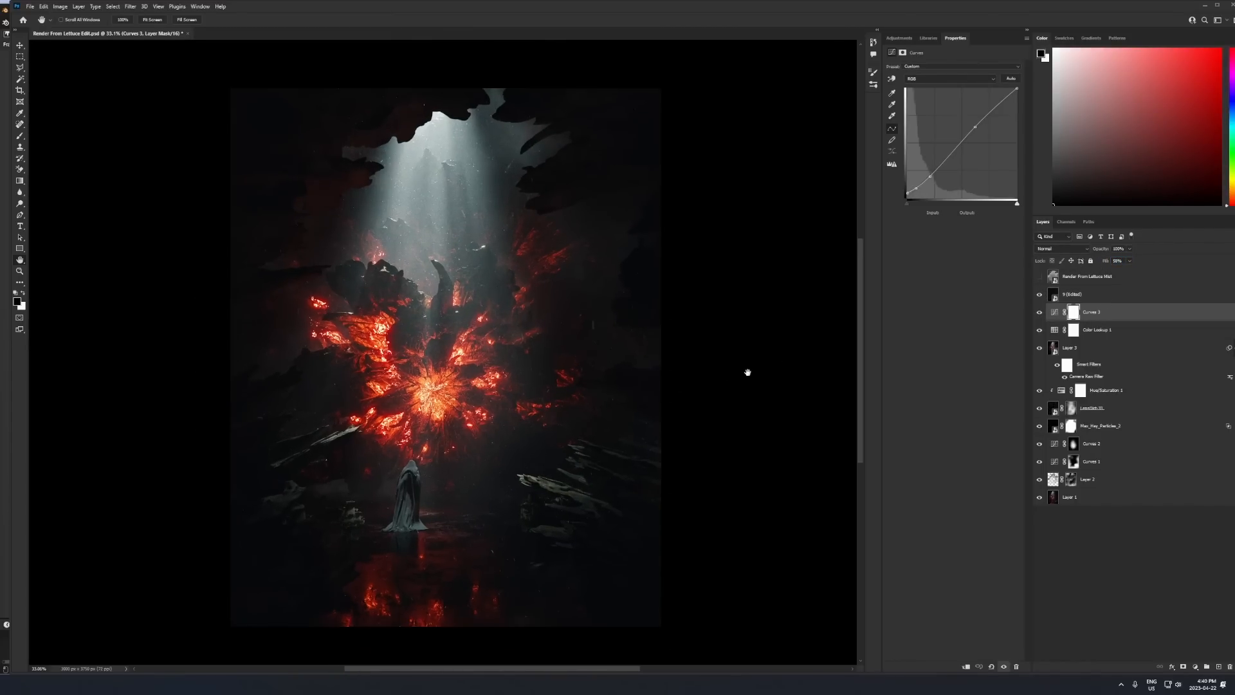
- Change the canvas surround to white and review the image against it
right_click(746, 371)
click(788, 415)
drag(649, 401, 709, 404)
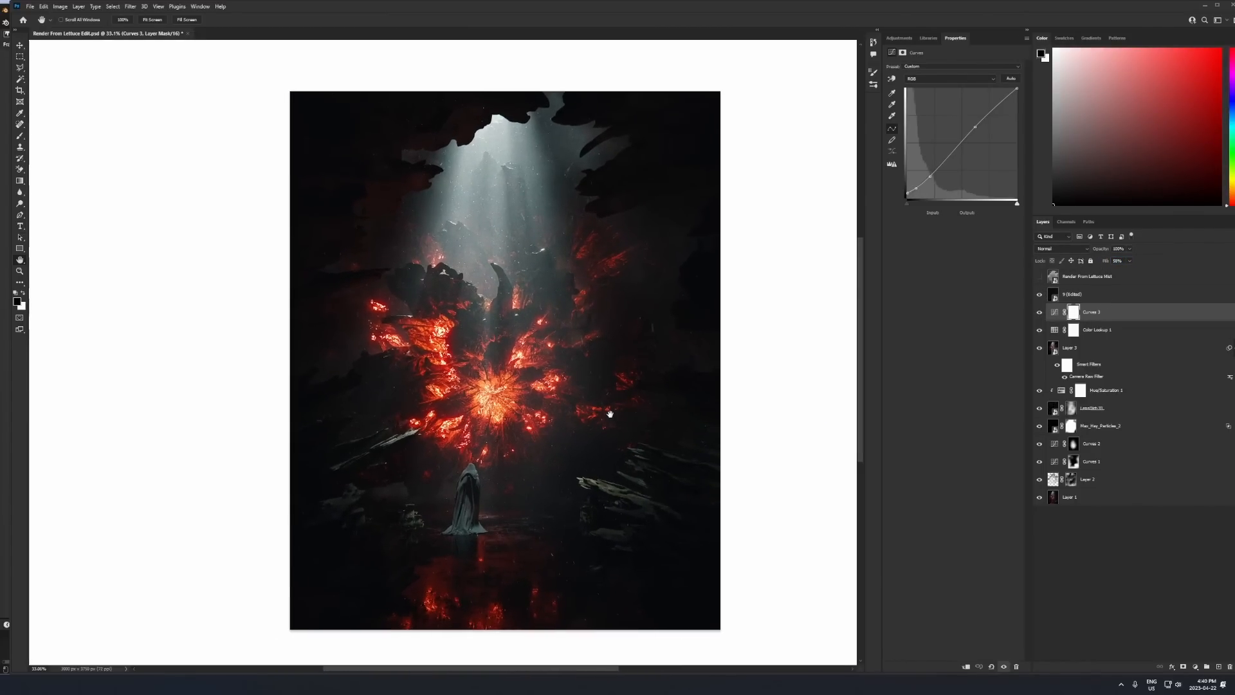
- Stamp all visible layers into a new merged layer above the dust texture layer
click(1136, 295)
key(ctrl+alt+shift+e)
- Try a horizontal flip of the top merged layer to check the composition, and undo it
key(ctrl+t)
right_click(550, 400)
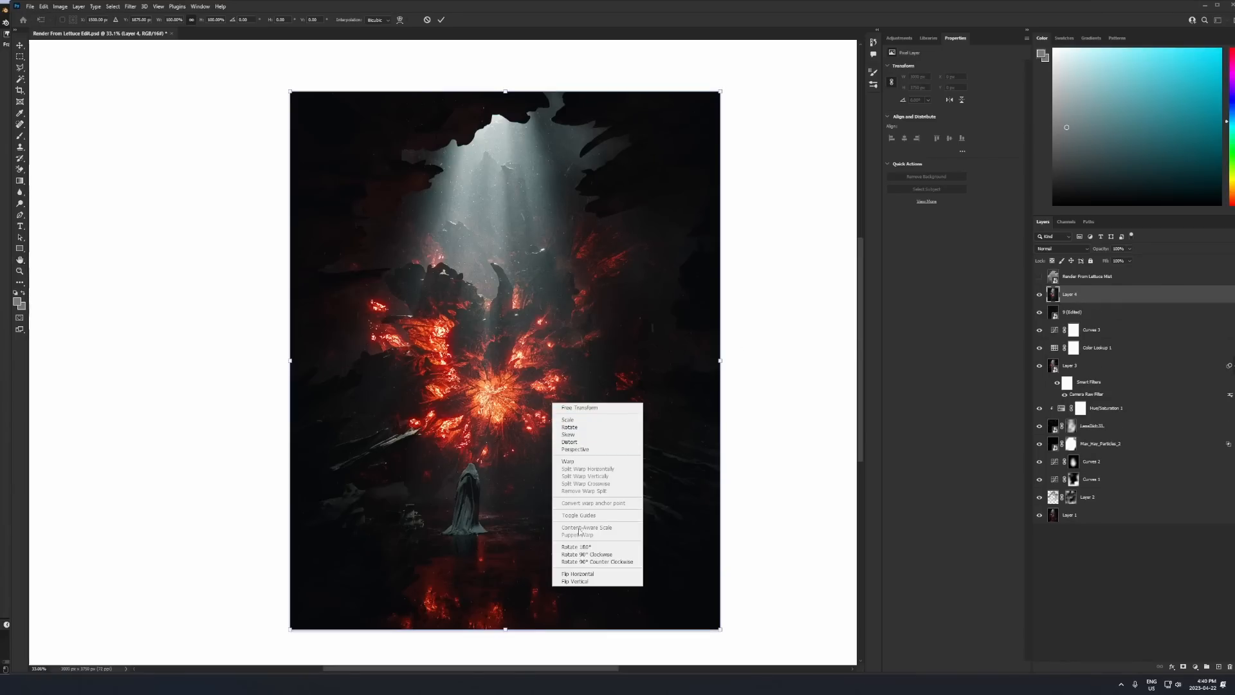
click(595, 575)
alt+scroll(635, 468, down, 2)
key(ctrl+z)
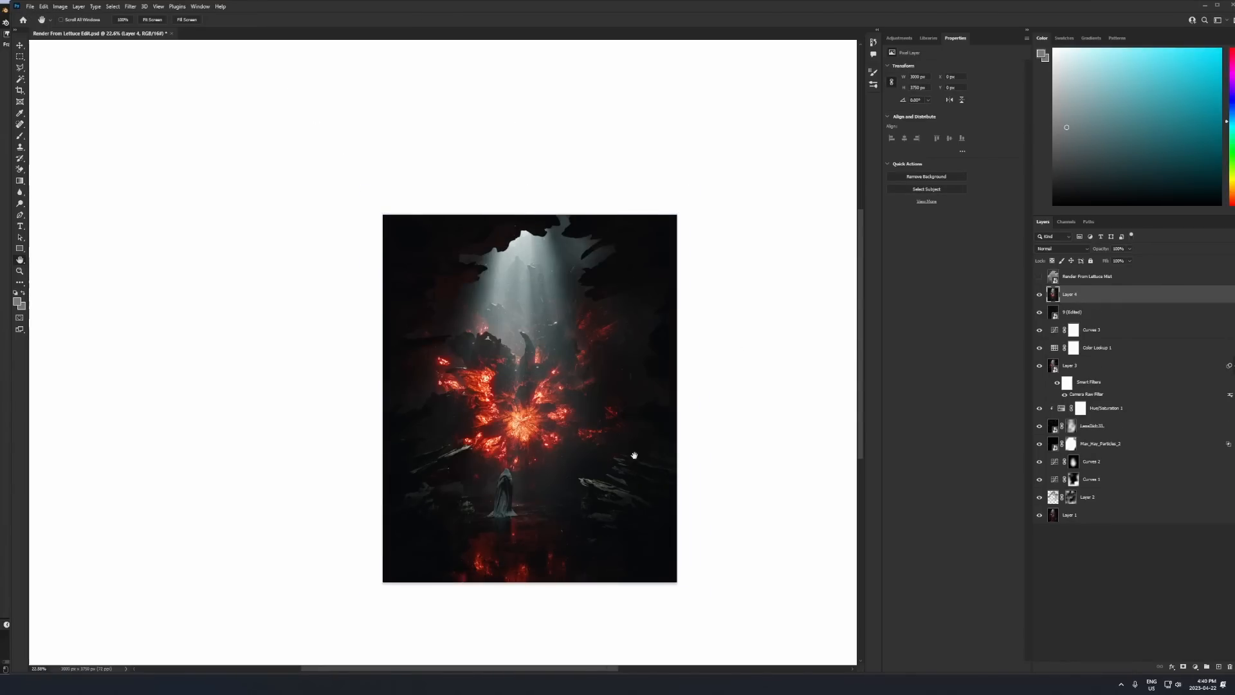
- Flip the top merged layer horizontally once more to compare the mirrored composition, and revert the flip
alt+scroll(620, 422, up, 1)
right_click(568, 437)
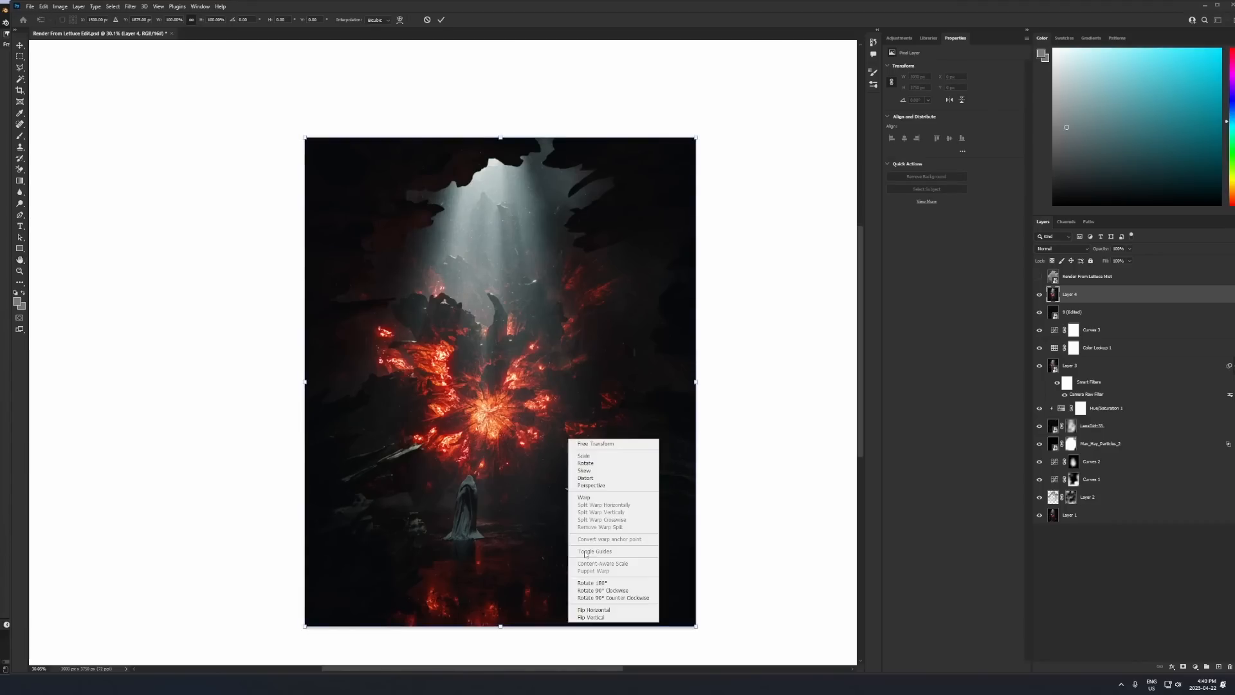
click(613, 611)
key(Return)
- Crop the image slightly tighter at the 4:5 ratio, trimming its right side and thin strips along the top and bottom
key(c)
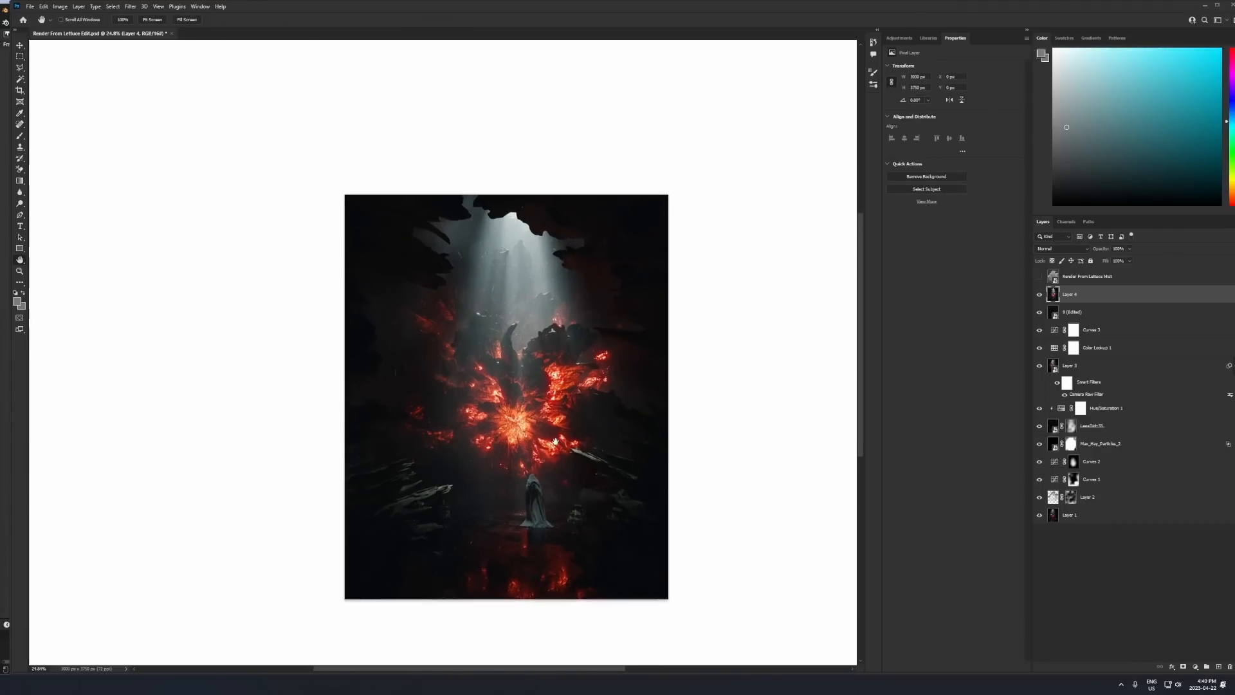
drag(667, 393, 651, 391)
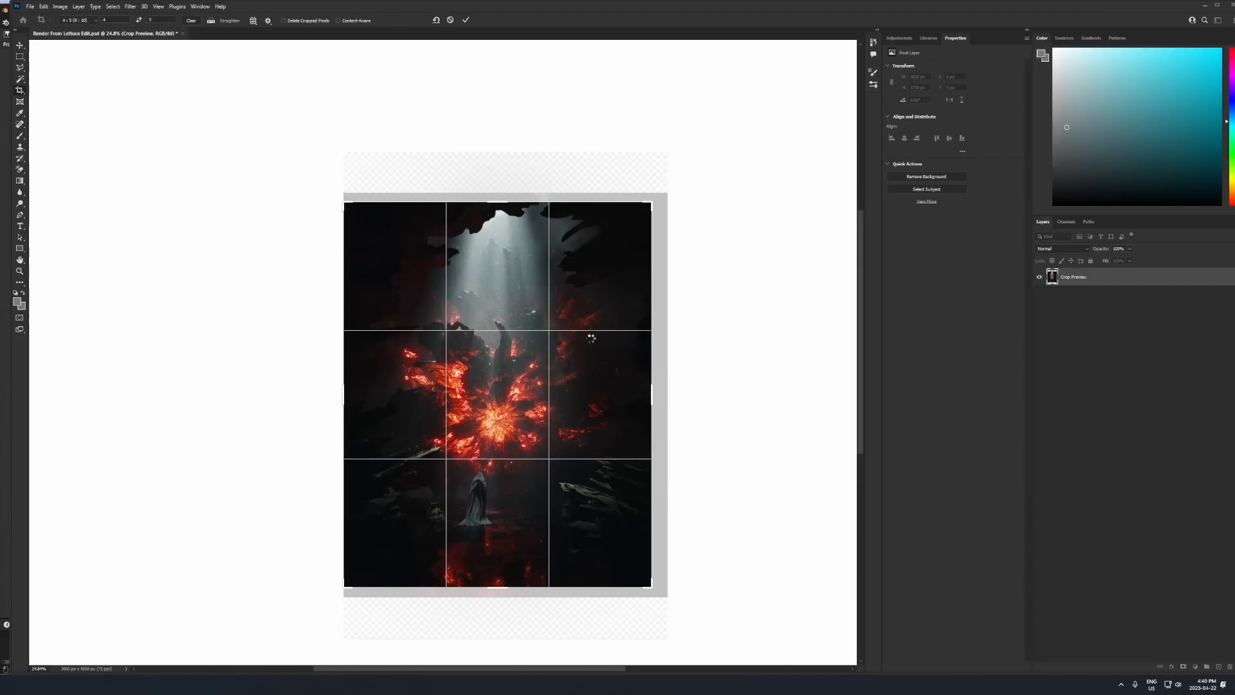
key(Return)
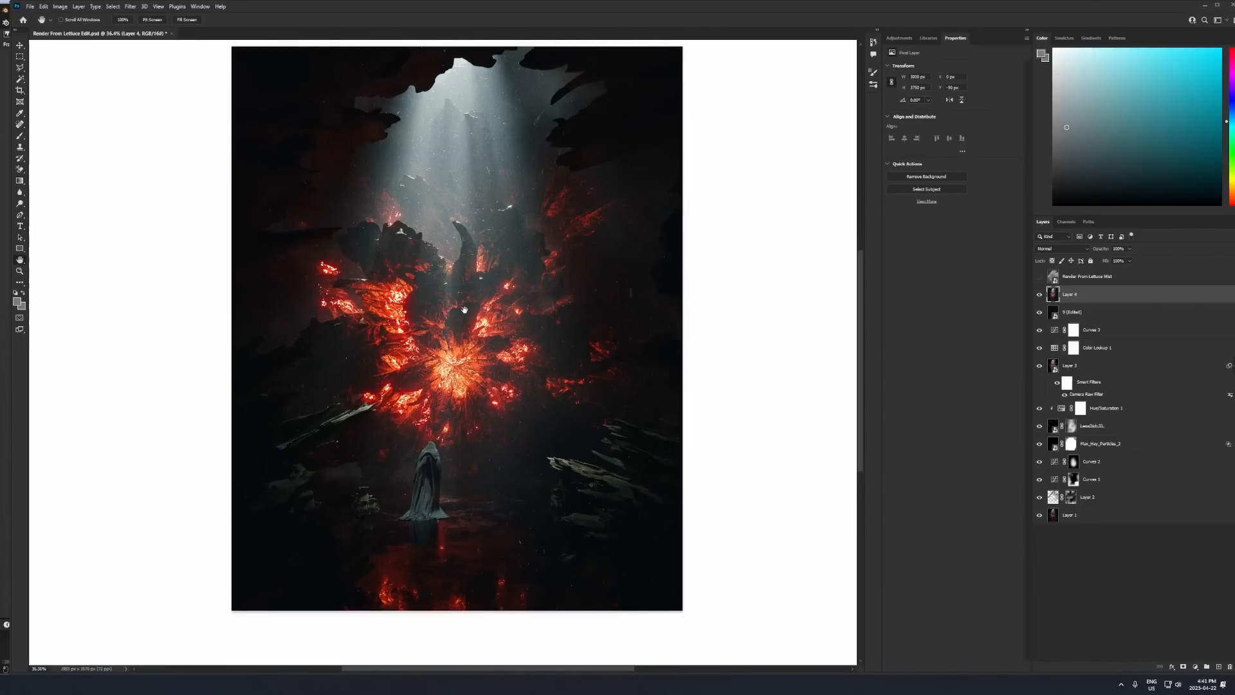
drag(602, 307, 617, 335)
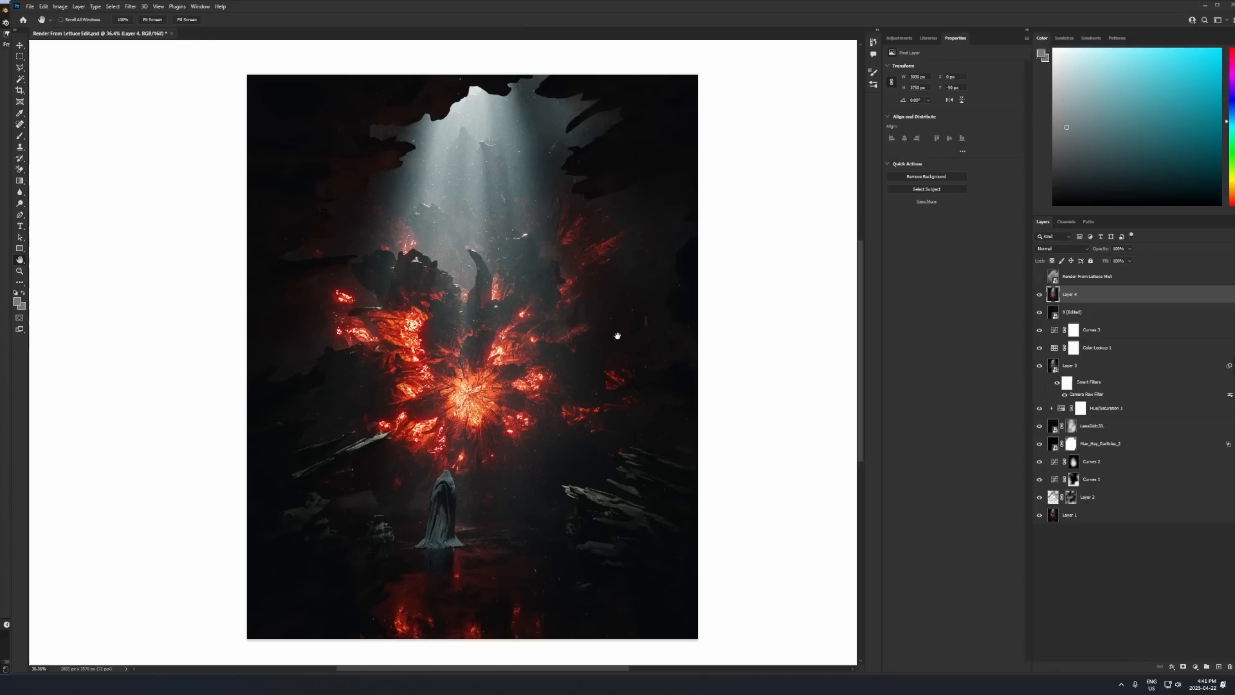
scroll(511, 378, down, 3)
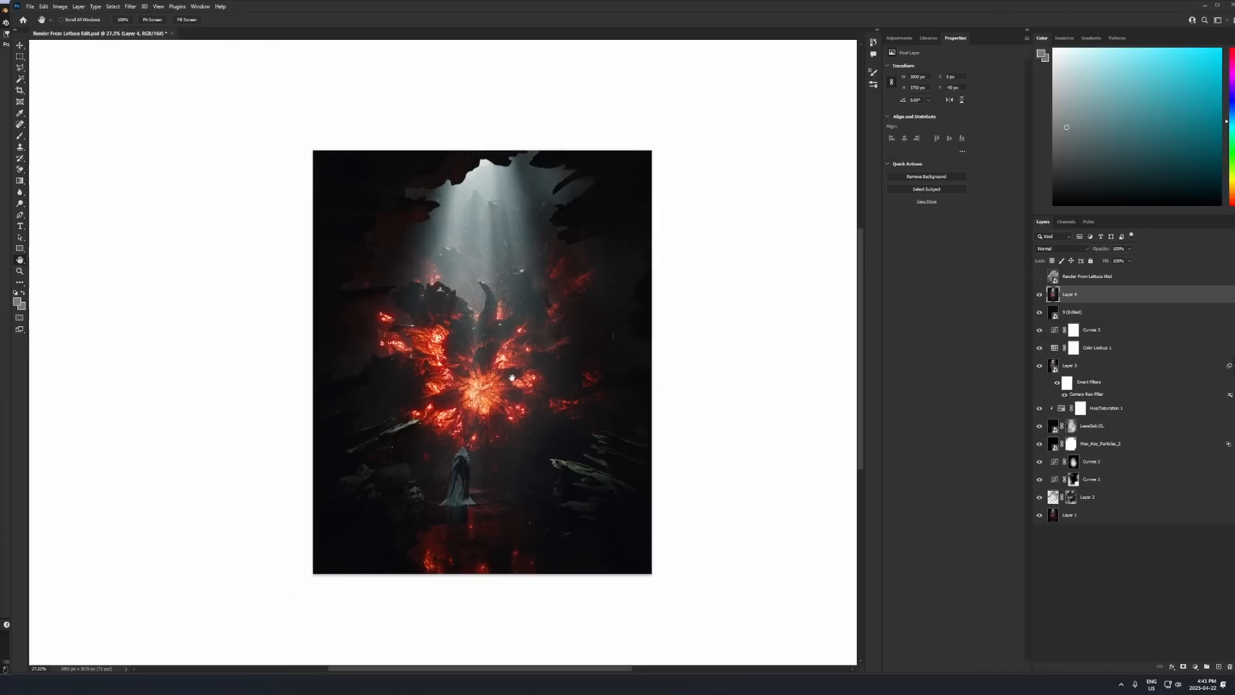
scroll(512, 379, up, 8)
scroll(541, 374, down, 3)
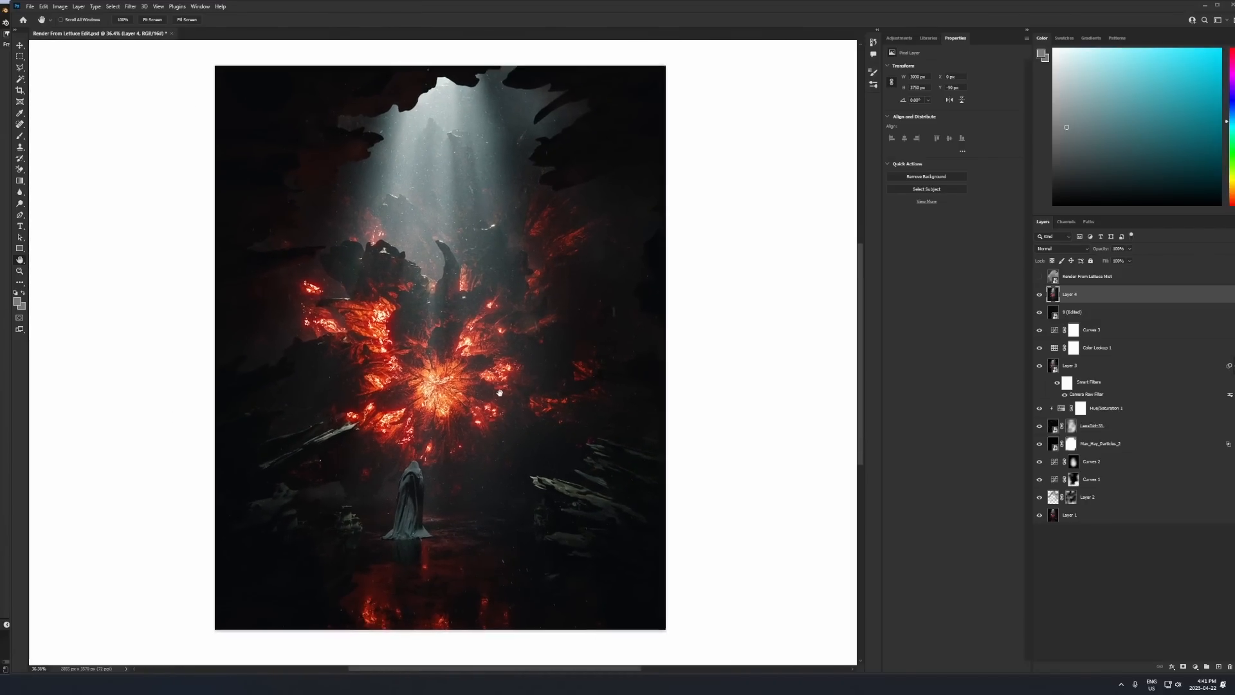
drag(500, 392, 476, 408)
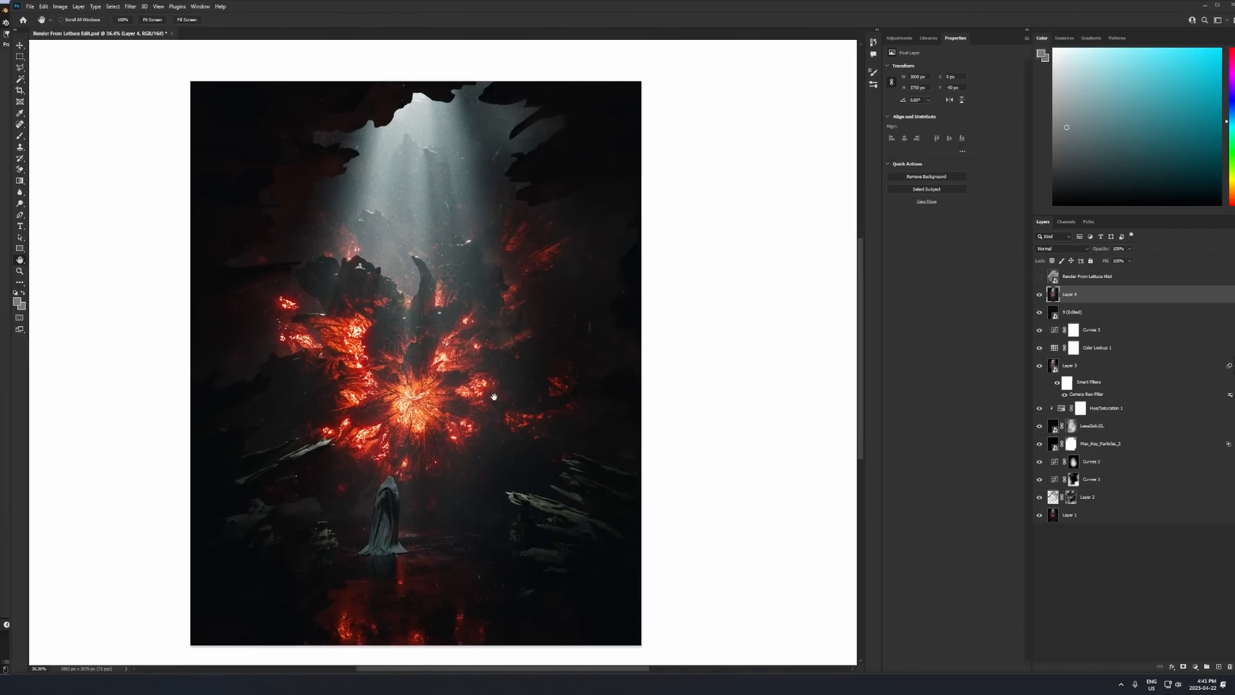